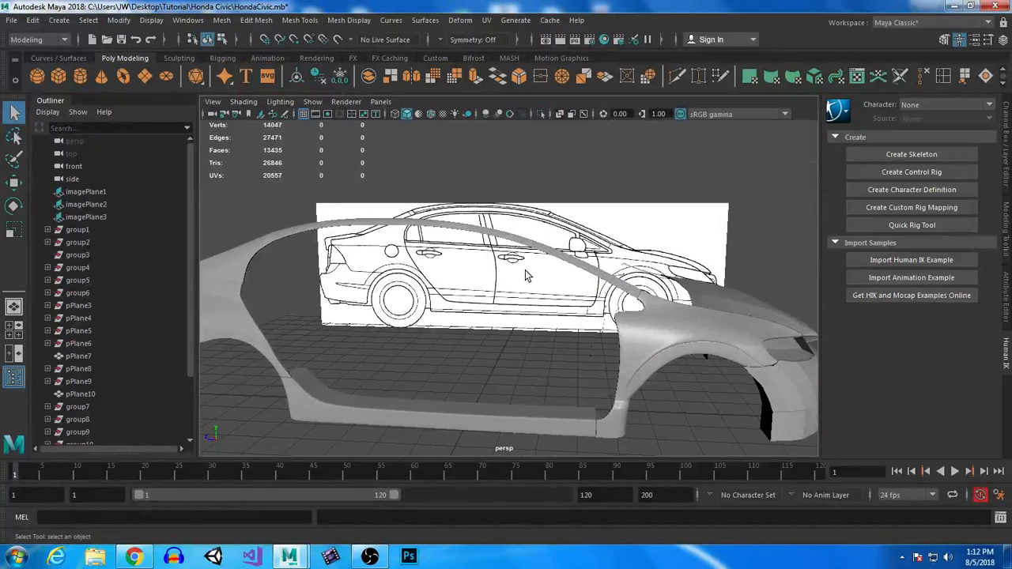
# Insert edge loops in the front fender beside its upper rear corner to sharpen the corner next to the door.
pyautogui.keyDown('alt'); pyautogui.moveTo(463, 349); pyautogui.dragTo(258, 377); pyautogui.keyUp('alt')
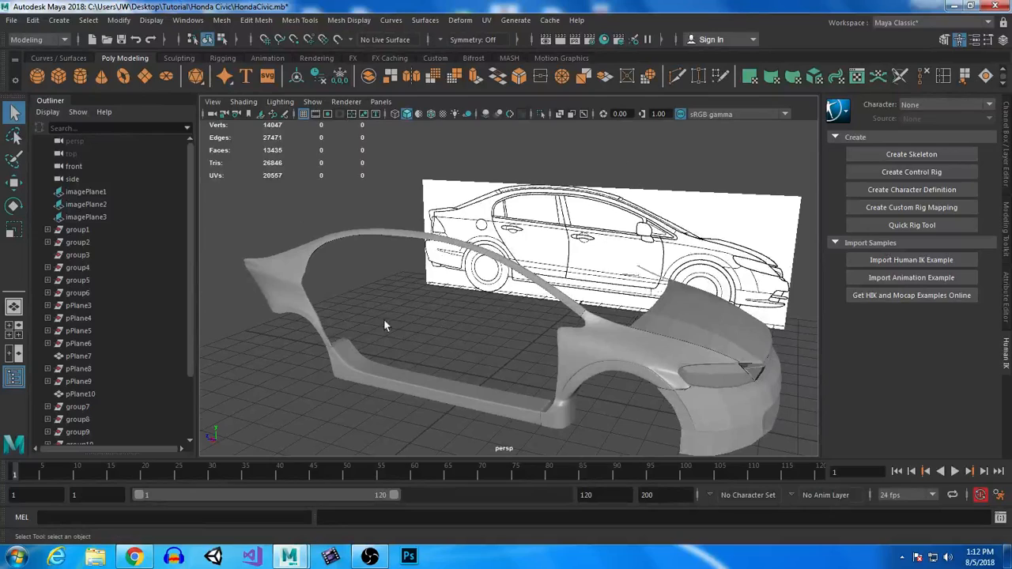
pyautogui.press('space')
pyautogui.press('space')
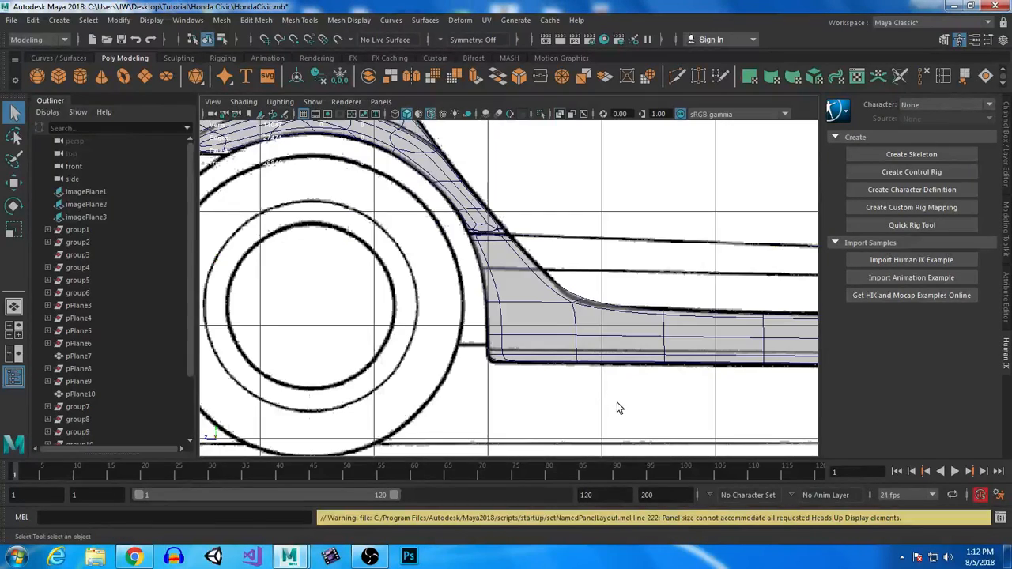
pyautogui.scroll(-5, 621, 395)
pyautogui.keyDown('alt'); pyautogui.moveTo(667, 270); pyautogui.dragTo(466, 372, button='middle'); pyautogui.keyUp('alt')
pyautogui.scroll(4, 576, 419)
pyautogui.keyDown('alt'); pyautogui.moveTo(628, 321); pyautogui.dragTo(435, 260, button='middle'); pyautogui.keyUp('alt')
pyautogui.scroll(2, 609, 321)
pyautogui.scroll(3, 511, 262)
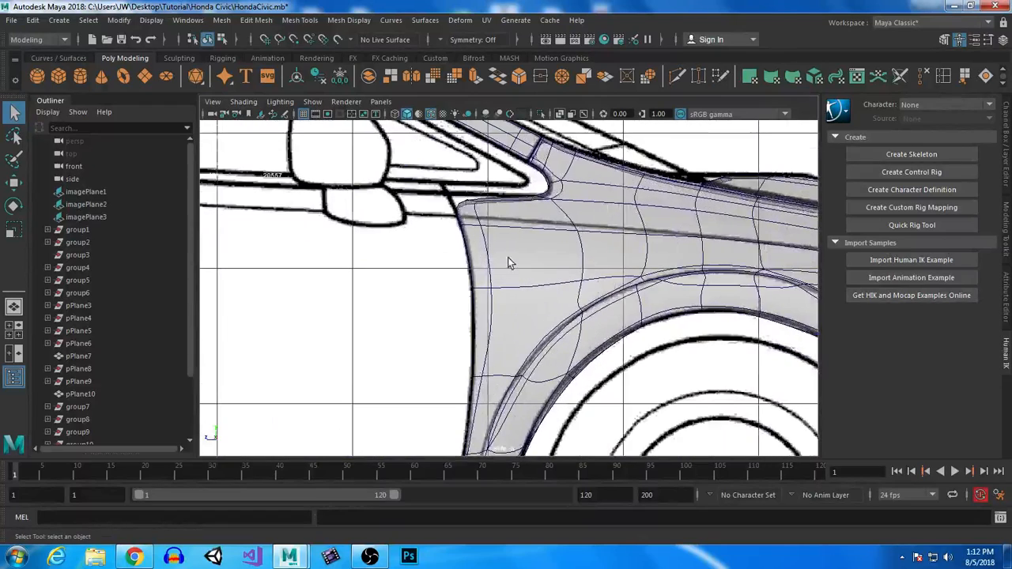
pyautogui.click(484, 209)
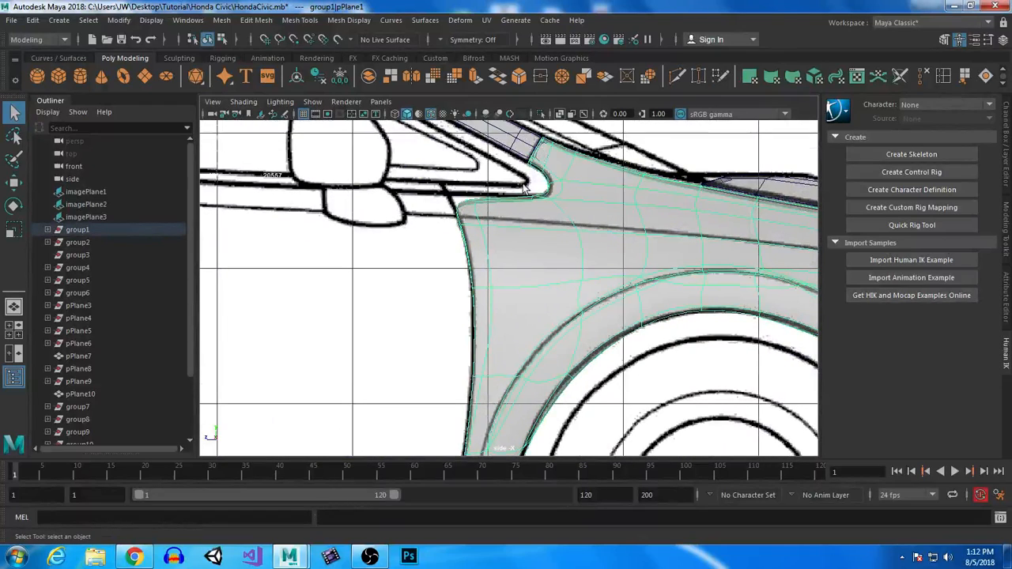
pyautogui.click(938, 75)
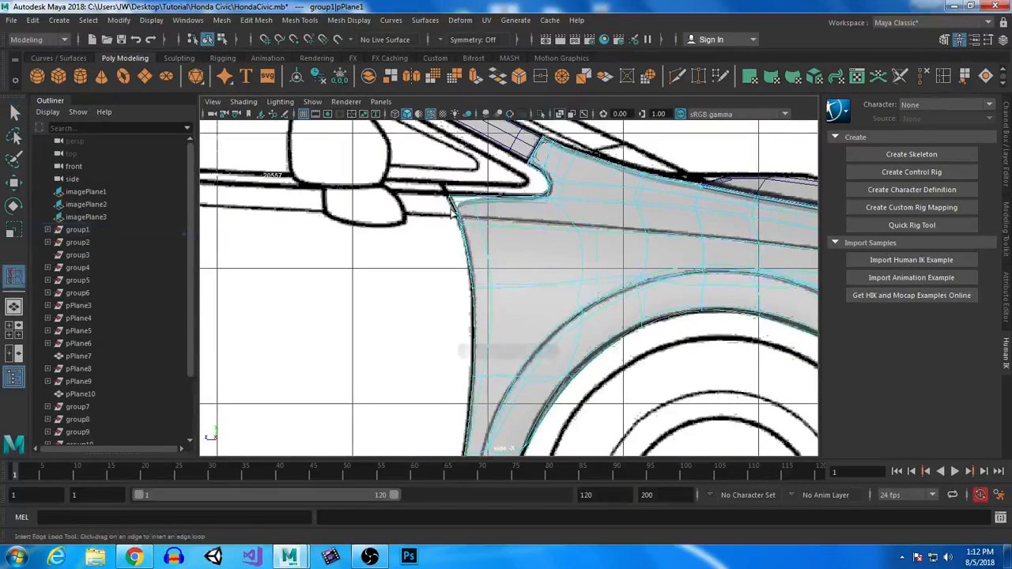
pyautogui.moveTo(460, 204); pyautogui.dragTo(448, 207)
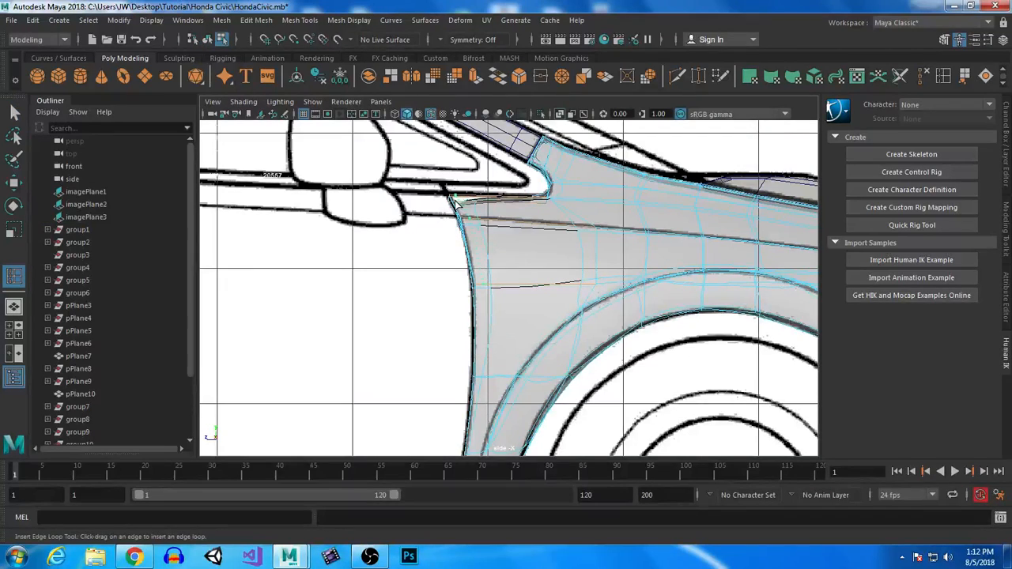
pyautogui.click(450, 202)
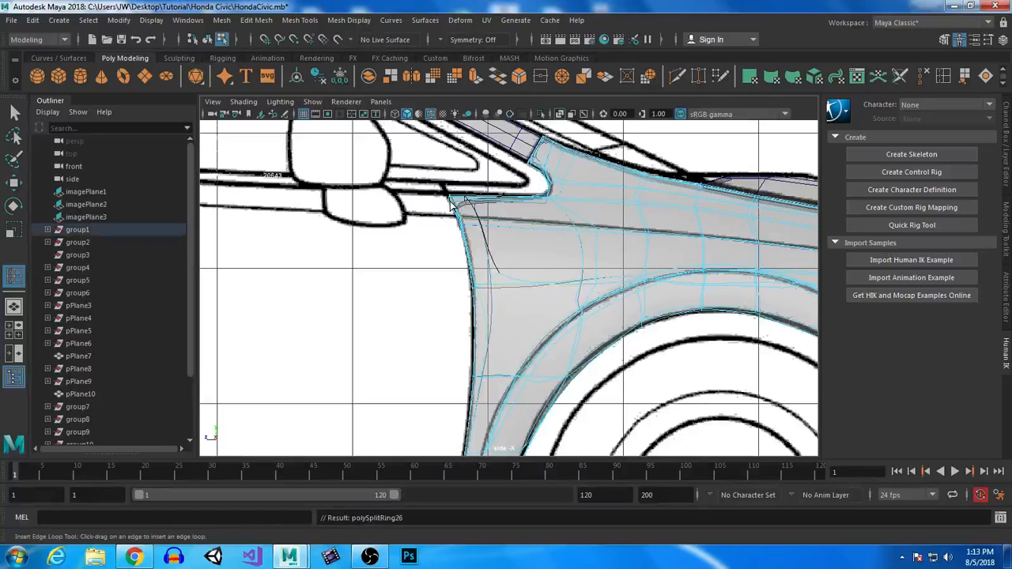
# Check the fender's new edge loops in perspective, leave the edge loop tool and return to object mode with nothing selected.
pyautogui.press('space')
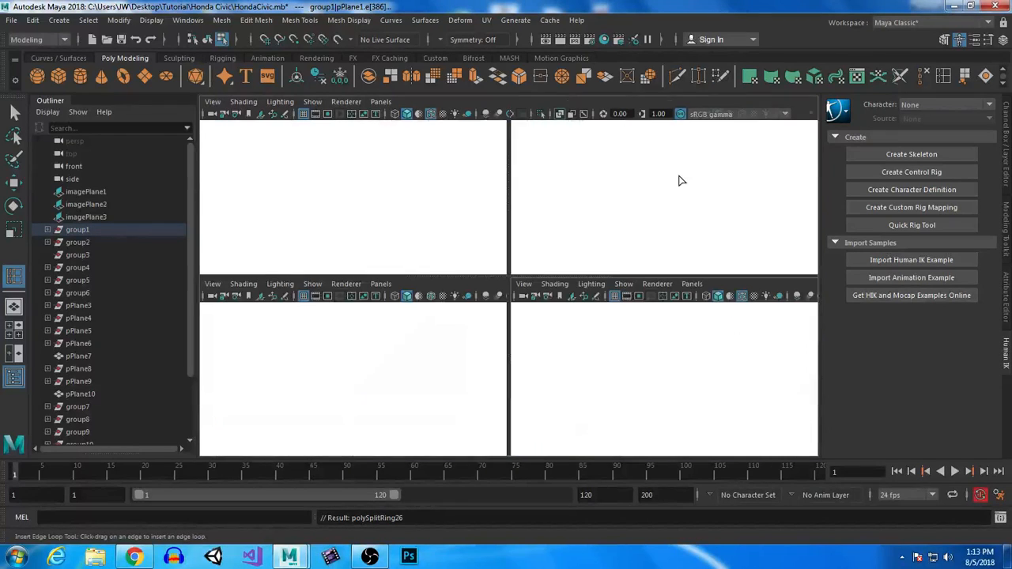
pyautogui.press('space')
pyautogui.keyDown('alt'); pyautogui.moveTo(646, 257); pyautogui.dragTo(608, 210, button='middle'); pyautogui.keyUp('alt')
pyautogui.keyDown('alt'); pyautogui.moveTo(608, 210); pyautogui.dragTo(625, 346, button='right'); pyautogui.keyUp('alt')
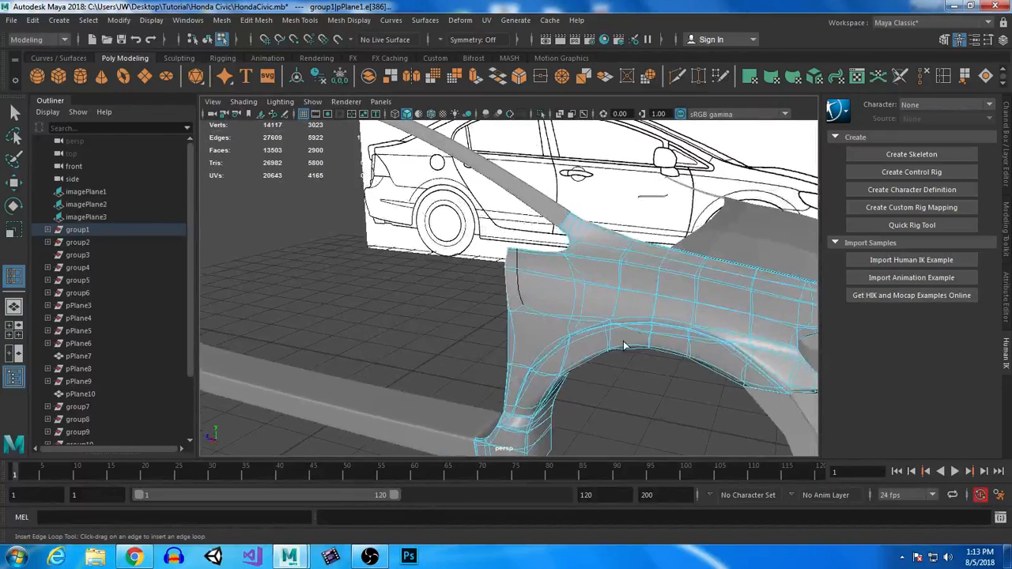
pyautogui.keyDown('alt'); pyautogui.moveTo(625, 346); pyautogui.dragTo(667, 325); pyautogui.keyUp('alt')
pyautogui.keyDown('alt'); pyautogui.moveTo(667, 325); pyautogui.dragTo(563, 277, button='middle'); pyautogui.keyUp('alt')
pyautogui.keyDown('alt'); pyautogui.moveTo(563, 277); pyautogui.dragTo(563, 382); pyautogui.keyUp('alt')
pyautogui.click(14, 114)
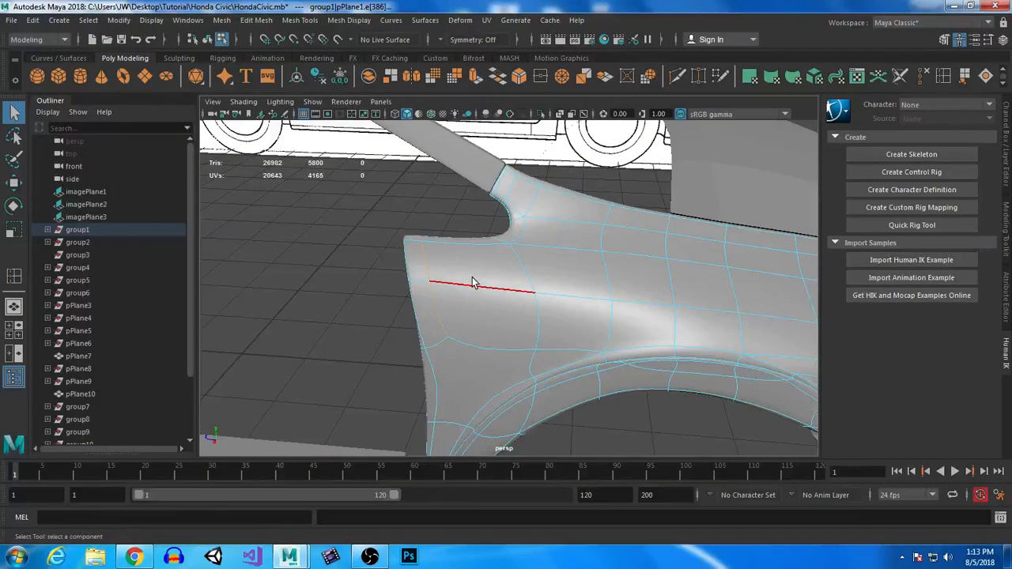
pyautogui.moveTo(473, 192); pyautogui.dragTo(523, 171, button='right')
pyautogui.click(363, 339)
# Replace the old fender on the opposite side with a grouped Duplicate Special copy of the edited fender.
pyautogui.keyDown('alt'); pyautogui.moveTo(363, 340); pyautogui.dragTo(526, 257); pyautogui.keyUp('alt')
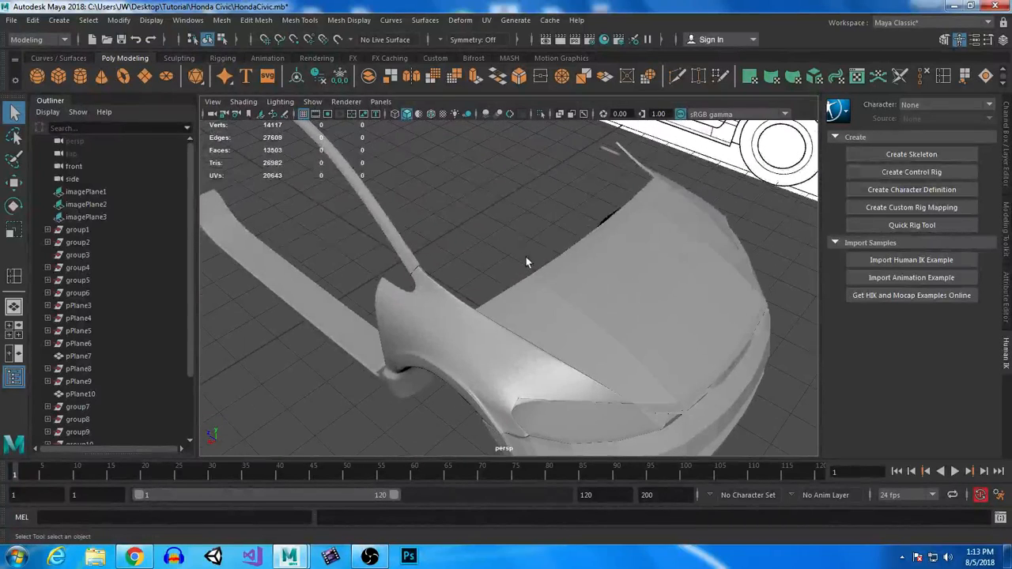
pyautogui.click(690, 197)
pyautogui.press('Delete')
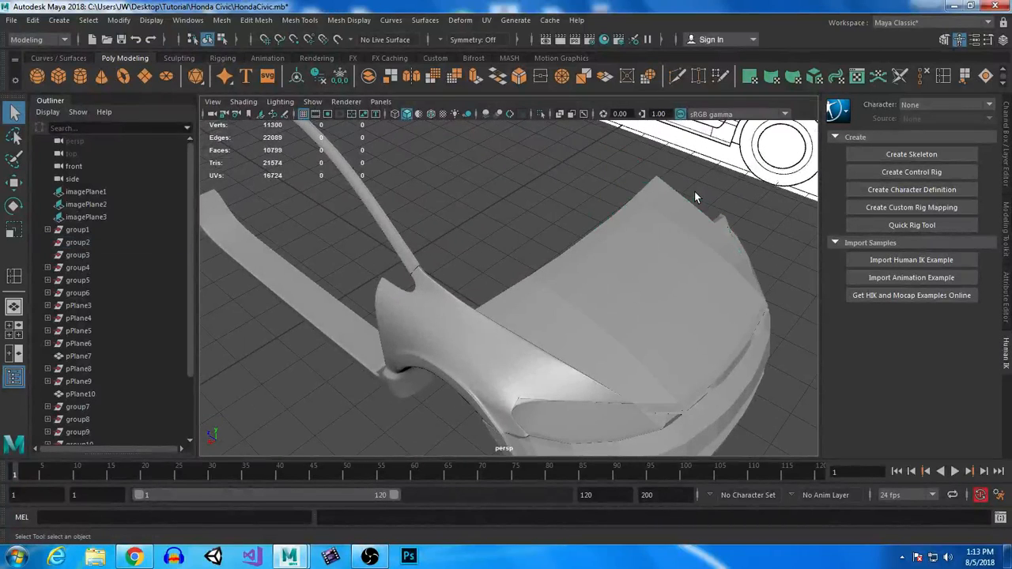
pyautogui.click(426, 326)
pyautogui.hotkey('ctrl', 'g')
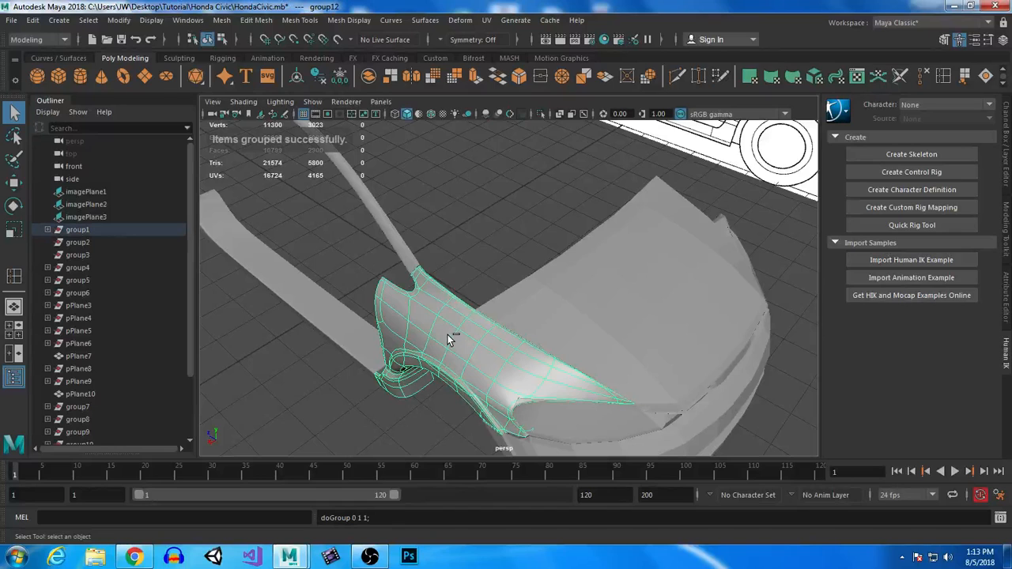
pyautogui.hotkey('ctrl', 'shift', 'd')
pyautogui.click(492, 236)
pyautogui.keyDown('alt'); pyautogui.moveTo(511, 277); pyautogui.dragTo(579, 370); pyautogui.keyUp('alt')
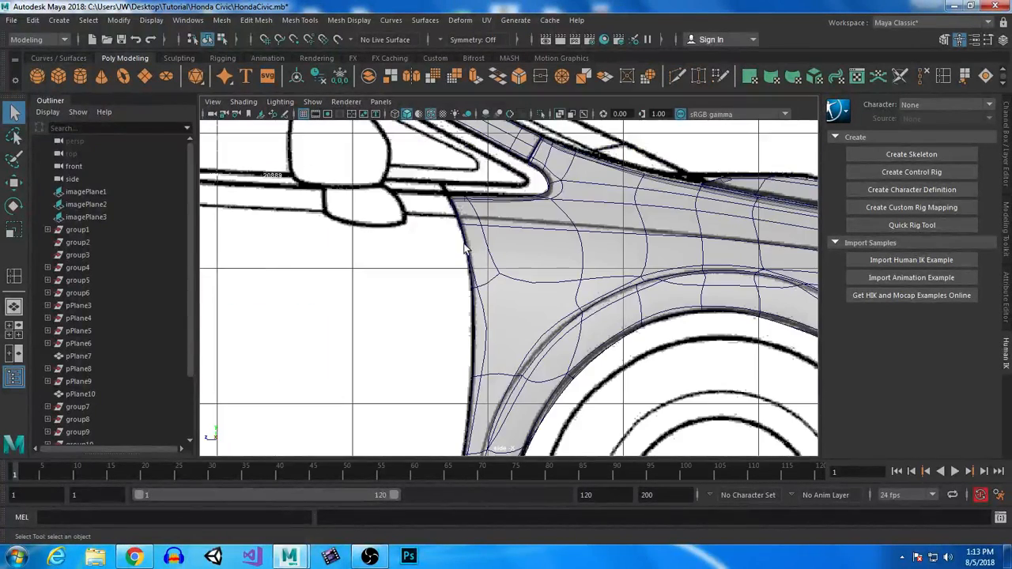
# Turn off the smooth mesh preview on the front fender, the windshield pillar strip and the side skirt.
pyautogui.keyDown('alt'); pyautogui.moveTo(465, 249); pyautogui.dragTo(585, 348, button='middle'); pyautogui.keyUp('alt')
pyautogui.click(709, 380)
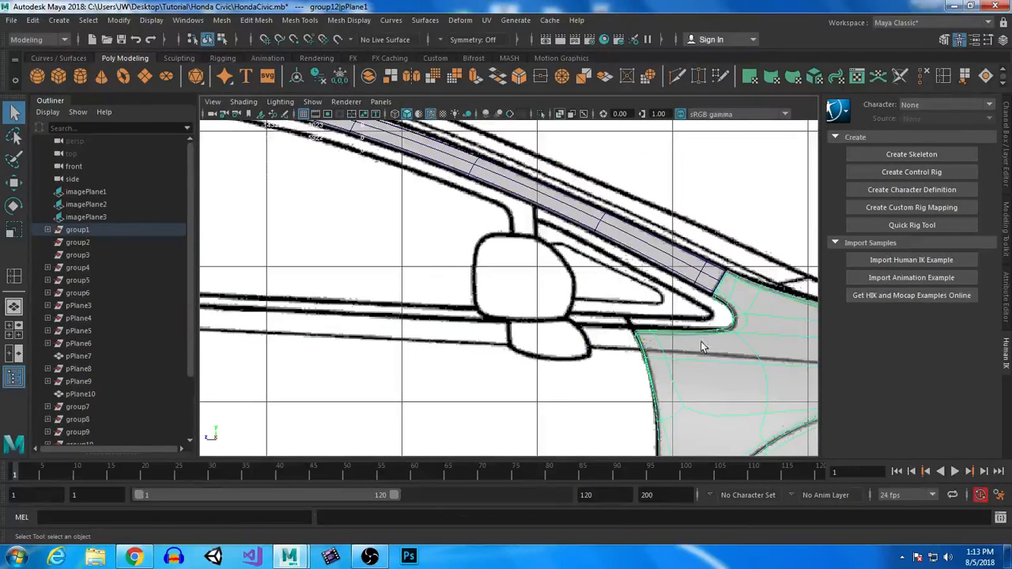
pyautogui.press('1')
pyautogui.click(675, 255)
pyautogui.press('1')
pyautogui.keyDown('alt'); pyautogui.moveTo(685, 401); pyautogui.dragTo(613, 122, button='middle'); pyautogui.keyUp('alt')
pyautogui.keyDown('alt'); pyautogui.moveTo(495, 451); pyautogui.dragTo(524, 351, button='middle'); pyautogui.keyUp('alt')
pyautogui.click(492, 316)
pyautogui.press('1')
pyautogui.keyDown('alt'); pyautogui.moveTo(669, 229); pyautogui.dragTo(604, 451, button='middle'); pyautogui.keyUp('alt')
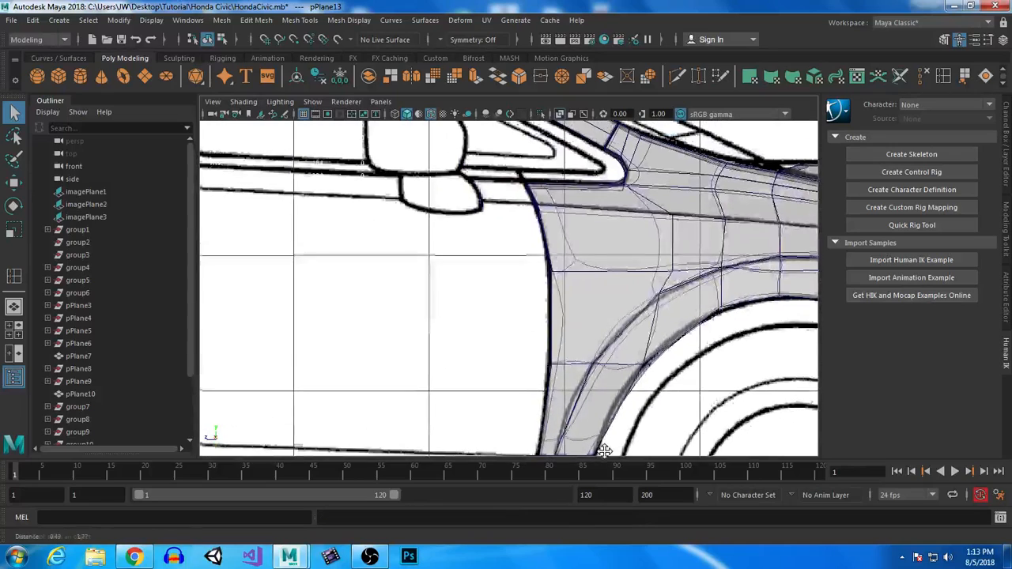
pyautogui.keyDown('alt'); pyautogui.moveTo(583, 194); pyautogui.dragTo(659, 392, button='middle'); pyautogui.keyUp('alt')
pyautogui.keyDown('alt'); pyautogui.moveTo(586, 408); pyautogui.dragTo(633, 272, button='middle'); pyautogui.keyUp('alt')
pyautogui.click(682, 369)
pyautogui.press('1')
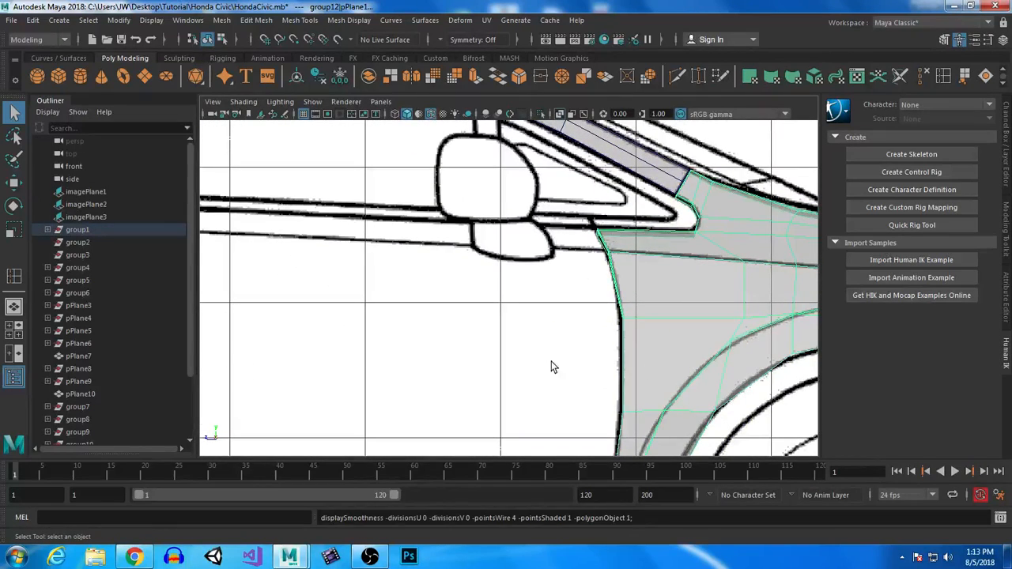
pyautogui.click(552, 367)
# Create a polygon plane over the front door in the side view and set its Rotate Z to -90.
pyautogui.keyDown('alt'); pyautogui.moveTo(591, 367); pyautogui.dragTo(500, 326, button='middle'); pyautogui.keyUp('alt')
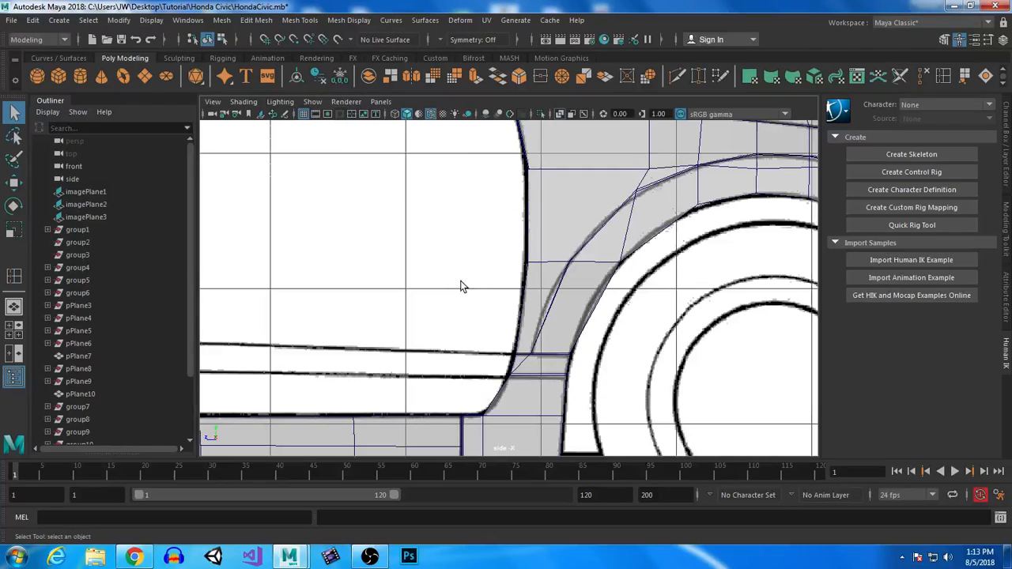
pyautogui.keyDown('alt'); pyautogui.moveTo(475, 352); pyautogui.dragTo(813, 359, button='middle'); pyautogui.keyUp('alt')
pyautogui.keyDown('alt'); pyautogui.moveTo(812, 359); pyautogui.dragTo(557, 340, button='right'); pyautogui.keyUp('alt')
pyautogui.keyDown('alt'); pyautogui.moveTo(625, 297); pyautogui.dragTo(563, 367, button='middle'); pyautogui.keyUp('alt')
pyautogui.click(143, 77)
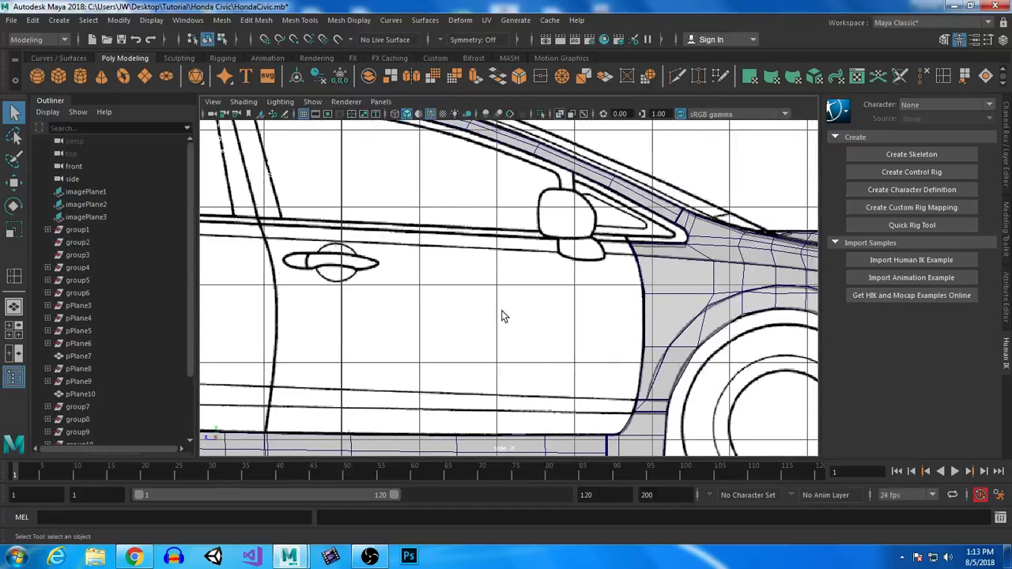
pyautogui.click(461, 299)
pyautogui.press('e')
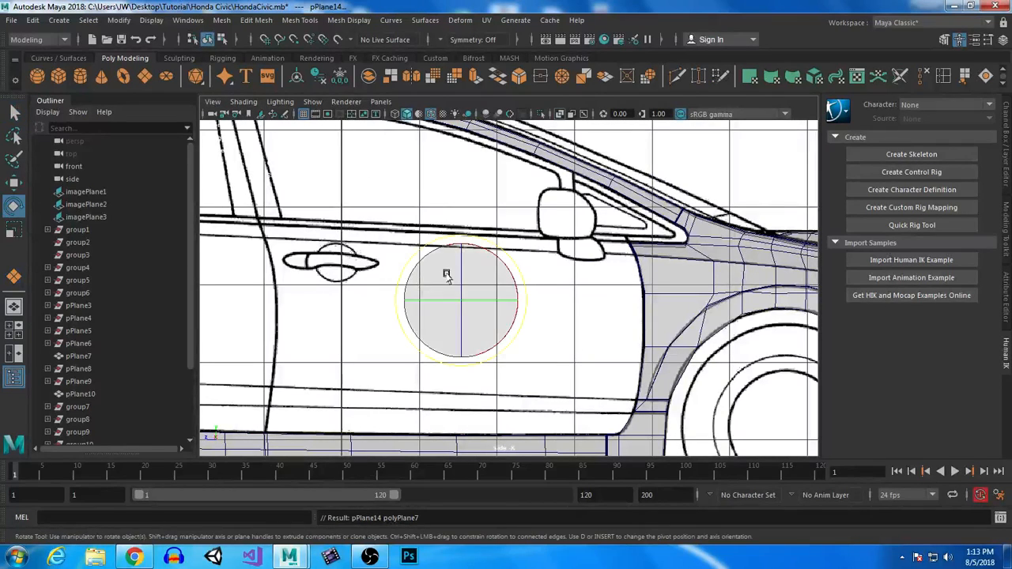
pyautogui.moveTo(461, 252); pyautogui.dragTo(529, 305)
pyautogui.click(1009, 152)
pyautogui.doubleClick(960, 188)
pyautogui.write('-90')
pyautogui.press('Return')
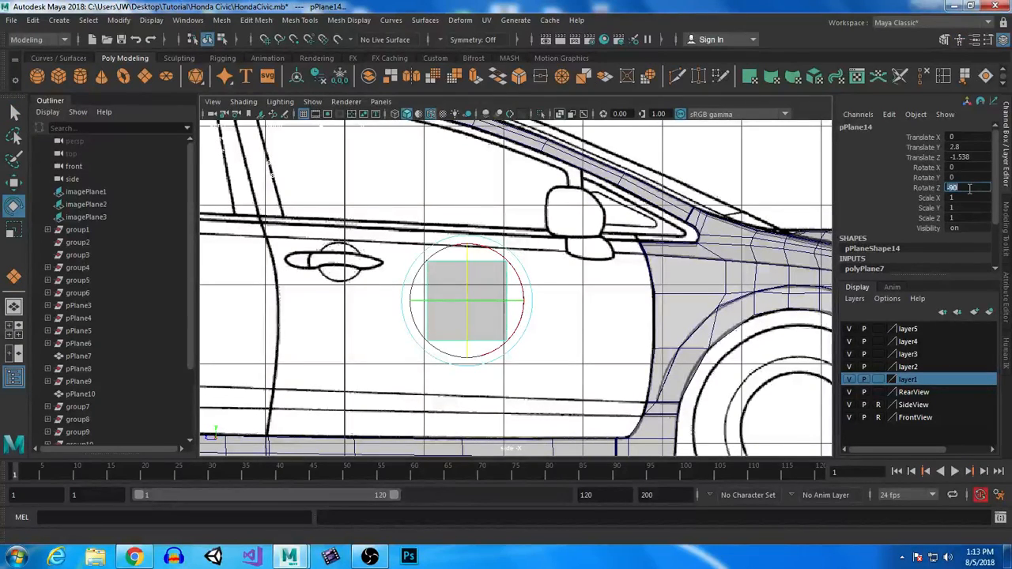
# Move the plane to the door's upper front corner, just below the side mirror and against the fender.
pyautogui.keyDown('alt'); pyautogui.moveTo(620, 333); pyautogui.dragTo(562, 302, button='middle'); pyautogui.keyUp('alt')
pyautogui.press('w')
pyautogui.moveTo(408, 272); pyautogui.dragTo(533, 251)
pyautogui.scroll(5, 533, 251)
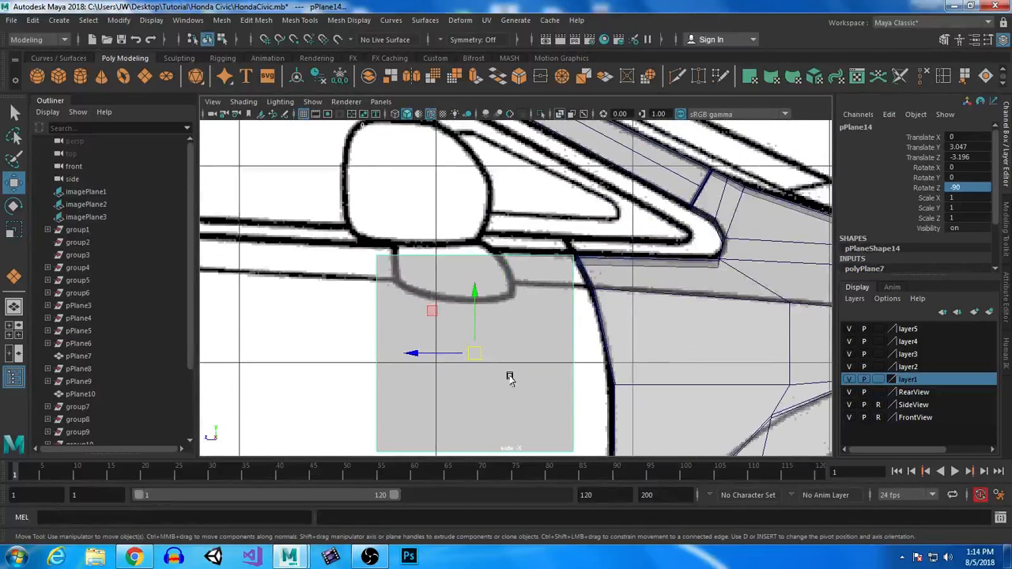
pyautogui.moveTo(466, 355); pyautogui.dragTo(471, 358)
# Raise the plane's two lower vertices to the door's upper crease line and shift them toward the fender.
pyautogui.moveTo(531, 317); pyautogui.dragTo(484, 317, button='right')
pyautogui.keyDown('alt'); pyautogui.moveTo(561, 362); pyautogui.dragTo(545, 263, button='middle'); pyautogui.keyUp('alt')
pyautogui.moveTo(339, 293); pyautogui.dragTo(527, 398)
pyautogui.moveTo(461, 291); pyautogui.dragTo(463, 127)
pyautogui.moveTo(401, 191); pyautogui.dragTo(420, 191)
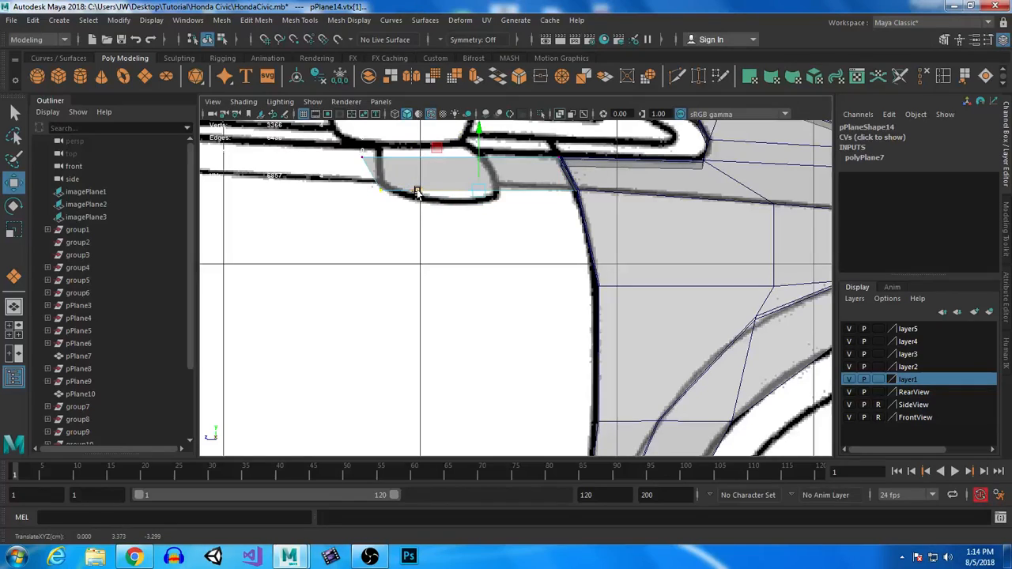
# Align the plane's front vertices with the door's front edge in the blueprint, leaving a narrow gap to the fender.
pyautogui.keyDown('alt'); pyautogui.moveTo(613, 293); pyautogui.dragTo(574, 340, button='middle'); pyautogui.keyUp('alt')
pyautogui.keyDown('alt'); pyautogui.moveTo(575, 341); pyautogui.dragTo(717, 452, button='right'); pyautogui.keyUp('alt')
pyautogui.keyDown('alt'); pyautogui.moveTo(575, 304); pyautogui.dragTo(654, 468, button='middle'); pyautogui.keyUp('alt')
pyautogui.moveTo(328, 221); pyautogui.dragTo(329, 218)
pyautogui.scroll(-4, 590, 360)
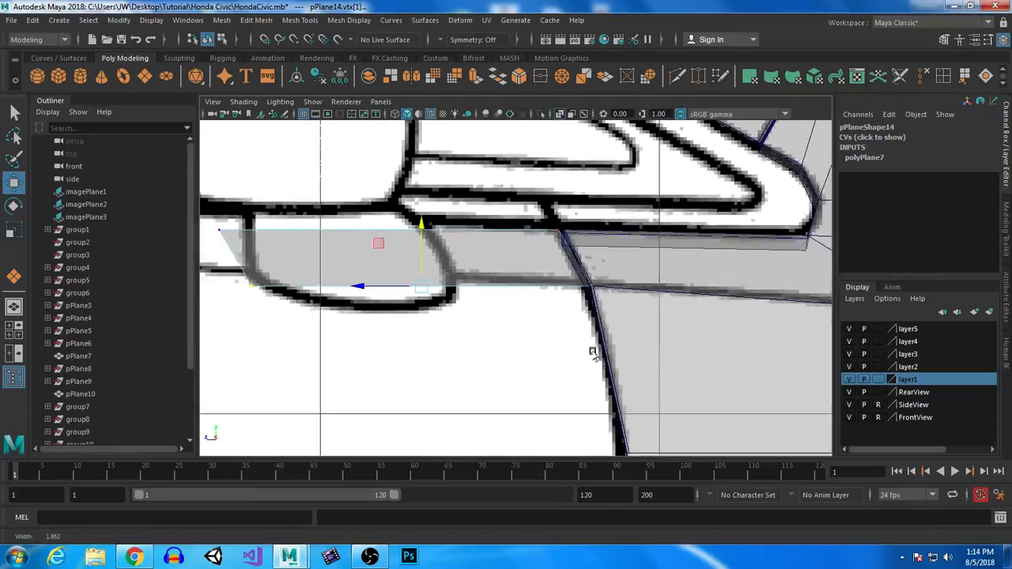
pyautogui.click(561, 233)
pyautogui.scroll(5, 554, 256)
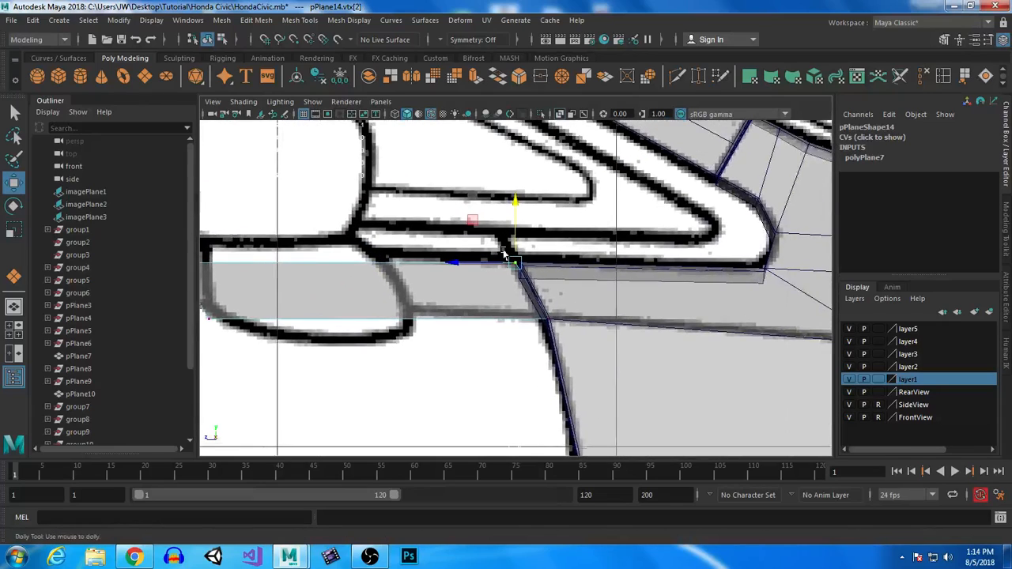
pyautogui.moveTo(453, 235); pyautogui.dragTo(463, 237)
pyautogui.moveTo(671, 190); pyautogui.dragTo(495, 380)
pyautogui.moveTo(492, 299)
pyautogui.mouseDown()
pyautogui.moveTo(464, 293)
pyautogui.moveTo(479, 294)
pyautogui.mouseUp()
pyautogui.scroll(-5, 532, 328)
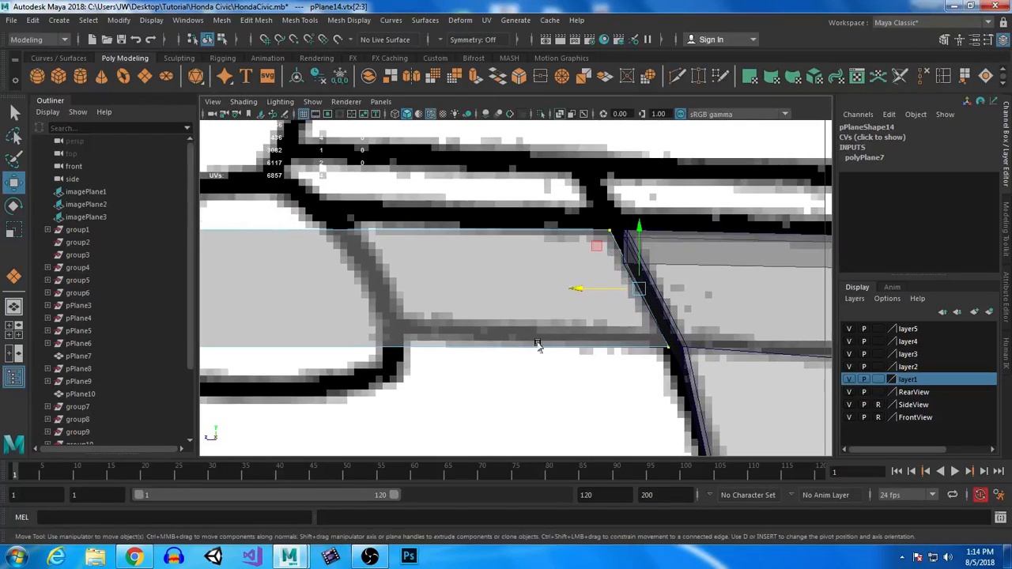
# Extrude the plane's bottom edge down along the door's front edge to the fender's next horizontal edge.
pyautogui.moveTo(404, 296); pyautogui.dragTo(409, 165, button='right')
pyautogui.click(447, 307)
pyautogui.keyDown('alt'); pyautogui.moveTo(512, 398); pyautogui.dragTo(507, 310, button='middle'); pyautogui.keyUp('alt')
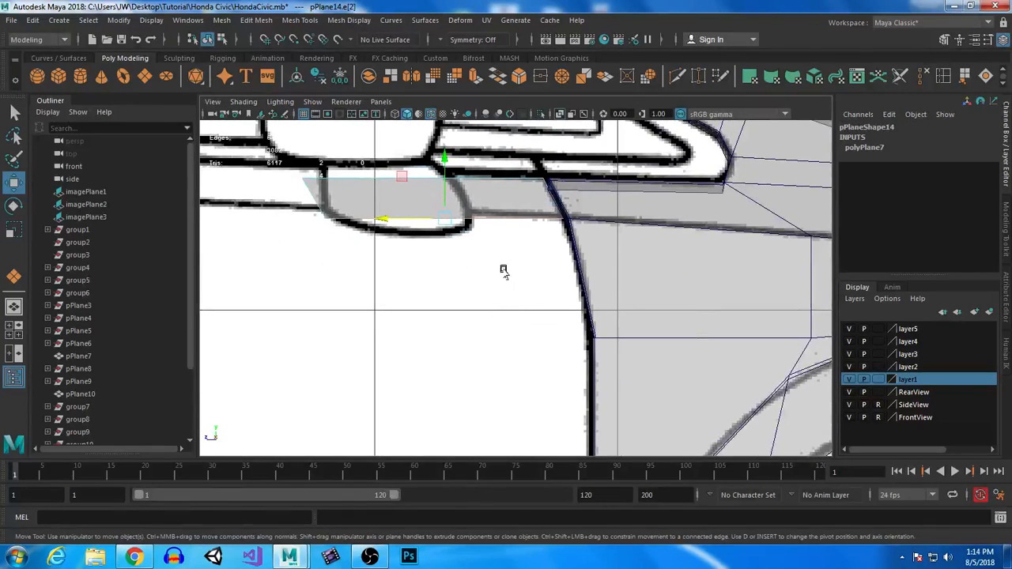
pyautogui.hotkey('ctrl', 'e')
pyautogui.press('w')
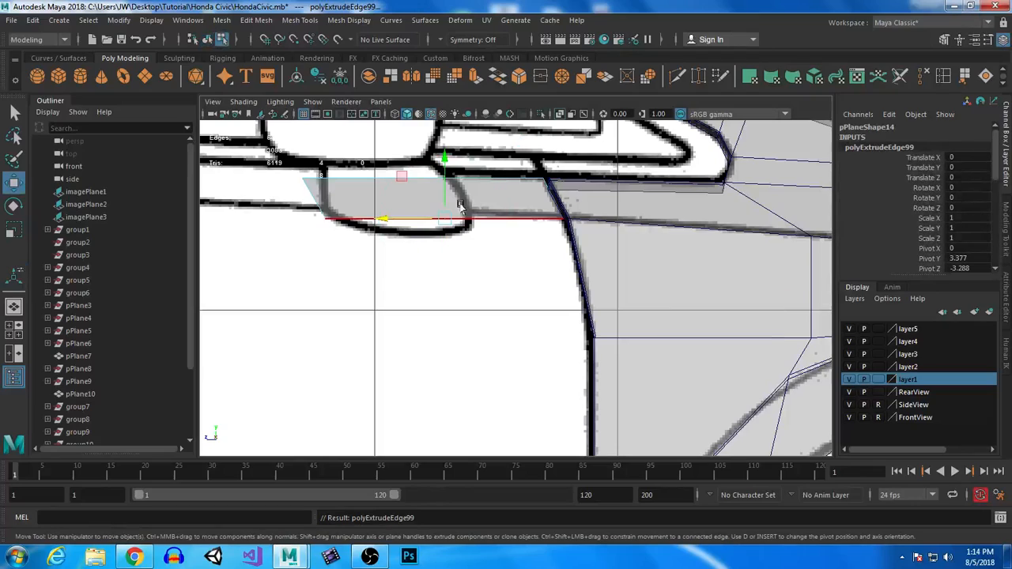
pyautogui.moveTo(445, 210); pyautogui.dragTo(470, 341)
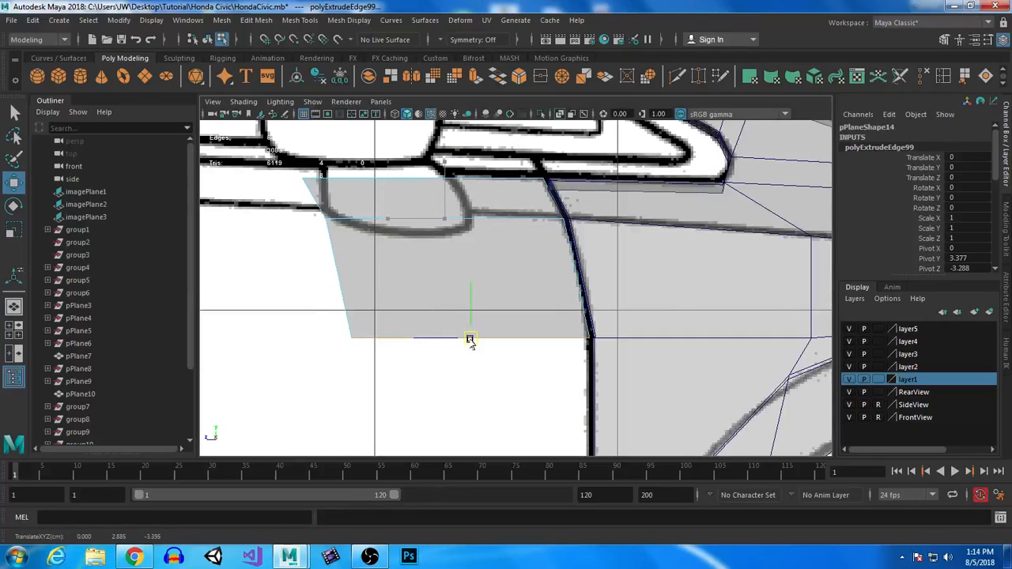
# Extrude the bottom edge down twice more along the door's front edge, ending at the upper line of the lower door trim.
pyautogui.hotkey('ctrl', 'e')
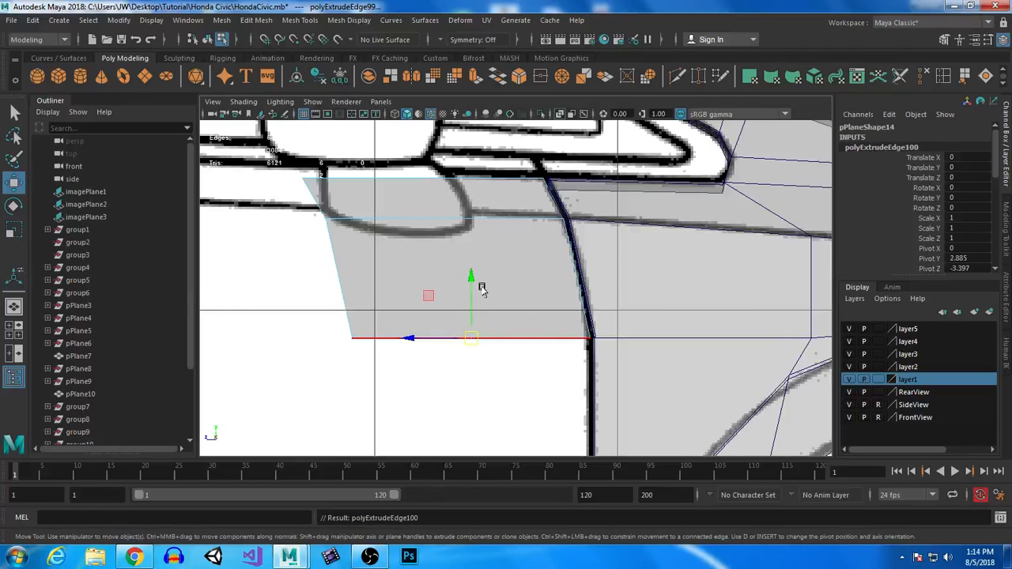
pyautogui.keyDown('alt'); pyautogui.moveTo(531, 415); pyautogui.dragTo(545, 335, button='middle'); pyautogui.keyUp('alt')
pyautogui.moveTo(486, 208); pyautogui.dragTo(493, 372)
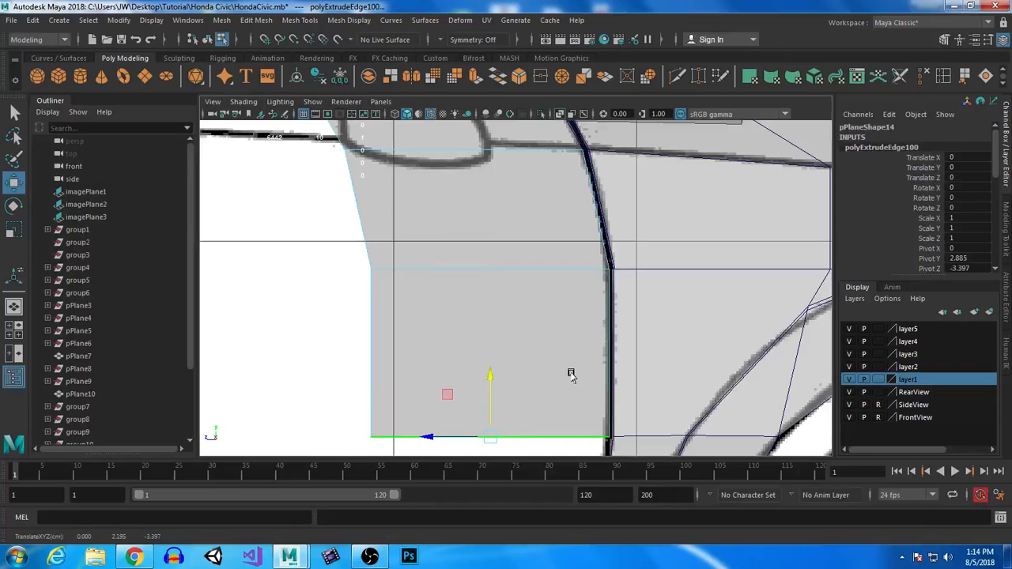
pyautogui.keyDown('alt'); pyautogui.moveTo(572, 375); pyautogui.dragTo(622, 192, button='middle'); pyautogui.keyUp('alt')
pyautogui.moveTo(532, 257); pyautogui.dragTo(514, 419)
pyautogui.keyDown('alt'); pyautogui.moveTo(594, 371); pyautogui.dragTo(611, 247, button='middle'); pyautogui.keyUp('alt')
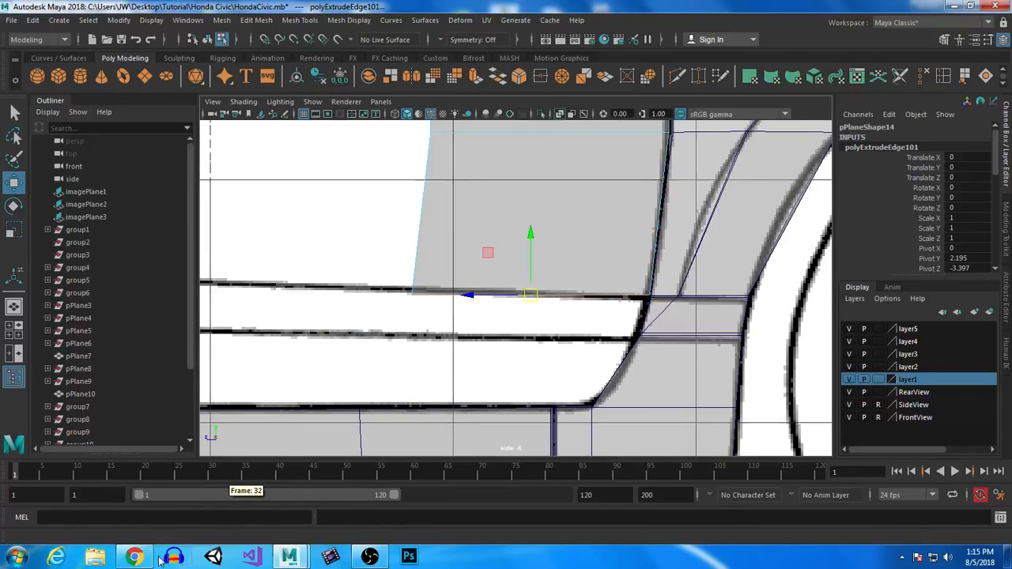
# Switch to Chrome to examine the 08 Honda Civic reference photos, and return to Maya.
pyautogui.moveTo(135, 556)
pyautogui.click(158, 489)
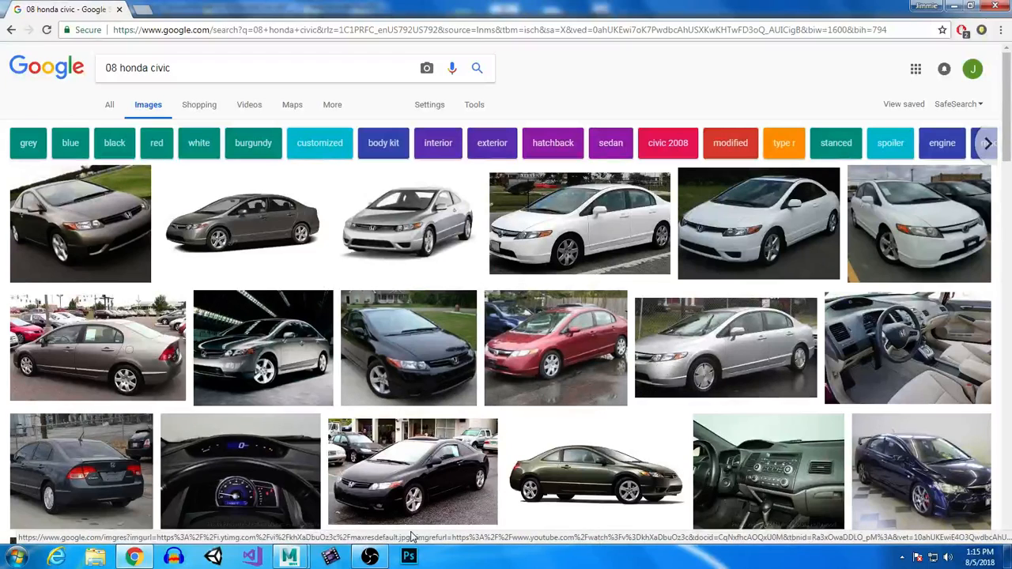
pyautogui.moveTo(289, 556)
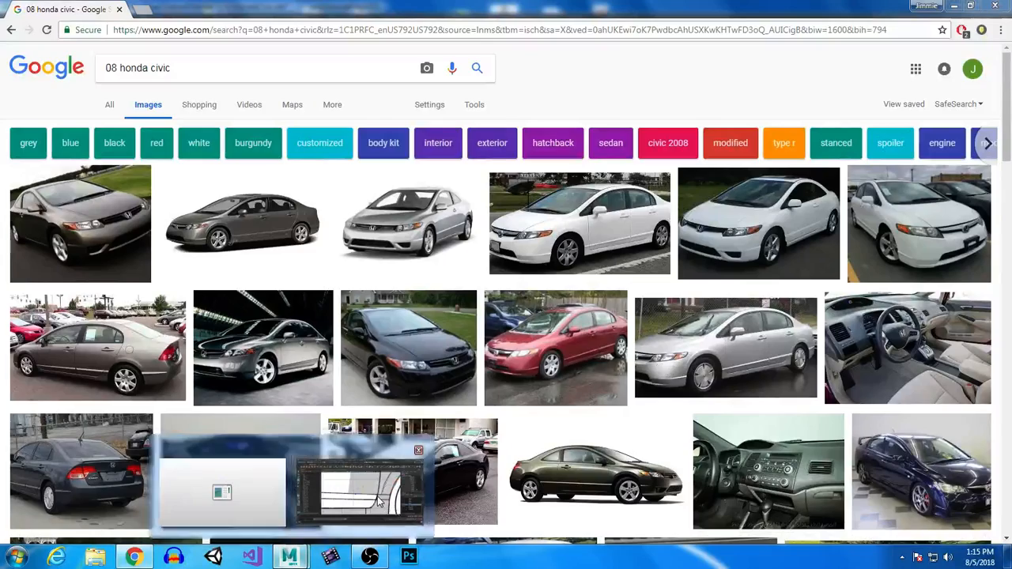
pyautogui.click(377, 497)
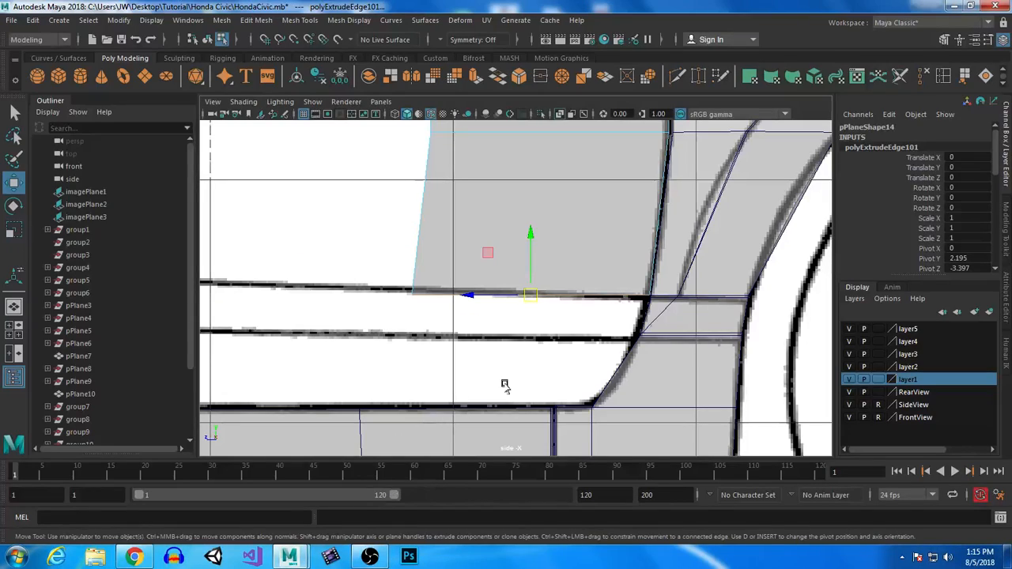
# Extrude the door panel's bottom edge down by a very thin strip at the upper line of the lower door trim.
pyautogui.scroll(3, 477, 408)
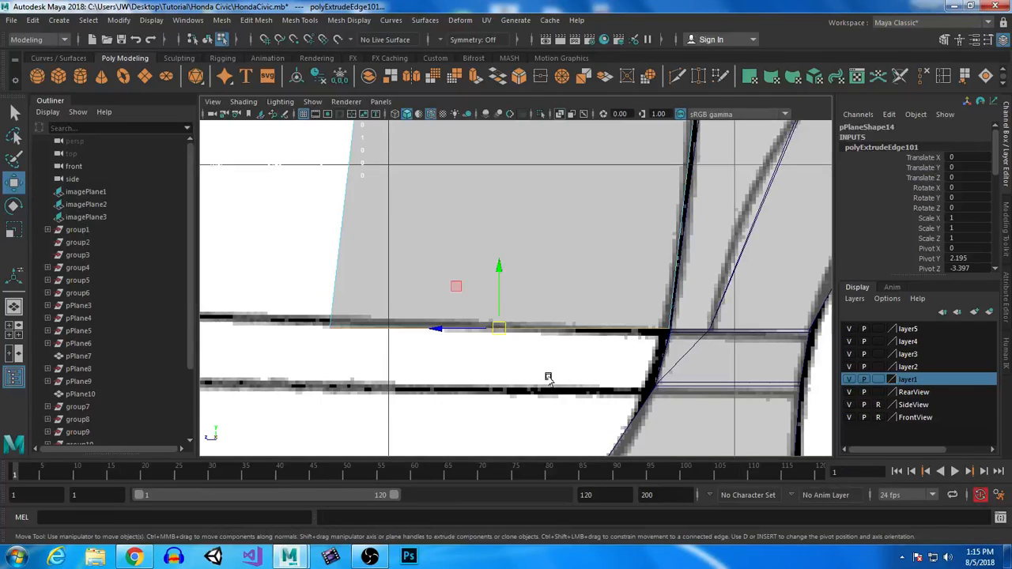
pyautogui.hotkey('ctrl', 'e')
pyautogui.press('w')
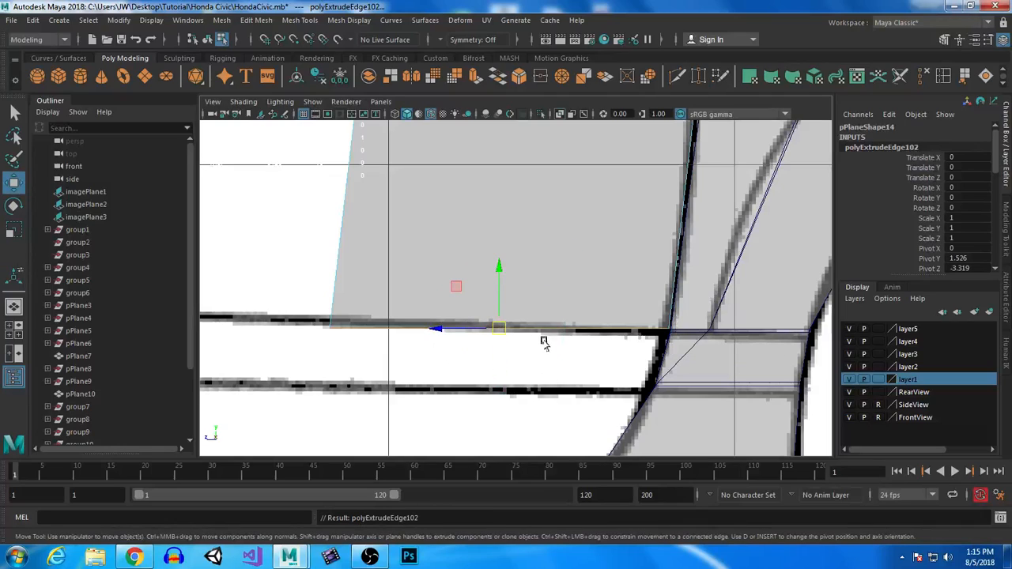
pyautogui.moveTo(498, 266); pyautogui.dragTo(494, 270)
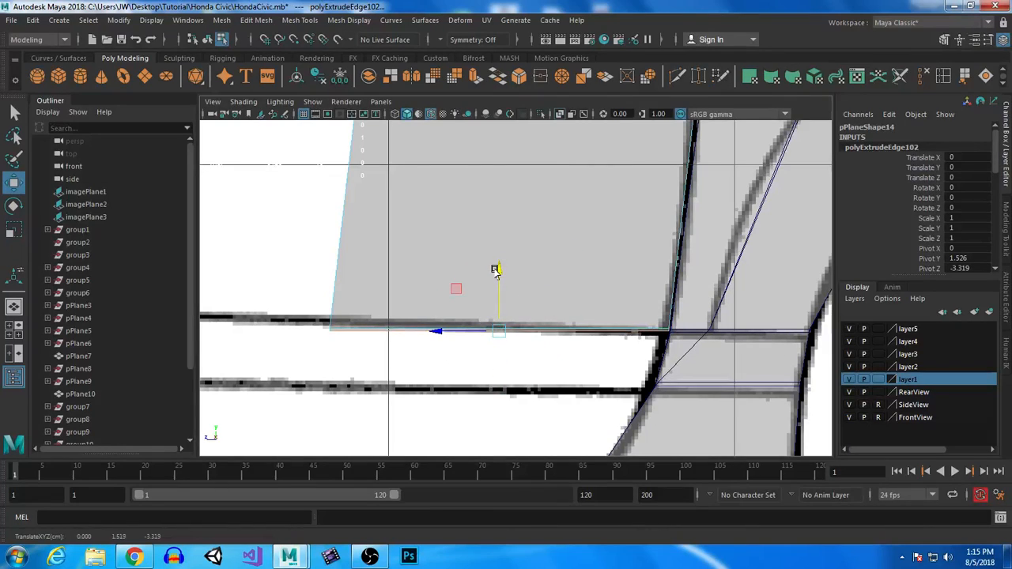
# Extrude the bottom edge down to the lower trim line, following the door's front edge and keeping a narrow gap to the fender.
pyautogui.hotkey('ctrl', 'e')
pyautogui.press('w')
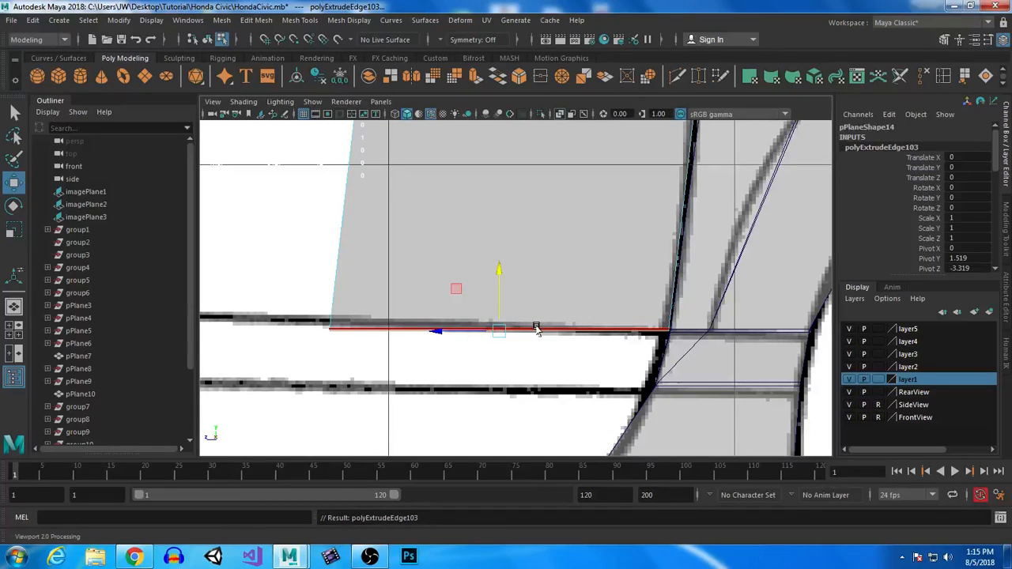
pyautogui.moveTo(497, 331); pyautogui.dragTo(484, 385)
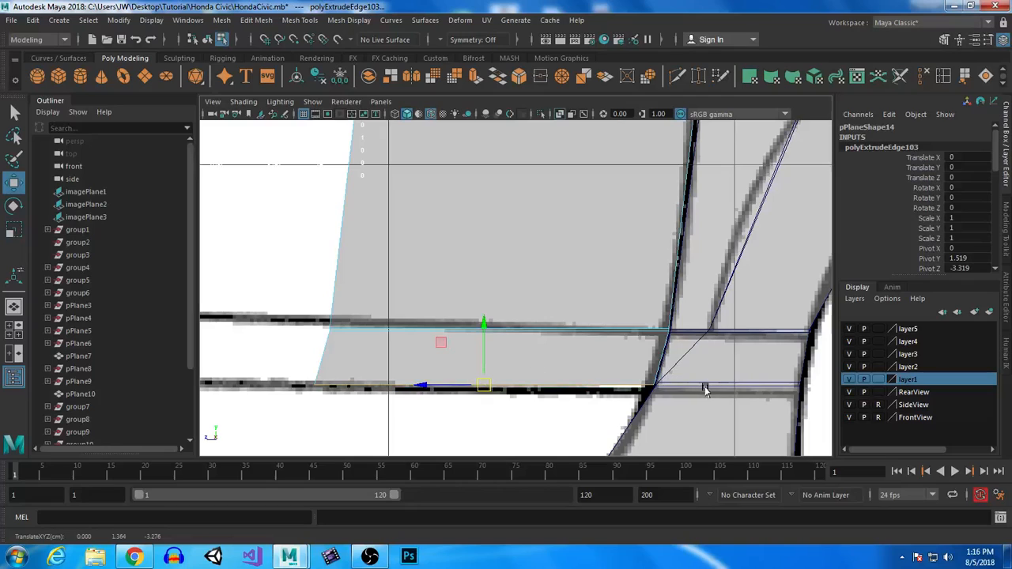
pyautogui.keyDown('alt'); pyautogui.moveTo(658, 373); pyautogui.dragTo(689, 309, button='middle'); pyautogui.keyUp('alt')
pyautogui.keyDown('alt'); pyautogui.moveTo(689, 310); pyautogui.dragTo(667, 416, button='right'); pyautogui.keyUp('alt')
pyautogui.keyDown('alt'); pyautogui.moveTo(605, 373); pyautogui.dragTo(553, 374, button='middle'); pyautogui.keyUp('alt')
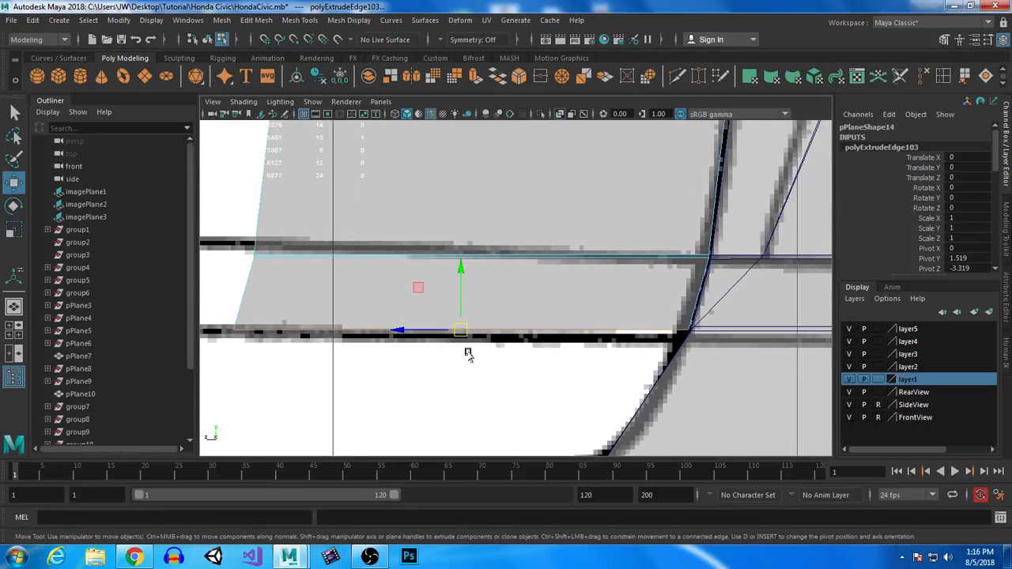
pyautogui.moveTo(460, 331); pyautogui.dragTo(459, 333)
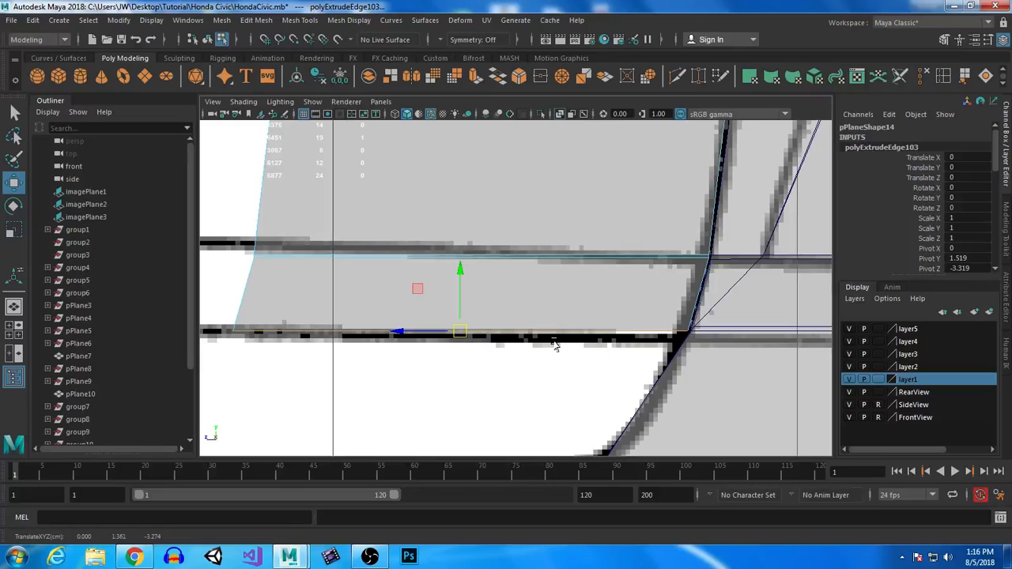
# Extrude the bottom edge down and forward-slanting rearward along the door's front edge to the door's bottom line above the sill.
pyautogui.hotkey('ctrl', 'e')
pyautogui.moveTo(459, 332); pyautogui.dragTo(389, 443)
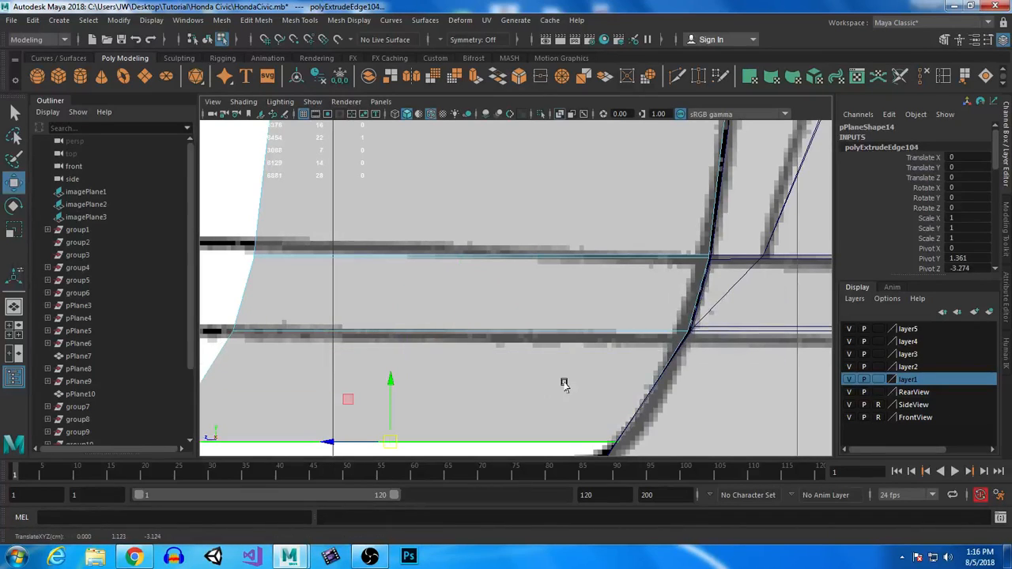
pyautogui.keyDown('alt'); pyautogui.moveTo(505, 415); pyautogui.dragTo(577, 264, button='middle'); pyautogui.keyUp('alt')
pyautogui.moveTo(442, 289); pyautogui.dragTo(444, 315)
# Nudge the fender's corner vertex beside the front end of the sill vertically to fit the door's bottom line.
pyautogui.moveTo(637, 198); pyautogui.dragTo(601, 193, button='right')
pyautogui.moveTo(609, 316); pyautogui.dragTo(609, 317)
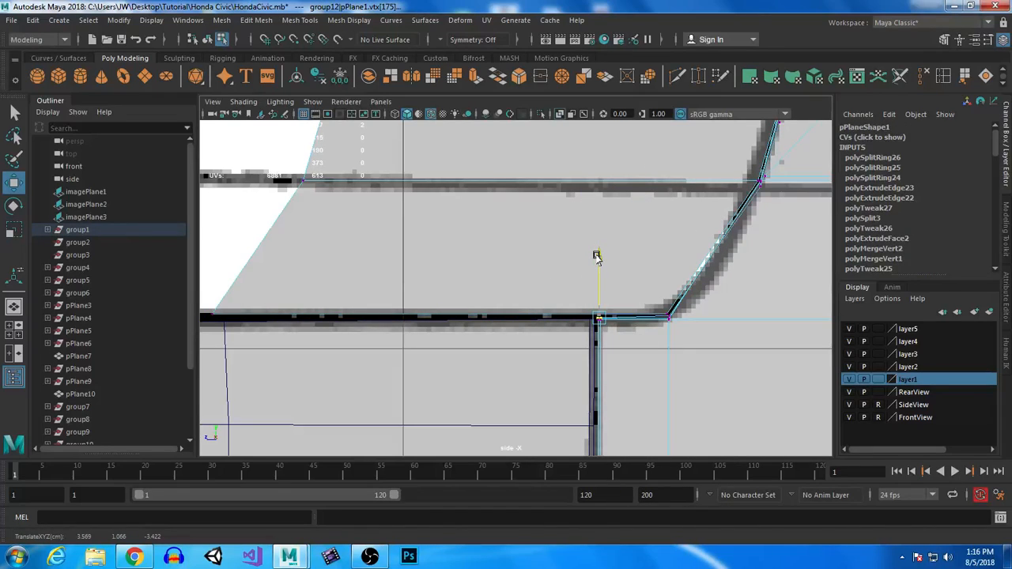
pyautogui.moveTo(600, 260); pyautogui.dragTo(598, 255)
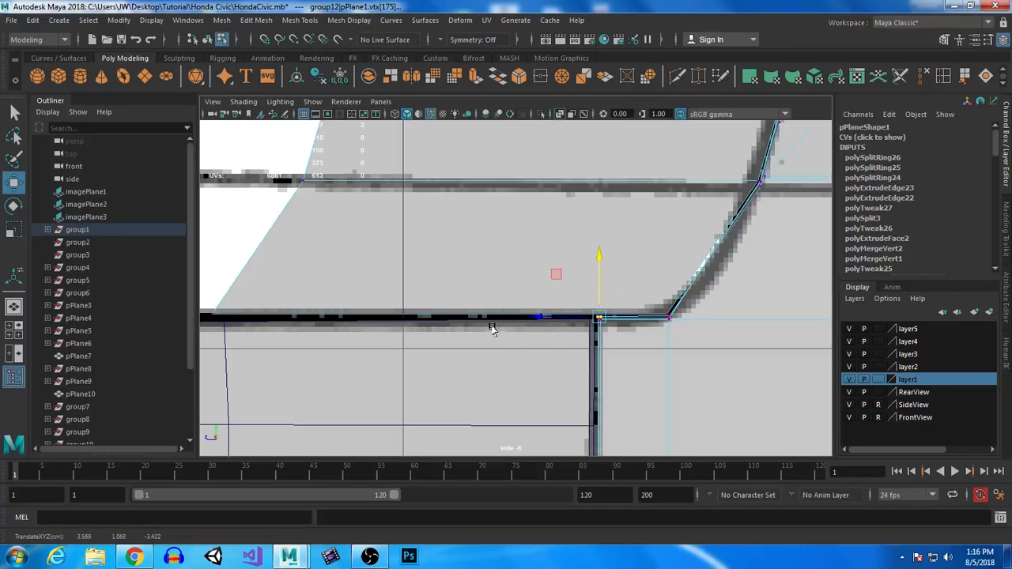
# Select the door panel's whole rear edge chain from the bottom to the beltline and extrude it back toward the door handle.
pyautogui.keyDown('alt'); pyautogui.moveTo(497, 226); pyautogui.dragTo(497, 404, button='middle'); pyautogui.keyUp('alt')
pyautogui.keyDown('alt'); pyautogui.moveTo(496, 403); pyautogui.dragTo(502, 334, button='right'); pyautogui.keyUp('alt')
pyautogui.moveTo(513, 192); pyautogui.dragTo(513, 161, button='right')
pyautogui.click(461, 353)
pyautogui.click(427, 328)
pyautogui.keyDown('alt'); pyautogui.moveTo(493, 208); pyautogui.dragTo(565, 403, button='middle'); pyautogui.keyUp('alt')
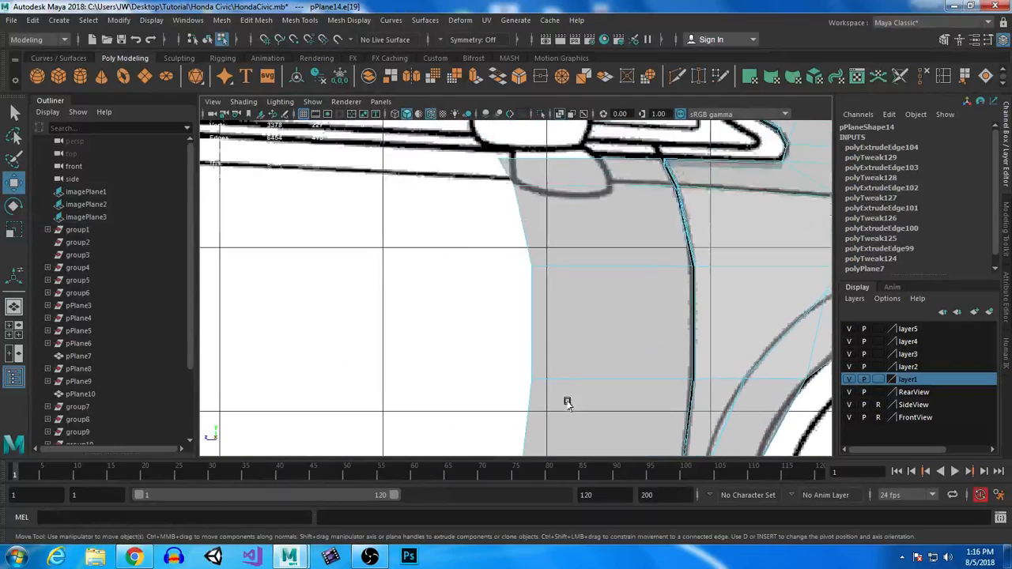
pyautogui.keyDown('shift'); pyautogui.doubleClick(508, 175); pyautogui.keyUp('shift')
pyautogui.keyDown('alt'); pyautogui.moveTo(613, 335); pyautogui.dragTo(552, 337, button='right'); pyautogui.keyUp('alt')
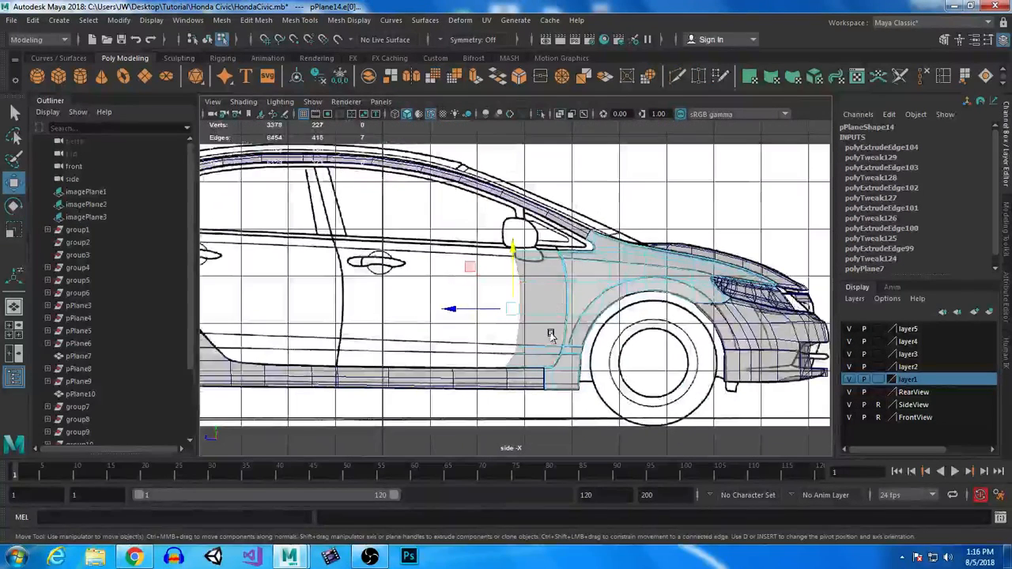
pyautogui.keyDown('alt'); pyautogui.moveTo(551, 337); pyautogui.dragTo(577, 331, button='middle'); pyautogui.keyUp('alt')
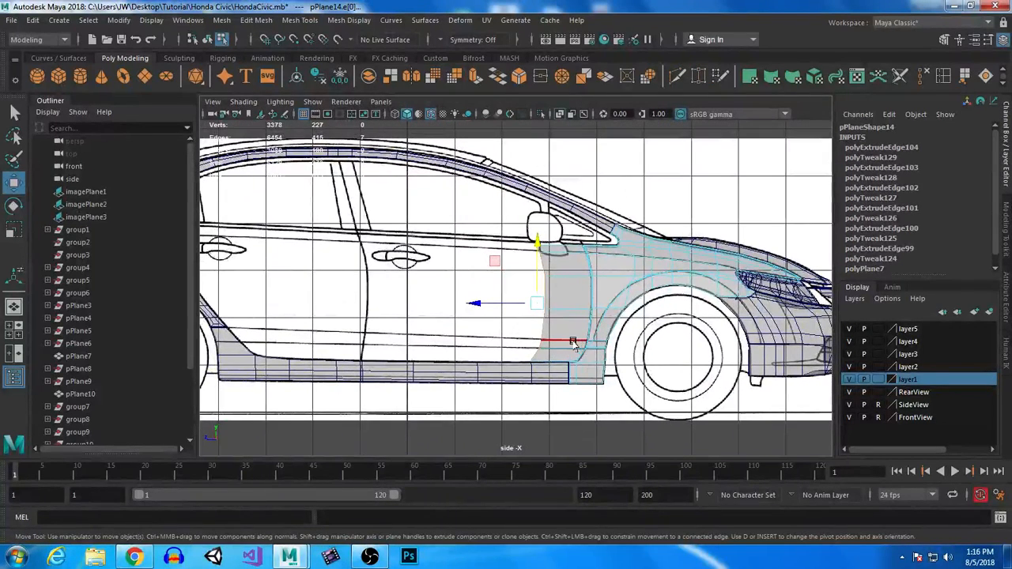
pyautogui.hotkey('ctrl', 'e')
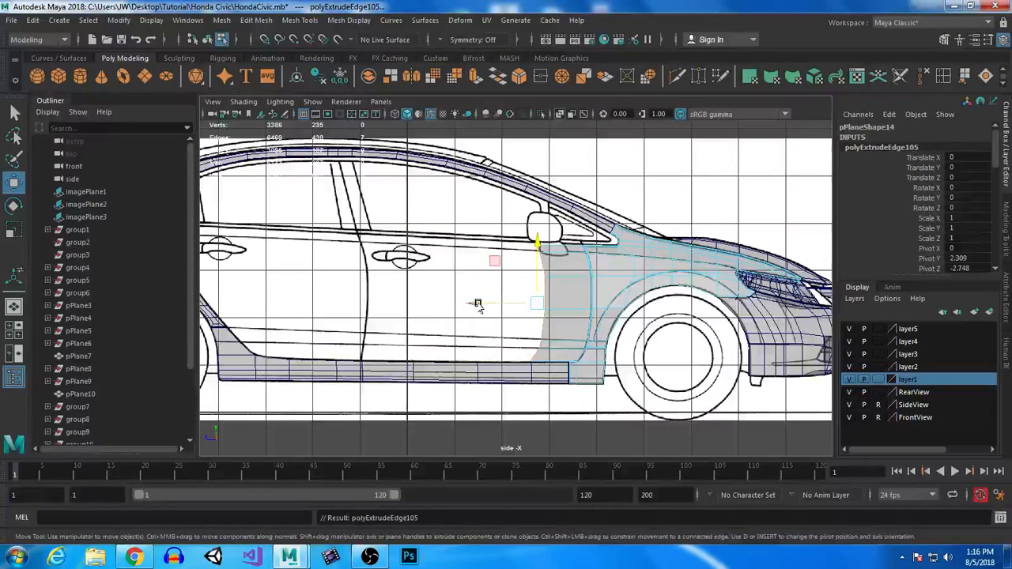
pyautogui.moveTo(478, 304); pyautogui.dragTo(427, 305)
# Extrude the rear edge chain back two more times toward the door's rear edge in the blueprint.
pyautogui.hotkey('ctrl', 'e')
pyautogui.moveTo(431, 302); pyautogui.dragTo(307, 299)
pyautogui.hotkey('ctrl', 'e')
# Align the front two inner vertices of the door's bottom edge with the sill's vertical edges and the door's bottom line.
pyautogui.keyDown('alt'); pyautogui.moveTo(400, 317); pyautogui.dragTo(474, 333, button='middle'); pyautogui.keyUp('alt')
pyautogui.keyDown('alt'); pyautogui.moveTo(474, 332); pyautogui.dragTo(564, 417, button='right'); pyautogui.keyUp('alt')
pyautogui.keyDown('alt'); pyautogui.moveTo(620, 385); pyautogui.dragTo(513, 227, button='middle'); pyautogui.keyUp('alt')
pyautogui.keyDown('alt'); pyautogui.moveTo(513, 227); pyautogui.dragTo(680, 479, button='right'); pyautogui.keyUp('alt')
pyautogui.keyDown('alt'); pyautogui.moveTo(436, 220); pyautogui.dragTo(508, 362, button='middle'); pyautogui.keyUp('alt')
pyautogui.moveTo(547, 192); pyautogui.dragTo(496, 191, button='right')
pyautogui.keyDown('alt'); pyautogui.moveTo(427, 374); pyautogui.dragTo(675, 369, button='middle'); pyautogui.keyUp('alt')
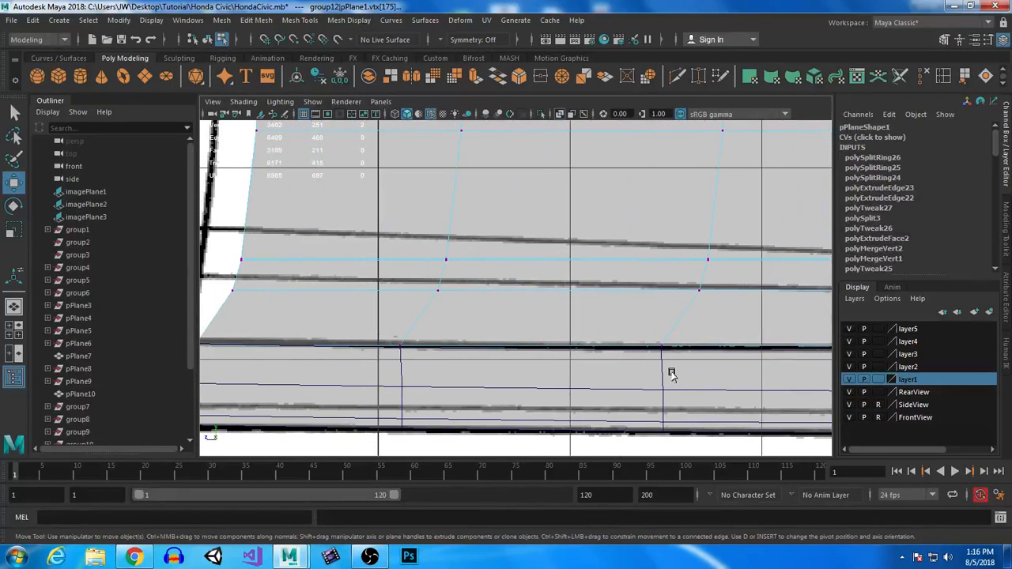
pyautogui.keyDown('alt'); pyautogui.moveTo(649, 387); pyautogui.dragTo(402, 355, button='right'); pyautogui.keyUp('alt')
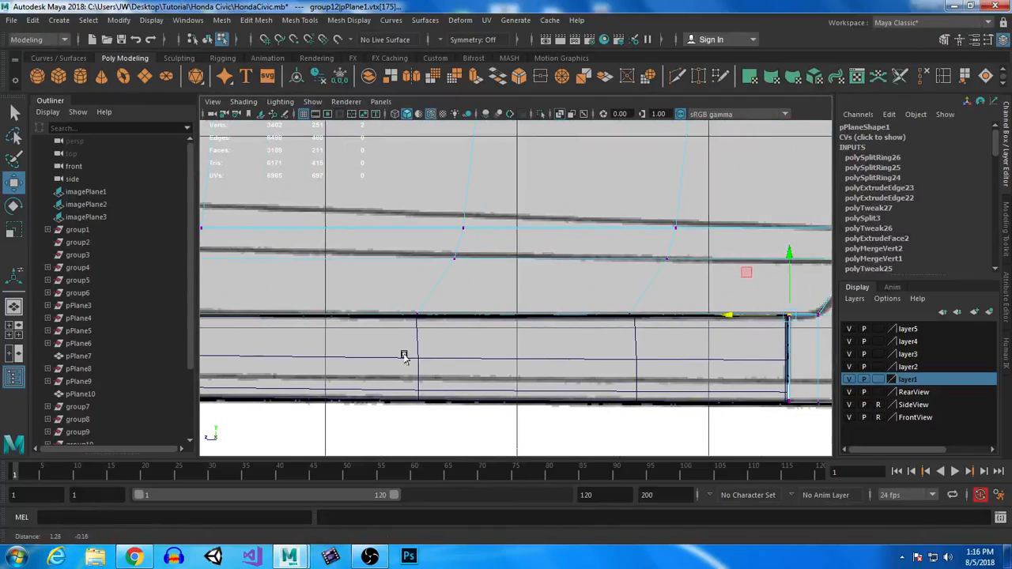
pyautogui.click(601, 289)
pyautogui.moveTo(564, 314); pyautogui.dragTo(562, 314)
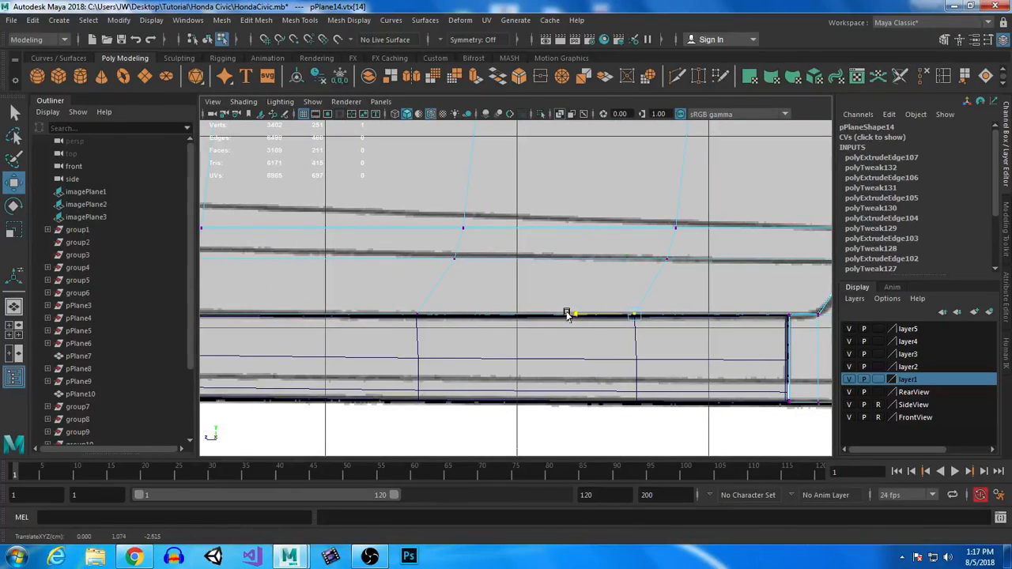
pyautogui.click(417, 314)
pyautogui.moveTo(411, 251); pyautogui.dragTo(413, 250)
pyautogui.moveTo(355, 313); pyautogui.dragTo(356, 314)
pyautogui.moveTo(413, 251); pyautogui.dragTo(413, 253)
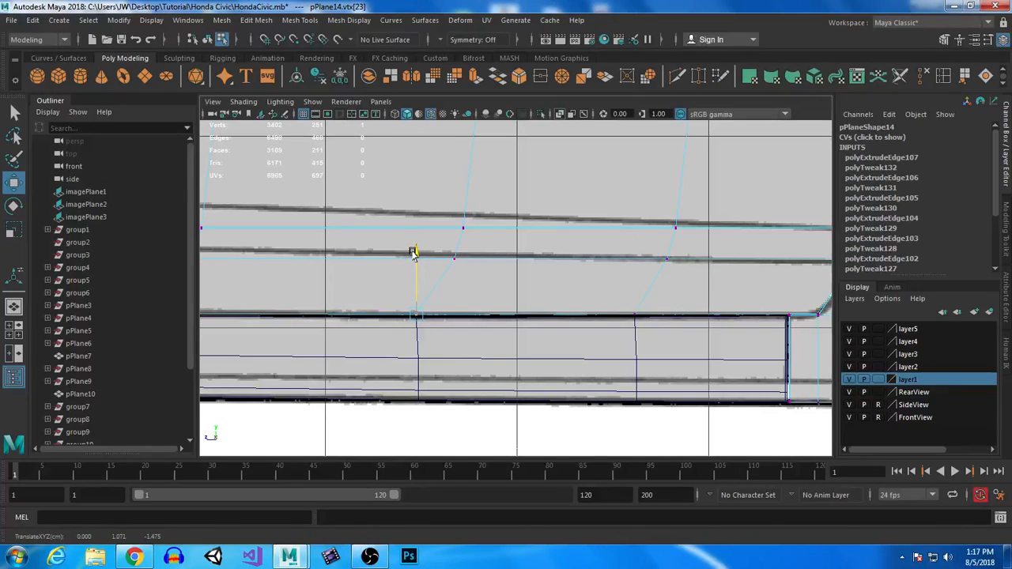
# Fit the rearmost inner vertex and rear corner vertex of the door's bottom edge to the sill line and door's rear edge.
pyautogui.keyDown('alt'); pyautogui.moveTo(341, 355); pyautogui.dragTo(749, 366, button='middle'); pyautogui.keyUp('alt')
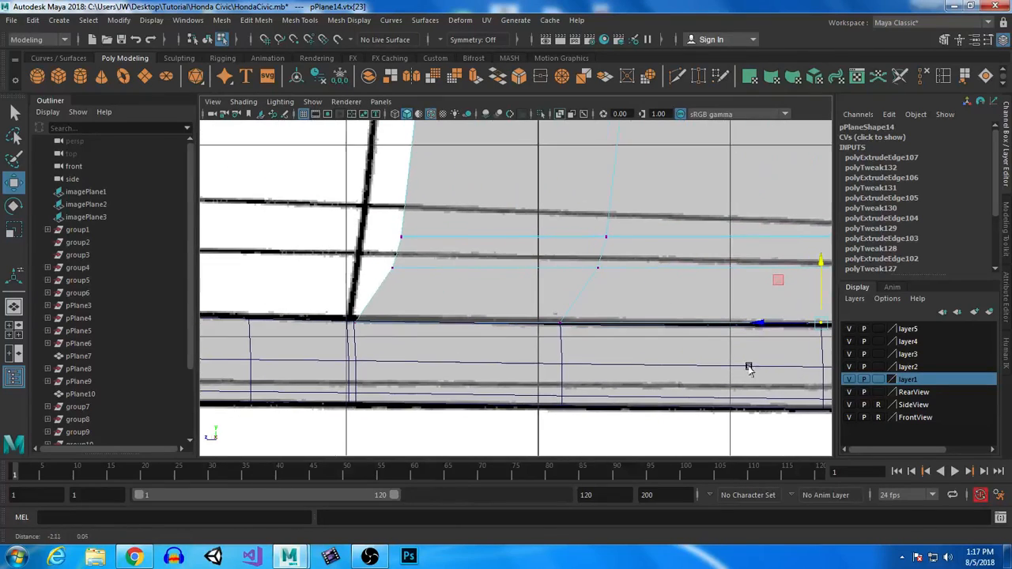
pyautogui.moveTo(604, 378); pyautogui.dragTo(606, 378)
pyautogui.moveTo(455, 258); pyautogui.dragTo(456, 256)
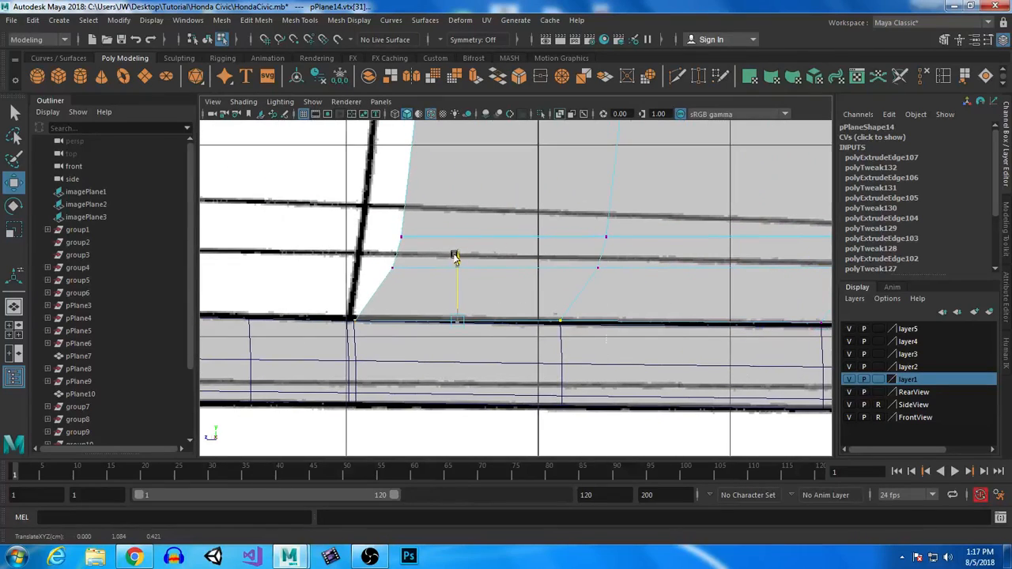
pyautogui.moveTo(607, 310); pyautogui.dragTo(528, 355)
pyautogui.moveTo(354, 259); pyautogui.dragTo(354, 259)
pyautogui.click(292, 318)
pyautogui.moveTo(292, 318); pyautogui.dragTo(293, 318)
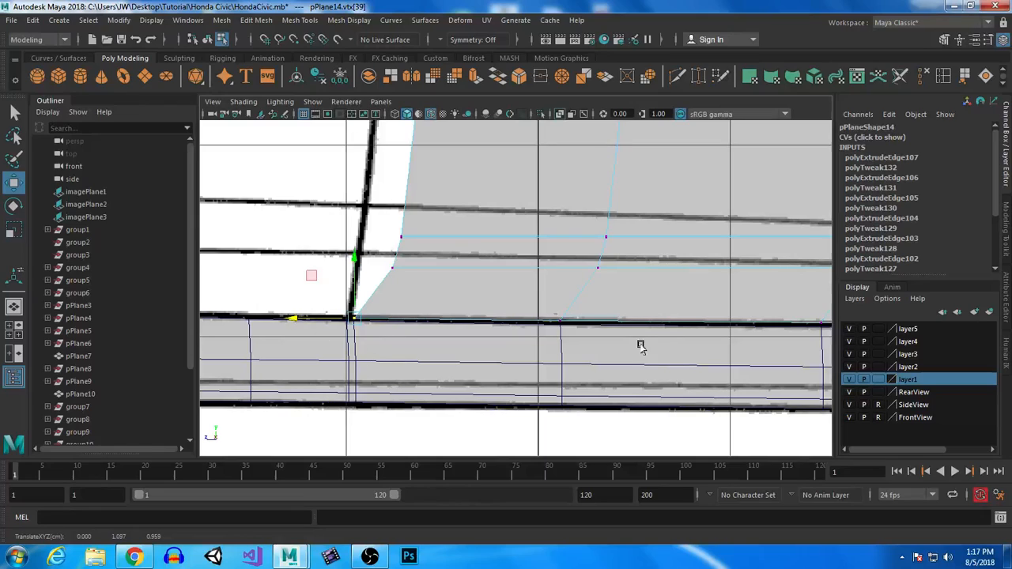
# Move the trim-row vertices of the door's two rearmost columns back and up to the door's rear edge and the two trim lines.
pyautogui.scroll(-3, 494, 309)
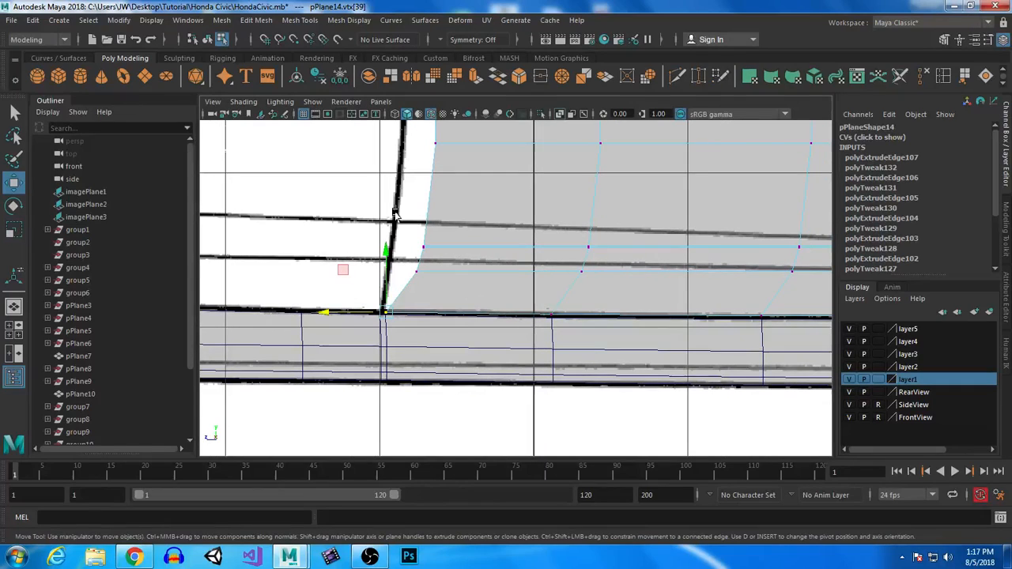
pyautogui.moveTo(623, 288); pyautogui.dragTo(624, 286)
pyautogui.moveTo(499, 261); pyautogui.dragTo(476, 247)
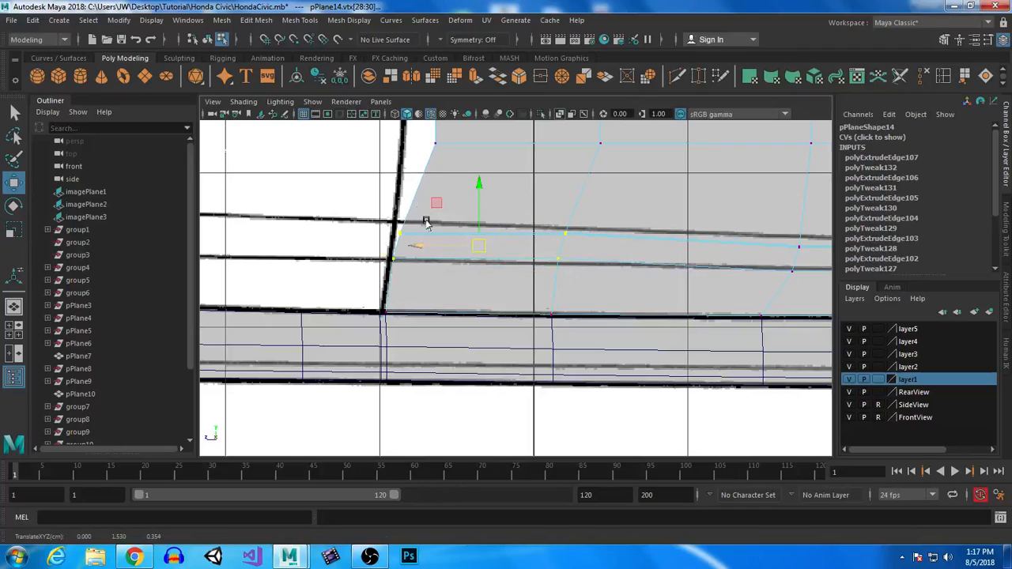
pyautogui.moveTo(366, 199); pyautogui.dragTo(584, 245)
pyautogui.moveTo(482, 235); pyautogui.dragTo(480, 225)
# Refine the trim-row vertices in the column ahead of the door's rear edge so they lie on the two trim lines.
pyautogui.keyDown('alt'); pyautogui.moveTo(719, 269); pyautogui.dragTo(443, 310, button='middle'); pyautogui.keyUp('alt')
pyautogui.moveTo(300, 267); pyautogui.dragTo(302, 274)
pyautogui.moveTo(285, 194); pyautogui.dragTo(283, 203)
pyautogui.moveTo(302, 319); pyautogui.dragTo(302, 320)
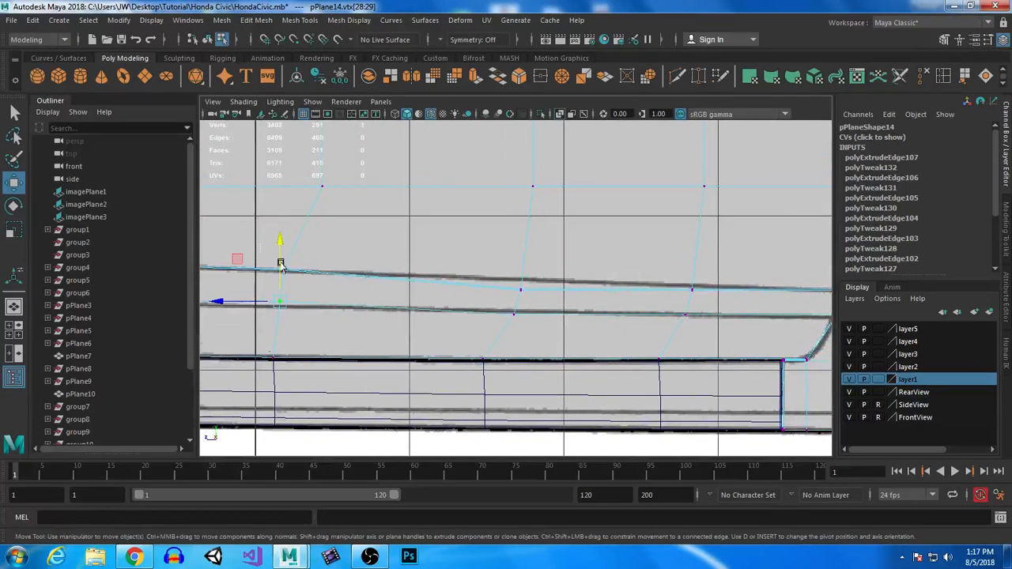
pyautogui.moveTo(281, 241); pyautogui.dragTo(280, 246)
# Raise the trim-row vertices in the door's remaining two inner columns onto the blueprint's trim lines.
pyautogui.moveTo(431, 259); pyautogui.dragTo(544, 326)
pyautogui.moveTo(516, 239); pyautogui.dragTo(515, 235)
pyautogui.keyDown('ctrl'); pyautogui.moveTo(518, 327); pyautogui.dragTo(484, 302); pyautogui.keyUp('ctrl')
pyautogui.moveTo(517, 228); pyautogui.dragTo(517, 219)
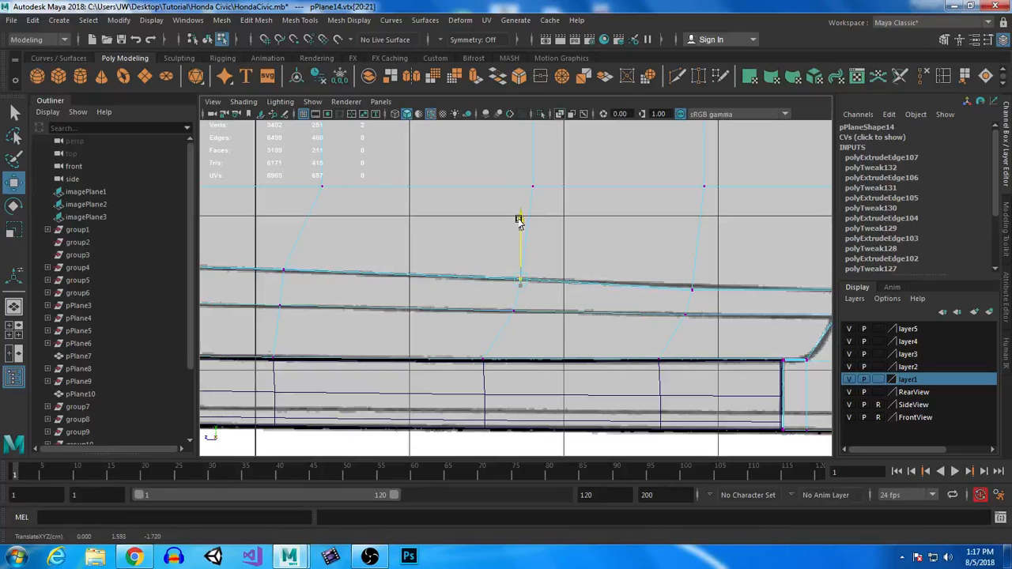
pyautogui.moveTo(655, 264); pyautogui.dragTo(725, 299)
pyautogui.moveTo(692, 233); pyautogui.dragTo(692, 228)
pyautogui.keyDown('alt'); pyautogui.moveTo(702, 315); pyautogui.dragTo(588, 311, button='middle'); pyautogui.keyUp('alt')
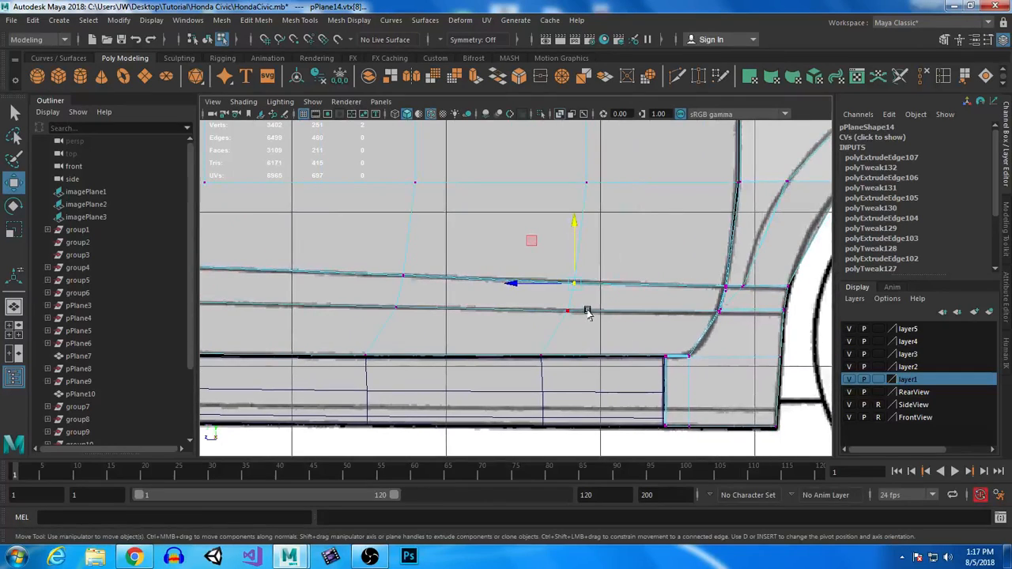
# Select the door's front vertices at both trim lines and shift them slightly back from the fender.
pyautogui.keyDown('alt'); pyautogui.moveTo(499, 229); pyautogui.dragTo(531, 260, button='middle'); pyautogui.keyUp('alt')
pyautogui.scroll(1, 753, 386)
pyautogui.keyDown('alt'); pyautogui.moveTo(752, 386); pyautogui.dragTo(578, 319, button='middle'); pyautogui.keyUp('alt')
pyautogui.scroll(3, 601, 340)
pyautogui.keyDown('alt'); pyautogui.moveTo(616, 357); pyautogui.dragTo(390, 397, button='middle'); pyautogui.keyUp('alt')
pyautogui.scroll(5, 438, 301)
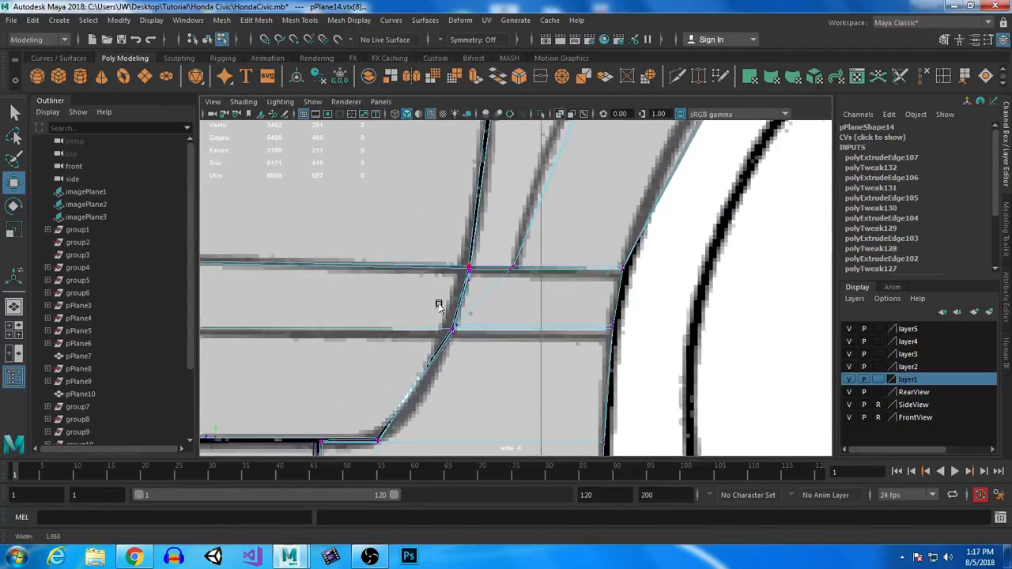
pyautogui.moveTo(406, 221); pyautogui.dragTo(415, 256)
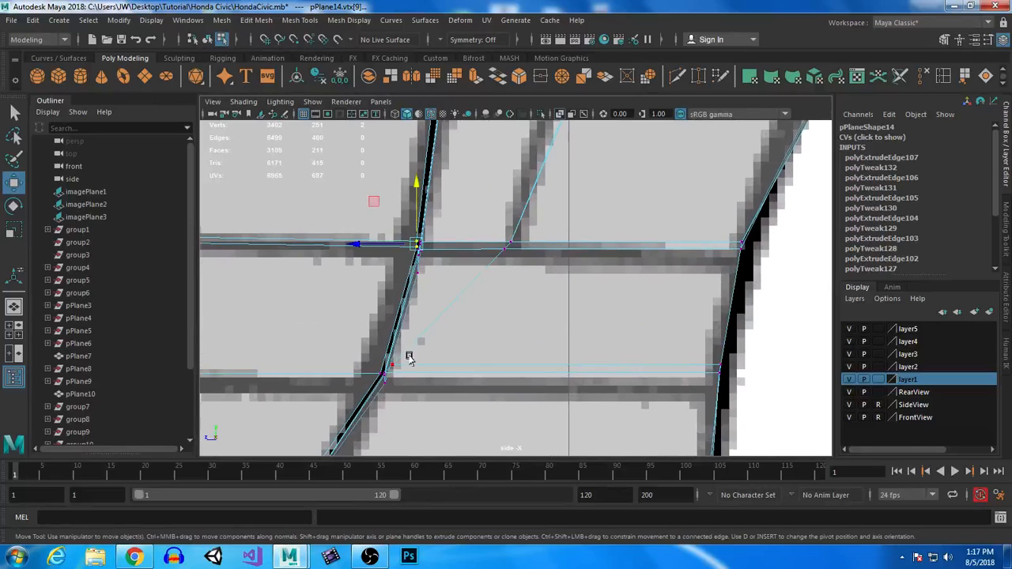
pyautogui.moveTo(365, 358); pyautogui.dragTo(381, 382)
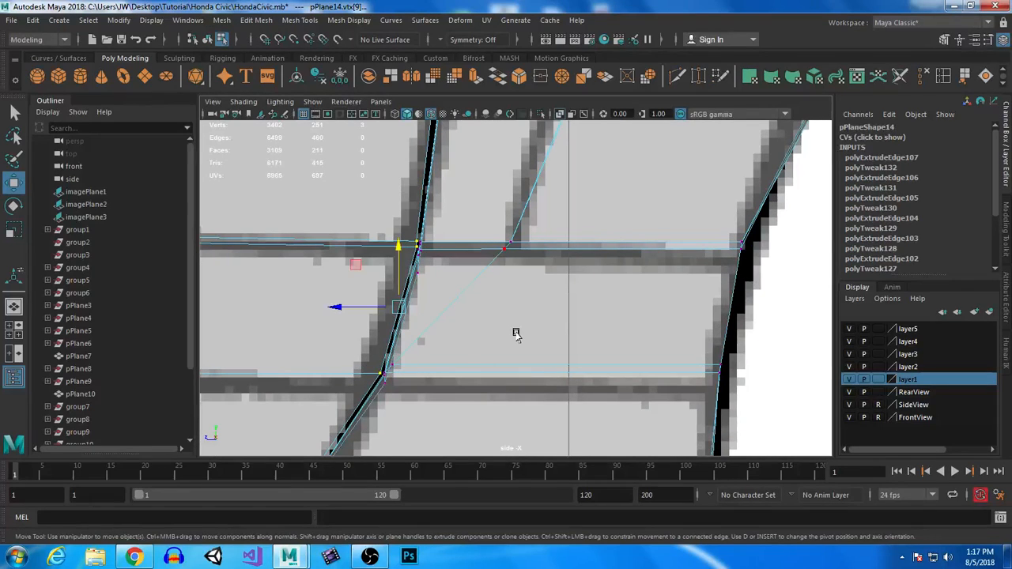
pyautogui.scroll(-5, 514, 332)
pyautogui.moveTo(415, 296); pyautogui.dragTo(409, 296)
# Move the door's lower front corner vertex slightly back to leave a narrow gap to the fender.
pyautogui.scroll(5, 440, 348)
pyautogui.moveTo(396, 353); pyautogui.dragTo(391, 360)
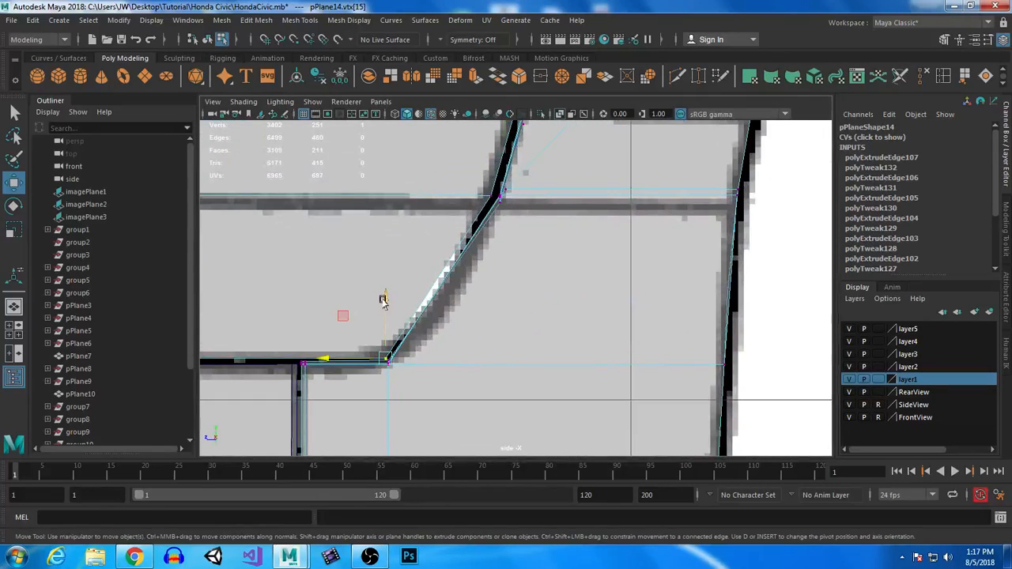
pyautogui.moveTo(313, 361); pyautogui.dragTo(312, 357)
# Select the fender's vertices beneath the door's lower front corner and lower them slightly to widen the gap to the door.
pyautogui.keyDown('alt'); pyautogui.moveTo(344, 398); pyautogui.dragTo(605, 369, button='middle'); pyautogui.keyUp('alt')
pyautogui.scroll(-5, 462, 371)
pyautogui.scroll(5, 456, 362)
pyautogui.keyDown('alt'); pyautogui.moveTo(543, 367); pyautogui.dragTo(449, 347, button='middle'); pyautogui.keyUp('alt')
pyautogui.keyDown('alt'); pyautogui.moveTo(449, 347); pyautogui.dragTo(533, 459, button='right'); pyautogui.keyUp('alt')
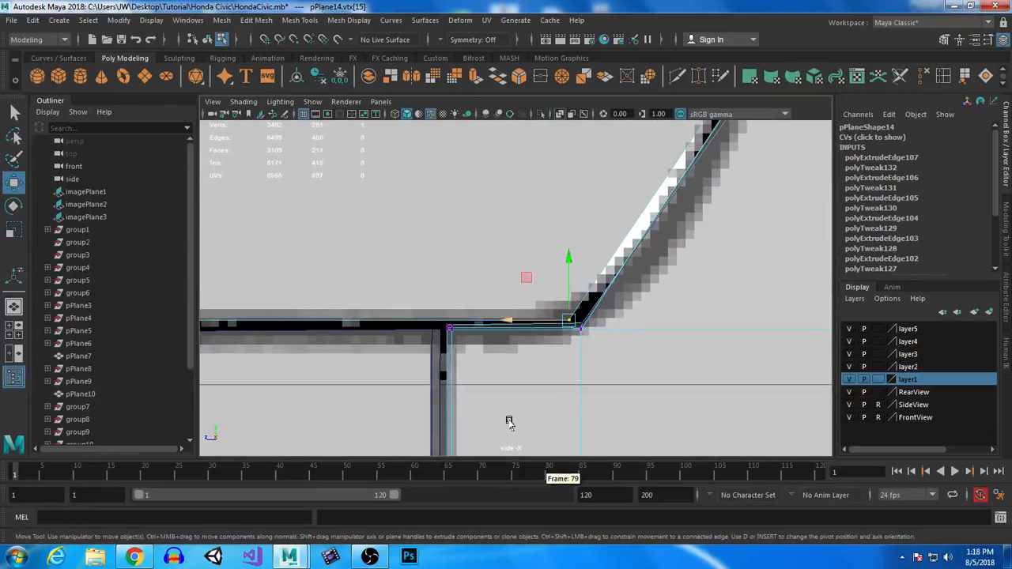
pyautogui.moveTo(432, 348); pyautogui.dragTo(637, 321)
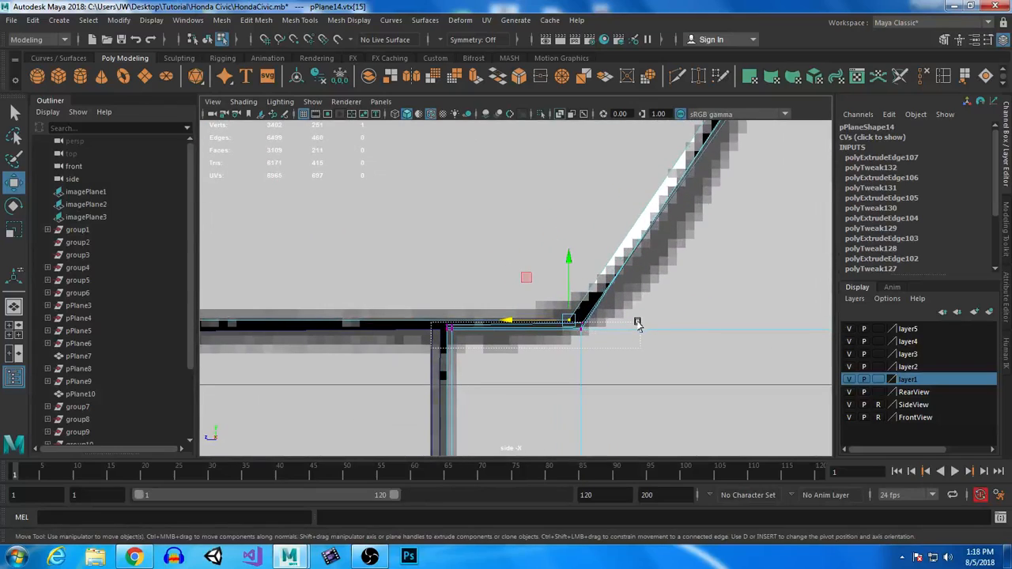
pyautogui.moveTo(452, 367); pyautogui.dragTo(639, 328)
pyautogui.moveTo(504, 362); pyautogui.dragTo(375, 331)
pyautogui.moveTo(513, 265); pyautogui.dragTo(514, 270)
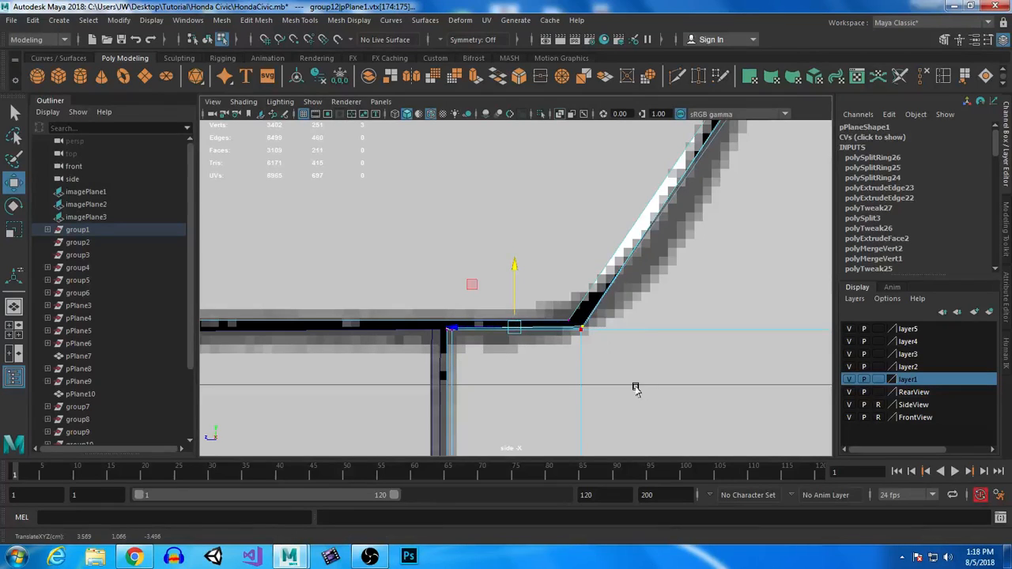
# Switch to whole-object selection and delete the outdated mirrored fender copy on the opposite side.
pyautogui.scroll(-4, 655, 389)
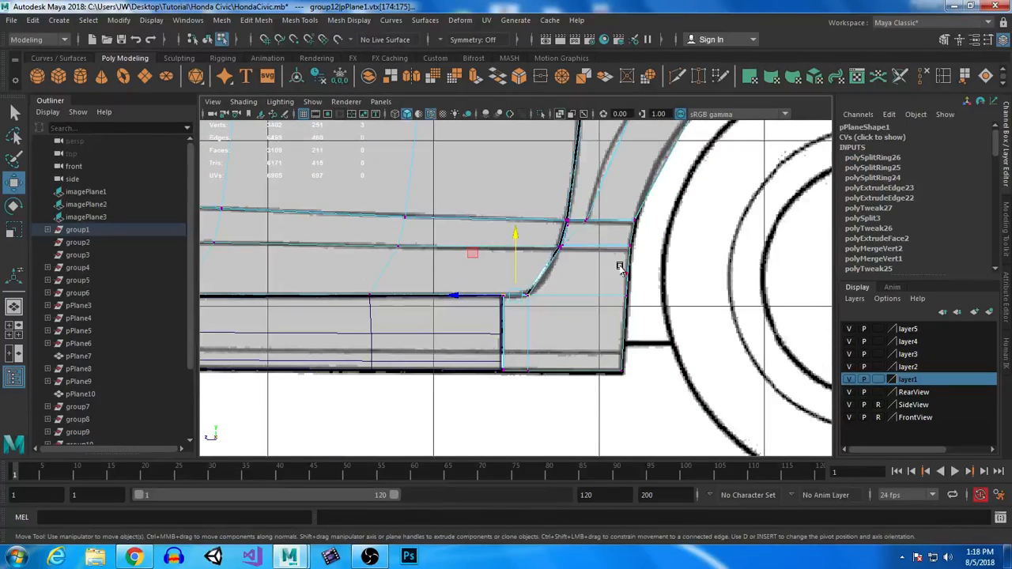
pyautogui.keyDown('alt'); pyautogui.moveTo(571, 238); pyautogui.dragTo(604, 272, button='middle'); pyautogui.keyUp('alt')
pyautogui.press('space')
pyautogui.press('space')
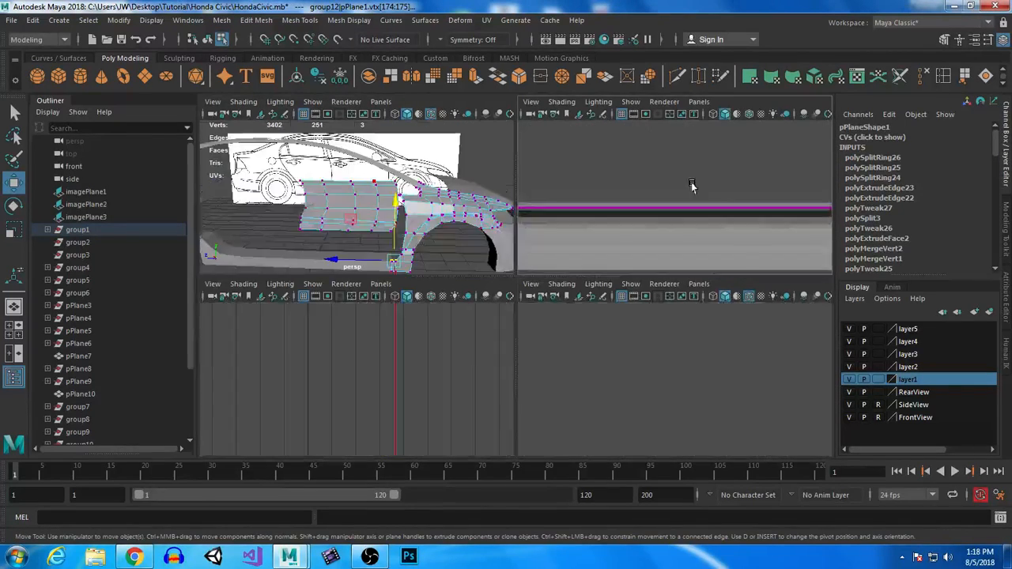
pyautogui.keyDown('alt'); pyautogui.moveTo(704, 244); pyautogui.dragTo(634, 280); pyautogui.keyUp('alt')
pyautogui.moveTo(725, 192); pyautogui.dragTo(787, 172, button='right')
pyautogui.keyDown('alt'); pyautogui.moveTo(770, 314); pyautogui.dragTo(723, 333); pyautogui.keyUp('alt')
pyautogui.click(730, 348)
pyautogui.press('Delete')
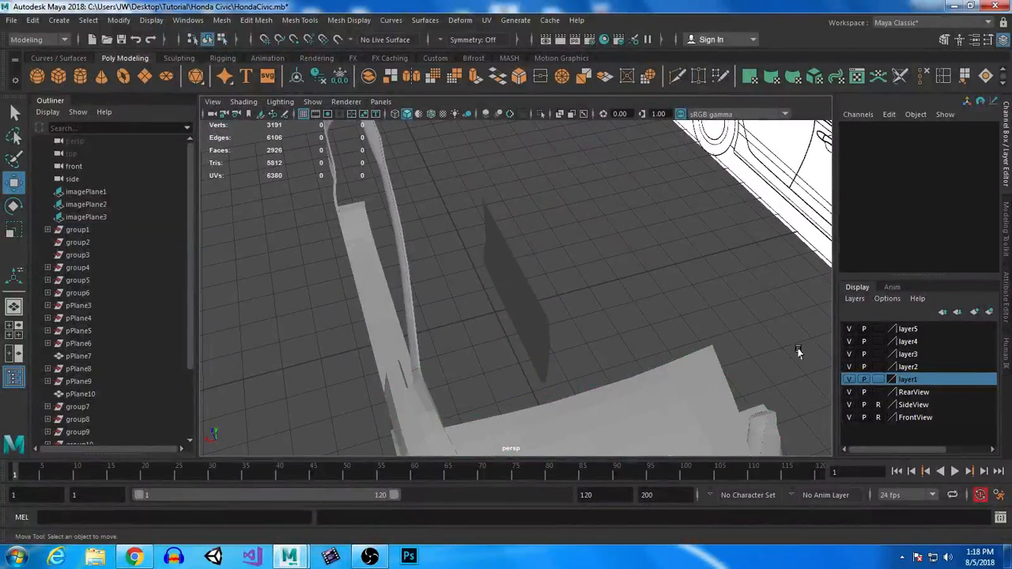
# Group the edited fender and create a special duplicate mirrored to the opposite side with Scale X -1.
pyautogui.click(421, 405)
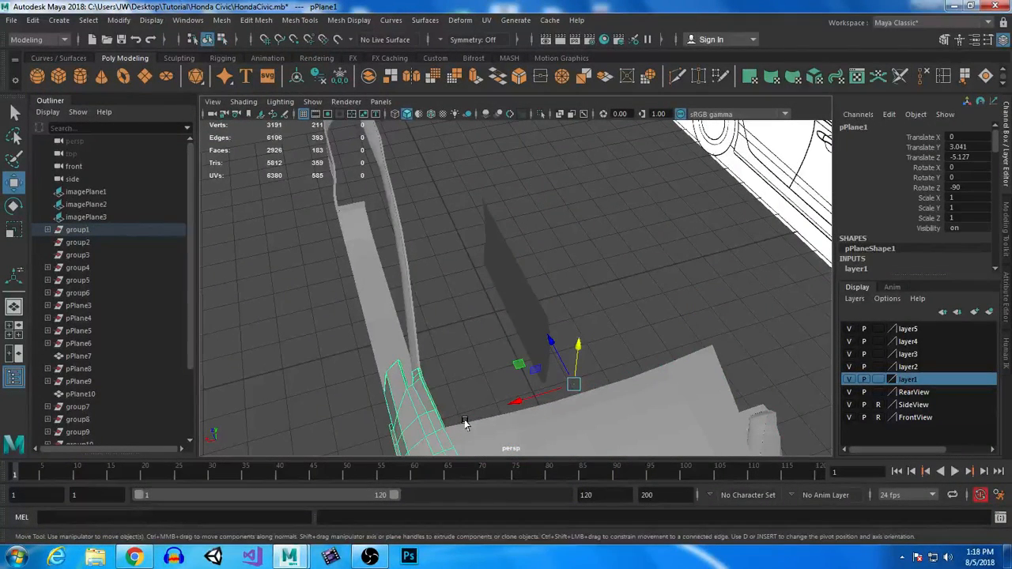
pyautogui.hotkey('ctrl', 'g')
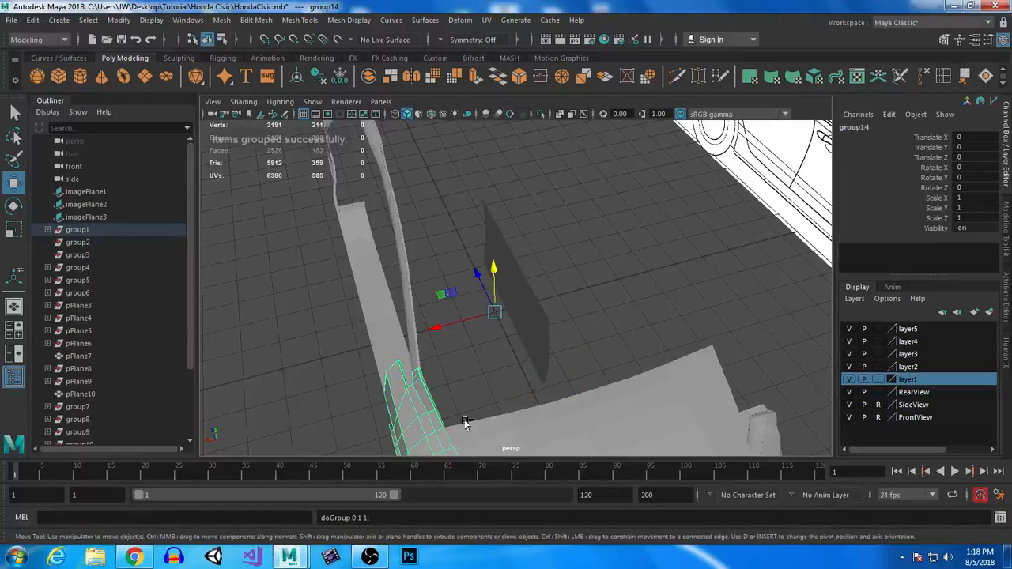
pyautogui.hotkey('ctrl', 'shift', 'd')
pyautogui.keyDown('alt'); pyautogui.moveTo(472, 352); pyautogui.dragTo(538, 253); pyautogui.keyUp('alt')
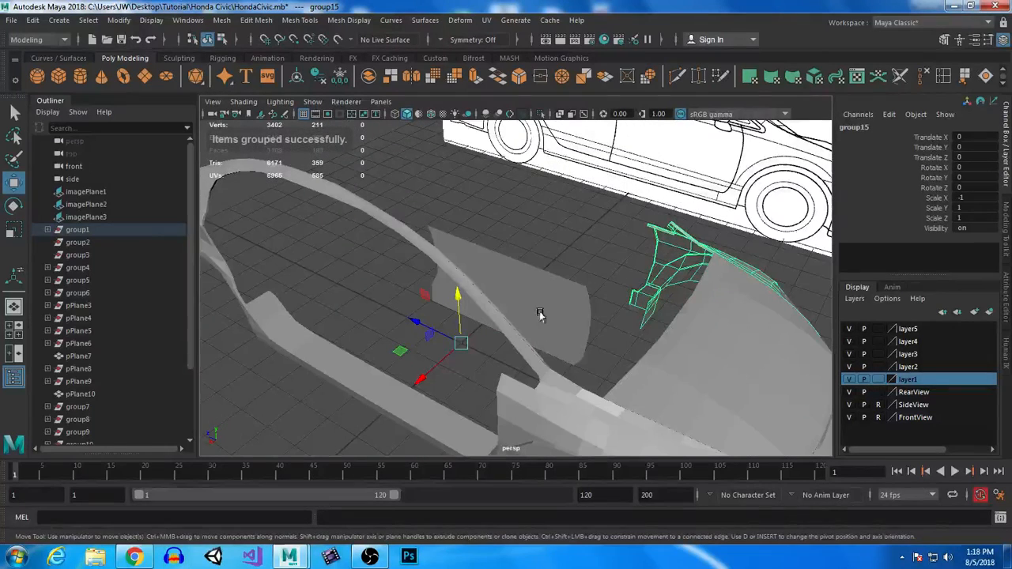
pyautogui.click(486, 259)
pyautogui.moveTo(485, 260); pyautogui.dragTo(487, 225, button='right')
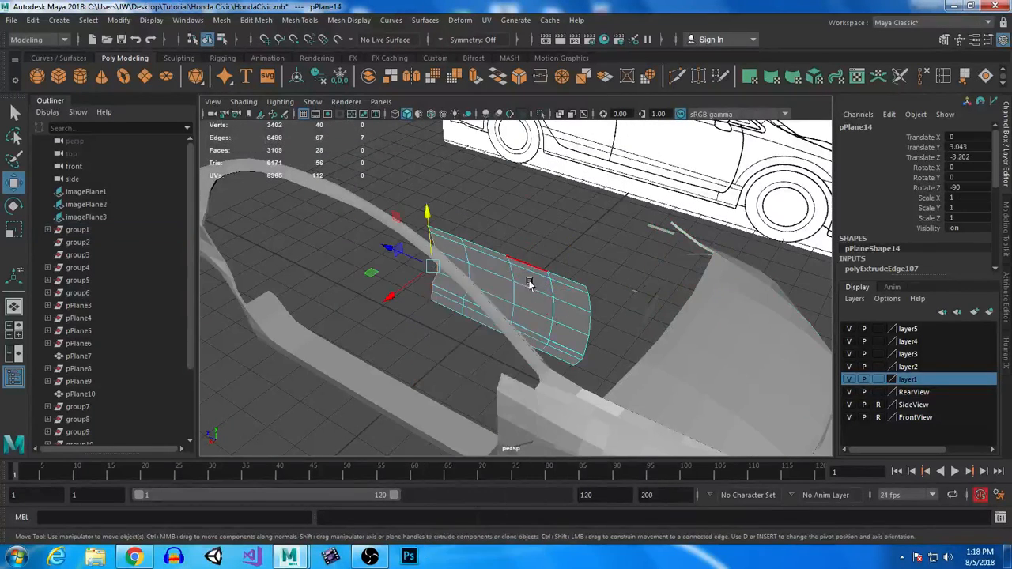
pyautogui.keyDown('alt'); pyautogui.moveTo(440, 370); pyautogui.dragTo(477, 335); pyautogui.keyUp('alt')
pyautogui.moveTo(492, 307); pyautogui.dragTo(432, 194, button='right')
pyautogui.moveTo(390, 237); pyautogui.dragTo(481, 409)
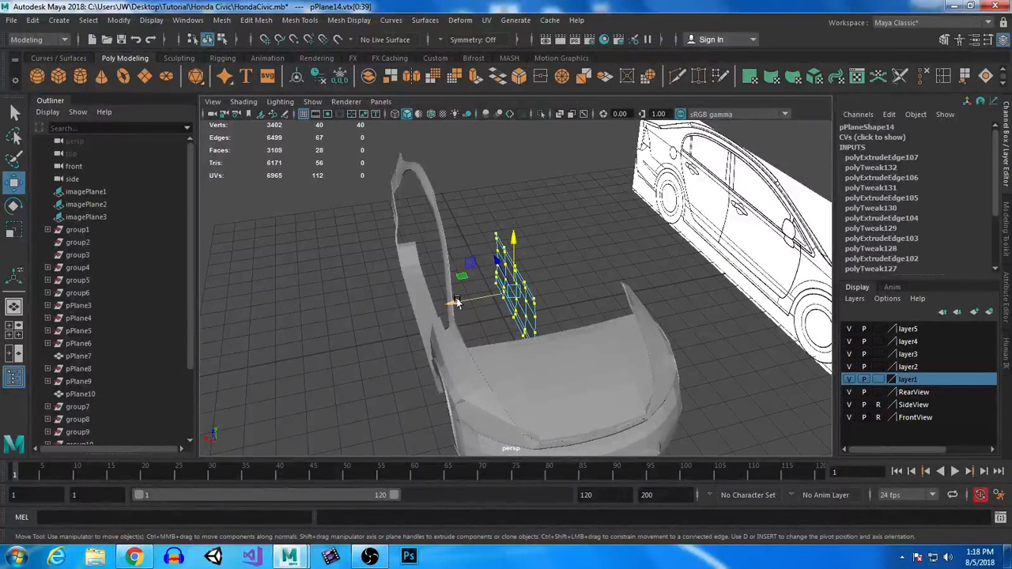
pyautogui.moveTo(530, 305); pyautogui.dragTo(570, 167, button='right')
pyautogui.keyDown('alt'); pyautogui.moveTo(574, 297); pyautogui.dragTo(544, 282); pyautogui.keyUp('alt')
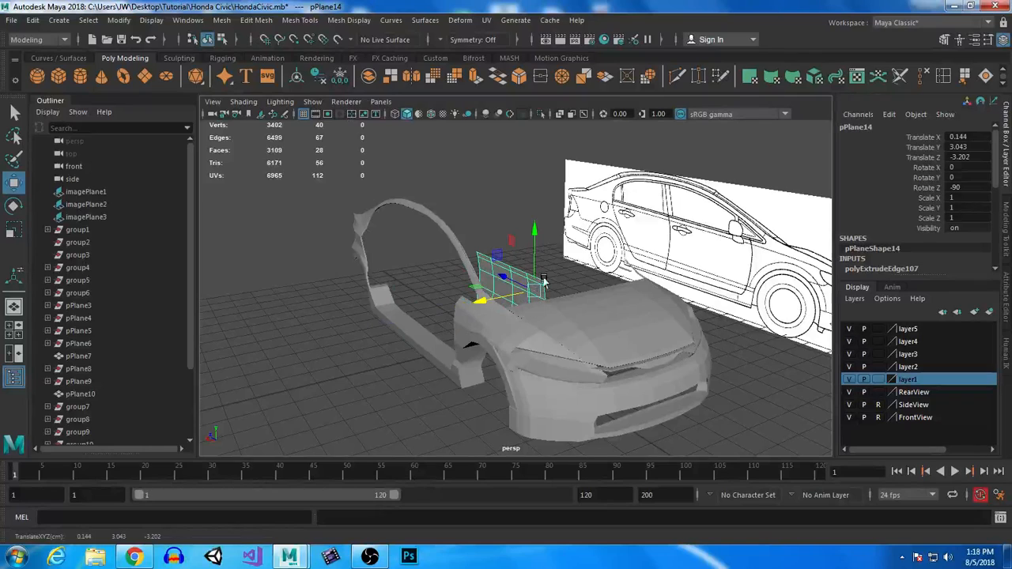
pyautogui.keyDown('alt'); pyautogui.moveTo(599, 338); pyautogui.dragTo(539, 372); pyautogui.keyUp('alt')
pyautogui.hotkey('ctrl', 'z')
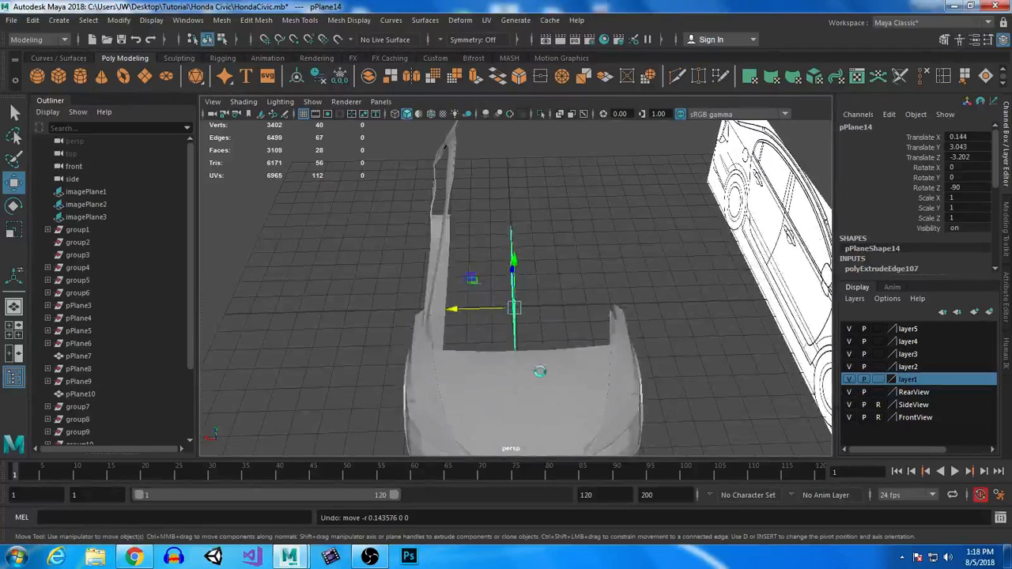
# Select all of the door panel's vertices and move them sideways along X to the fender and sill side of the body.
pyautogui.keyDown('alt'); pyautogui.moveTo(480, 323); pyautogui.dragTo(529, 301); pyautogui.keyUp('alt')
pyautogui.moveTo(488, 194); pyautogui.dragTo(427, 195, button='right')
pyautogui.keyDown('alt'); pyautogui.moveTo(509, 340); pyautogui.dragTo(347, 316); pyautogui.keyUp('alt')
pyautogui.keyDown('alt'); pyautogui.moveTo(332, 376); pyautogui.dragTo(422, 195); pyautogui.keyUp('alt')
pyautogui.moveTo(423, 195); pyautogui.dragTo(486, 170, button='right')
pyautogui.keyDown('alt'); pyautogui.moveTo(578, 398); pyautogui.dragTo(498, 350); pyautogui.keyUp('alt')
pyautogui.keyDown('alt'); pyautogui.moveTo(490, 396); pyautogui.dragTo(594, 344); pyautogui.keyUp('alt')
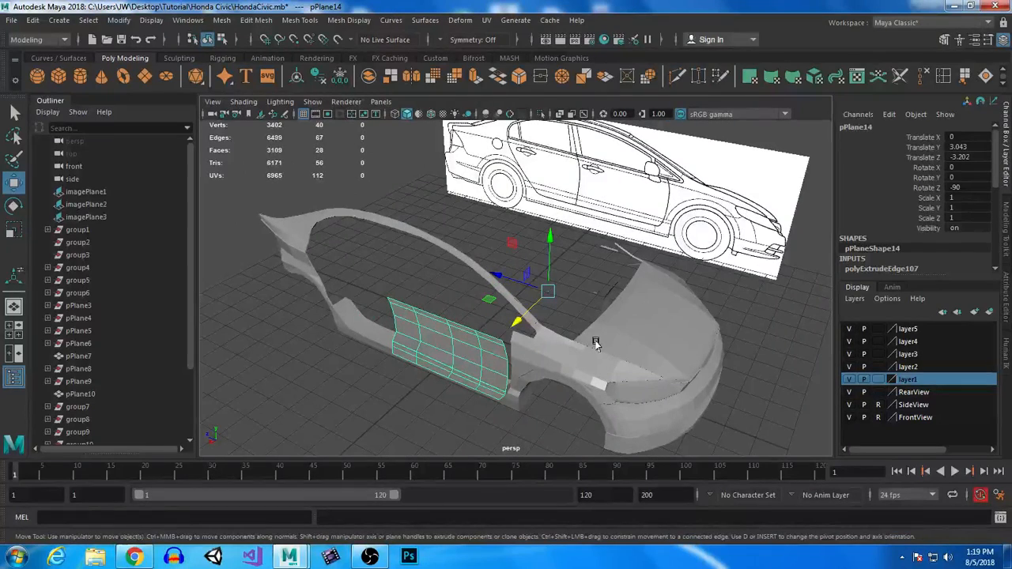
pyautogui.hotkey('ctrl', 'shift', 'd')
pyautogui.hotkey('ctrl', 'z')
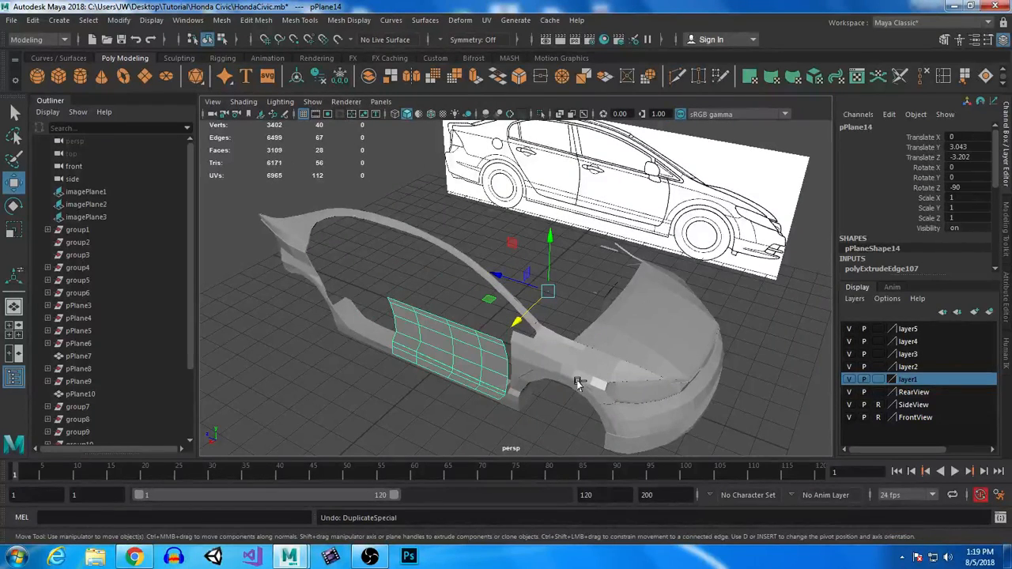
# Select the door's whole top edge row and pull it inward along X to about 3.2.
pyautogui.keyDown('alt'); pyautogui.moveTo(606, 394); pyautogui.dragTo(453, 392); pyautogui.keyUp('alt')
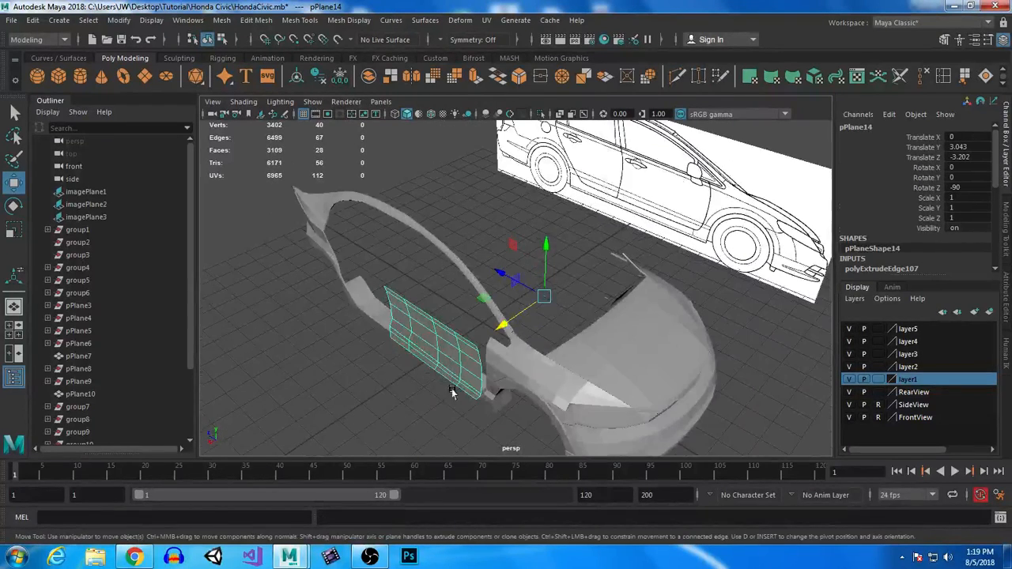
pyautogui.keyDown('alt'); pyautogui.moveTo(429, 347); pyautogui.dragTo(509, 245, button='middle'); pyautogui.keyUp('alt')
pyautogui.keyDown('alt'); pyautogui.moveTo(509, 244); pyautogui.dragTo(552, 361, button='right'); pyautogui.keyUp('alt')
pyautogui.keyDown('alt'); pyautogui.moveTo(551, 361); pyautogui.dragTo(523, 341); pyautogui.keyUp('alt')
pyautogui.moveTo(483, 192); pyautogui.dragTo(422, 193, button='right')
pyautogui.moveTo(505, 226); pyautogui.dragTo(506, 162, button='right')
pyautogui.click(418, 139)
pyautogui.keyDown('shift'); pyautogui.doubleClick(418, 139); pyautogui.keyUp('shift')
pyautogui.keyDown('shift'); pyautogui.moveTo(399, 161); pyautogui.dragTo(431, 159); pyautogui.keyUp('shift')
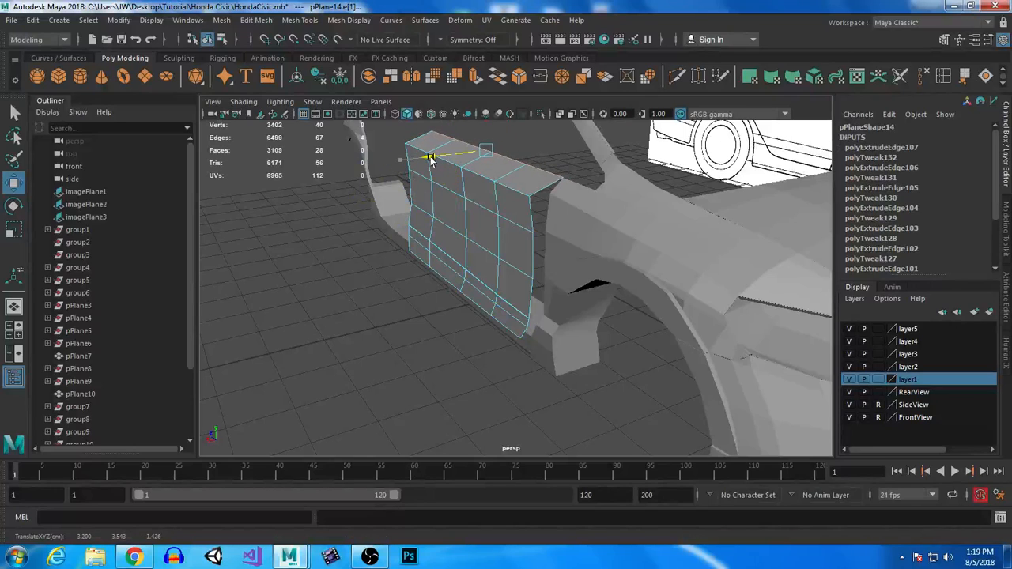
# Fine-tune the door's top edge row in the top view to about X 3.217, in line with the fender's inner corner.
pyautogui.keyDown('alt'); pyautogui.moveTo(506, 261); pyautogui.dragTo(578, 287); pyautogui.keyUp('alt')
pyautogui.press('space')
pyautogui.press('space')
pyautogui.keyDown('alt'); pyautogui.moveTo(673, 422); pyautogui.dragTo(576, 228, button='middle'); pyautogui.keyUp('alt')
pyautogui.scroll(-1, 604, 329)
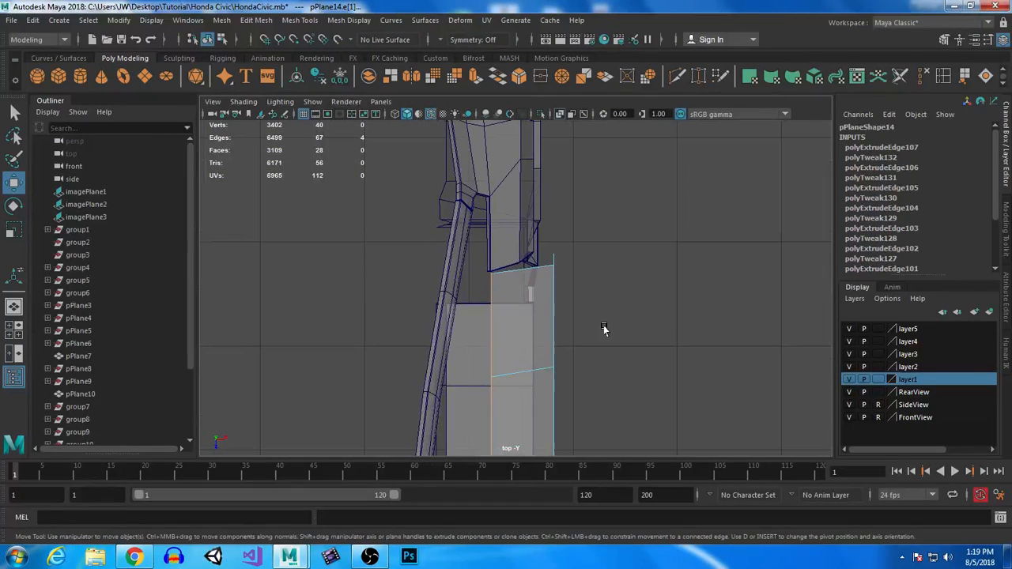
pyautogui.keyDown('alt'); pyautogui.moveTo(598, 367); pyautogui.dragTo(601, 163, button='middle'); pyautogui.keyUp('alt')
pyautogui.keyDown('alt'); pyautogui.moveTo(551, 189); pyautogui.dragTo(583, 310, button='middle'); pyautogui.keyUp('alt')
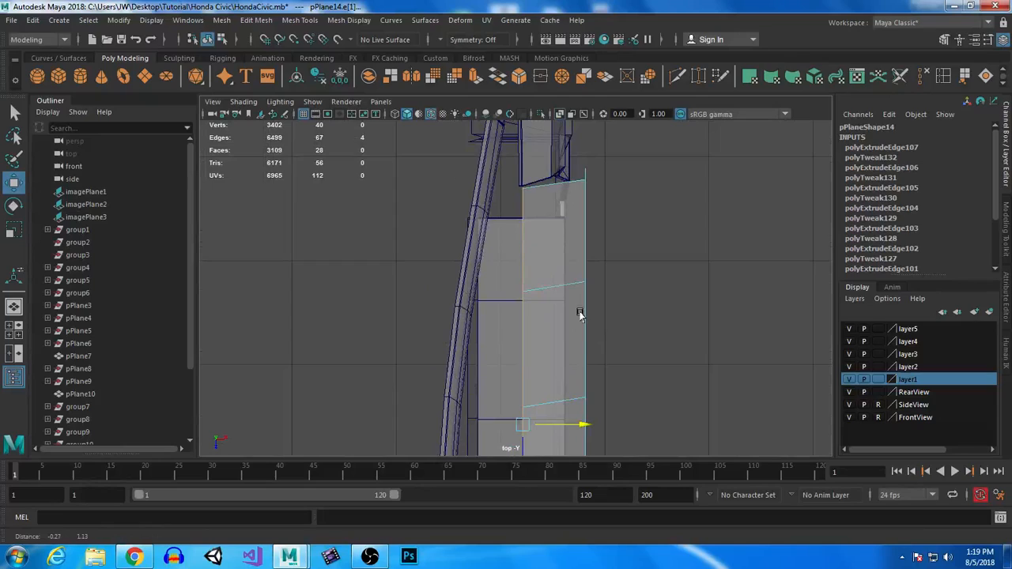
pyautogui.moveTo(585, 431); pyautogui.dragTo(587, 428)
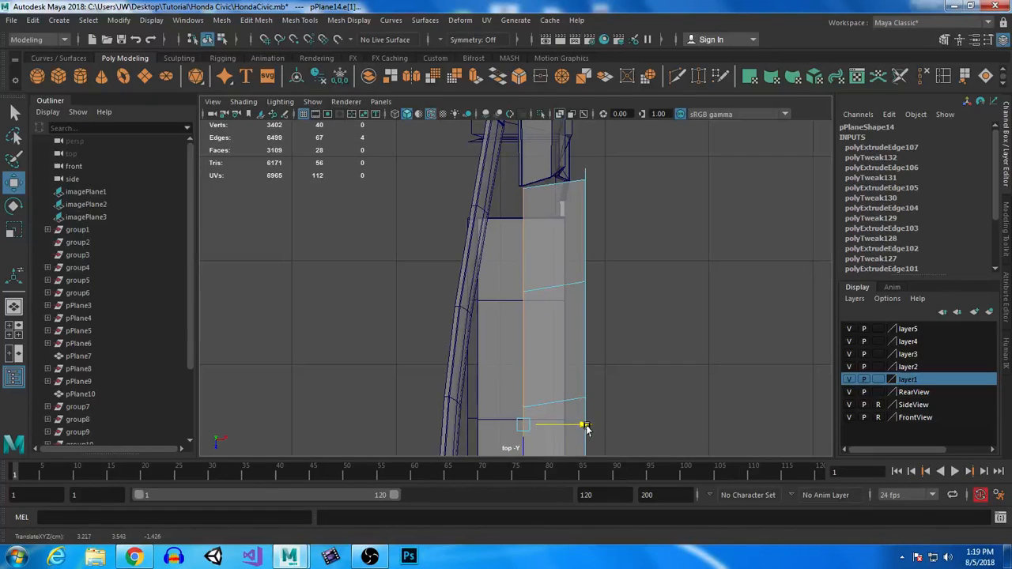
# Select the door's second edge row from the top and move it inward to about X 3.492 in the top view.
pyautogui.press('space')
pyautogui.press('space')
pyautogui.doubleClick(551, 263)
pyautogui.press('space')
pyautogui.press('space')
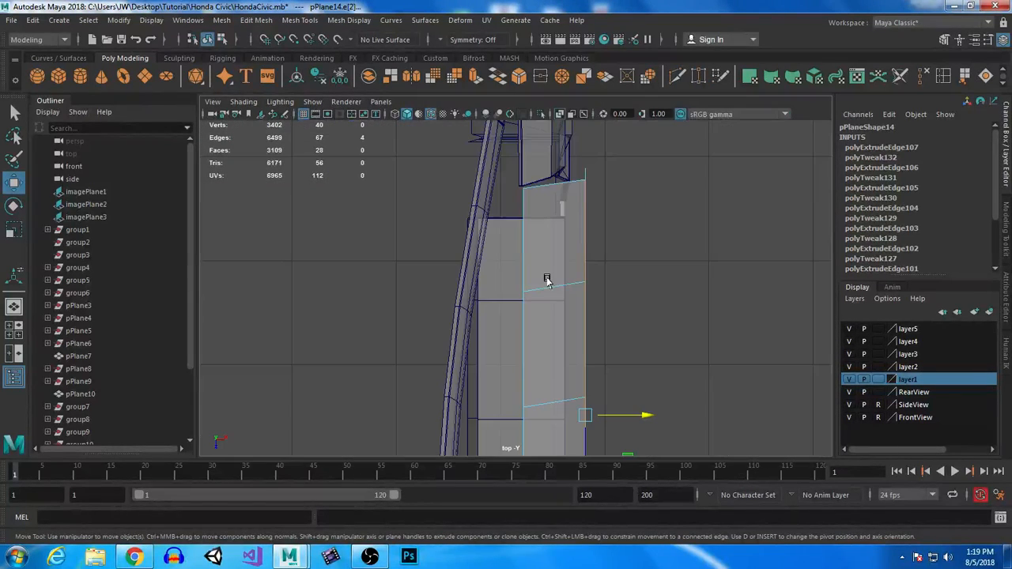
pyautogui.moveTo(642, 417); pyautogui.dragTo(613, 419)
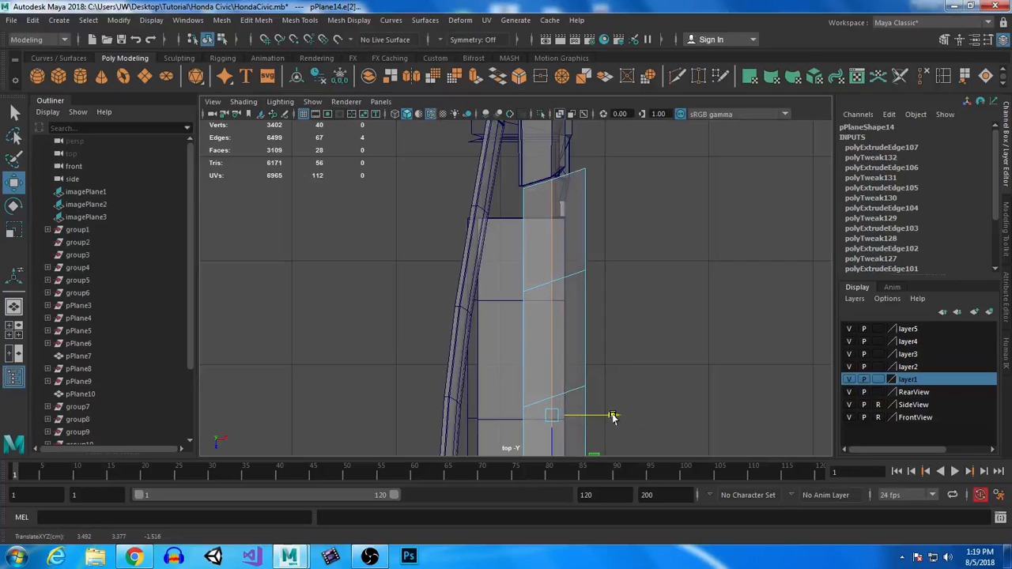
# Select the door's third edge row from the top and move it slightly inward to follow the fender's side curvature.
pyautogui.press('space')
pyautogui.press('space')
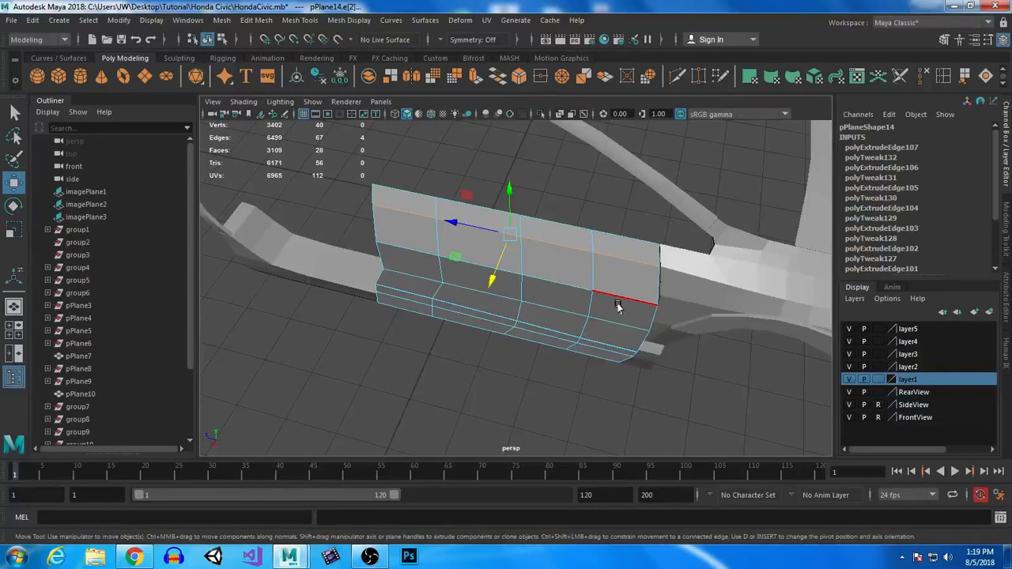
pyautogui.keyDown('alt'); pyautogui.moveTo(606, 373); pyautogui.dragTo(403, 211); pyautogui.keyUp('alt')
pyautogui.doubleClick(498, 314)
pyautogui.moveTo(387, 275); pyautogui.dragTo(405, 277)
pyautogui.keyDown('alt'); pyautogui.moveTo(599, 335); pyautogui.dragTo(591, 266); pyautogui.keyUp('alt')
pyautogui.keyDown('alt'); pyautogui.moveTo(592, 267); pyautogui.dragTo(592, 383, button='middle'); pyautogui.keyUp('alt')
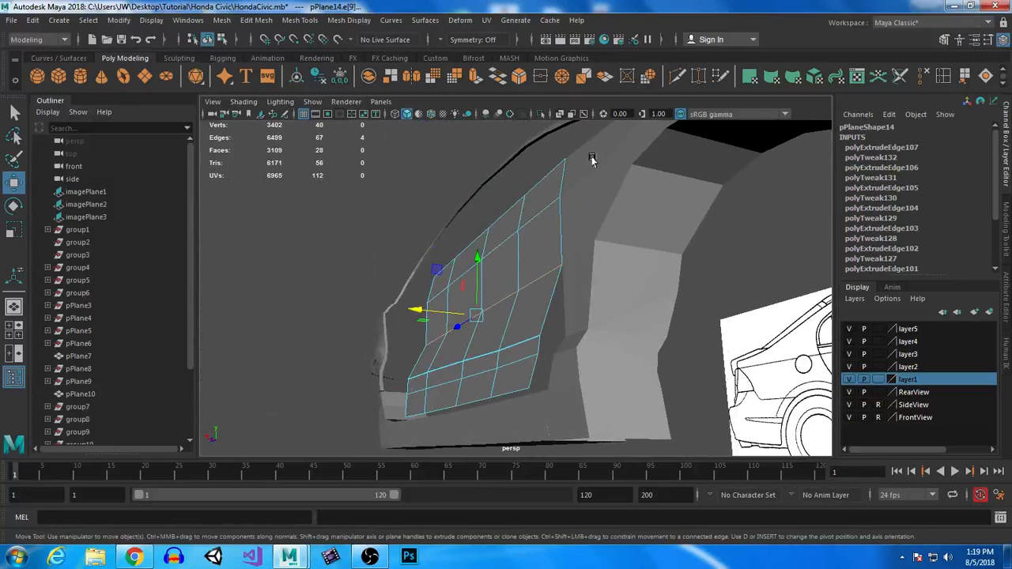
# Select both closely spaced edge rows at the door's upper trim line and move them inward to about X 3.553.
pyautogui.click(516, 336)
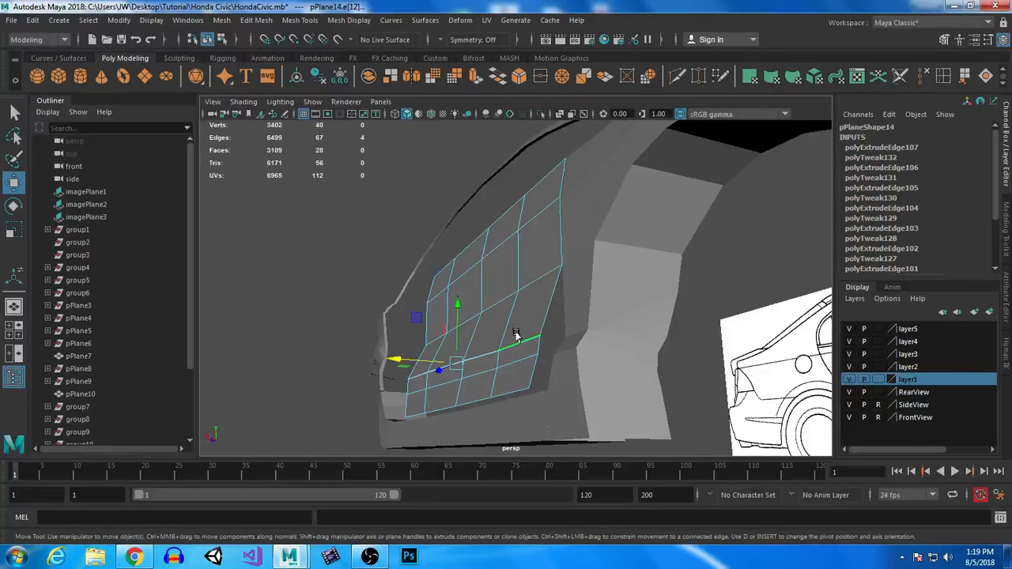
pyautogui.keyDown('alt'); pyautogui.moveTo(518, 347); pyautogui.dragTo(617, 385); pyautogui.keyUp('alt')
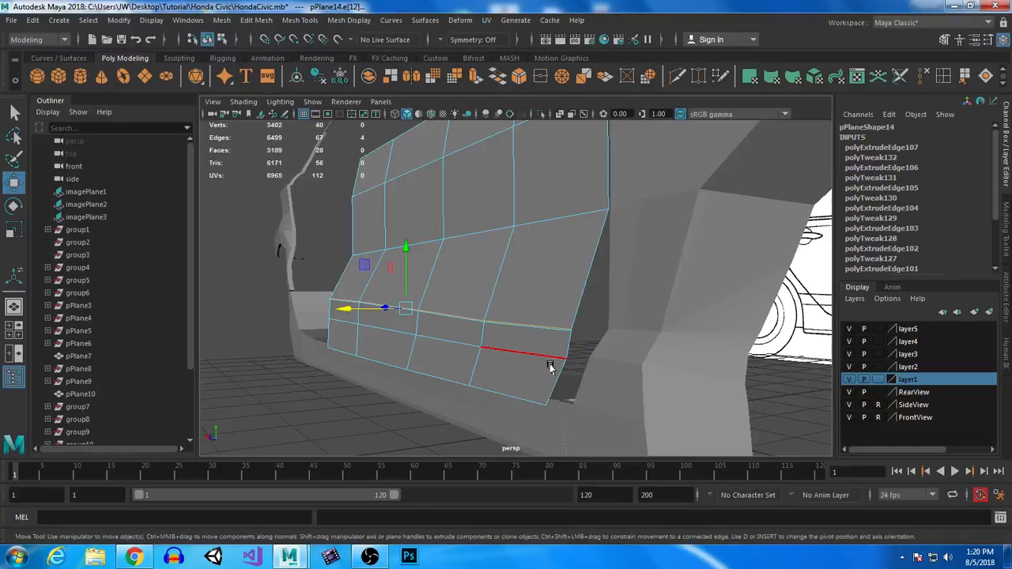
pyautogui.keyDown('shift'); pyautogui.doubleClick(541, 331); pyautogui.keyUp('shift')
pyautogui.moveTo(352, 308); pyautogui.dragTo(376, 305)
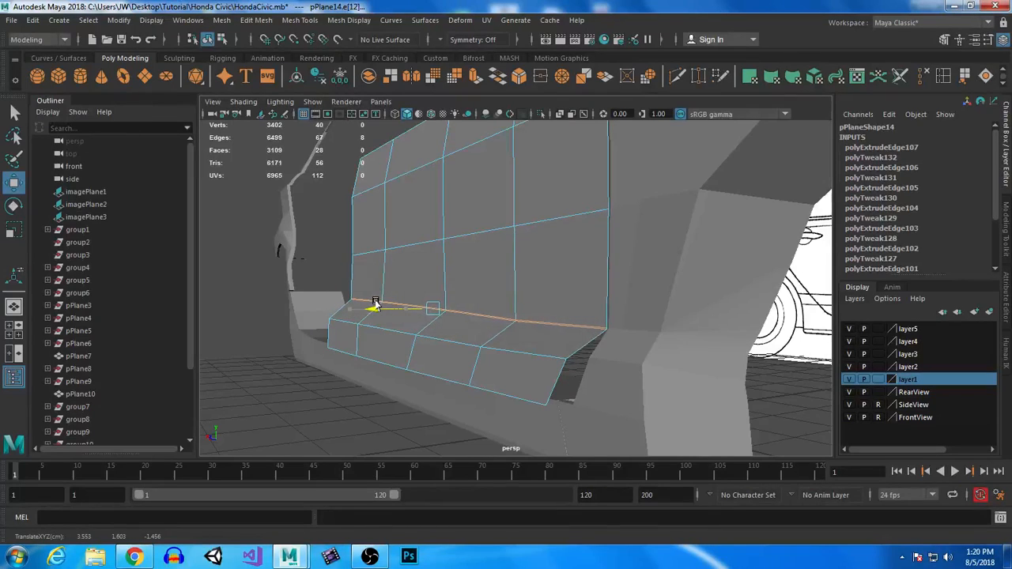
# Move the door's lower trim-line edge row and its bottom edge row inward to follow the sill.
pyautogui.doubleClick(515, 343)
pyautogui.moveTo(338, 333)
pyautogui.mouseDown()
pyautogui.moveTo(373, 334)
pyautogui.moveTo(355, 333)
pyautogui.mouseUp()
pyautogui.click(514, 395)
pyautogui.keyDown('shift'); pyautogui.doubleClick(333, 352); pyautogui.keyUp('shift')
pyautogui.moveTo(343, 372); pyautogui.dragTo(533, 393)
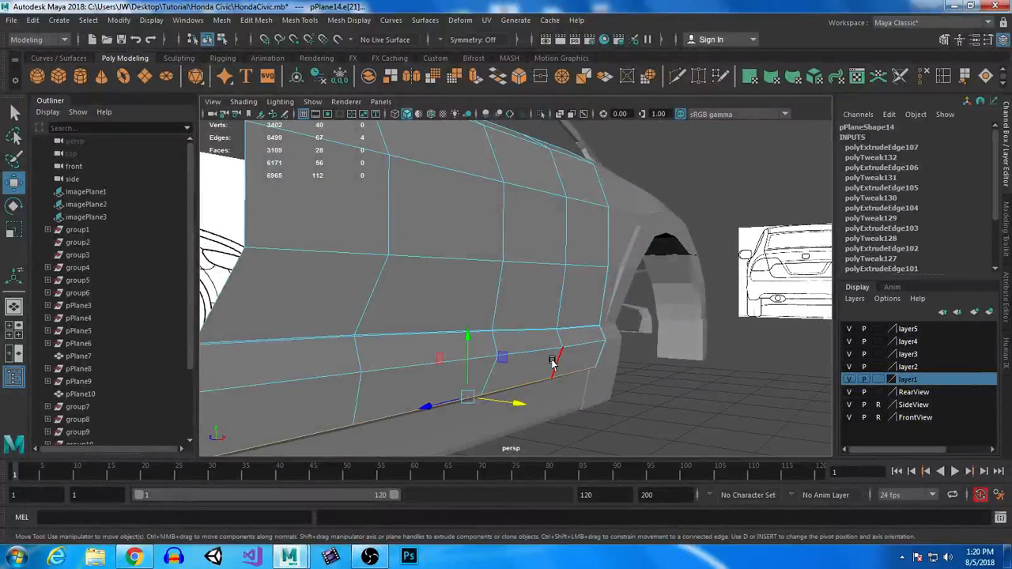
# Draw a polygon plane about 0.94 by 0.2 between the trim lines at the door's lower front in the side view.
pyautogui.press('space')
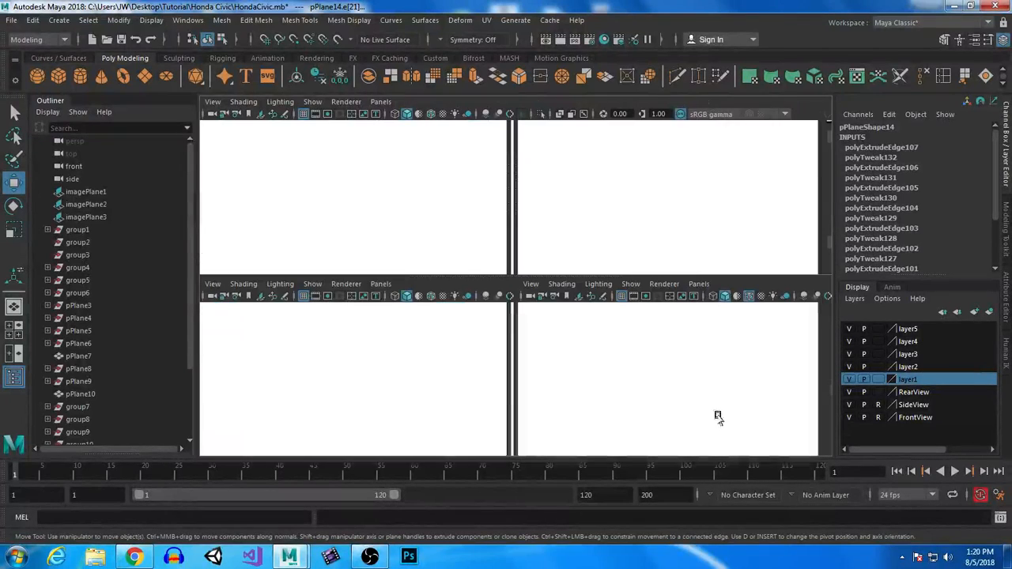
pyautogui.press('space')
pyautogui.click(144, 76)
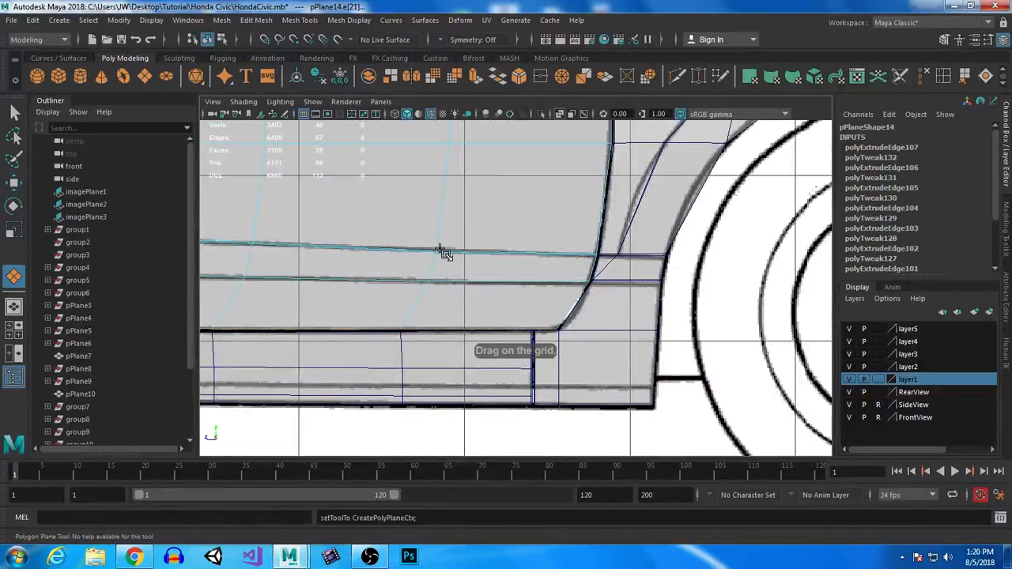
pyautogui.moveTo(438, 253); pyautogui.dragTo(594, 296)
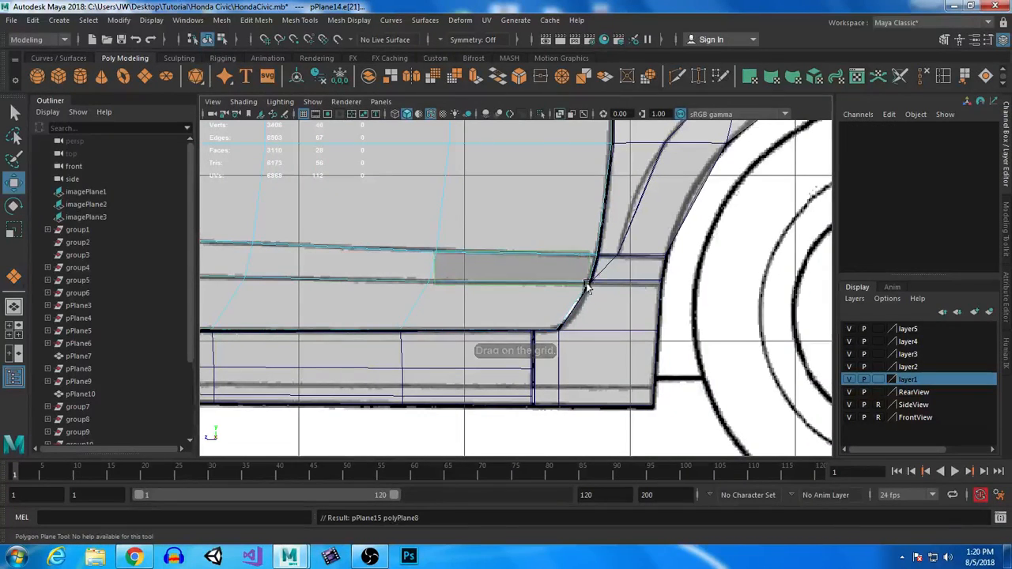
# Move the new trim plane outward along X to about 3.66, just outside the door surface.
pyautogui.press('space')
pyautogui.press('space')
pyautogui.keyDown('alt'); pyautogui.moveTo(678, 312); pyautogui.dragTo(622, 318); pyautogui.keyUp('alt')
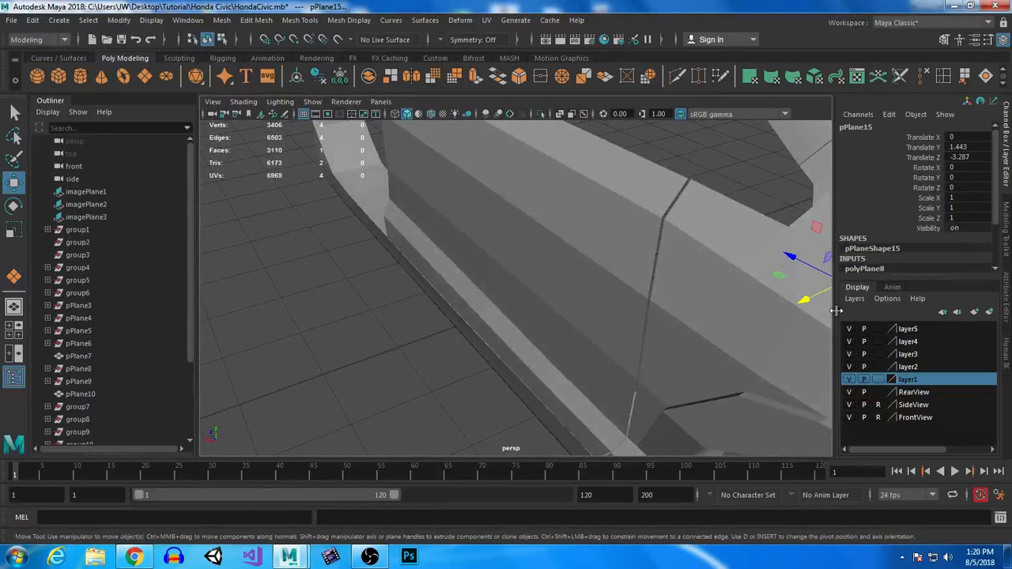
pyautogui.moveTo(812, 306); pyautogui.dragTo(502, 417)
pyautogui.keyDown('alt'); pyautogui.moveTo(435, 343); pyautogui.dragTo(457, 335); pyautogui.keyUp('alt')
# Extrude the trim plane's top, front and bottom edges inward toward the door to about X 3.546.
pyautogui.moveTo(457, 334); pyautogui.dragTo(459, 157, button='right')
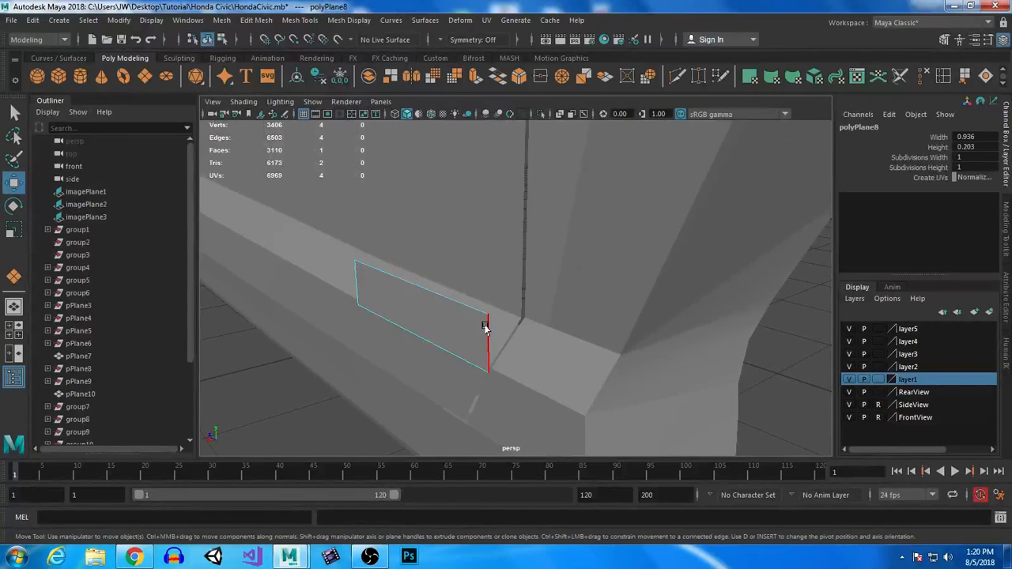
pyautogui.doubleClick(485, 327)
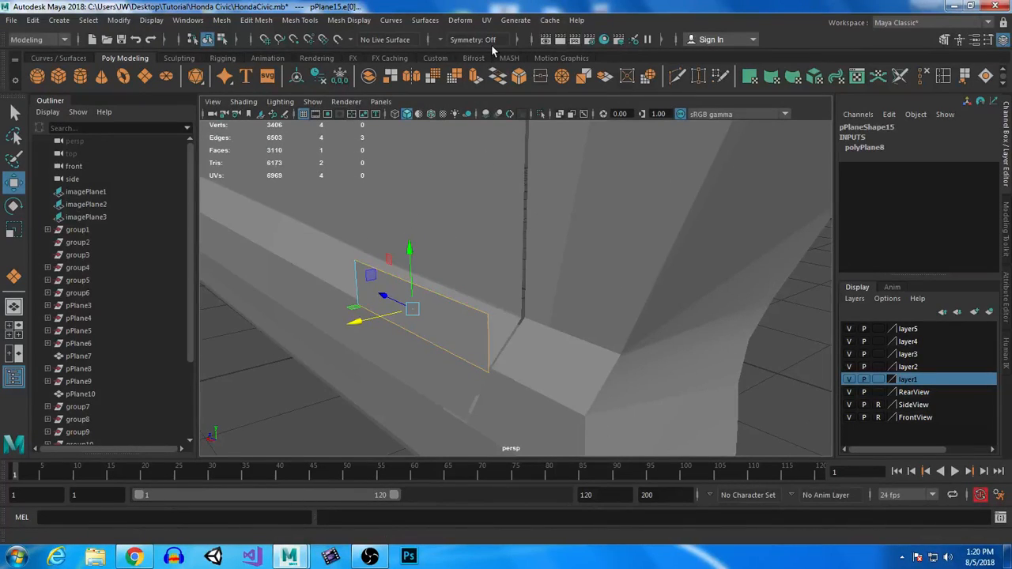
pyautogui.click(475, 77)
pyautogui.press('w')
pyautogui.moveTo(355, 323); pyautogui.dragTo(383, 319)
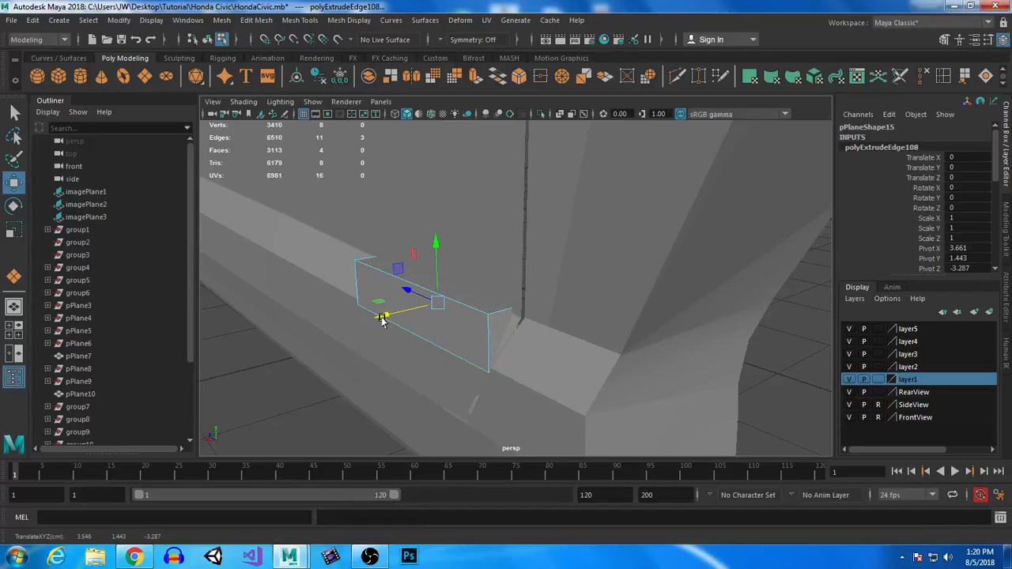
# Extrude the trim strip's open rear edges rearward along the door in two segments, fitting them between the trim lines in the side view.
pyautogui.keyDown('alt'); pyautogui.moveTo(269, 329); pyautogui.dragTo(597, 276); pyautogui.keyUp('alt')
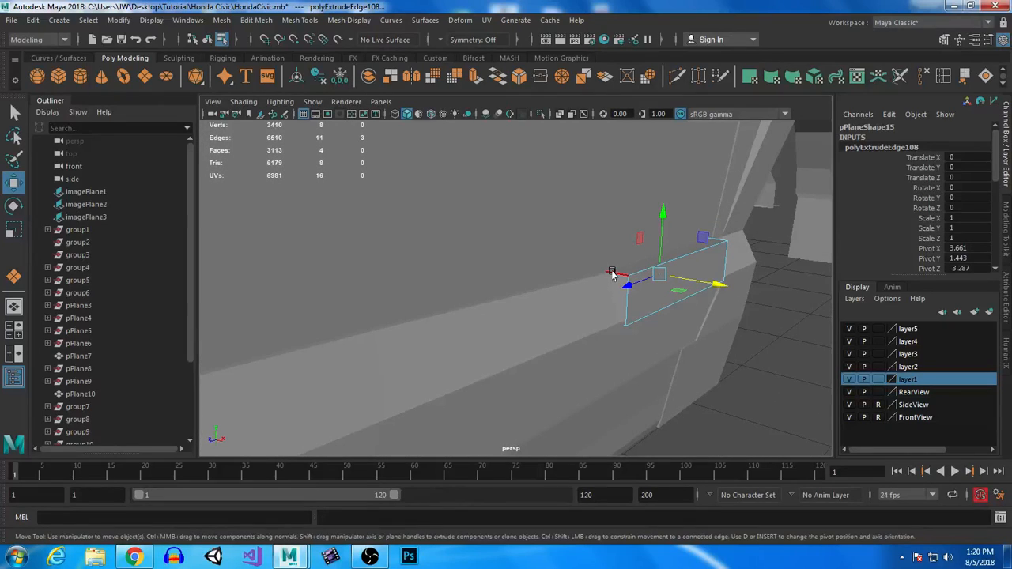
pyautogui.click(613, 274)
pyautogui.keyDown('shift'); pyautogui.doubleClick(619, 328); pyautogui.keyUp('shift')
pyautogui.keyDown('alt'); pyautogui.moveTo(620, 318); pyautogui.dragTo(715, 414); pyautogui.keyUp('alt')
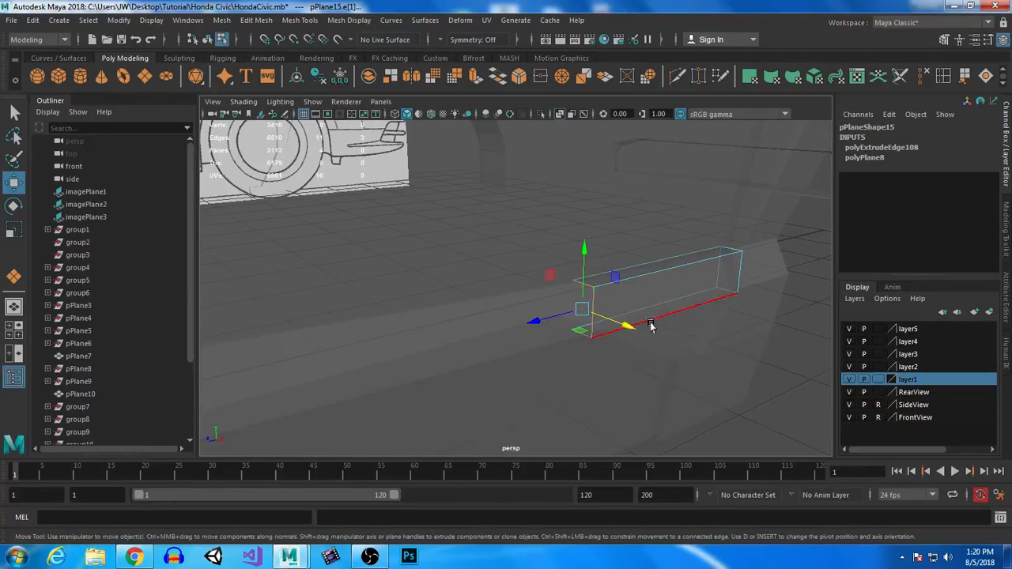
pyautogui.press('space')
pyautogui.press('space')
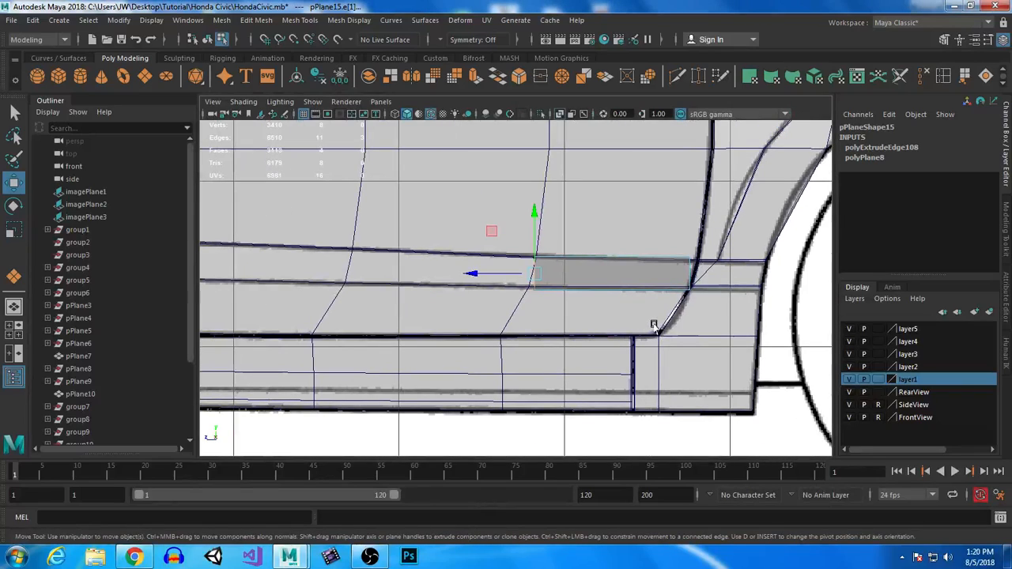
pyautogui.keyDown('shift'); pyautogui.moveTo(536, 274); pyautogui.dragTo(211, 260); pyautogui.keyUp('shift')
pyautogui.hotkey('ctrl', 'e')
pyautogui.press('w')
pyautogui.keyDown('alt'); pyautogui.moveTo(404, 274); pyautogui.dragTo(779, 288, button='middle'); pyautogui.keyUp('alt')
pyautogui.moveTo(581, 267); pyautogui.dragTo(465, 268)
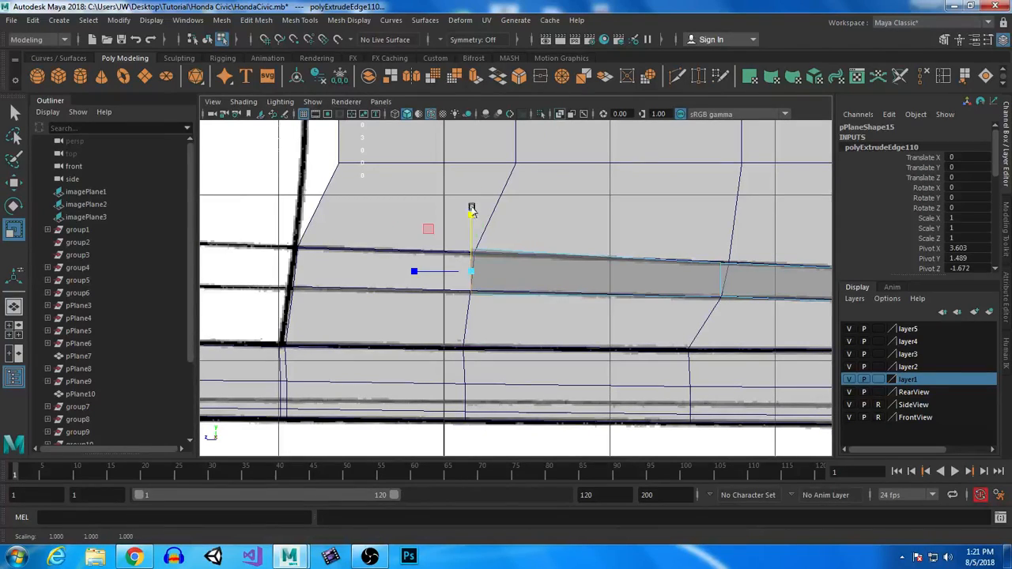
# Extrude the strip's rear edges once more to the door's rear edge, at about Z 0.904.
pyautogui.hotkey('ctrl', 'e')
pyautogui.press('w')
pyautogui.moveTo(473, 271); pyautogui.dragTo(296, 270)
pyautogui.press('e')
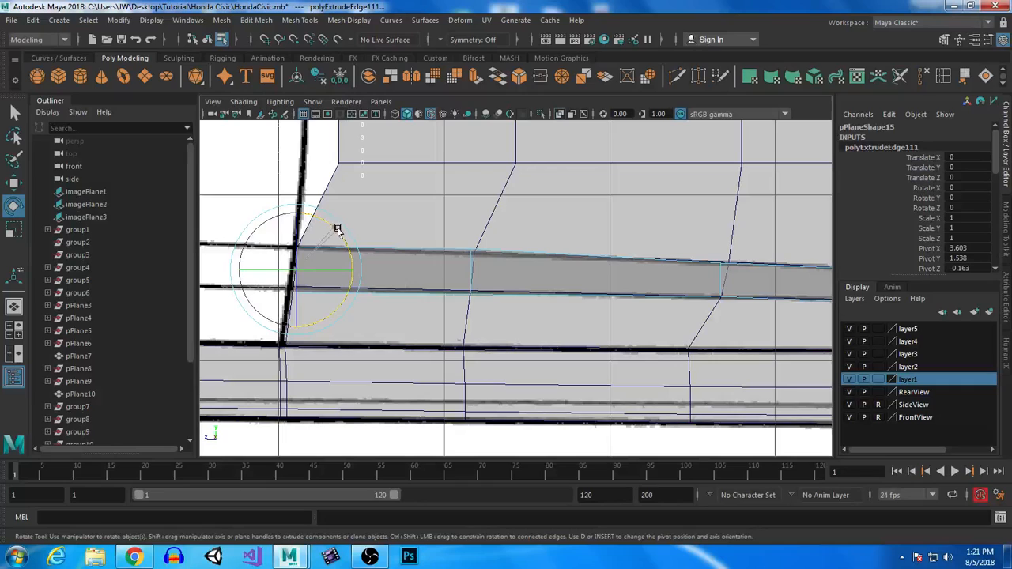
pyautogui.press('w')
pyautogui.moveTo(296, 271); pyautogui.dragTo(297, 272)
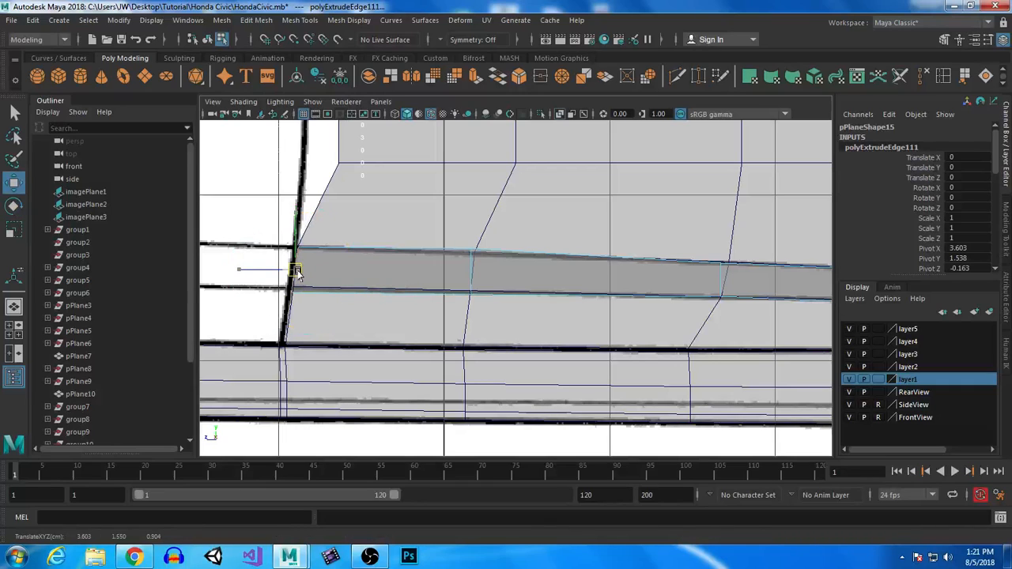
# Move the outer vertical edge at the strip's rear end forward along Z to about 0.81 to taper the end.
pyautogui.press('space')
pyautogui.press('space')
pyautogui.keyDown('alt'); pyautogui.moveTo(701, 324); pyautogui.dragTo(539, 287); pyautogui.keyUp('alt')
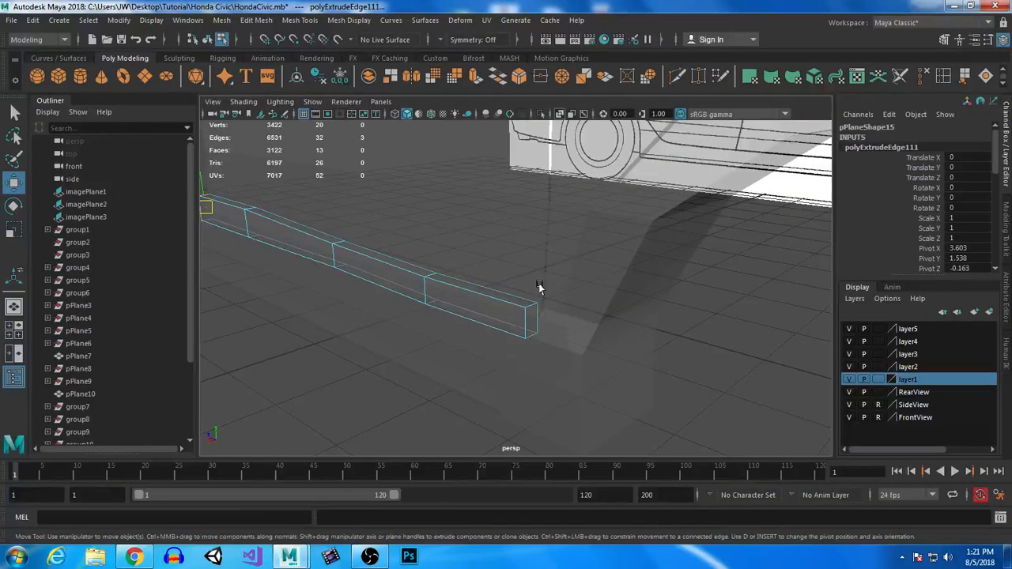
pyautogui.keyDown('alt'); pyautogui.moveTo(308, 235); pyautogui.dragTo(407, 280, button='middle'); pyautogui.keyUp('alt')
pyautogui.keyDown('alt'); pyautogui.moveTo(406, 280); pyautogui.dragTo(348, 298); pyautogui.keyUp('alt')
pyautogui.keyDown('alt'); pyautogui.moveTo(348, 298); pyautogui.dragTo(504, 306, button='middle'); pyautogui.keyUp('alt')
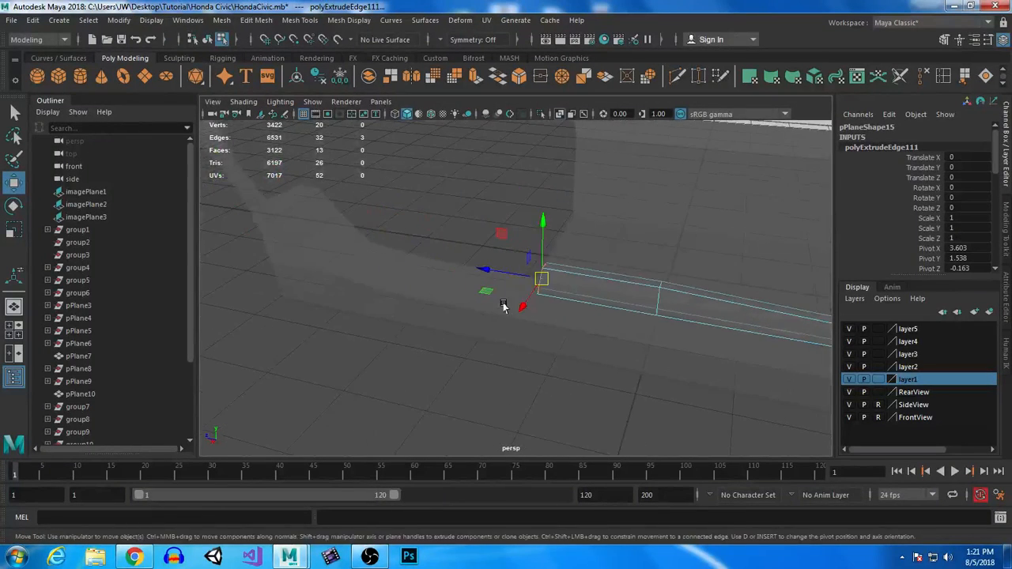
pyautogui.keyDown('alt'); pyautogui.moveTo(504, 306); pyautogui.dragTo(315, 161); pyautogui.keyUp('alt')
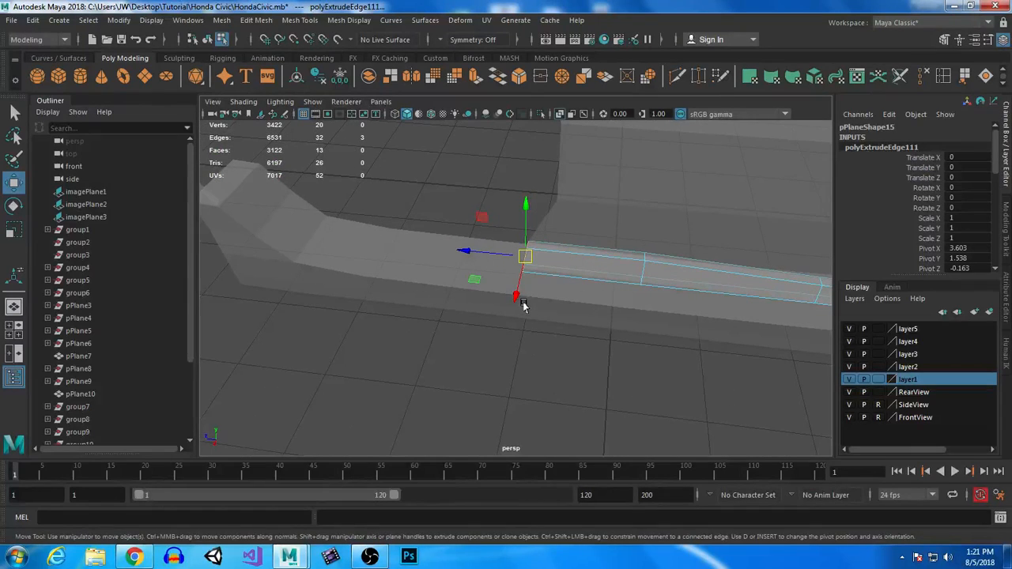
pyautogui.keyDown('alt'); pyautogui.moveTo(523, 306); pyautogui.dragTo(640, 325, button='right'); pyautogui.keyUp('alt')
pyautogui.keyDown('alt'); pyautogui.moveTo(639, 326); pyautogui.dragTo(621, 457, button='middle'); pyautogui.keyUp('alt')
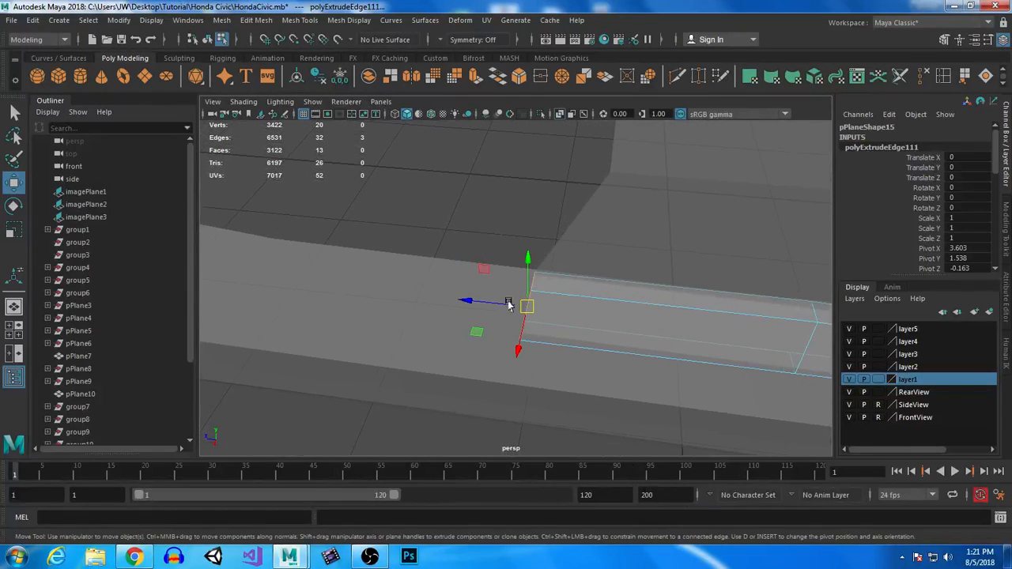
pyautogui.click(369, 422)
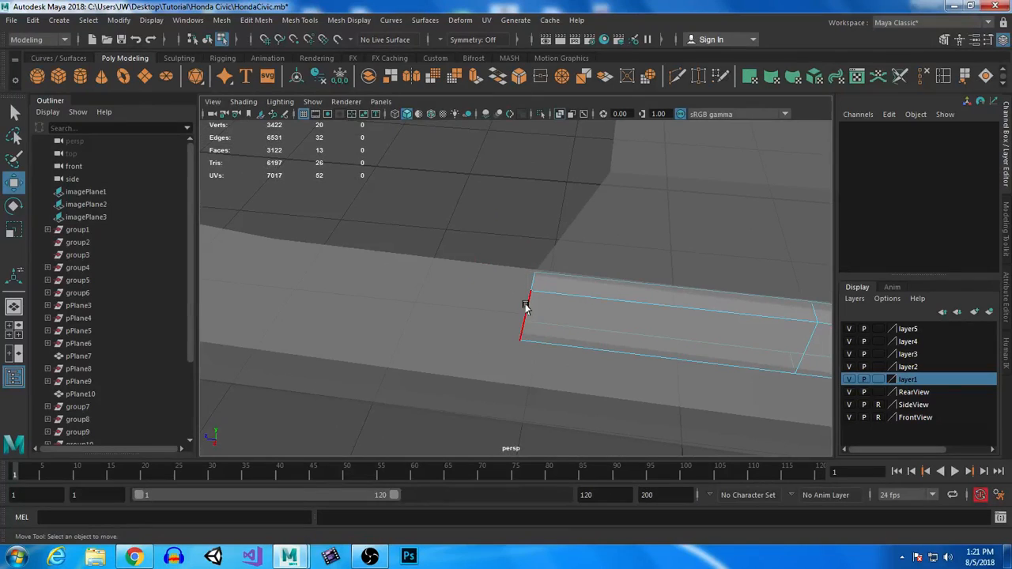
pyautogui.click(526, 307)
pyautogui.moveTo(465, 310); pyautogui.dragTo(489, 310)
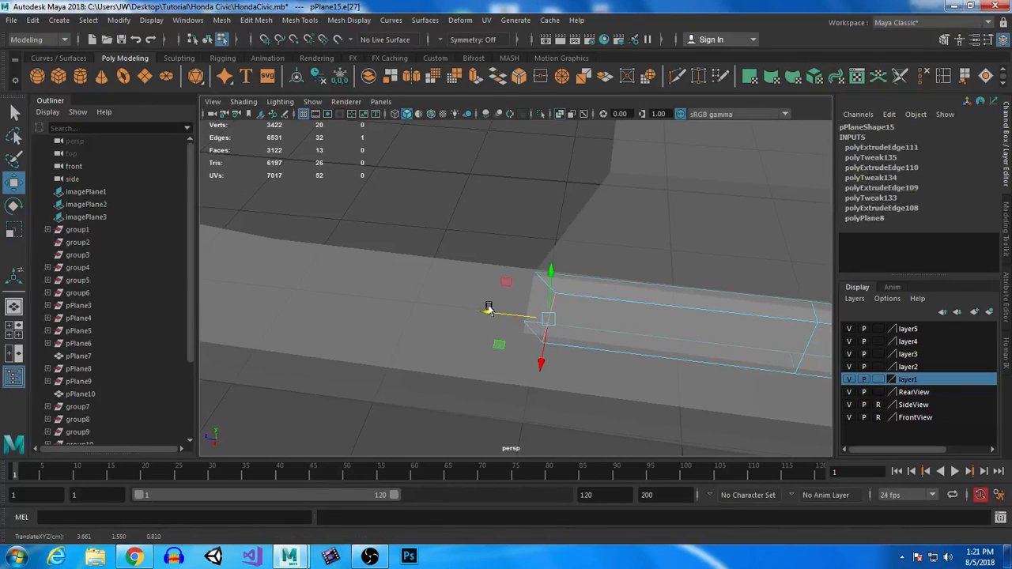
pyautogui.keyDown('alt'); pyautogui.moveTo(649, 409); pyautogui.dragTo(609, 303); pyautogui.keyUp('alt')
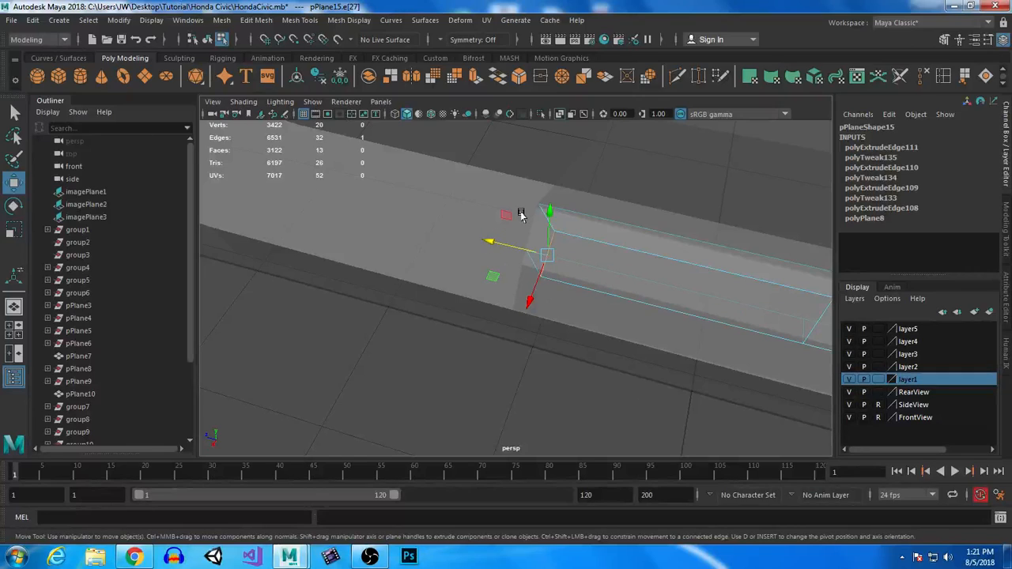
pyautogui.keyDown('alt'); pyautogui.moveTo(665, 384); pyautogui.dragTo(502, 332); pyautogui.keyUp('alt')
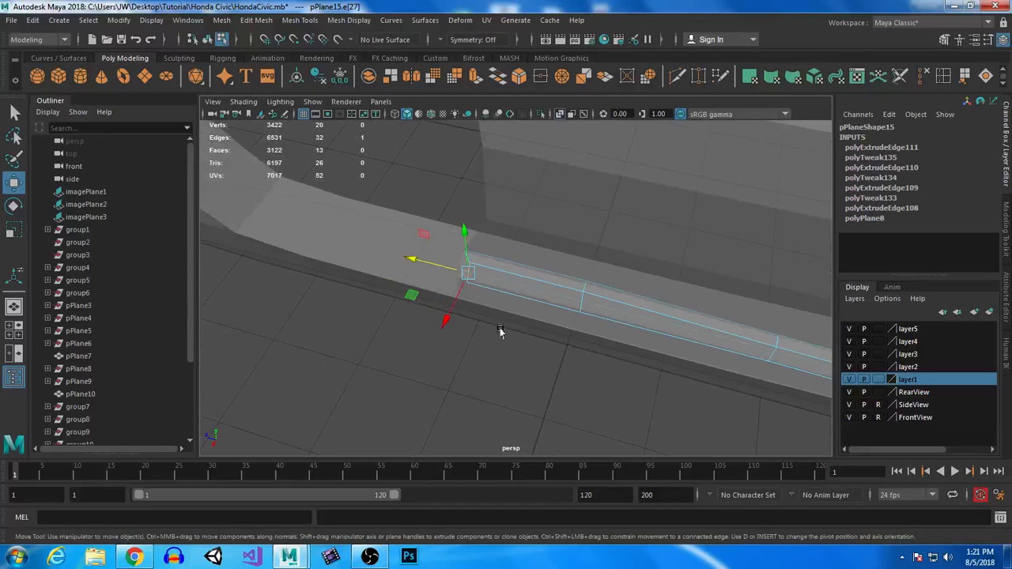
# Return the trim strip to object mode, preview it smoothed, and turn off X-ray shading.
pyautogui.rightClick(560, 300)
pyautogui.click(620, 173)
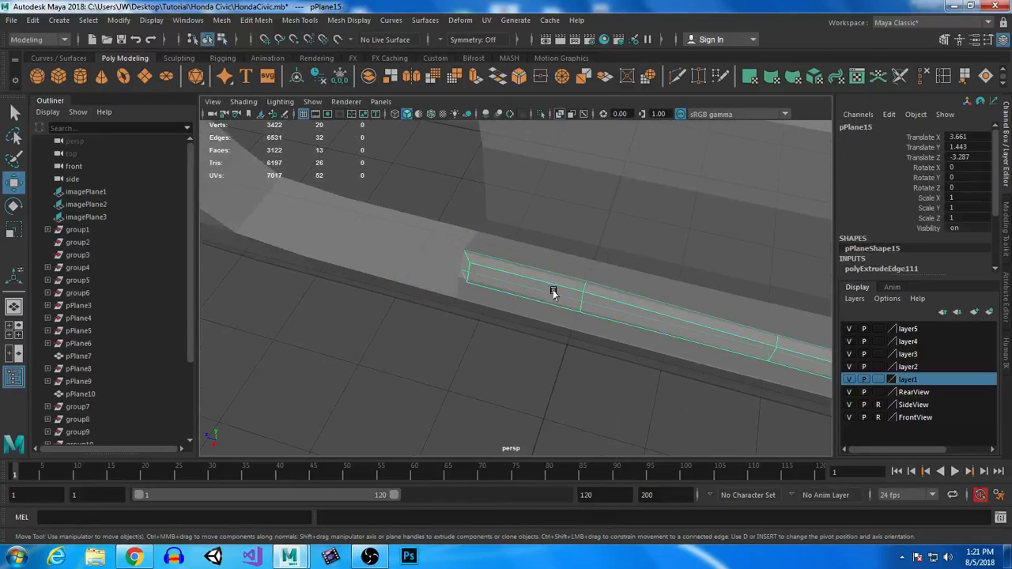
pyautogui.click(565, 381)
pyautogui.keyDown('alt'); pyautogui.moveTo(565, 378); pyautogui.dragTo(445, 330); pyautogui.keyUp('alt')
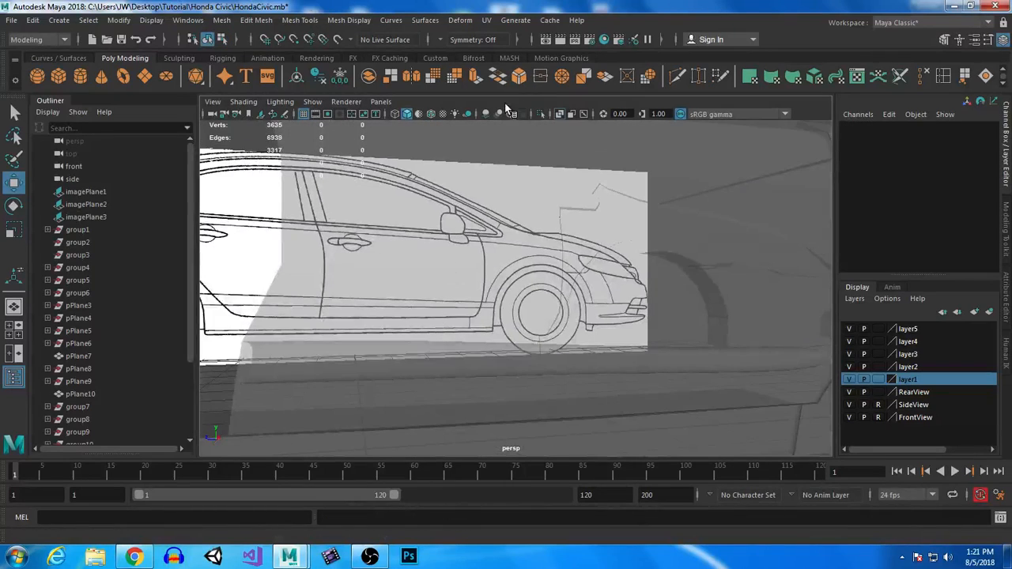
pyautogui.click(560, 114)
# Insert a vertical edge loop around the trim strip close to its front end.
pyautogui.keyDown('alt'); pyautogui.moveTo(563, 385); pyautogui.dragTo(514, 339); pyautogui.keyUp('alt')
pyautogui.click(514, 338)
pyautogui.moveTo(511, 192); pyautogui.dragTo(467, 196, button='right')
pyautogui.keyDown('alt'); pyautogui.moveTo(481, 384); pyautogui.dragTo(676, 314); pyautogui.keyUp('alt')
pyautogui.moveTo(590, 259)
pyautogui.mouseDown()
pyautogui.moveTo(626, 260)
pyautogui.moveTo(605, 259)
pyautogui.mouseUp()
pyautogui.keyDown('alt'); pyautogui.moveTo(704, 249); pyautogui.dragTo(668, 277); pyautogui.keyUp('alt')
pyautogui.click(943, 77)
pyautogui.click(533, 333)
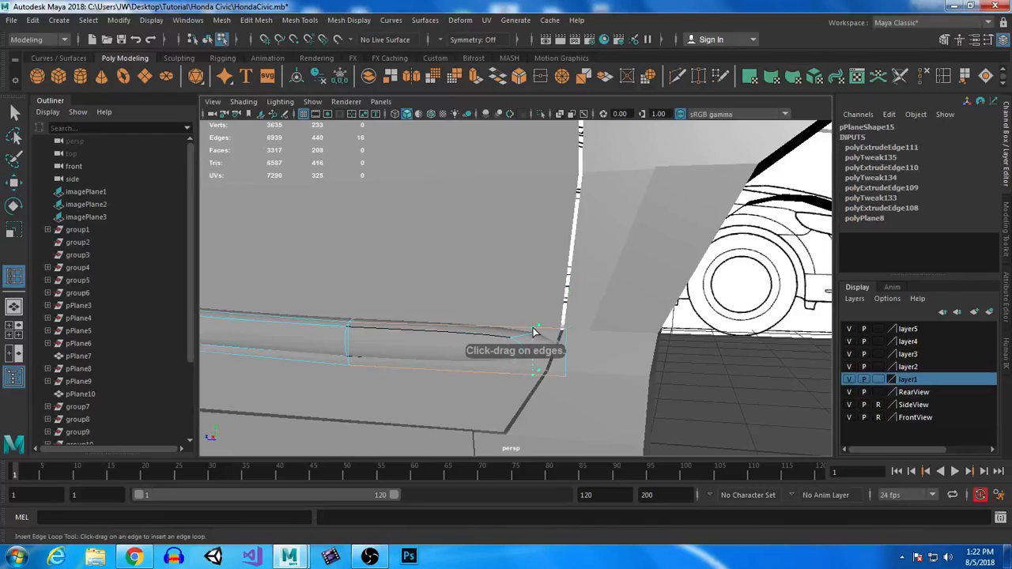
pyautogui.click(14, 112)
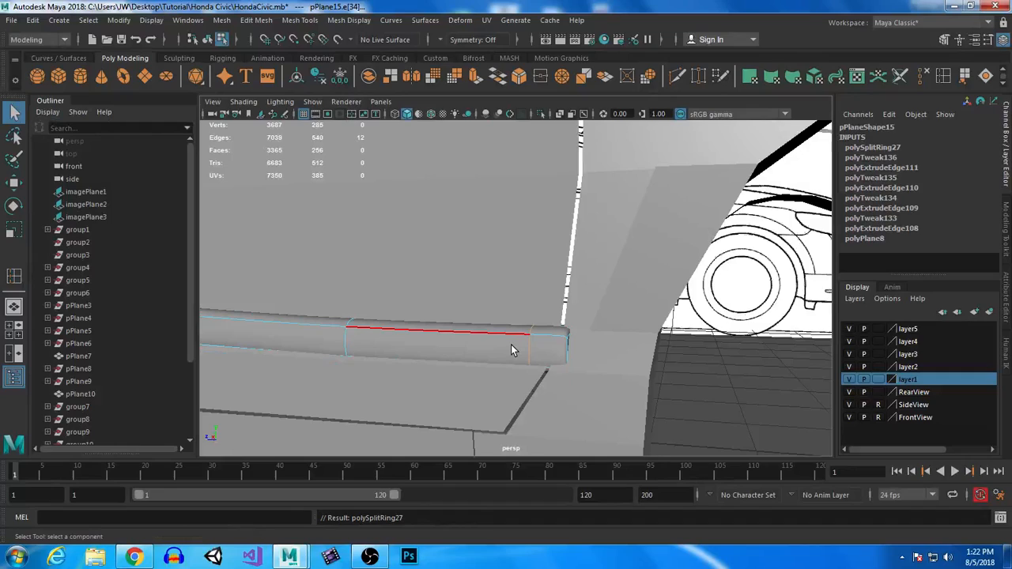
# Move the strip's front-end vertices rearward, and move its upper end vertices forward to about Z -3.796 to match the door gap's slant.
pyautogui.moveTo(512, 192); pyautogui.dragTo(453, 194, button='right')
pyautogui.moveTo(490, 283); pyautogui.dragTo(645, 450)
pyautogui.press('w')
pyautogui.moveTo(508, 349); pyautogui.dragTo(490, 349)
pyautogui.keyDown('ctrl'); pyautogui.moveTo(480, 406); pyautogui.dragTo(586, 346); pyautogui.keyUp('ctrl')
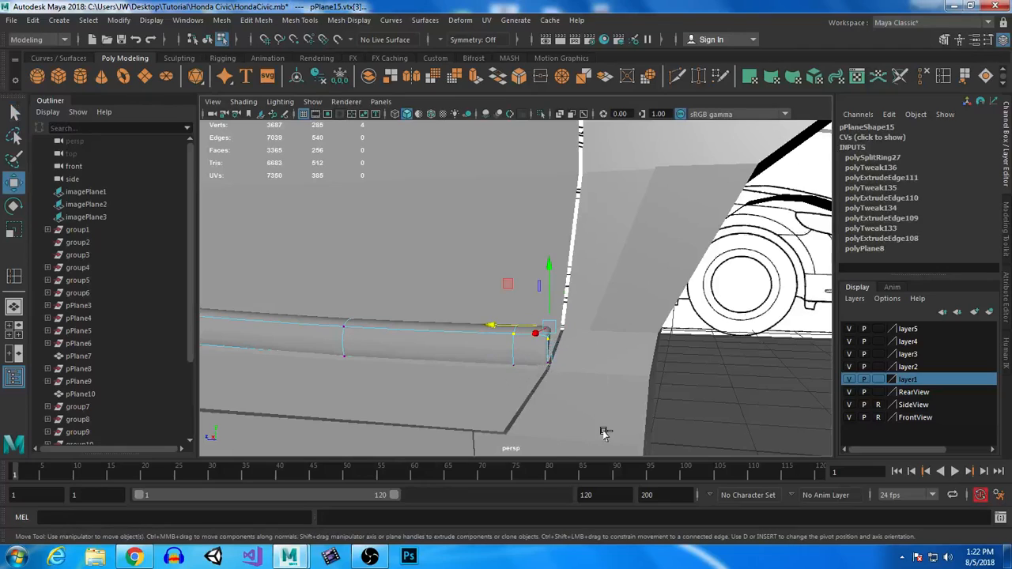
pyautogui.moveTo(488, 319); pyautogui.dragTo(499, 327)
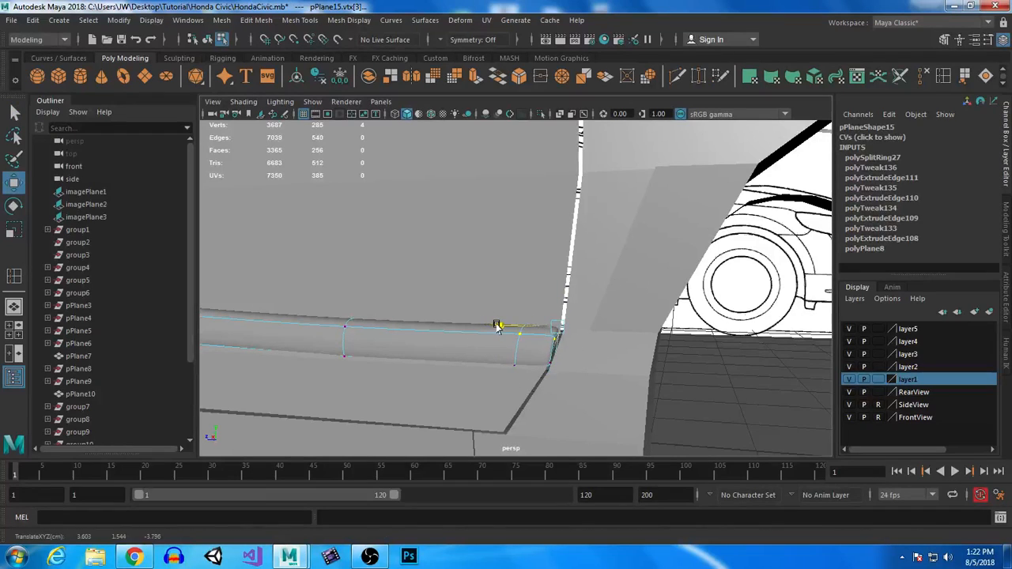
# Adjust the strip's lower front vertices along Z to about -3.741, and shift the whole front end to meet the door gap.
pyautogui.moveTo(486, 391); pyautogui.dragTo(627, 356)
pyautogui.moveTo(488, 370); pyautogui.dragTo(490, 372)
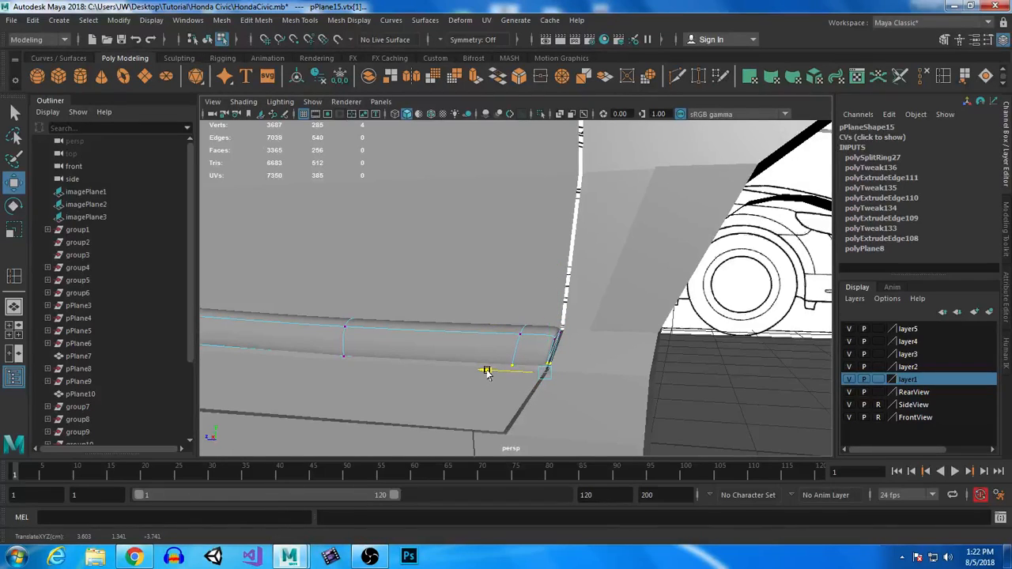
pyautogui.moveTo(493, 280); pyautogui.dragTo(603, 387)
pyautogui.moveTo(497, 352); pyautogui.dragTo(532, 346)
pyautogui.keyDown('alt'); pyautogui.moveTo(575, 317); pyautogui.dragTo(485, 335); pyautogui.keyUp('alt')
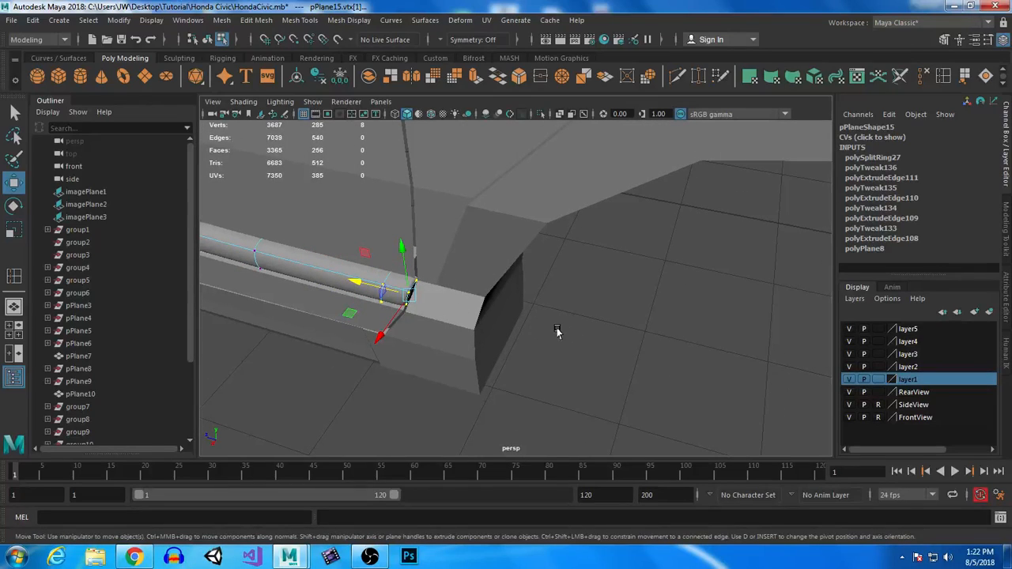
pyautogui.keyDown('alt'); pyautogui.moveTo(476, 330); pyautogui.dragTo(497, 295); pyautogui.keyUp('alt')
# Put the trim strip on a new display layer named Trim and hide that layer.
pyautogui.moveTo(469, 285); pyautogui.dragTo(479, 264, button='right')
pyautogui.click(341, 375)
pyautogui.keyDown('alt'); pyautogui.moveTo(382, 373); pyautogui.dragTo(377, 417); pyautogui.keyUp('alt')
pyautogui.click(455, 319)
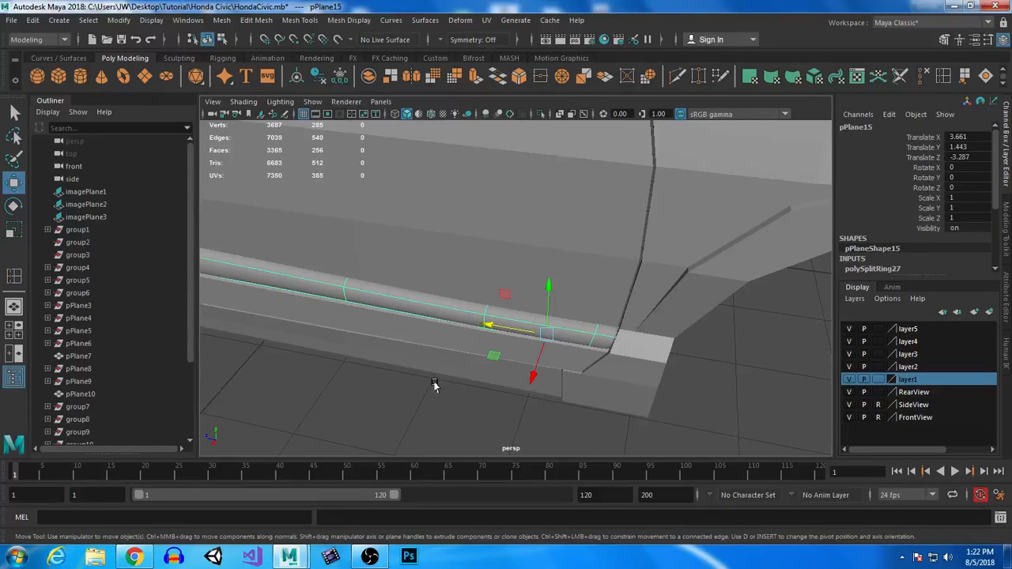
pyautogui.click(992, 313)
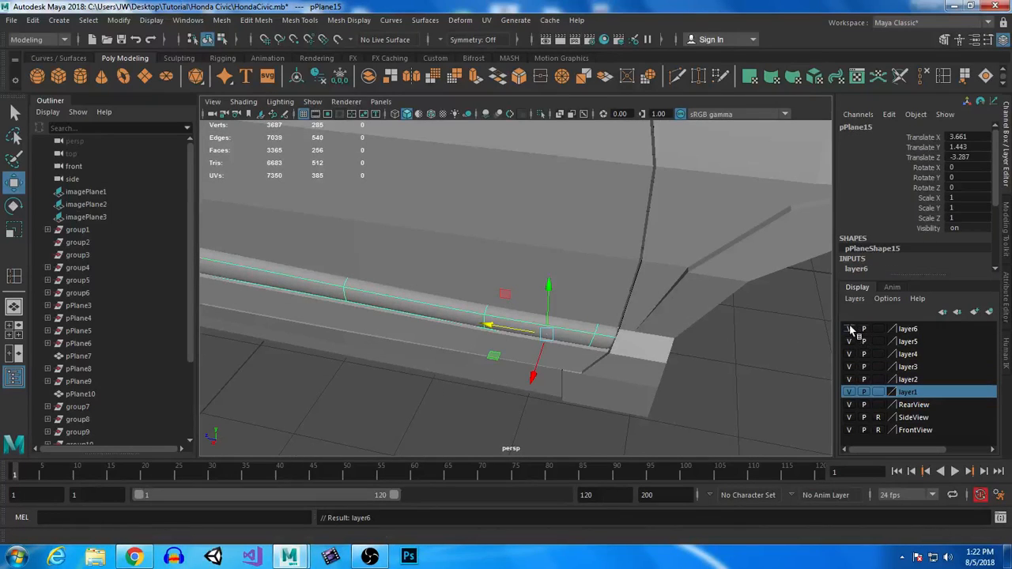
pyautogui.click(850, 328)
pyautogui.doubleClick(910, 330)
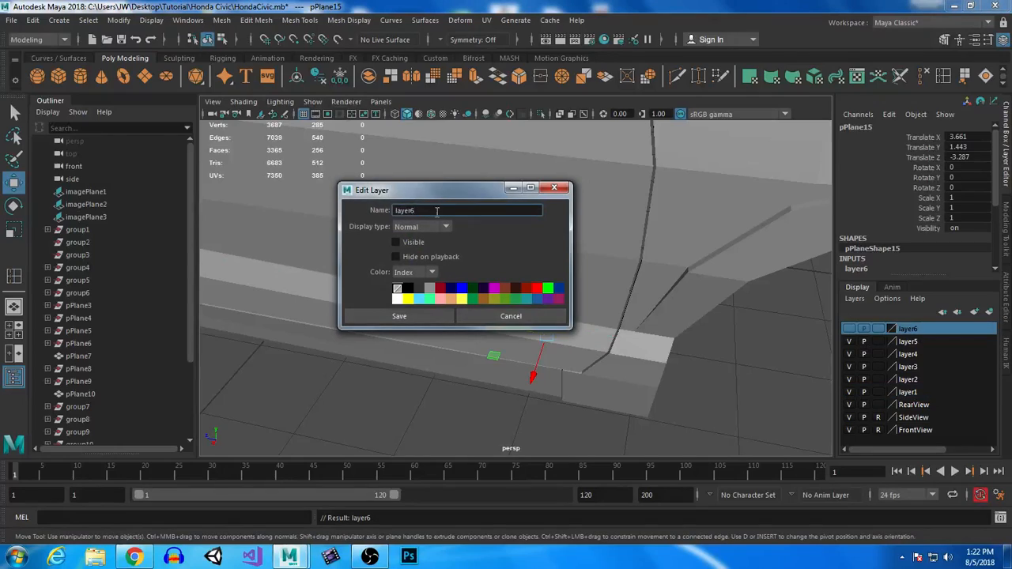
pyautogui.press('Return')
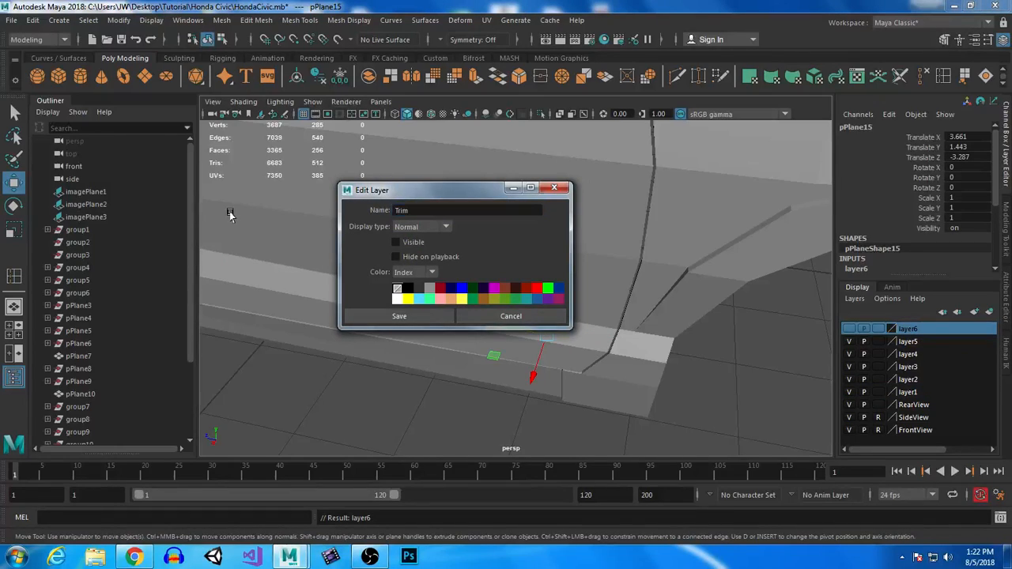
pyautogui.click(396, 317)
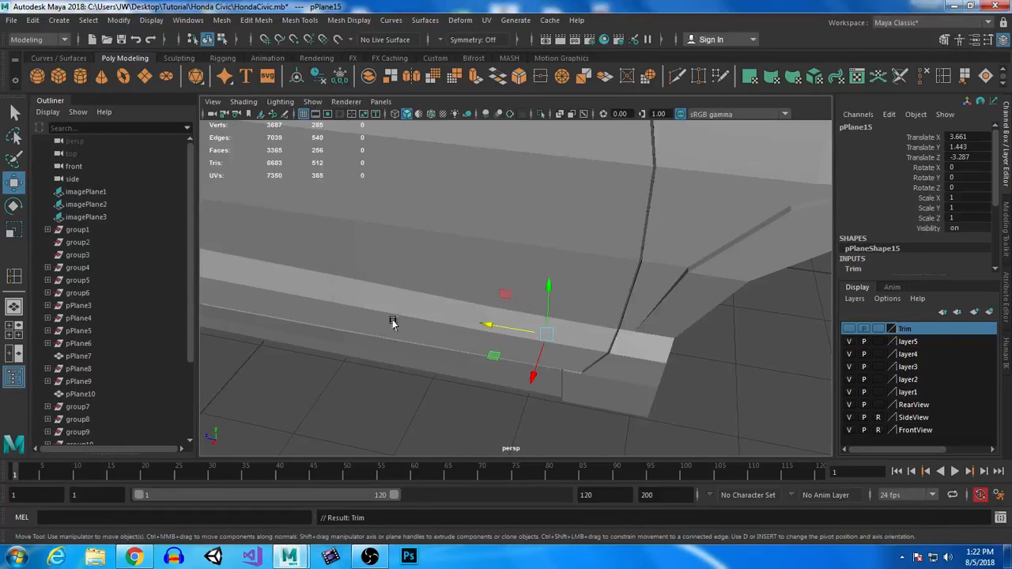
pyautogui.click(463, 425)
# Return the door panel and fender to unsmoothed display and show wireframe over the shaded surfaces.
pyautogui.keyDown('alt'); pyautogui.moveTo(514, 403); pyautogui.dragTo(565, 339); pyautogui.keyUp('alt')
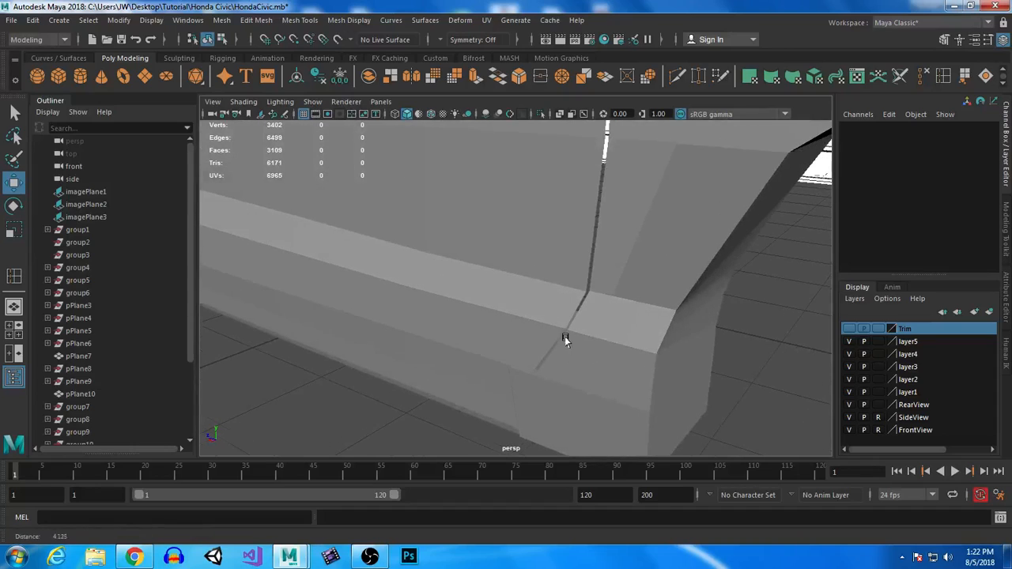
pyautogui.click(495, 288)
pyautogui.keyDown('alt'); pyautogui.moveTo(498, 375); pyautogui.dragTo(475, 377); pyautogui.keyUp('alt')
pyautogui.click(614, 387)
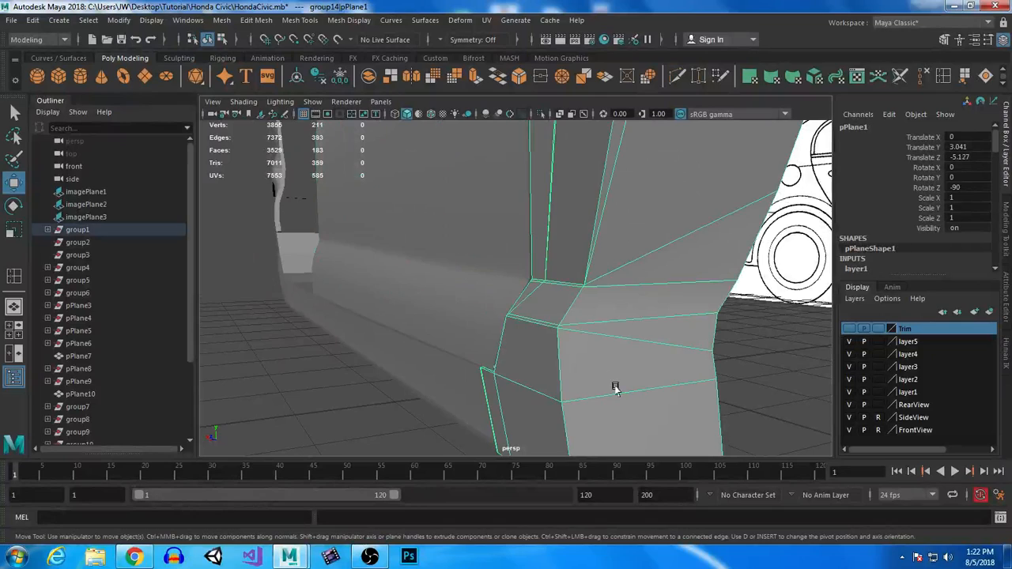
pyautogui.press('f')
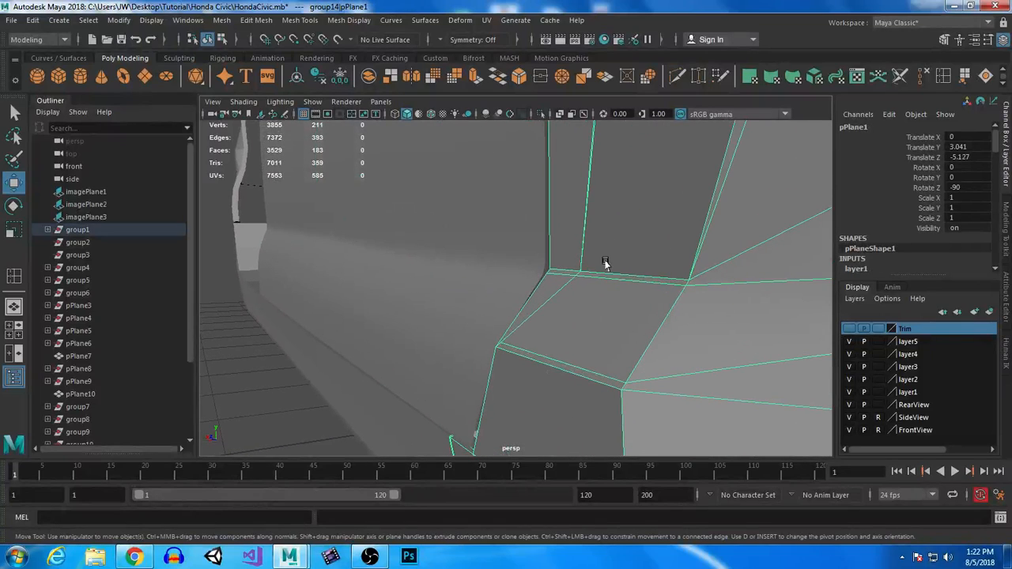
pyautogui.click(372, 267)
pyautogui.press('1')
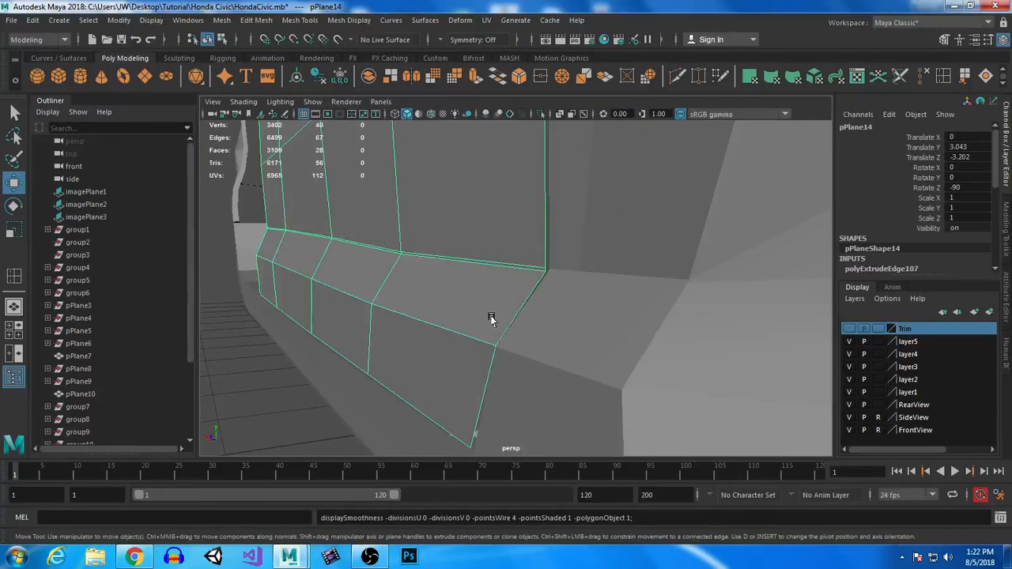
pyautogui.click(431, 115)
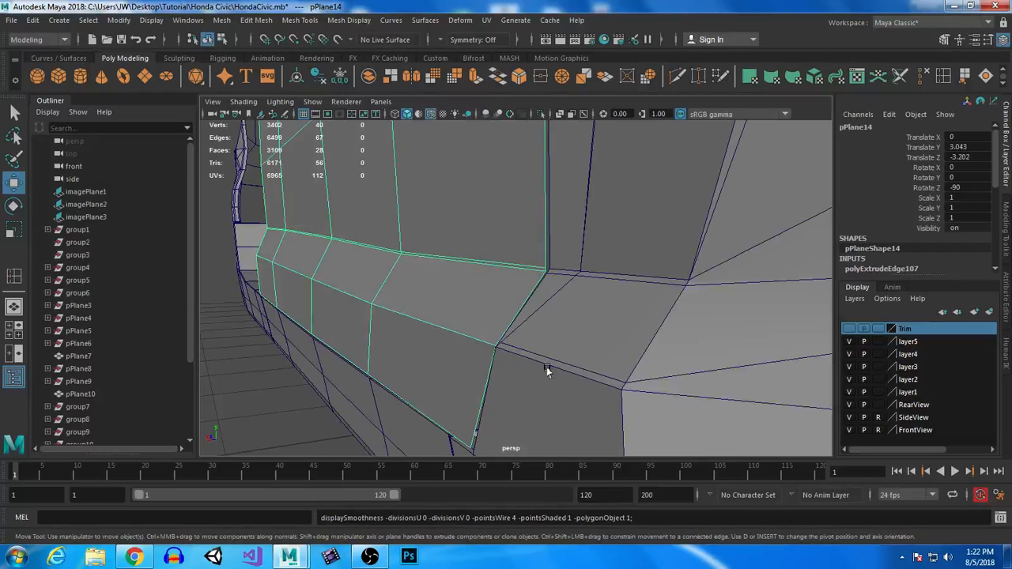
# Insert a lengthwise edge loop on the door panel just above its lower trim-line edge row.
pyautogui.click(15, 276)
pyautogui.moveTo(385, 285); pyautogui.dragTo(372, 301)
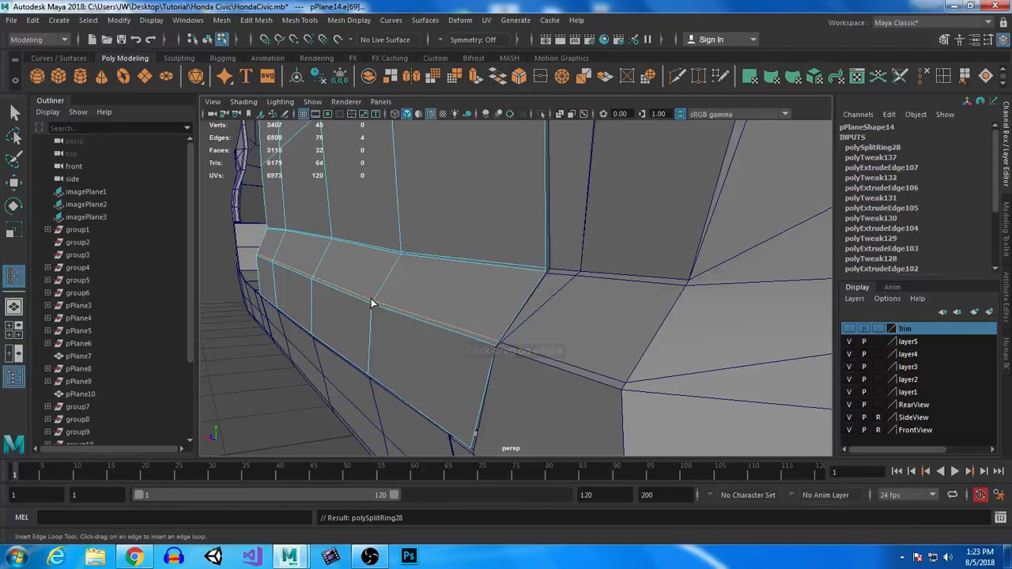
pyautogui.click(12, 115)
# Move the door's upper trim-line edge row outward along X to about 3.584.
pyautogui.keyDown('alt'); pyautogui.moveTo(479, 295); pyautogui.dragTo(393, 285); pyautogui.keyUp('alt')
pyautogui.click(396, 267)
pyautogui.press('w')
pyautogui.moveTo(260, 228); pyautogui.dragTo(254, 230)
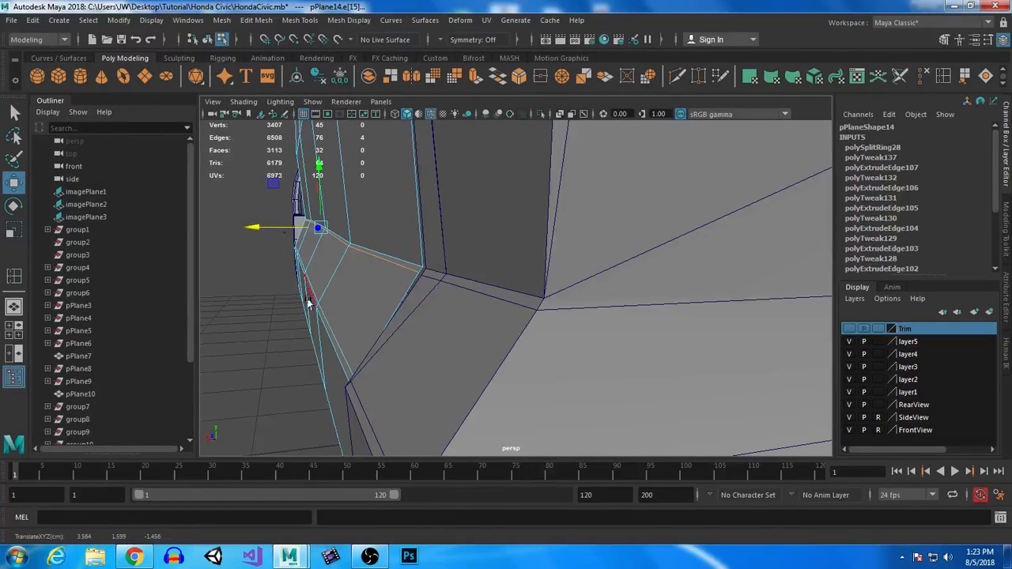
pyautogui.keyDown('alt'); pyautogui.moveTo(337, 352); pyautogui.dragTo(381, 346); pyautogui.keyUp('alt')
pyautogui.keyDown('alt'); pyautogui.moveTo(381, 347); pyautogui.dragTo(385, 351, button='right'); pyautogui.keyUp('alt')
pyautogui.keyDown('alt'); pyautogui.moveTo(383, 350); pyautogui.dragTo(384, 339); pyautogui.keyUp('alt')
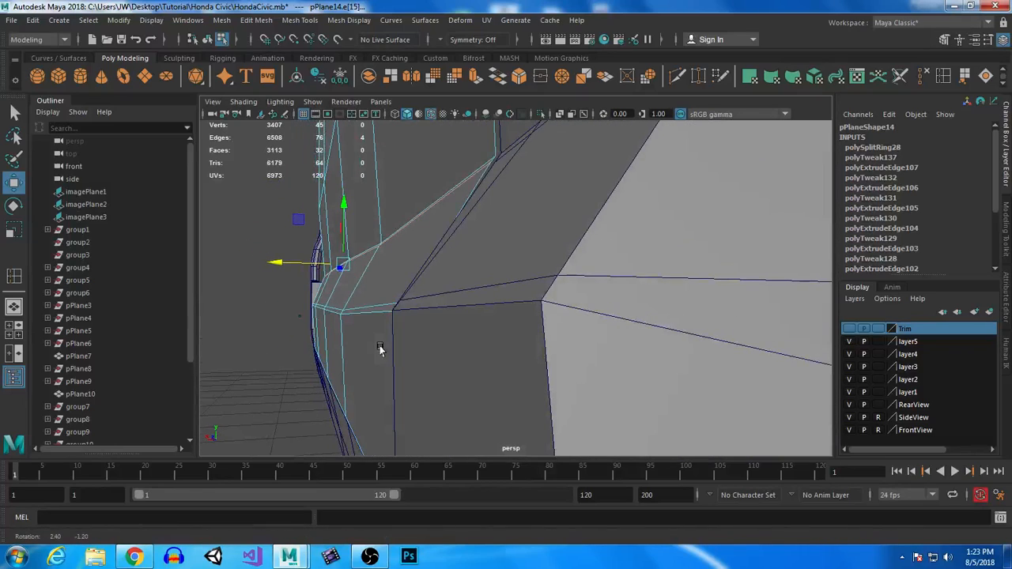
# Move the door's lower trim-line edge row outward along X to about 3.659 and show the door smoothed.
pyautogui.keyDown('shift'); pyautogui.doubleClick(388, 306); pyautogui.keyUp('shift')
pyautogui.moveTo(257, 305); pyautogui.dragTo(253, 307)
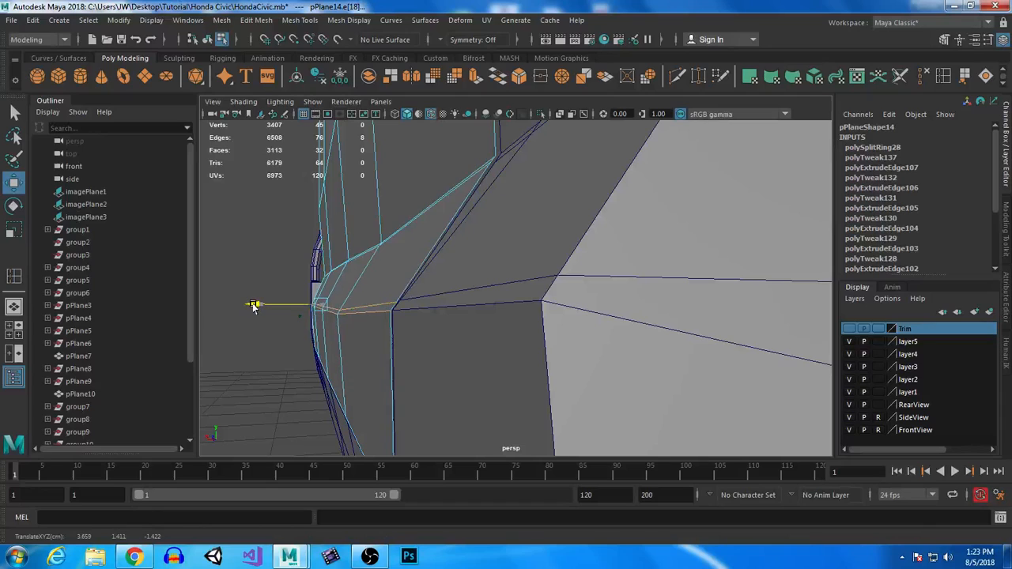
pyautogui.keyDown('alt'); pyautogui.moveTo(429, 343); pyautogui.dragTo(545, 229); pyautogui.keyUp('alt')
pyautogui.press('3')
pyautogui.click(682, 441)
pyautogui.keyDown('alt'); pyautogui.moveTo(682, 441); pyautogui.dragTo(584, 405); pyautogui.keyUp('alt')
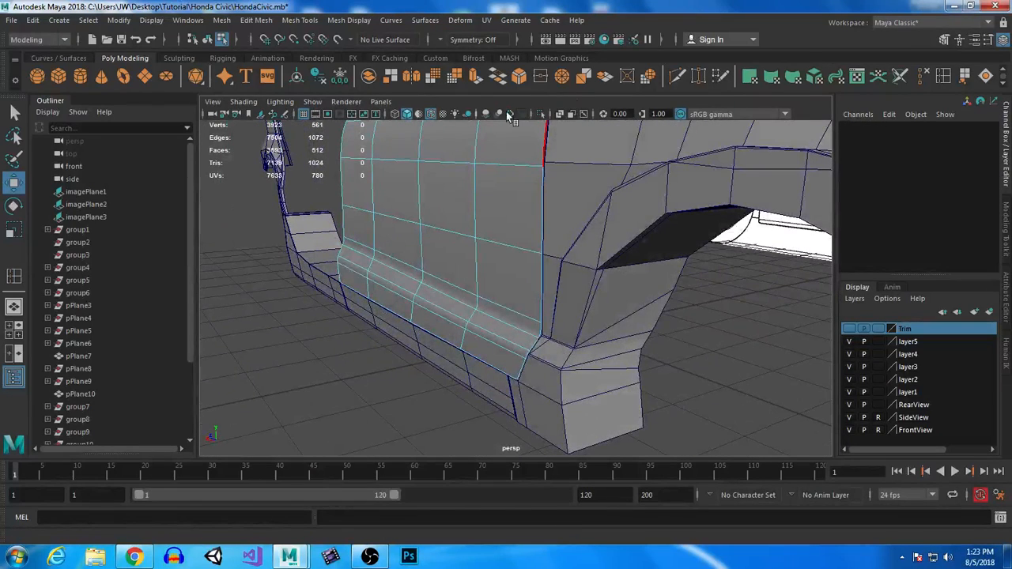
# Hide the wireframe over the shaded surfaces and compare the smoothed door with the smoothed fender before returning both to unsmoothed display.
pyautogui.click(429, 115)
pyautogui.moveTo(461, 191)
pyautogui.mouseDown(button='right')
pyautogui.moveTo(463, 228)
pyautogui.moveTo(518, 173)
pyautogui.mouseUp(button='right')
pyautogui.click(332, 357)
pyautogui.keyDown('alt'); pyautogui.moveTo(331, 357); pyautogui.dragTo(648, 357); pyautogui.keyUp('alt')
pyautogui.click(627, 358)
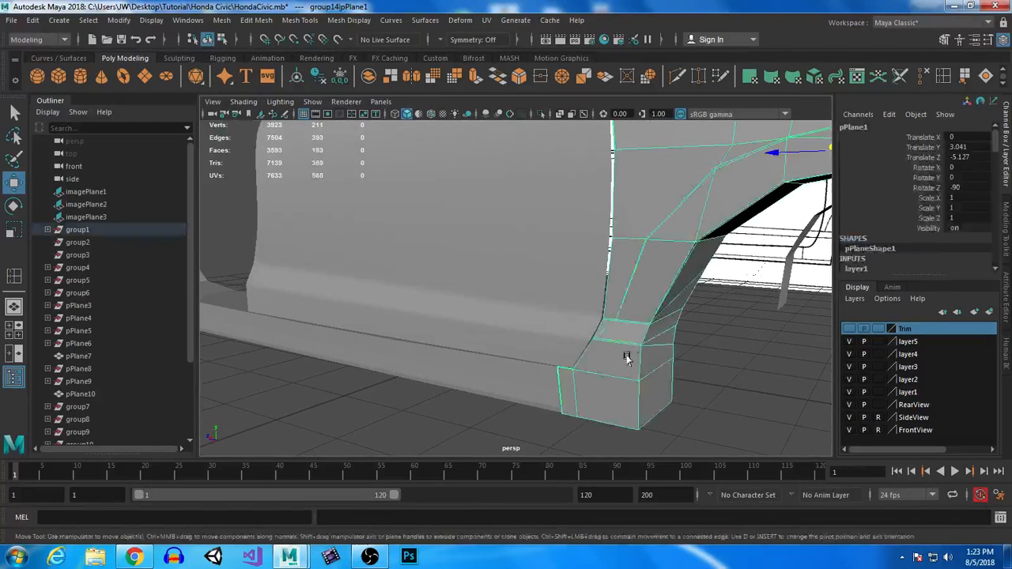
pyautogui.press('3')
pyautogui.click(463, 434)
pyautogui.keyDown('alt'); pyautogui.moveTo(464, 435); pyautogui.dragTo(649, 346); pyautogui.keyUp('alt')
pyautogui.click(610, 255)
pyautogui.press('1')
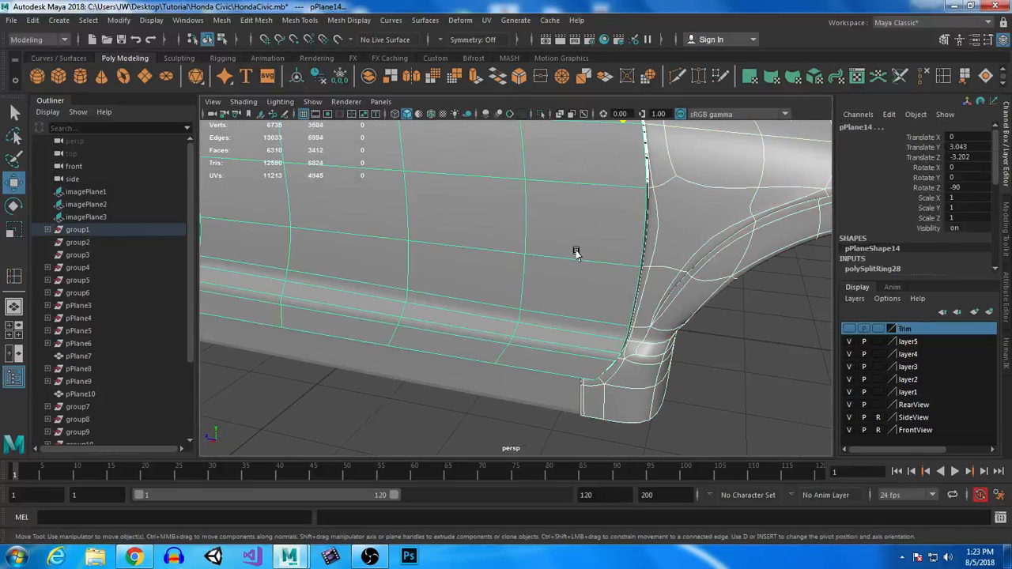
# Select the door panel's entire border edges and extrude them by a very small amount.
pyautogui.moveTo(586, 207); pyautogui.dragTo(583, 157, button='right')
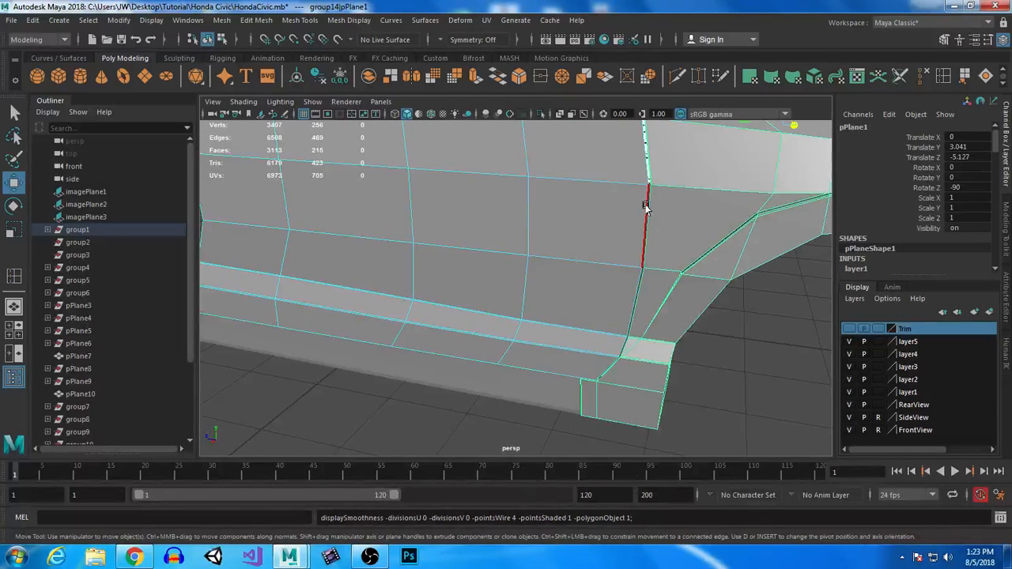
pyautogui.keyDown('alt'); pyautogui.moveTo(586, 220); pyautogui.dragTo(492, 393); pyautogui.keyUp('alt')
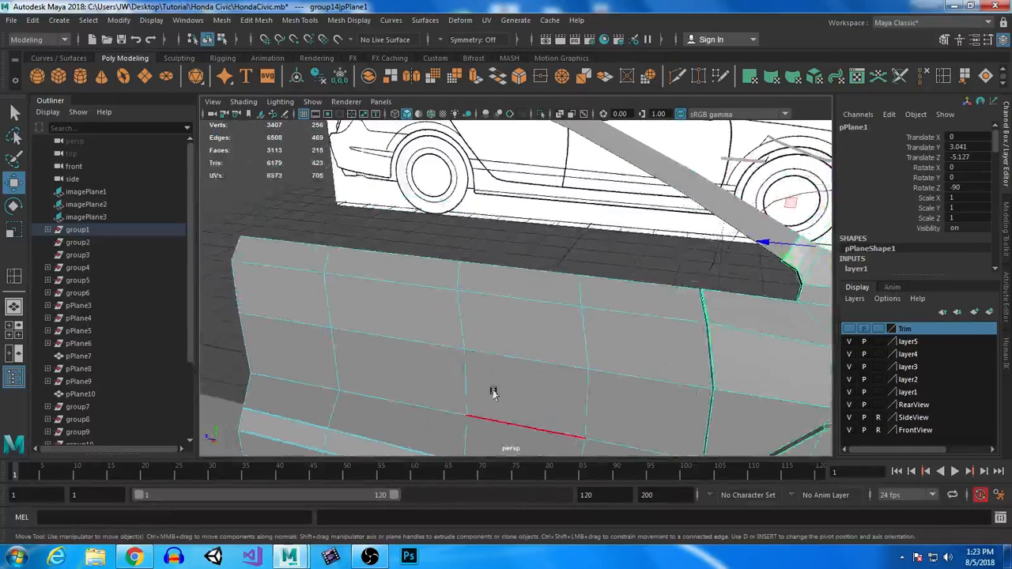
pyautogui.click(639, 281)
pyautogui.keyDown('shift'); pyautogui.doubleClick(280, 243); pyautogui.keyUp('shift')
pyautogui.keyDown('alt'); pyautogui.moveTo(339, 315); pyautogui.dragTo(568, 330); pyautogui.keyUp('alt')
pyautogui.keyDown('alt'); pyautogui.moveTo(781, 297); pyautogui.dragTo(567, 290); pyautogui.keyUp('alt')
pyautogui.doubleClick(557, 266)
pyautogui.keyDown('alt'); pyautogui.moveTo(712, 297); pyautogui.dragTo(603, 258, button='right'); pyautogui.keyUp('alt')
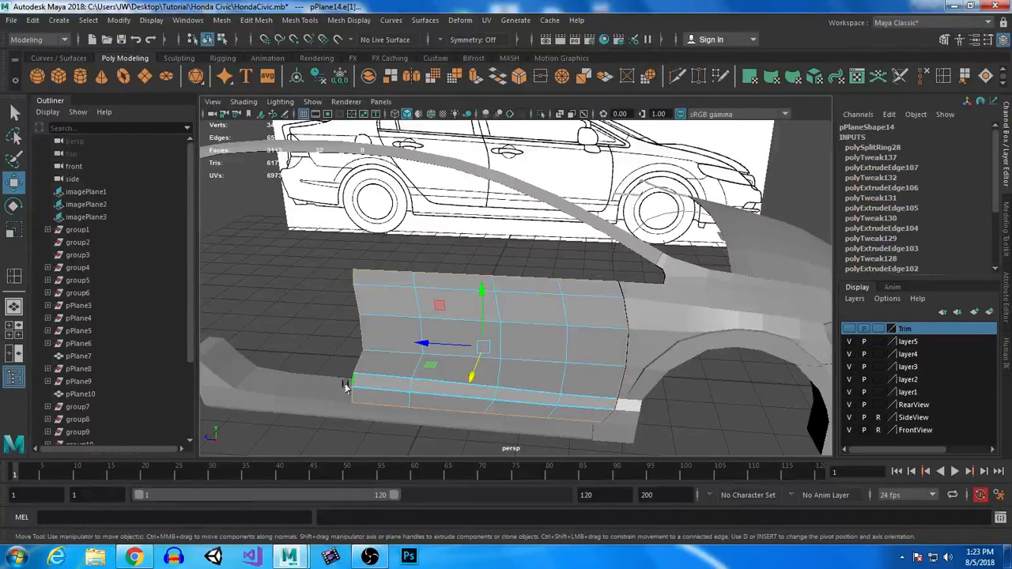
pyautogui.keyDown('alt'); pyautogui.moveTo(275, 324); pyautogui.dragTo(434, 348); pyautogui.keyUp('alt')
pyautogui.keyDown('alt'); pyautogui.moveTo(435, 348); pyautogui.dragTo(599, 363, button='right'); pyautogui.keyUp('alt')
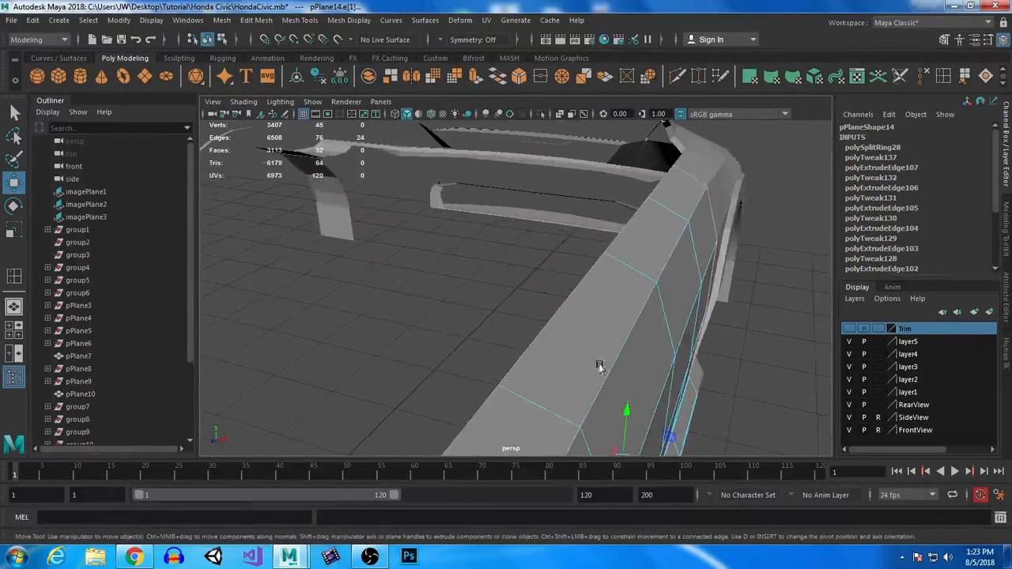
pyautogui.keyDown('alt'); pyautogui.moveTo(593, 266); pyautogui.dragTo(507, 343); pyautogui.keyUp('alt')
pyautogui.keyDown('alt'); pyautogui.moveTo(506, 343); pyautogui.dragTo(495, 205, button='right'); pyautogui.keyUp('alt')
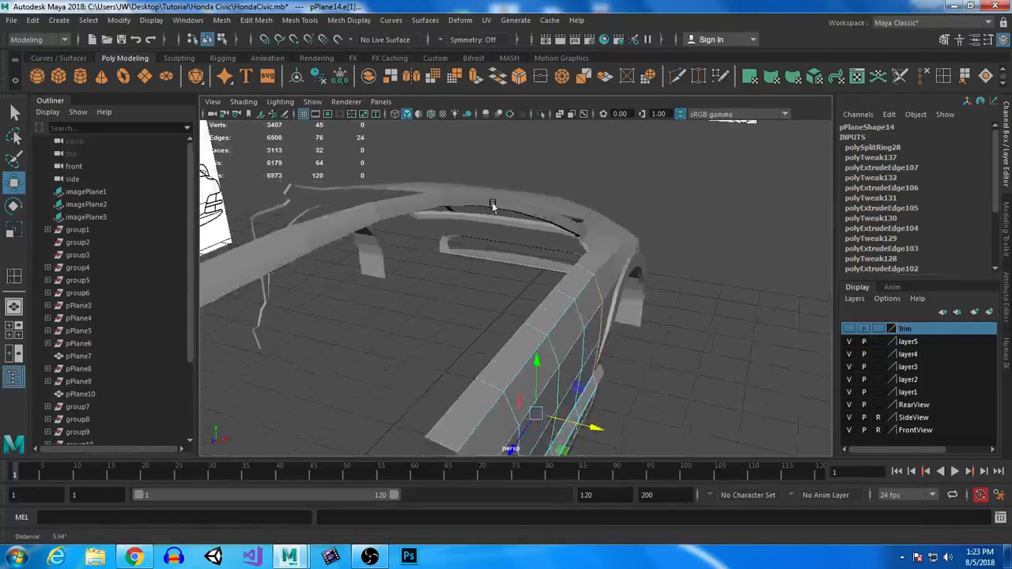
pyautogui.hotkey('ctrl', 'e')
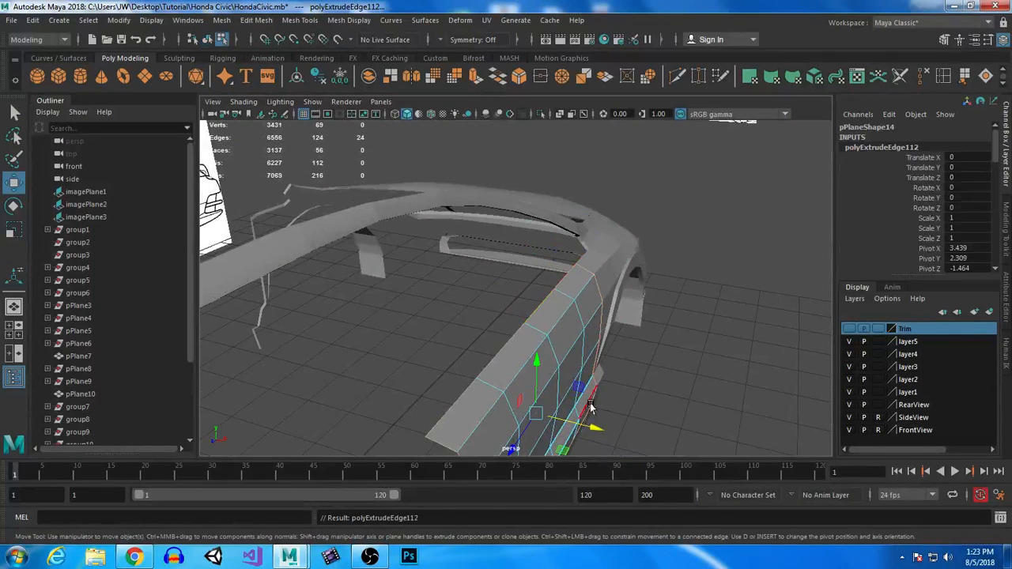
pyautogui.keyDown('alt'); pyautogui.moveTo(591, 407); pyautogui.dragTo(560, 316); pyautogui.keyUp('alt')
pyautogui.keyDown('alt'); pyautogui.moveTo(560, 316); pyautogui.dragTo(533, 297, button='middle'); pyautogui.keyUp('alt')
pyautogui.click(14, 277)
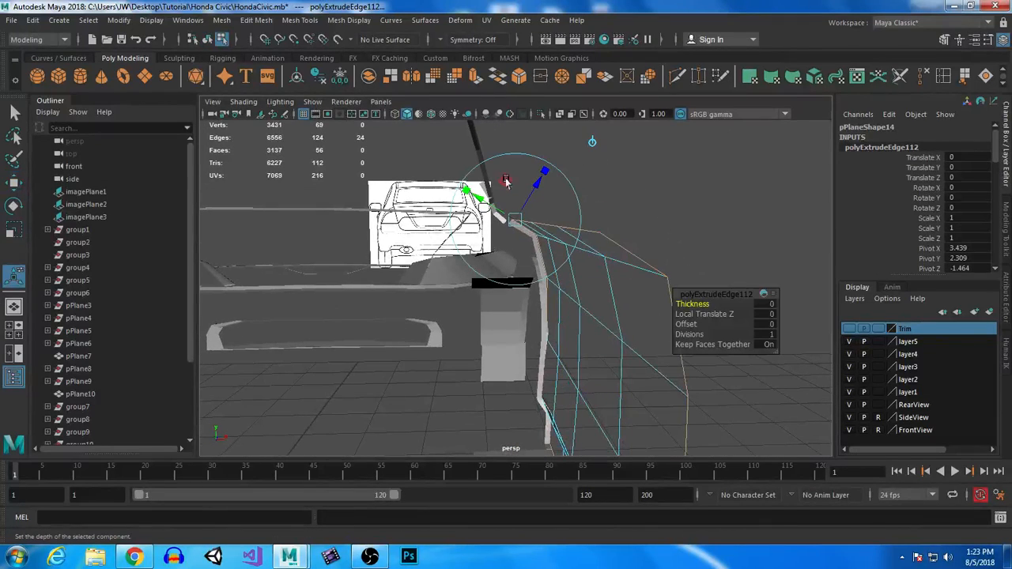
pyautogui.keyDown('alt'); pyautogui.moveTo(507, 182); pyautogui.dragTo(641, 281, button='middle'); pyautogui.keyUp('alt')
pyautogui.moveTo(640, 281); pyautogui.dragTo(645, 281)
# Extrude the door's border edges a second time, inward toward the car's interior, to form a return lip.
pyautogui.hotkey('ctrl', 'e')
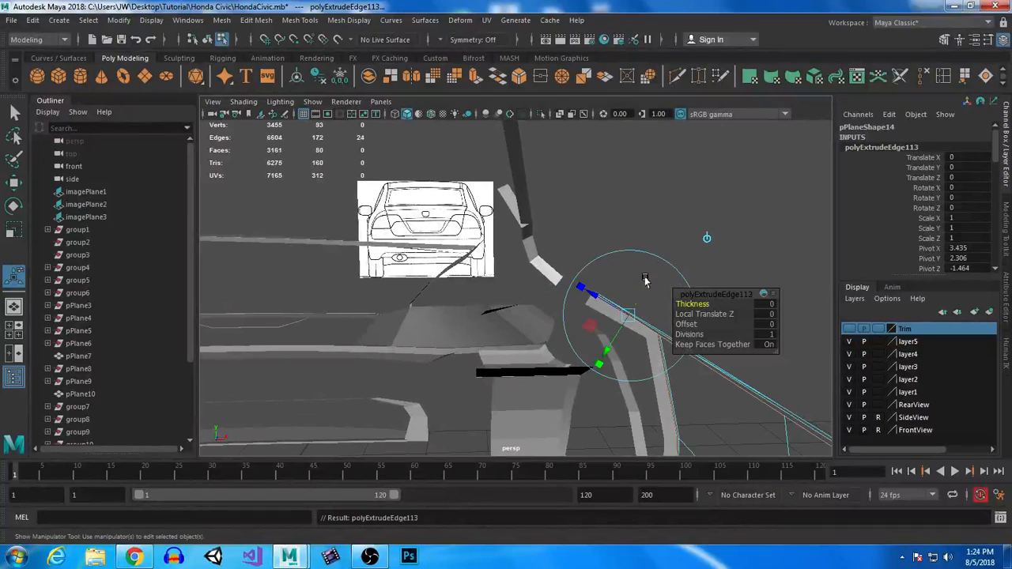
pyautogui.moveTo(603, 358); pyautogui.dragTo(590, 368)
pyautogui.keyDown('alt'); pyautogui.moveTo(704, 419); pyautogui.dragTo(502, 339); pyautogui.keyUp('alt')
pyautogui.moveTo(499, 378); pyautogui.dragTo(558, 174, button='right')
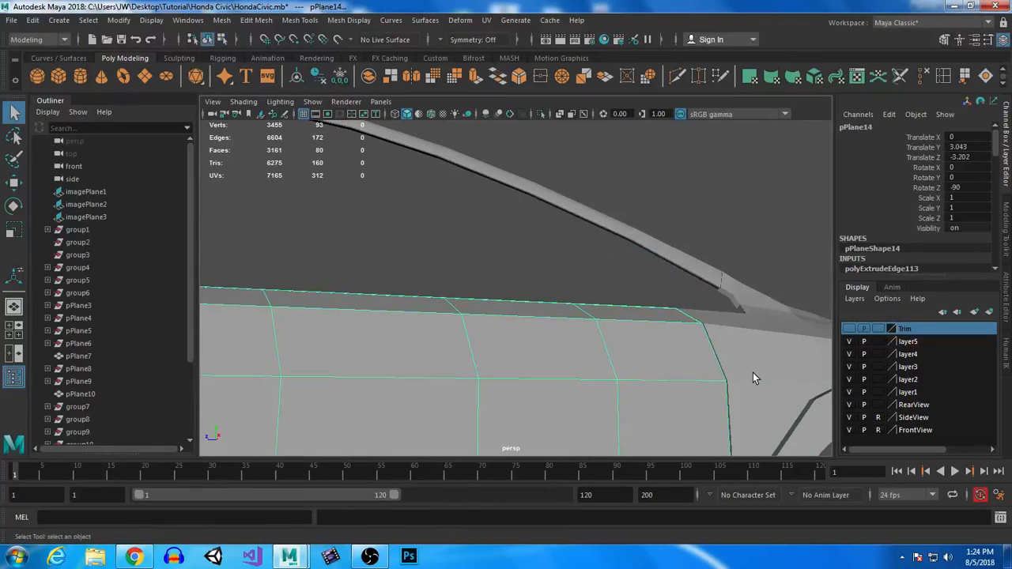
# Preview the door and fender smoothed to examine the extruded door border, and return both to unsmoothed display.
pyautogui.keyDown('shift'); pyautogui.click(753, 373); pyautogui.keyUp('shift')
pyautogui.press('3')
pyautogui.click(406, 225)
pyautogui.scroll(-3, 612, 345)
pyautogui.keyDown('alt'); pyautogui.moveTo(611, 346); pyautogui.dragTo(537, 274); pyautogui.keyUp('alt')
pyautogui.click(479, 282)
pyautogui.keyDown('shift'); pyautogui.click(555, 239); pyautogui.keyUp('shift')
pyautogui.press('1')
pyautogui.scroll(4, 563, 332)
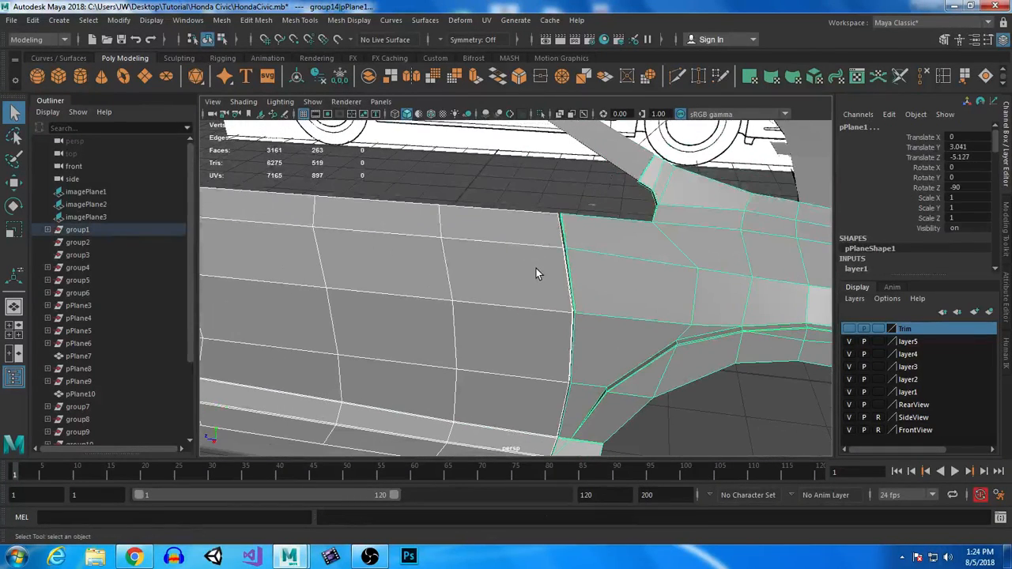
# Insert one vertical edge loop close to the door's front edge and another close to its rear edge.
pyautogui.click(943, 76)
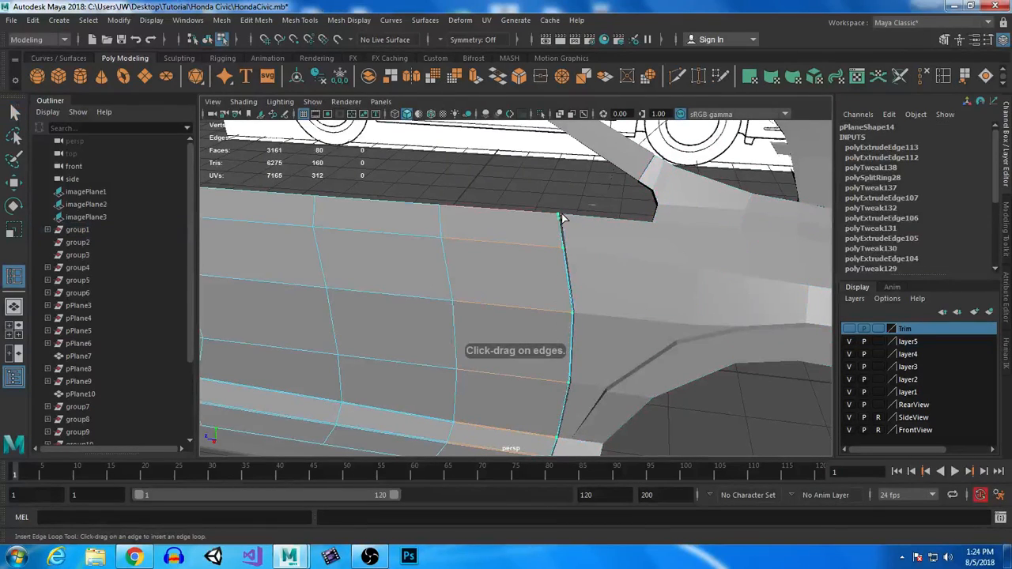
pyautogui.click(557, 219)
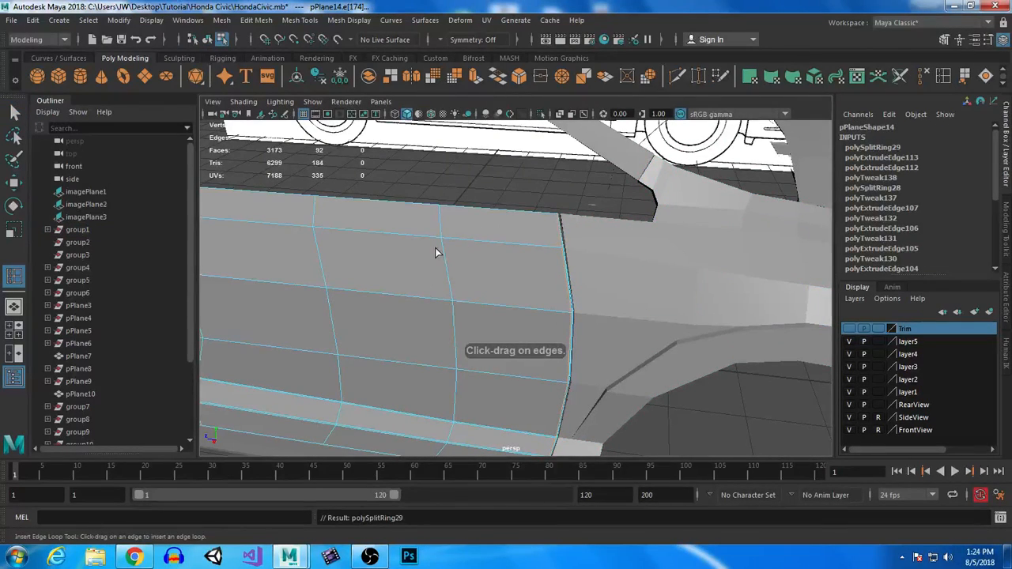
pyautogui.keyDown('alt'); pyautogui.moveTo(436, 249); pyautogui.dragTo(643, 235); pyautogui.keyUp('alt')
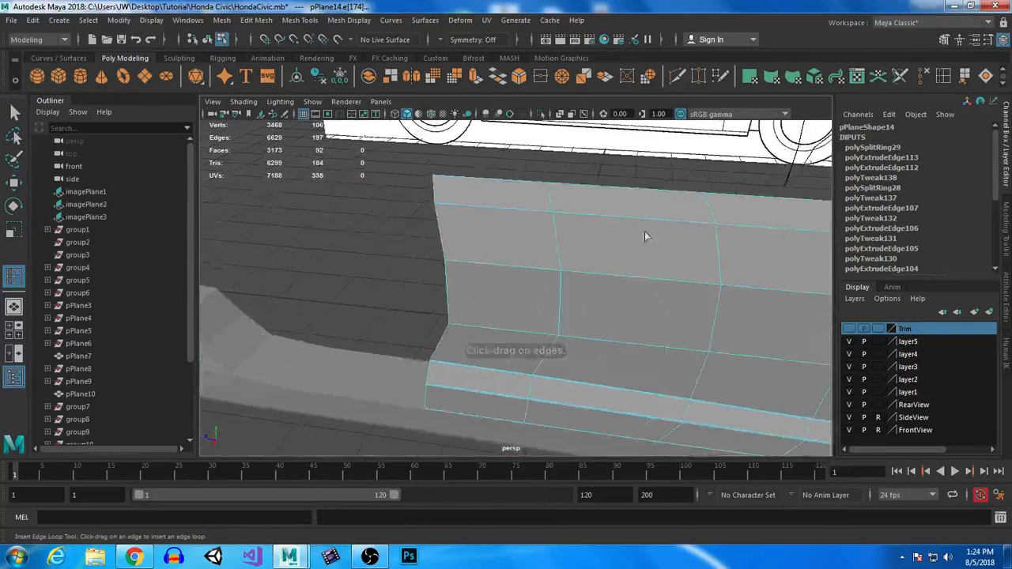
pyautogui.click(434, 184)
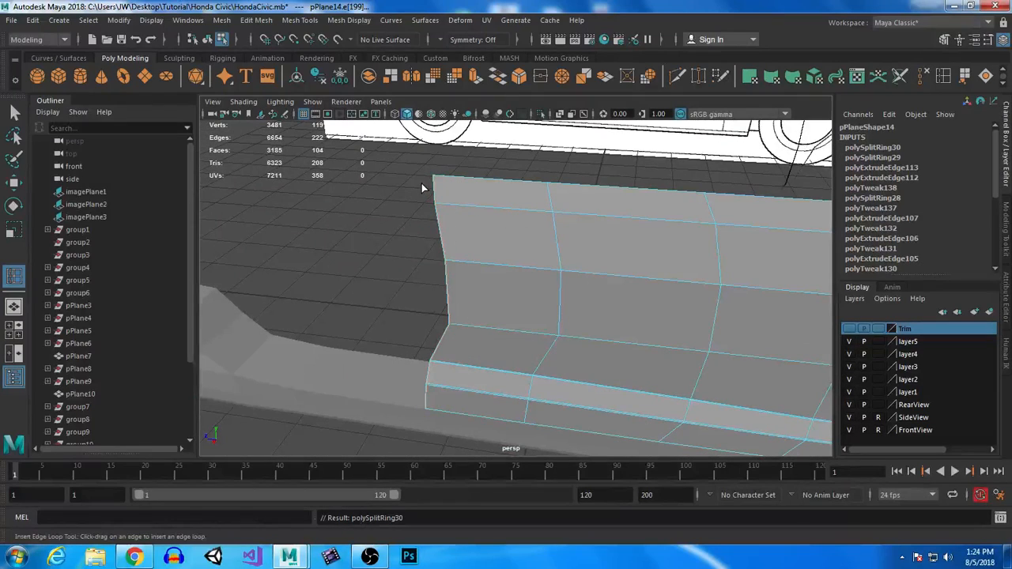
# Preview the door and fender smoothed and examine the gap between them down to the lower front corner.
pyautogui.press('3')
pyautogui.press('q')
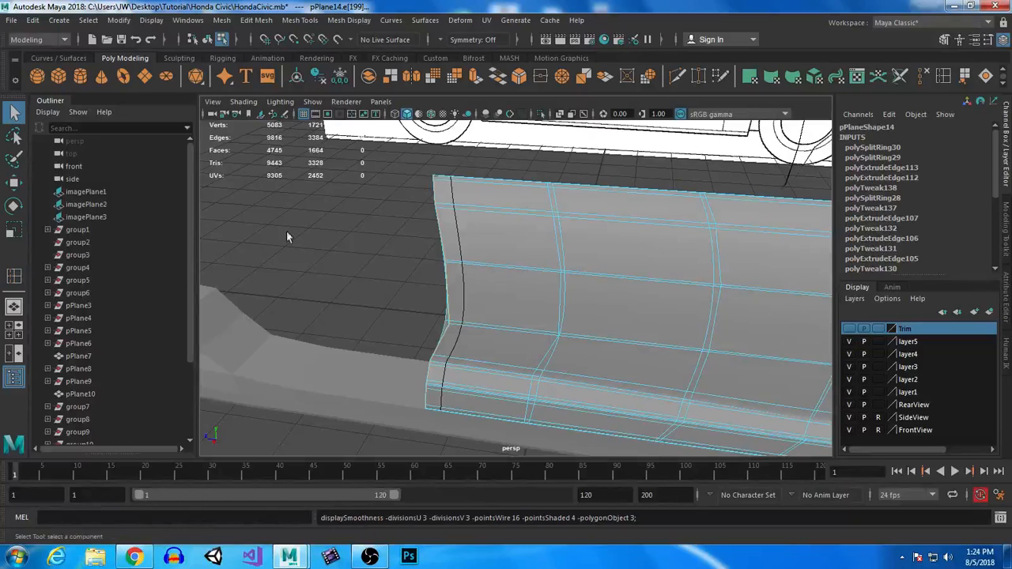
pyautogui.moveTo(519, 207); pyautogui.dragTo(528, 184, button='right')
pyautogui.scroll(-5, 406, 249)
pyautogui.keyDown('alt'); pyautogui.moveTo(405, 248); pyautogui.dragTo(396, 300); pyautogui.keyUp('alt')
pyautogui.click(444, 387)
pyautogui.click(656, 350)
pyautogui.click(577, 390)
pyautogui.keyDown('alt'); pyautogui.moveTo(577, 390); pyautogui.dragTo(631, 366); pyautogui.keyUp('alt')
pyautogui.scroll(6, 495, 314)
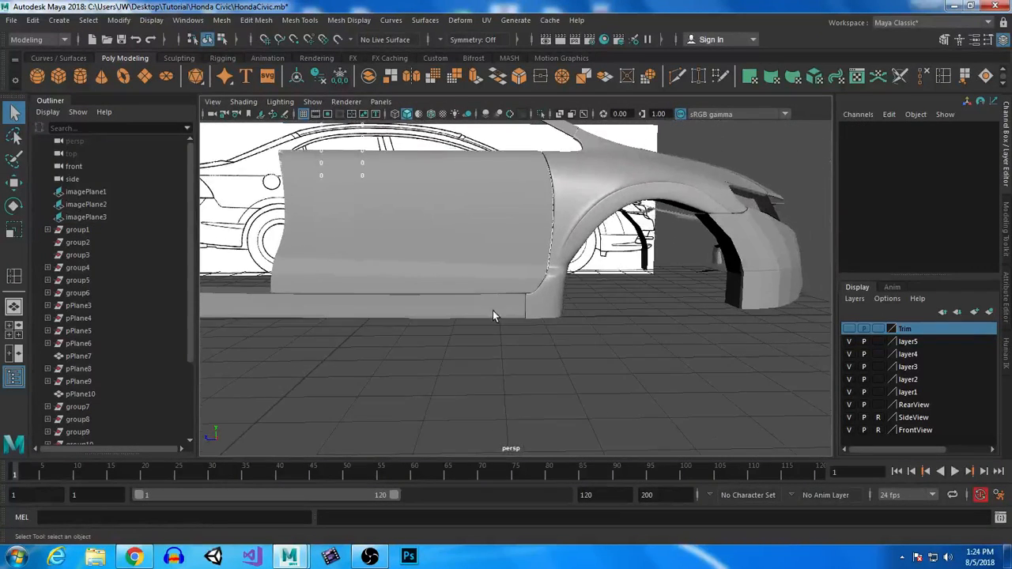
pyautogui.keyDown('alt'); pyautogui.moveTo(694, 397); pyautogui.dragTo(651, 362); pyautogui.keyUp('alt')
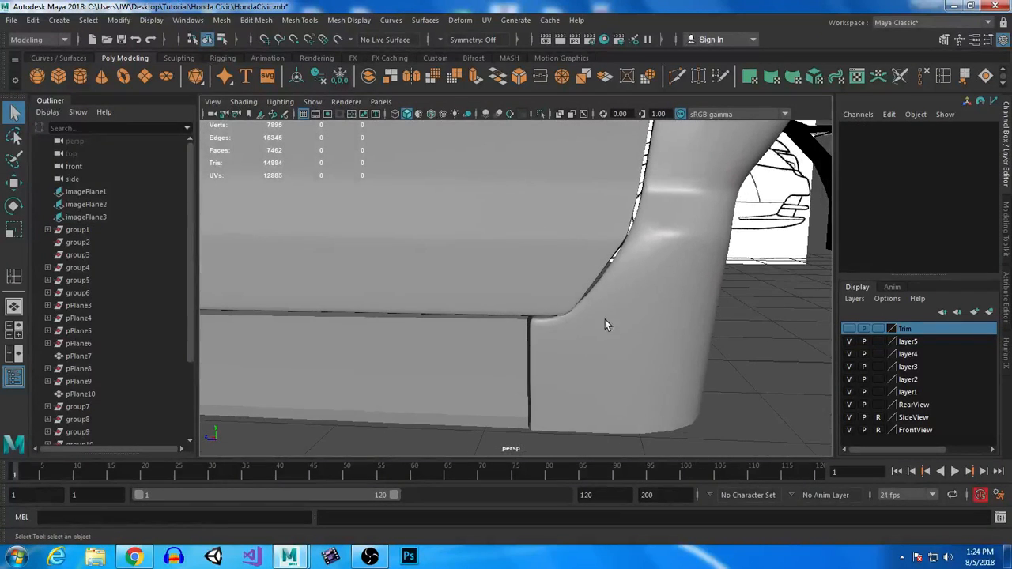
# Return the door and fender to unsmoothed display and show the door's lower front corner in the side view.
pyautogui.click(637, 312)
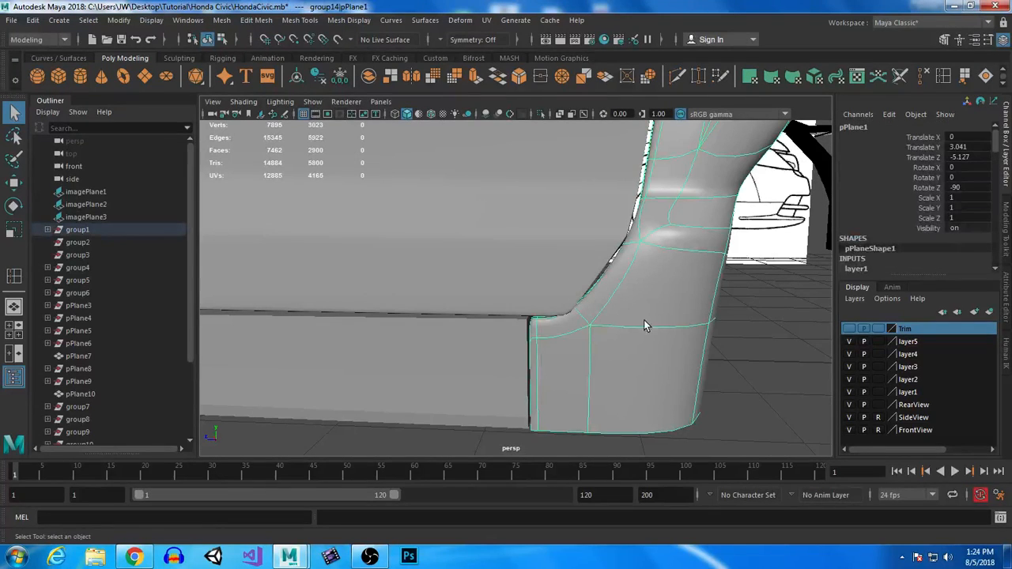
pyautogui.keyDown('shift'); pyautogui.click(540, 283); pyautogui.keyUp('shift')
pyautogui.keyDown('alt'); pyautogui.moveTo(540, 283); pyautogui.dragTo(583, 378); pyautogui.keyUp('alt')
pyautogui.keyDown('alt'); pyautogui.moveTo(565, 306); pyautogui.dragTo(565, 342); pyautogui.keyUp('alt')
pyautogui.press('1')
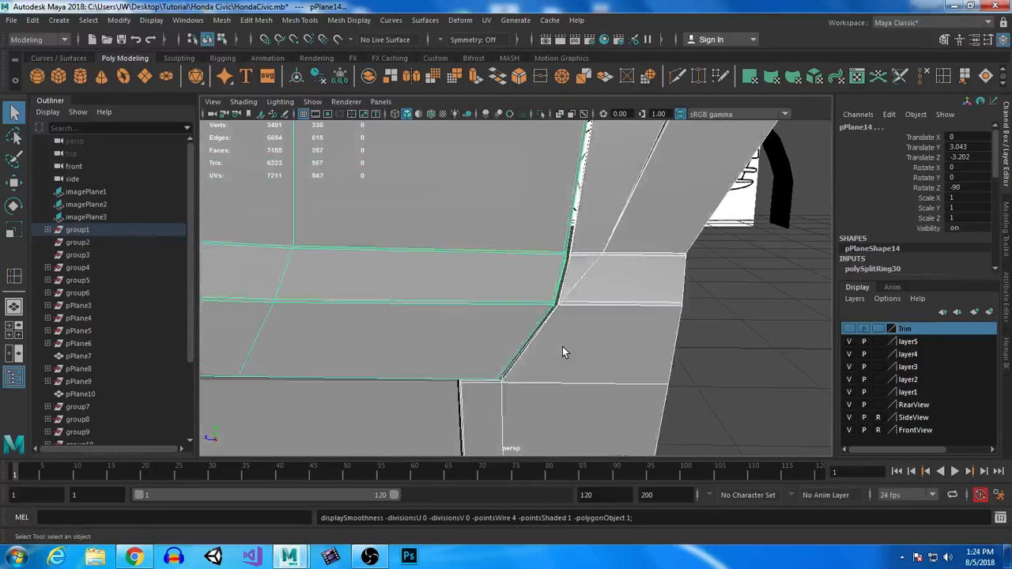
pyautogui.moveTo(600, 339)
pyautogui.keyDown('alt'); pyautogui.mouseDown()
pyautogui.moveTo(571, 294)
pyautogui.moveTo(602, 355)
pyautogui.moveTo(595, 325)
pyautogui.mouseUp(); pyautogui.keyUp('alt')
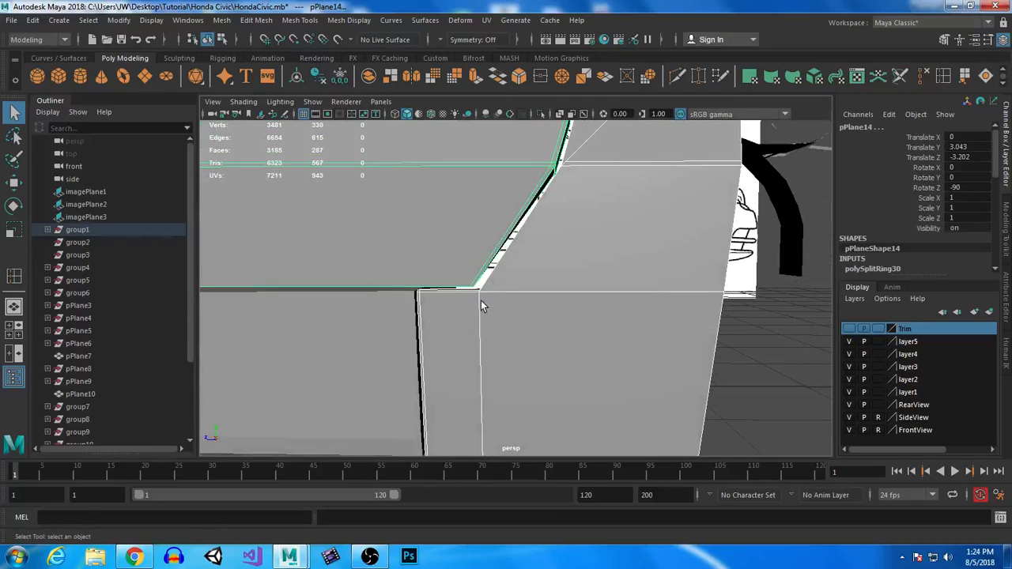
pyautogui.press('space')
pyautogui.press('space')
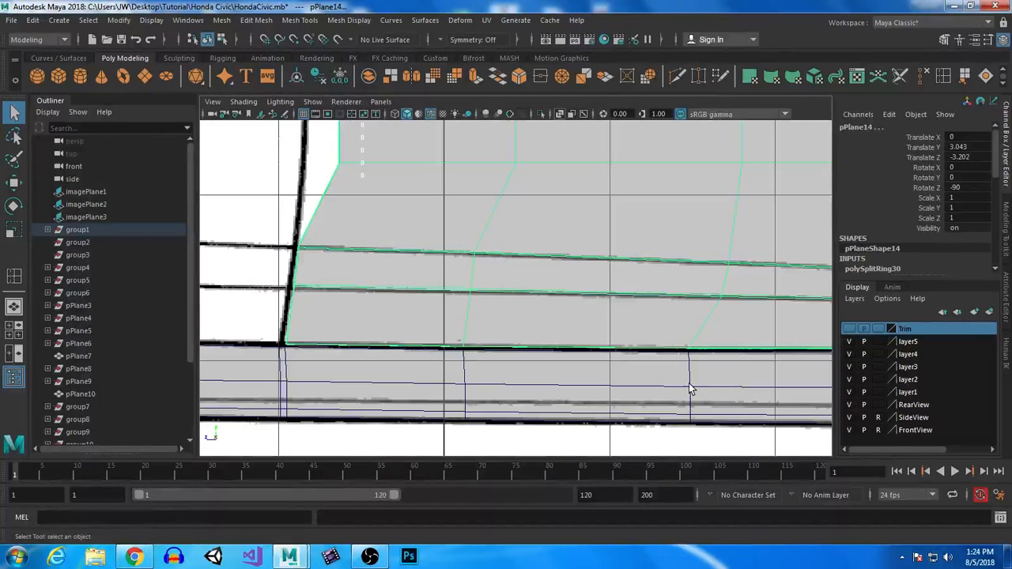
pyautogui.keyDown('alt'); pyautogui.moveTo(689, 384); pyautogui.dragTo(454, 368, button='middle'); pyautogui.keyUp('alt')
pyautogui.keyDown('alt'); pyautogui.moveTo(657, 298); pyautogui.dragTo(550, 280, button='middle'); pyautogui.keyUp('alt')
pyautogui.keyDown('alt'); pyautogui.moveTo(549, 280); pyautogui.dragTo(669, 466, button='right'); pyautogui.keyUp('alt')
pyautogui.keyDown('alt'); pyautogui.moveTo(522, 361); pyautogui.dragTo(538, 286, button='middle'); pyautogui.keyUp('alt')
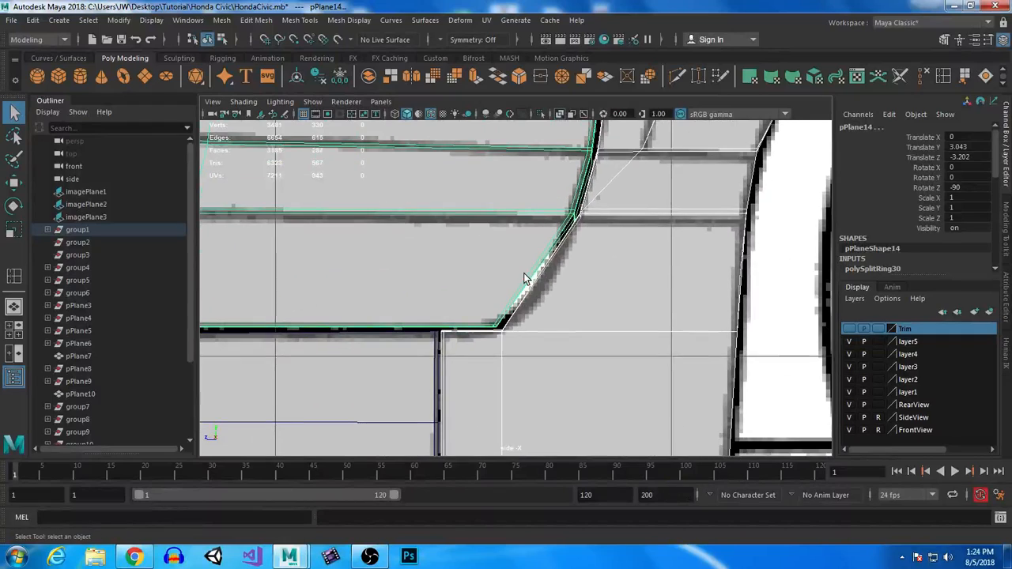
pyautogui.keyDown('alt'); pyautogui.moveTo(522, 273); pyautogui.dragTo(624, 431, button='right'); pyautogui.keyUp('alt')
pyautogui.keyDown('alt'); pyautogui.moveTo(543, 392); pyautogui.dragTo(547, 365, button='middle'); pyautogui.keyUp('alt')
# Select the door's bottom row of vertices and adjust its height to the blueprint's lower door line.
pyautogui.moveTo(492, 294); pyautogui.dragTo(432, 179, button='right')
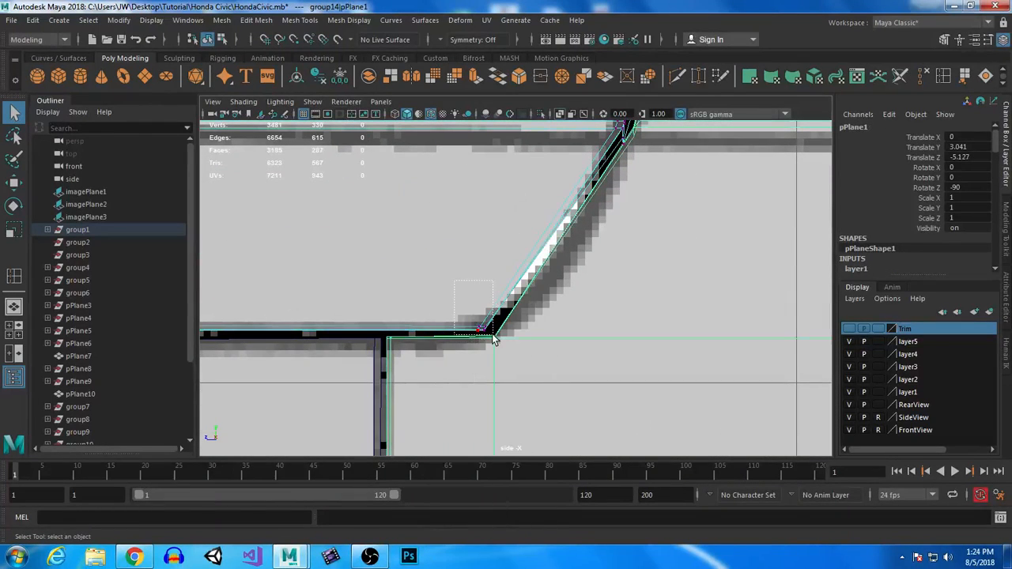
pyautogui.moveTo(493, 335); pyautogui.dragTo(496, 341)
pyautogui.keyDown('alt'); pyautogui.moveTo(515, 409); pyautogui.dragTo(481, 375, button='right'); pyautogui.keyUp('alt')
pyautogui.keyDown('alt'); pyautogui.moveTo(439, 366); pyautogui.dragTo(751, 355, button='middle'); pyautogui.keyUp('alt')
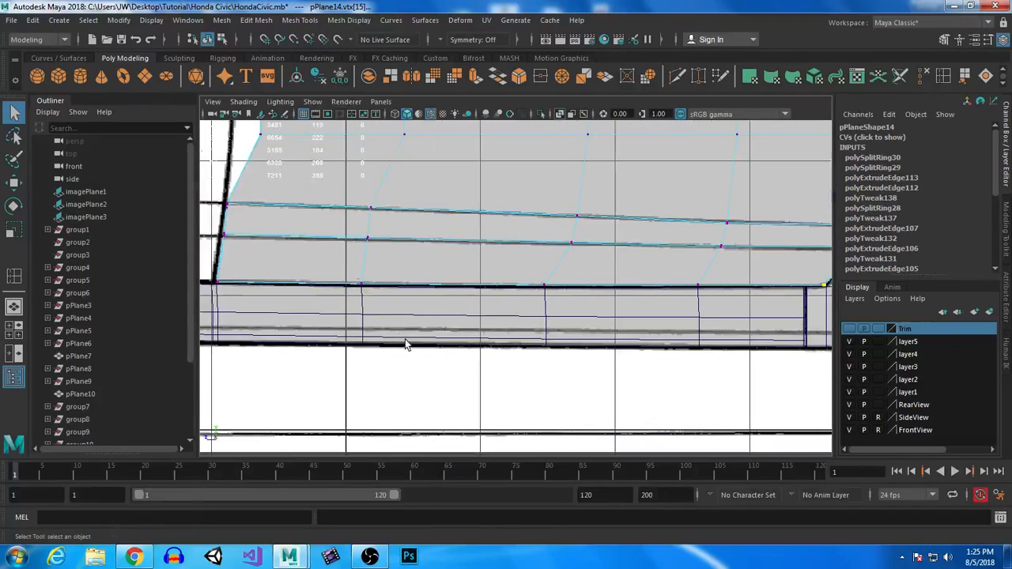
pyautogui.keyDown('alt'); pyautogui.moveTo(405, 345); pyautogui.dragTo(391, 334, button='right'); pyautogui.keyUp('alt')
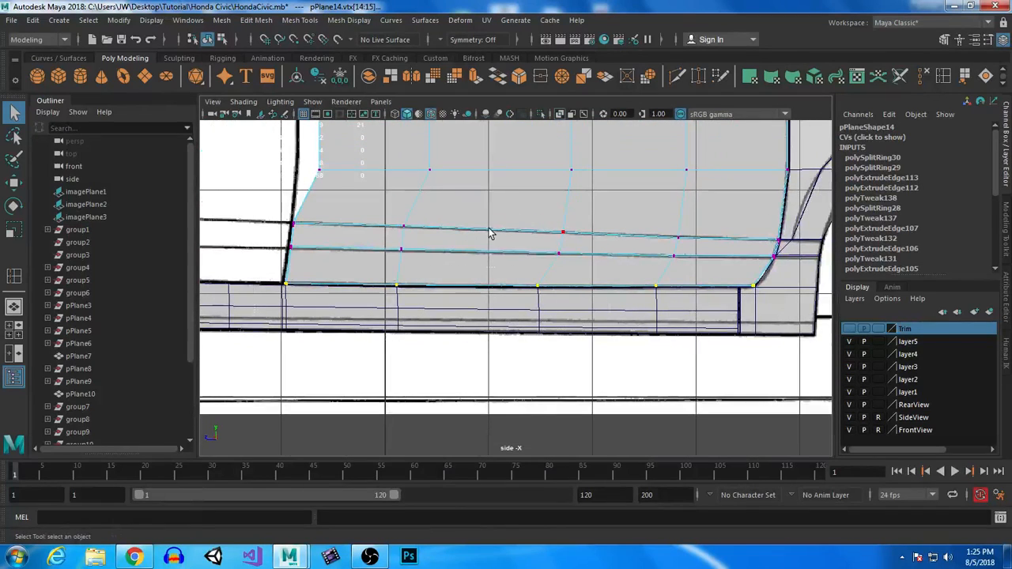
pyautogui.press('w')
pyautogui.moveTo(517, 221); pyautogui.dragTo(515, 221)
# Shift the door's bottom rear corner and lower trim-line end vertices along Z onto the blueprint's rear door line.
pyautogui.click(282, 284)
pyautogui.moveTo(230, 283); pyautogui.dragTo(227, 283)
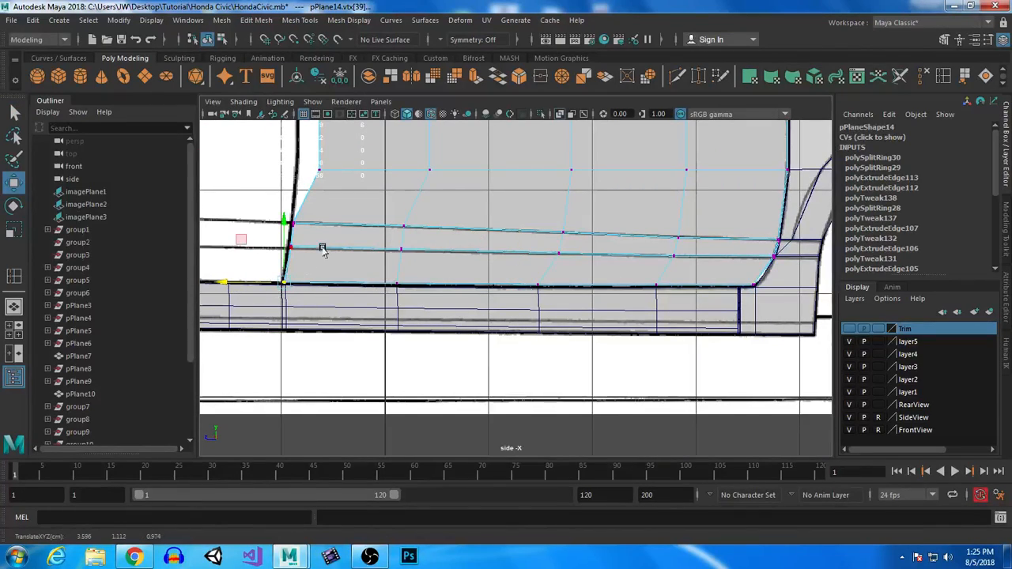
pyautogui.moveTo(318, 236); pyautogui.dragTo(227, 245)
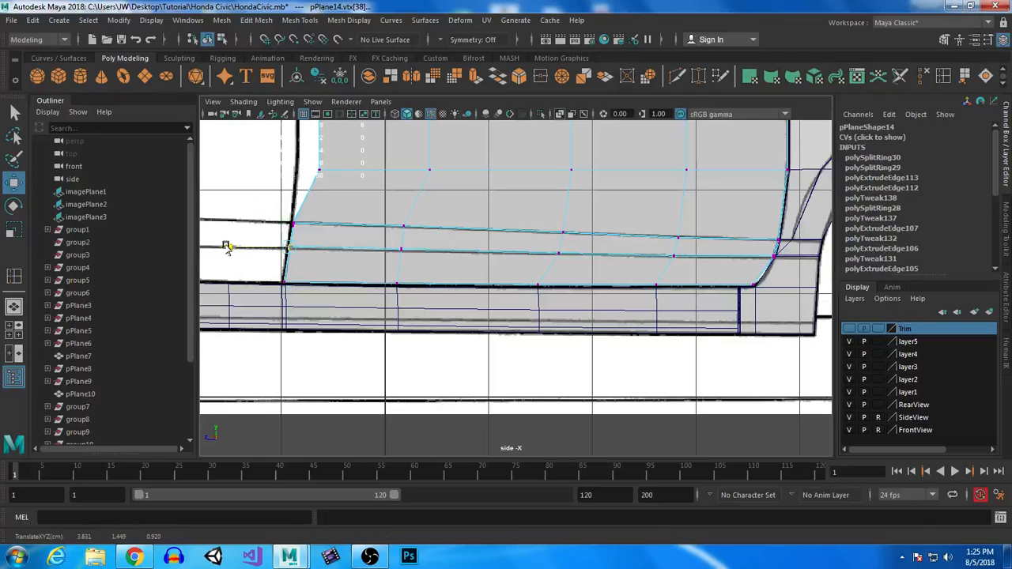
pyautogui.moveTo(304, 215); pyautogui.dragTo(281, 235)
pyautogui.keyDown('alt'); pyautogui.moveTo(322, 255); pyautogui.dragTo(503, 271, button='middle'); pyautogui.keyUp('alt')
pyautogui.keyDown('alt'); pyautogui.moveTo(503, 271); pyautogui.dragTo(533, 459, button='right'); pyautogui.keyUp('alt')
pyautogui.keyDown('alt'); pyautogui.moveTo(345, 272); pyautogui.dragTo(421, 265, button='middle'); pyautogui.keyUp('alt')
pyautogui.keyDown('alt'); pyautogui.moveTo(420, 265); pyautogui.dragTo(443, 316, button='right'); pyautogui.keyUp('alt')
pyautogui.moveTo(290, 285); pyautogui.dragTo(421, 355)
pyautogui.moveTo(301, 328); pyautogui.dragTo(308, 329)
# Nudge the rear end vertices of the door's trim line rearward to follow the blueprint's door gap.
pyautogui.keyDown('alt'); pyautogui.moveTo(469, 218); pyautogui.dragTo(484, 367, button='middle'); pyautogui.keyUp('alt')
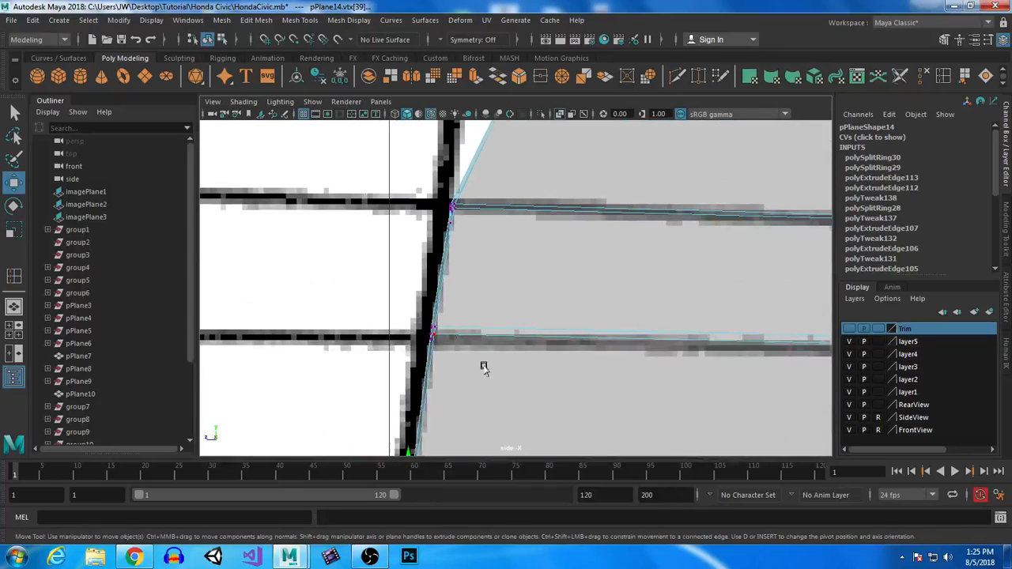
pyautogui.moveTo(490, 386); pyautogui.dragTo(370, 332)
pyautogui.moveTo(423, 169); pyautogui.dragTo(484, 250)
pyautogui.moveTo(393, 215); pyautogui.dragTo(390, 215)
# Move the two mid-height vertex groups on the door's rear edge rearward onto the blueprint's door line.
pyautogui.keyDown('alt'); pyautogui.moveTo(581, 202); pyautogui.dragTo(611, 508, button='middle'); pyautogui.keyUp('alt')
pyautogui.moveTo(563, 194); pyautogui.dragTo(654, 271)
pyautogui.moveTo(552, 235); pyautogui.dragTo(443, 234)
pyautogui.keyDown('alt'); pyautogui.moveTo(650, 174); pyautogui.dragTo(573, 465, button='middle'); pyautogui.keyUp('alt')
pyautogui.moveTo(507, 277); pyautogui.dragTo(561, 375)
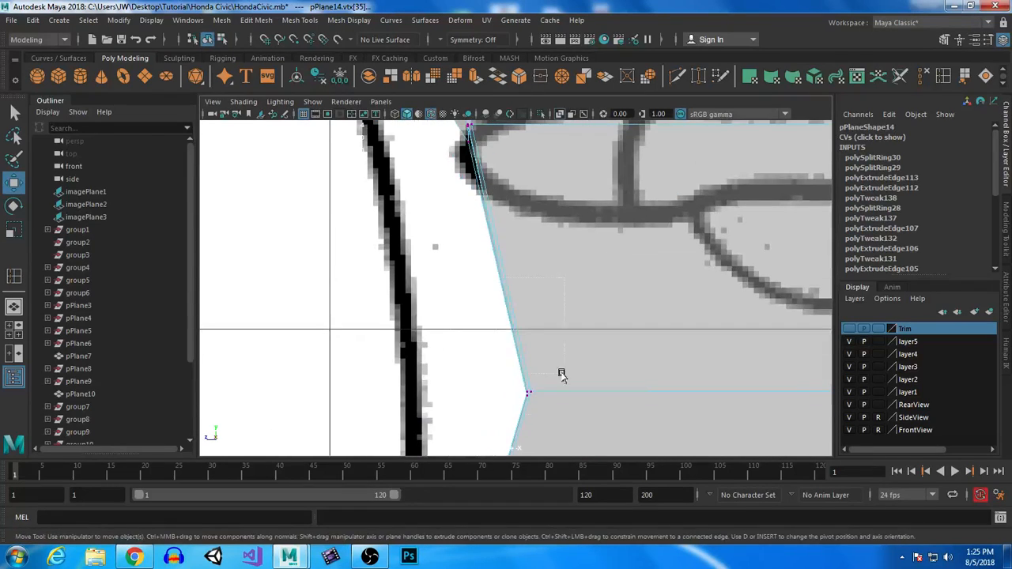
pyautogui.moveTo(470, 393); pyautogui.dragTo(389, 392)
# Move the door's upper rear vertices rearward onto the blueprint line and fit the top rear corner to the upper door line.
pyautogui.keyDown('alt'); pyautogui.moveTo(553, 203); pyautogui.dragTo(597, 343, button='middle'); pyautogui.keyUp('alt')
pyautogui.moveTo(614, 344); pyautogui.dragTo(614, 344)
pyautogui.moveTo(426, 231); pyautogui.dragTo(345, 233)
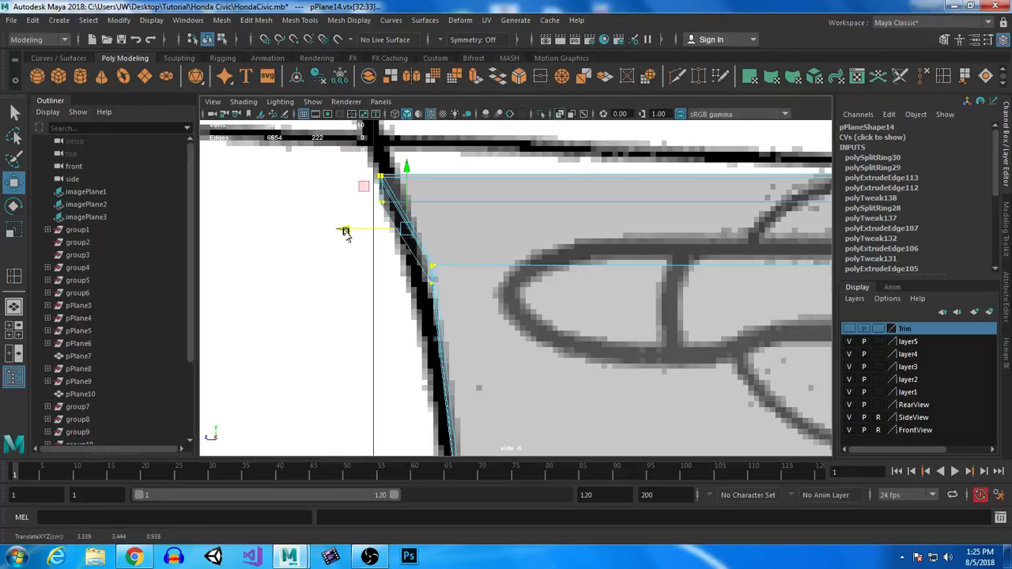
pyautogui.keyDown('alt'); pyautogui.moveTo(474, 210); pyautogui.dragTo(554, 400, button='middle'); pyautogui.keyUp('alt')
pyautogui.moveTo(463, 381); pyautogui.dragTo(467, 343)
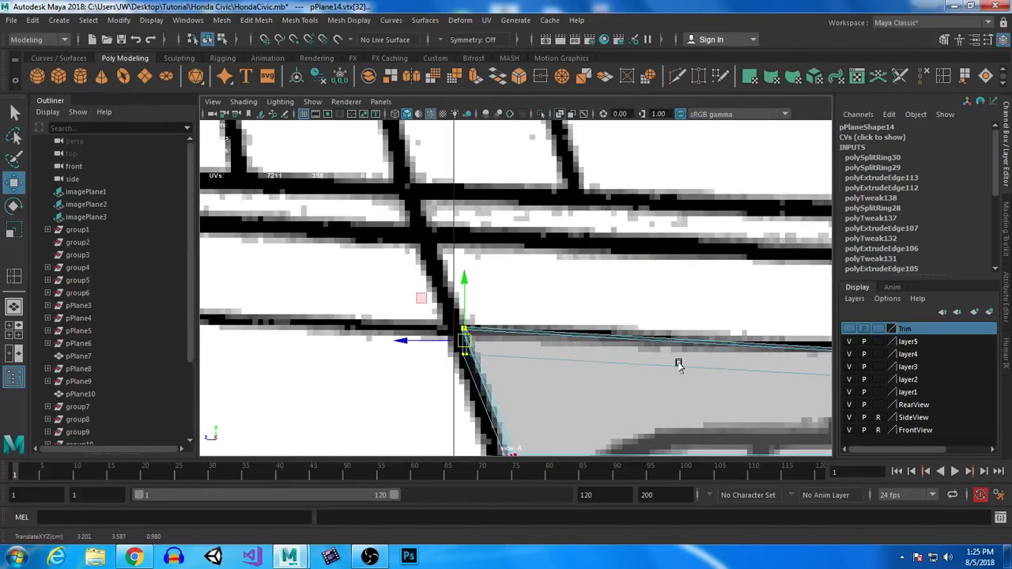
# Raise the three inner vertex groups along the door's top edge onto the blueprint's upper door line.
pyautogui.scroll(-7, 678, 364)
pyautogui.keyDown('alt'); pyautogui.moveTo(723, 371); pyautogui.dragTo(570, 378, button='middle'); pyautogui.keyUp('alt')
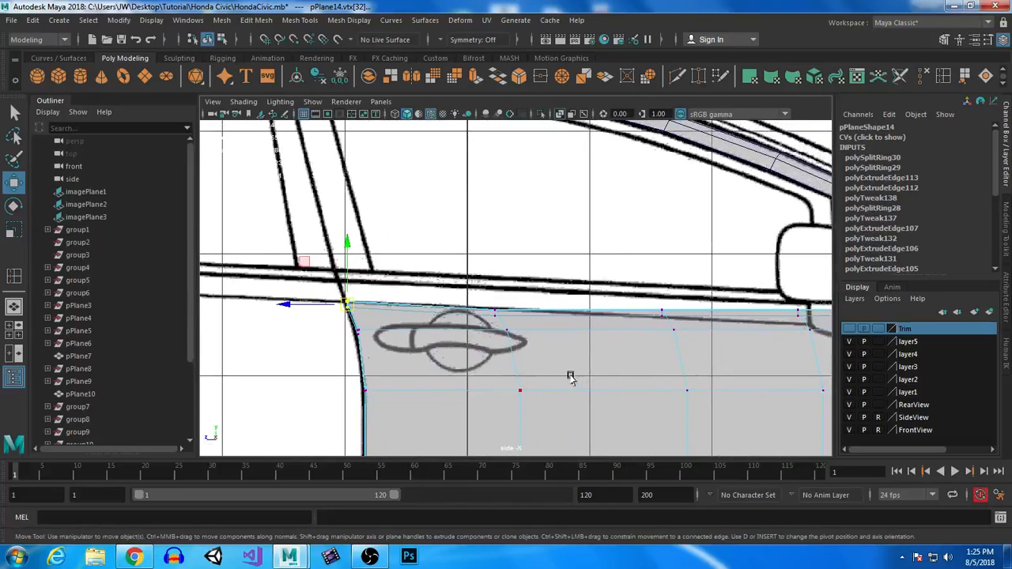
pyautogui.click(621, 285)
pyautogui.keyDown('alt'); pyautogui.moveTo(669, 349); pyautogui.dragTo(515, 312, button='middle'); pyautogui.keyUp('alt')
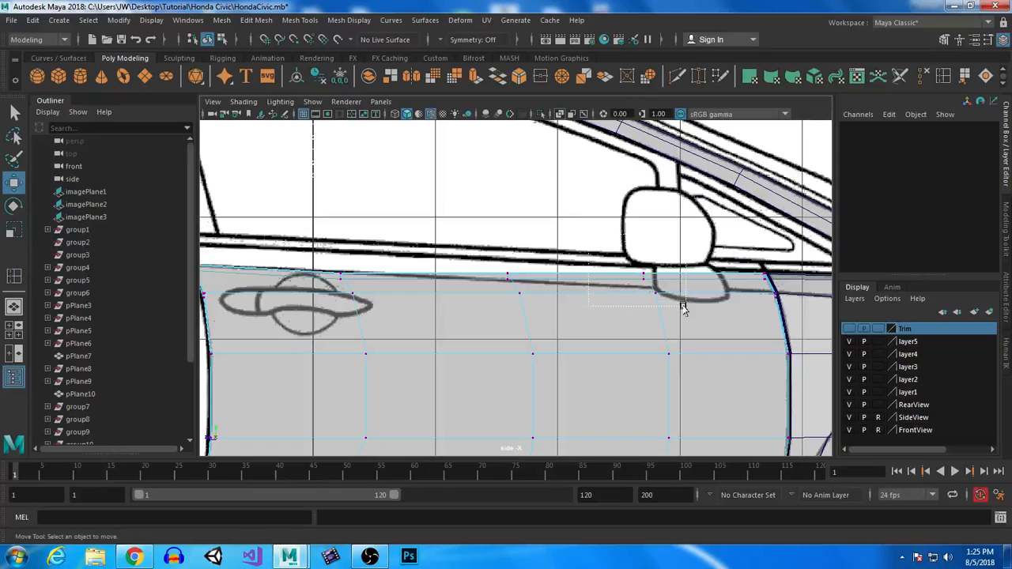
pyautogui.moveTo(683, 307); pyautogui.dragTo(684, 307)
pyautogui.moveTo(648, 223); pyautogui.dragTo(648, 216)
pyautogui.moveTo(452, 238); pyautogui.dragTo(530, 305)
pyautogui.moveTo(514, 222); pyautogui.dragTo(515, 210)
pyautogui.moveTo(281, 237); pyautogui.dragTo(372, 315)
pyautogui.moveTo(348, 219); pyautogui.dragTo(352, 202)
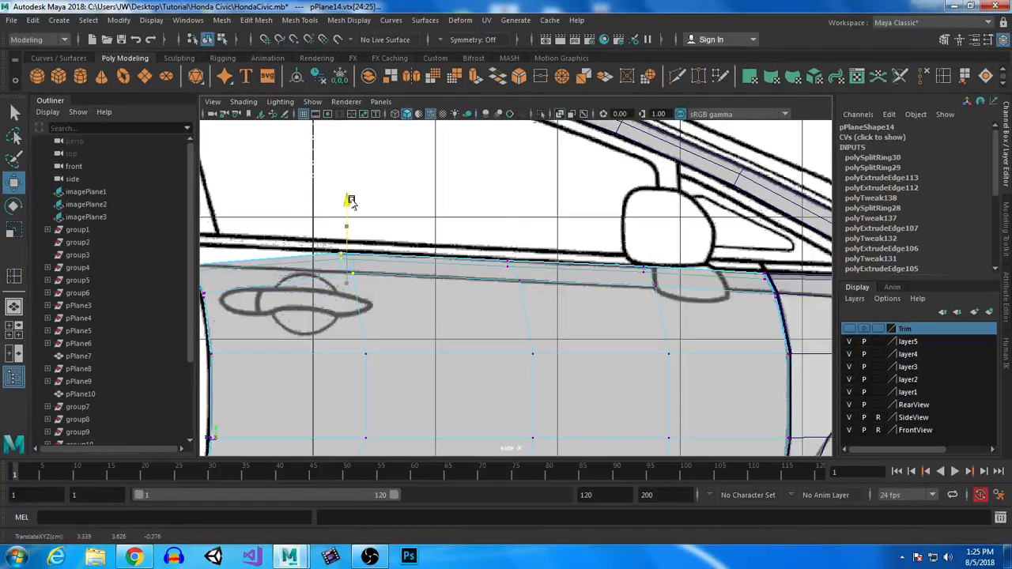
# Move the door's top rear corner vertices up and rearward to the blueprint's upper door line.
pyautogui.keyDown('alt'); pyautogui.moveTo(441, 297); pyautogui.dragTo(600, 292, button='middle'); pyautogui.keyUp('alt')
pyautogui.moveTo(336, 252); pyautogui.dragTo(355, 259)
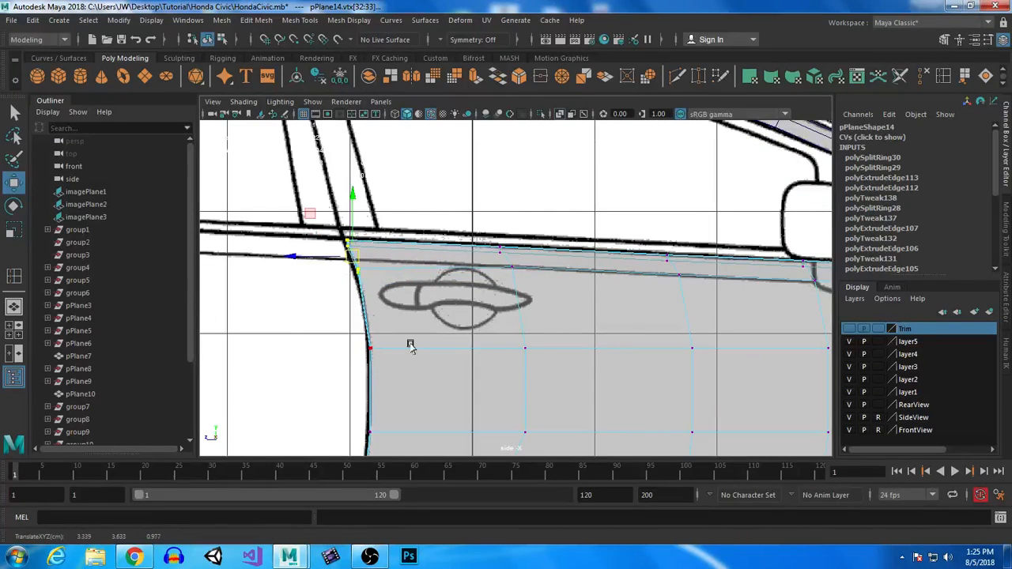
pyautogui.keyDown('alt'); pyautogui.moveTo(640, 389); pyautogui.dragTo(495, 348, button='middle'); pyautogui.keyUp('alt')
pyautogui.keyDown('alt'); pyautogui.moveTo(495, 348); pyautogui.dragTo(472, 291, button='right'); pyautogui.keyUp('alt')
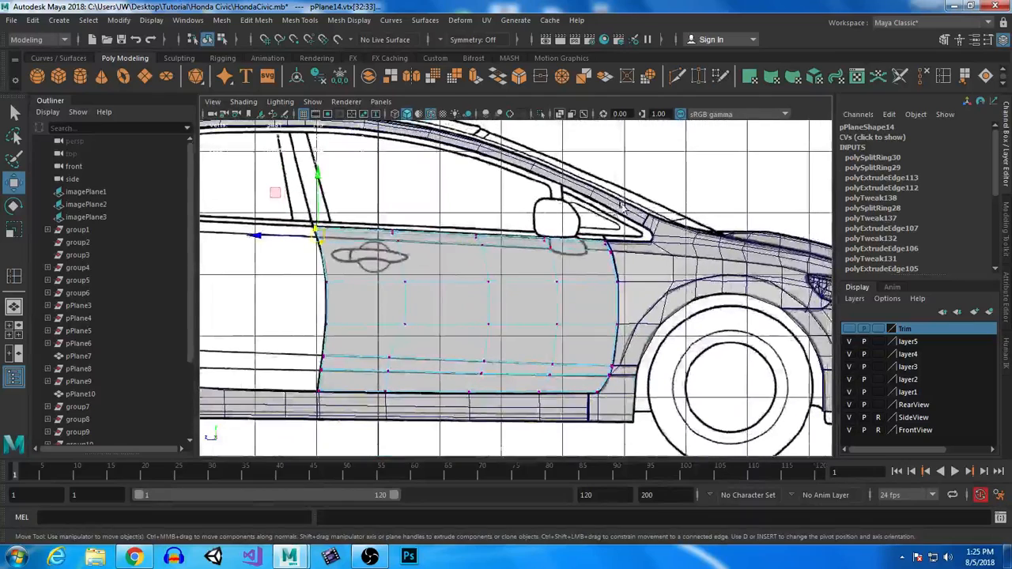
# Show the door and fender as a smooth mesh preview in the perspective view.
pyautogui.press('space')
pyautogui.press('space')
pyautogui.keyDown('alt'); pyautogui.moveTo(644, 226); pyautogui.dragTo(533, 319, button='right'); pyautogui.keyUp('alt')
pyautogui.keyDown('alt'); pyautogui.moveTo(533, 319); pyautogui.dragTo(527, 333); pyautogui.keyUp('alt')
pyautogui.moveTo(527, 332); pyautogui.dragTo(543, 306, button='right')
pyautogui.click(490, 219)
pyautogui.click(595, 287)
pyautogui.press('3')
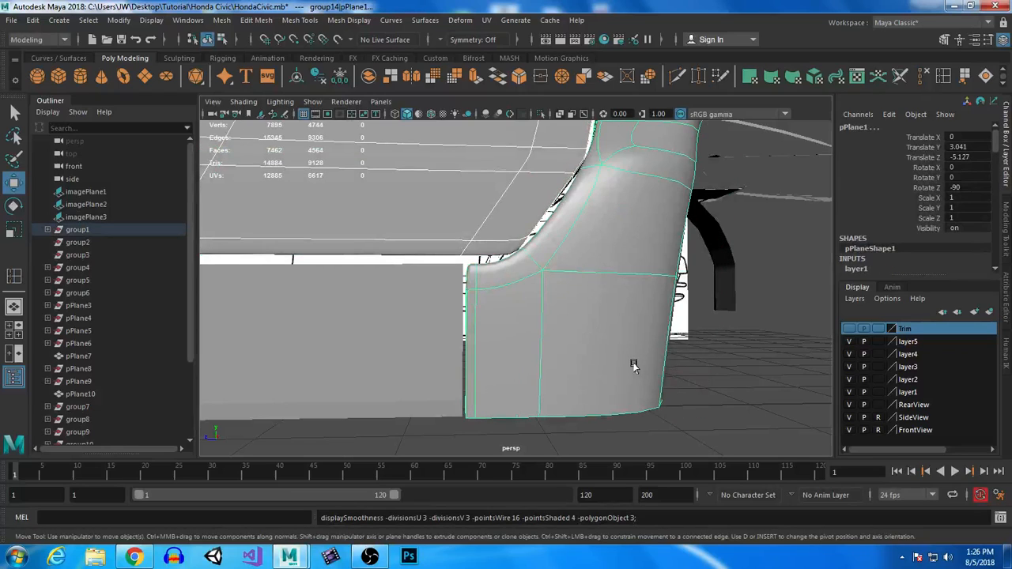
# Nudge the fender's edge vertices along the lower door gap to follow the door's curved corner.
pyautogui.keyDown('alt'); pyautogui.moveTo(633, 363); pyautogui.dragTo(550, 329); pyautogui.keyUp('alt')
pyautogui.moveTo(554, 192); pyautogui.dragTo(495, 193, button='right')
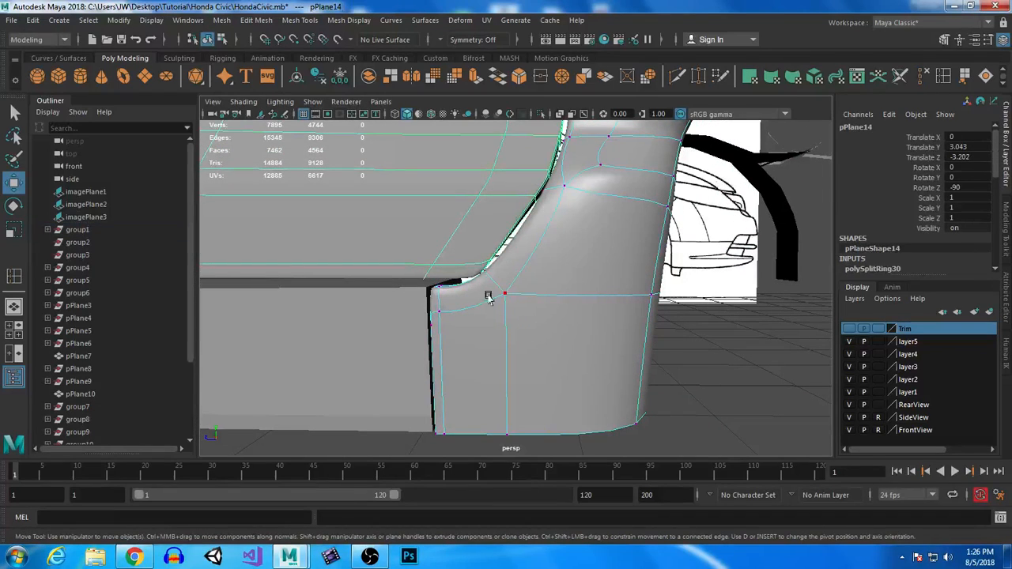
pyautogui.click(495, 284)
pyautogui.moveTo(437, 282); pyautogui.dragTo(431, 289)
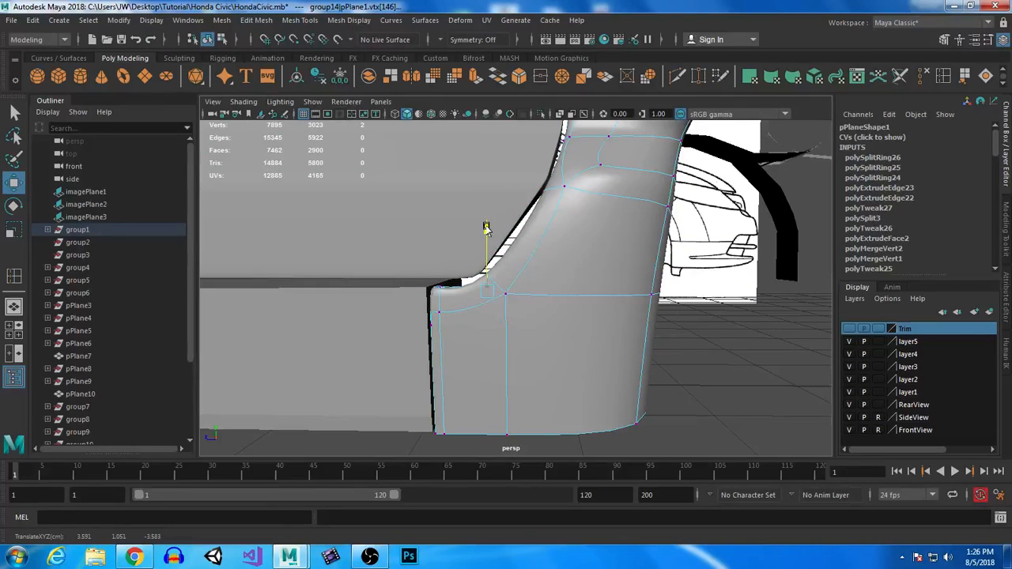
pyautogui.moveTo(423, 288); pyautogui.dragTo(425, 289)
pyautogui.moveTo(490, 186); pyautogui.dragTo(495, 189)
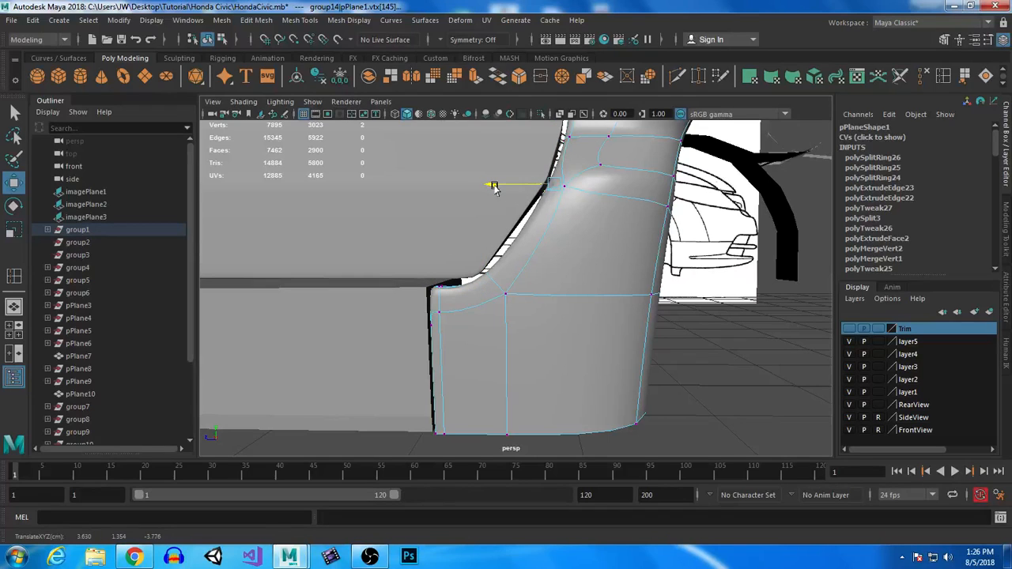
# Adjust the door's lower front edge vertices around the trim line to even out the gap to the fender.
pyautogui.keyDown('alt'); pyautogui.moveTo(534, 210); pyautogui.dragTo(509, 283, button='middle'); pyautogui.keyUp('alt')
pyautogui.keyDown('alt'); pyautogui.moveTo(488, 284); pyautogui.dragTo(480, 314); pyautogui.keyUp('alt')
pyautogui.keyDown('alt'); pyautogui.moveTo(480, 314); pyautogui.dragTo(486, 332, button='middle'); pyautogui.keyUp('alt')
pyautogui.keyDown('alt'); pyautogui.moveTo(486, 332); pyautogui.dragTo(492, 362, button='right'); pyautogui.keyUp('alt')
pyautogui.keyDown('alt'); pyautogui.moveTo(491, 362); pyautogui.dragTo(500, 379, button='middle'); pyautogui.keyUp('alt')
pyautogui.click(429, 389)
pyautogui.rightClick(467, 286)
pyautogui.moveTo(468, 285); pyautogui.dragTo(409, 193, button='right')
pyautogui.keyDown('alt'); pyautogui.moveTo(449, 336); pyautogui.dragTo(457, 319); pyautogui.keyUp('alt')
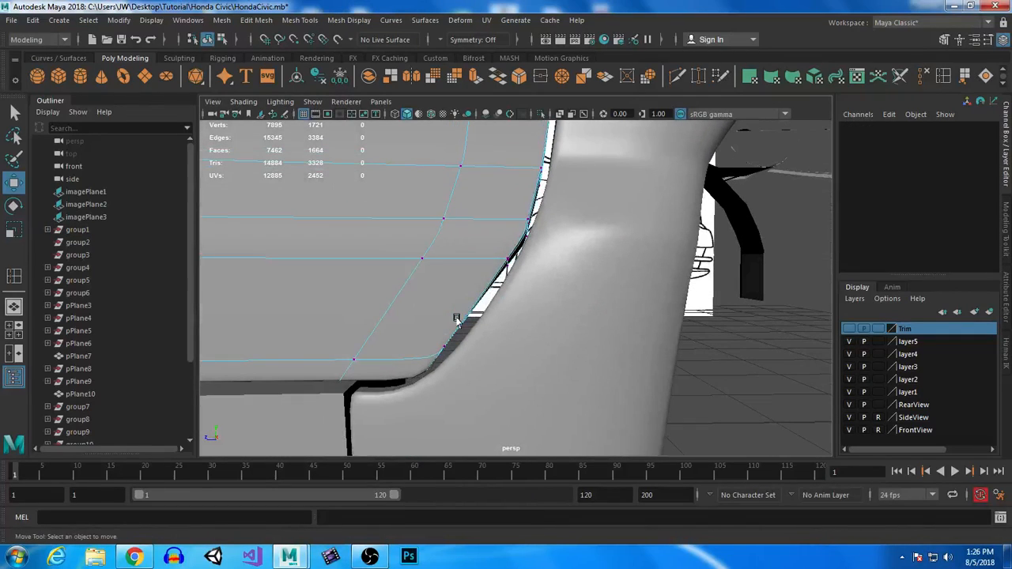
pyautogui.click(530, 237)
pyautogui.moveTo(525, 177); pyautogui.dragTo(521, 176)
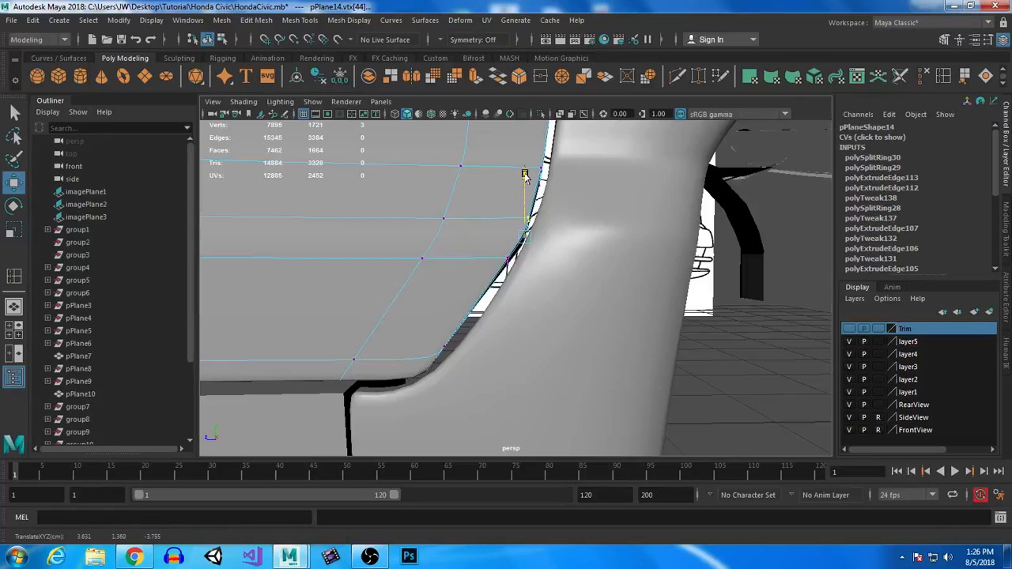
pyautogui.moveTo(490, 249); pyautogui.dragTo(507, 273)
pyautogui.moveTo(461, 240); pyautogui.dragTo(462, 239)
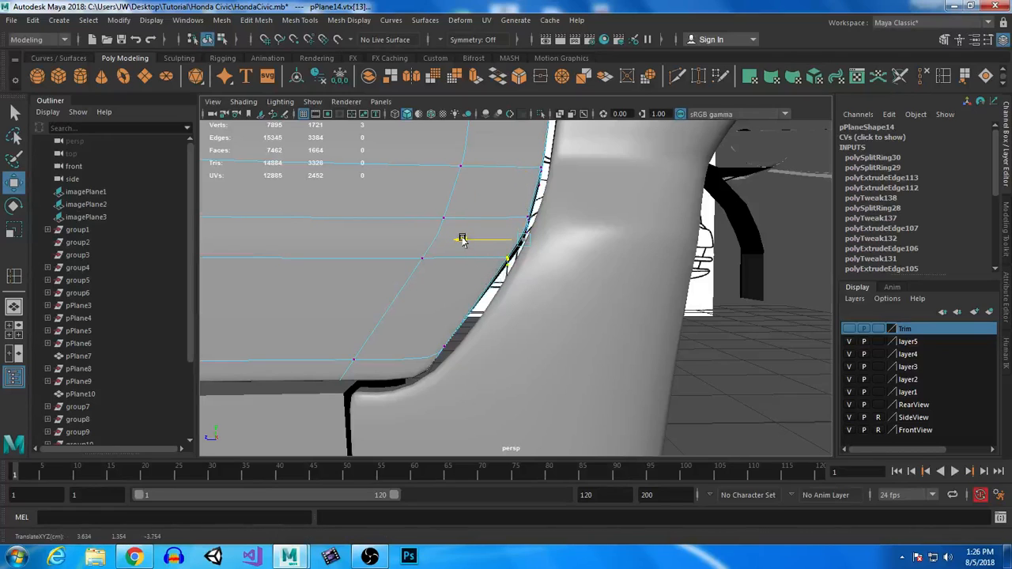
# Fine-tune the vertices at the front end of the door's lower trim line along Z in the side view.
pyautogui.keyDown('alt'); pyautogui.moveTo(514, 304); pyautogui.dragTo(603, 384); pyautogui.keyUp('alt')
pyautogui.press('space')
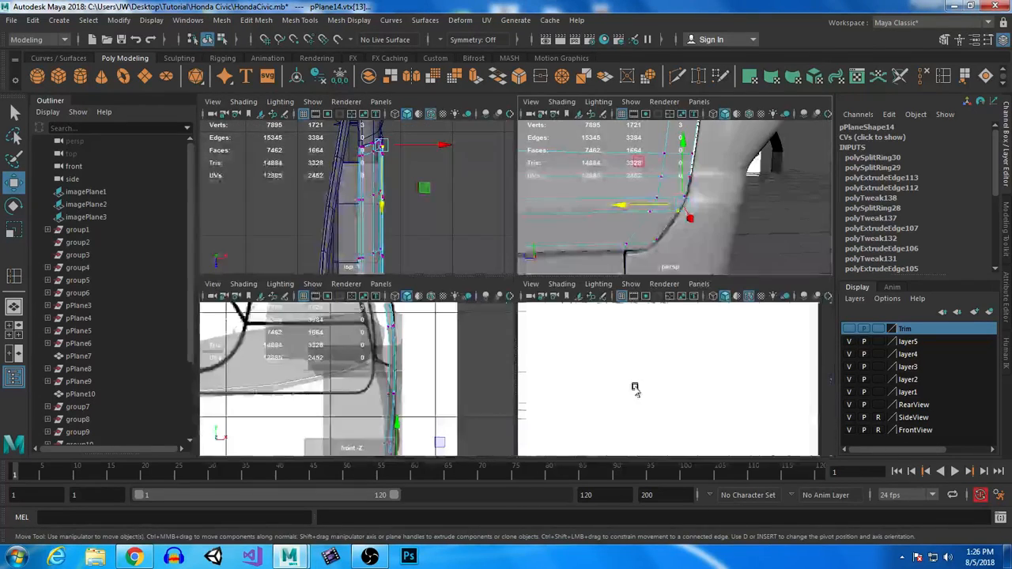
pyautogui.press('space')
pyautogui.scroll(2, 688, 360)
pyautogui.scroll(3, 599, 356)
pyautogui.scroll(2, 651, 334)
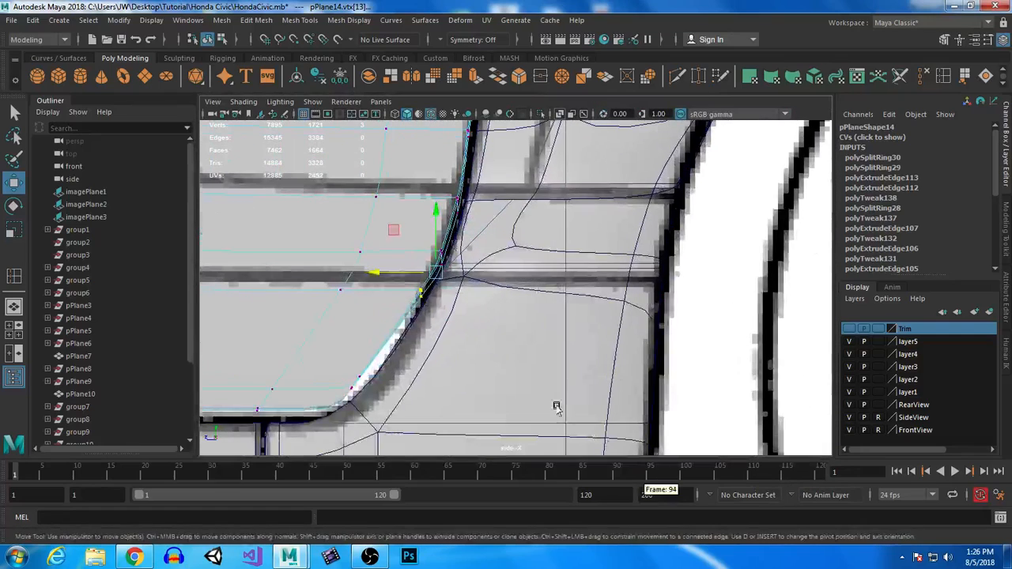
pyautogui.scroll(2, 556, 406)
pyautogui.scroll(2, 490, 267)
pyautogui.moveTo(457, 255); pyautogui.dragTo(457, 255)
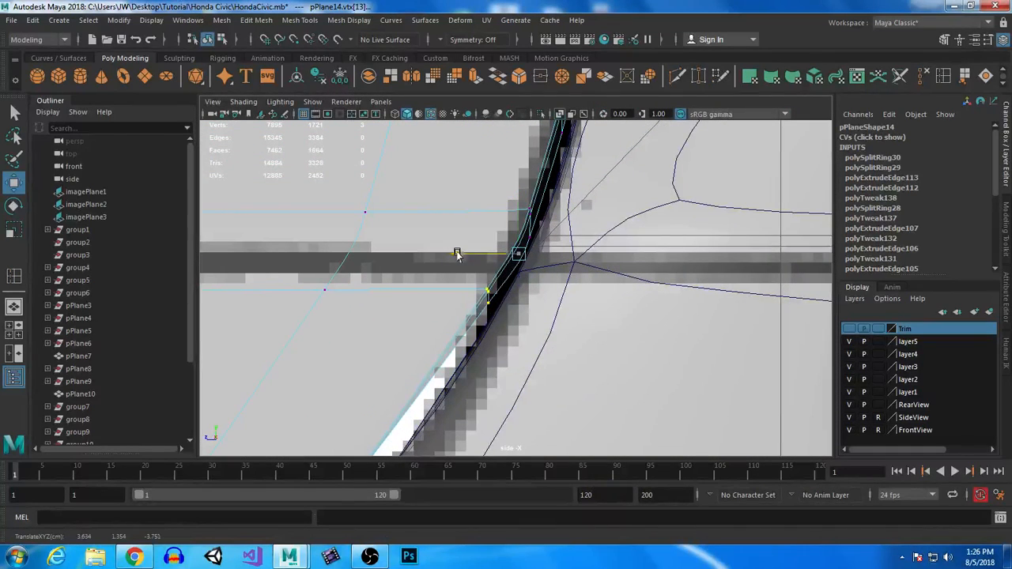
# Shift the door's lower front corner vertices forward and up toward the fender's curved edge.
pyautogui.keyDown('alt'); pyautogui.moveTo(475, 349); pyautogui.dragTo(522, 334, button='middle'); pyautogui.keyUp('alt')
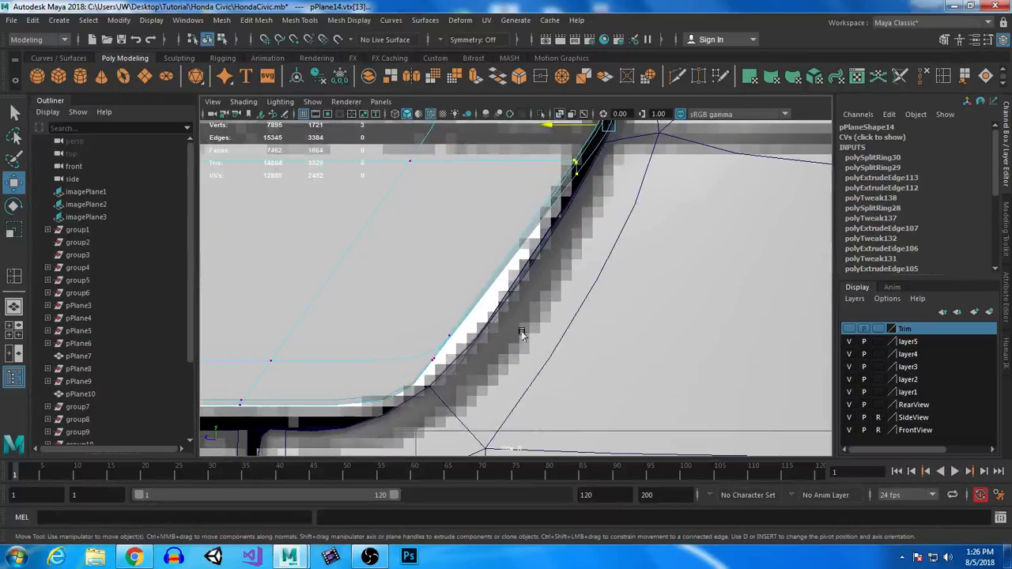
pyautogui.moveTo(345, 403); pyautogui.dragTo(341, 405)
pyautogui.moveTo(419, 286); pyautogui.dragTo(485, 385)
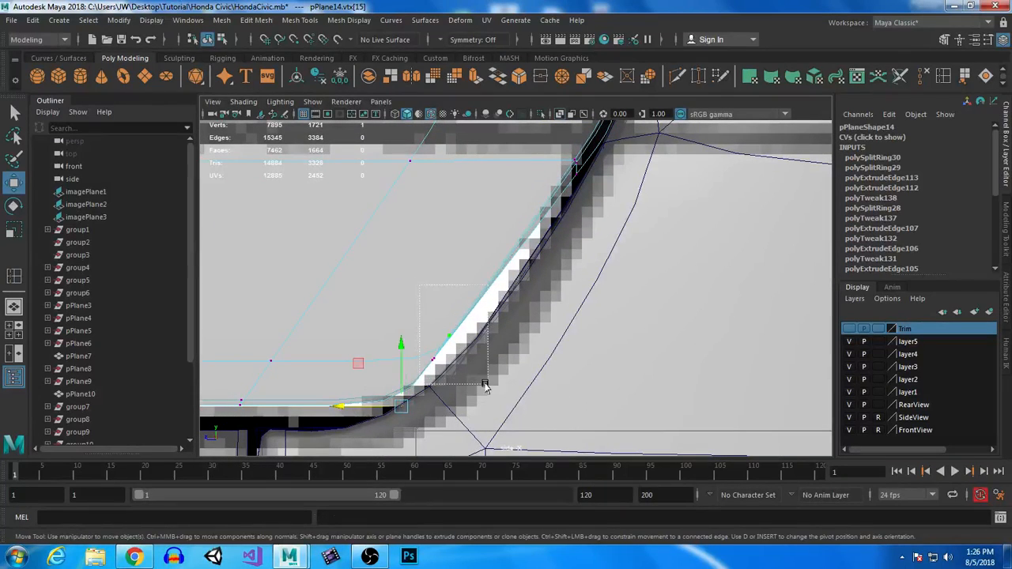
pyautogui.moveTo(340, 403); pyautogui.dragTo(347, 405)
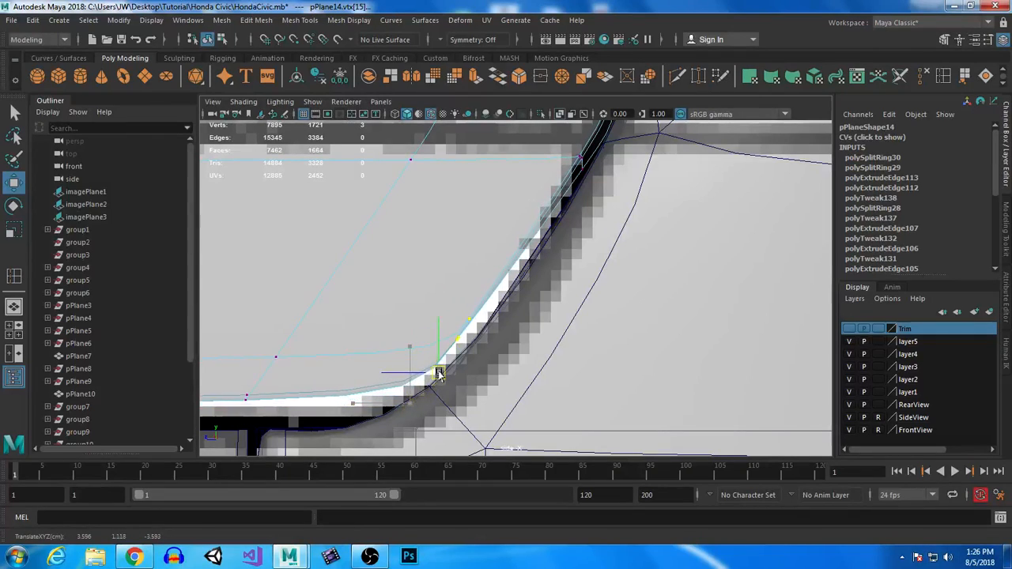
pyautogui.moveTo(445, 367)
pyautogui.mouseDown()
pyautogui.moveTo(429, 380)
pyautogui.moveTo(456, 363)
pyautogui.mouseUp()
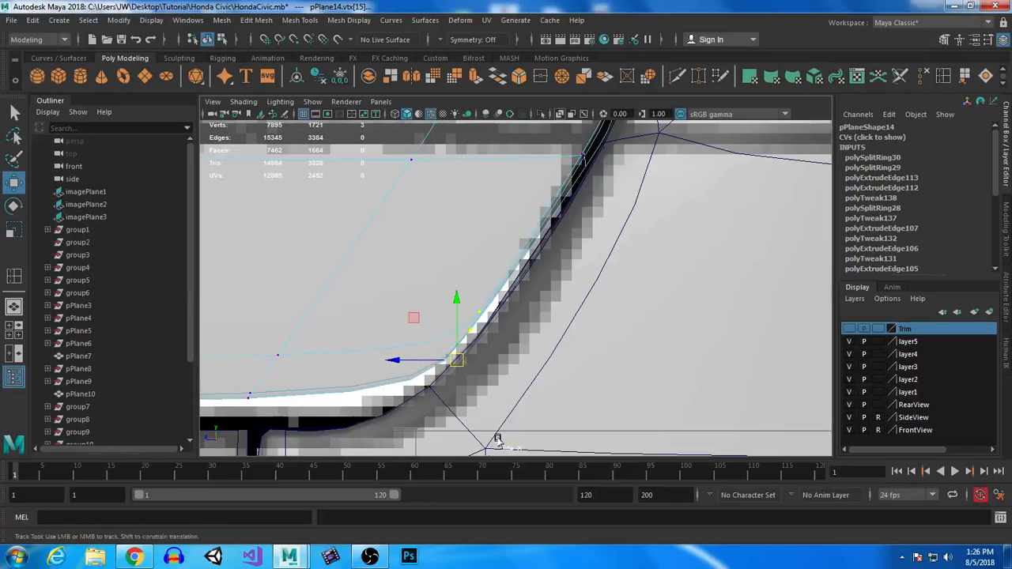
# Move the vertices of the door's bottom edge behind the front corner down and rearward onto the blueprint line.
pyautogui.keyDown('alt'); pyautogui.moveTo(498, 439); pyautogui.dragTo(567, 376, button='middle'); pyautogui.keyUp('alt')
pyautogui.moveTo(458, 342); pyautogui.dragTo(436, 365)
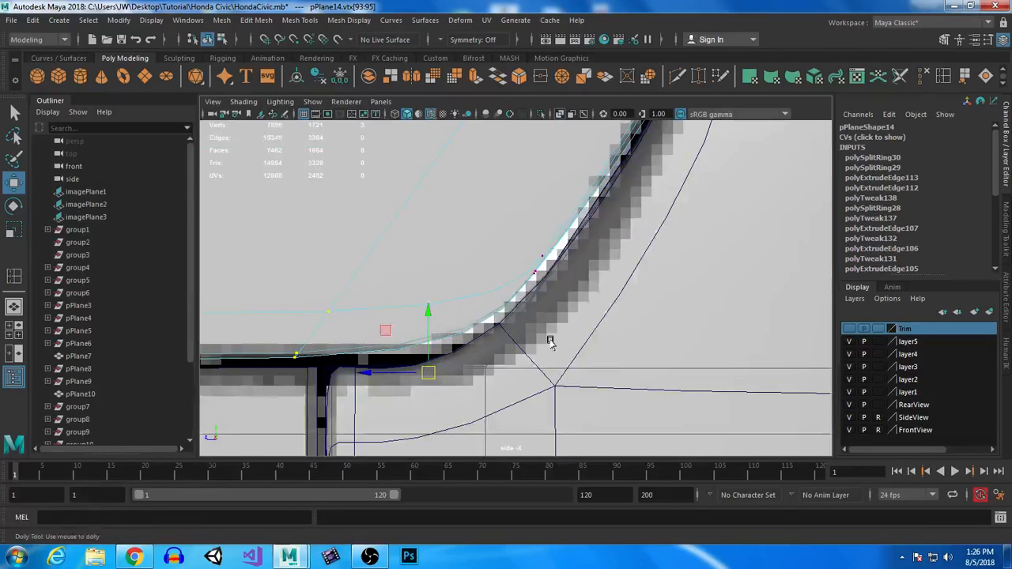
# Examine the smoothed door's fit against the fender and the inner border edges at its lower trim line.
pyautogui.scroll(-8, 551, 342)
pyautogui.moveTo(452, 192); pyautogui.dragTo(515, 175, button='right')
pyautogui.press('space')
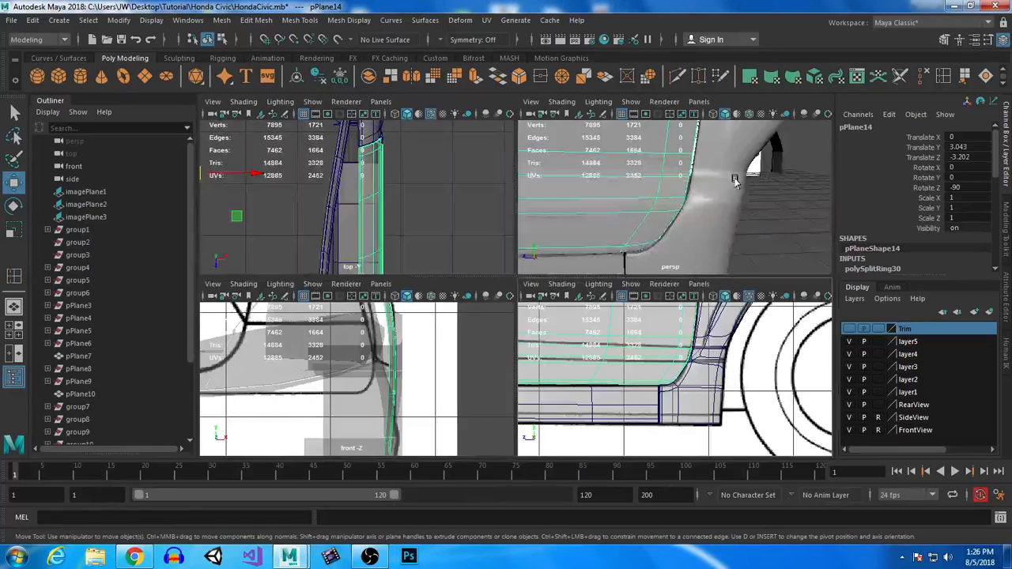
pyautogui.press('space')
pyautogui.keyDown('alt'); pyautogui.moveTo(726, 318); pyautogui.dragTo(620, 283); pyautogui.keyUp('alt')
pyautogui.scroll(-5, 664, 308)
pyautogui.click(624, 374)
pyautogui.keyDown('alt'); pyautogui.moveTo(623, 375); pyautogui.dragTo(585, 350); pyautogui.keyUp('alt')
pyautogui.click(417, 285)
pyautogui.scroll(3, 472, 204)
pyautogui.scroll(5, 472, 202)
pyautogui.rightClick(609, 285)
pyautogui.click(608, 158)
pyautogui.click(601, 309)
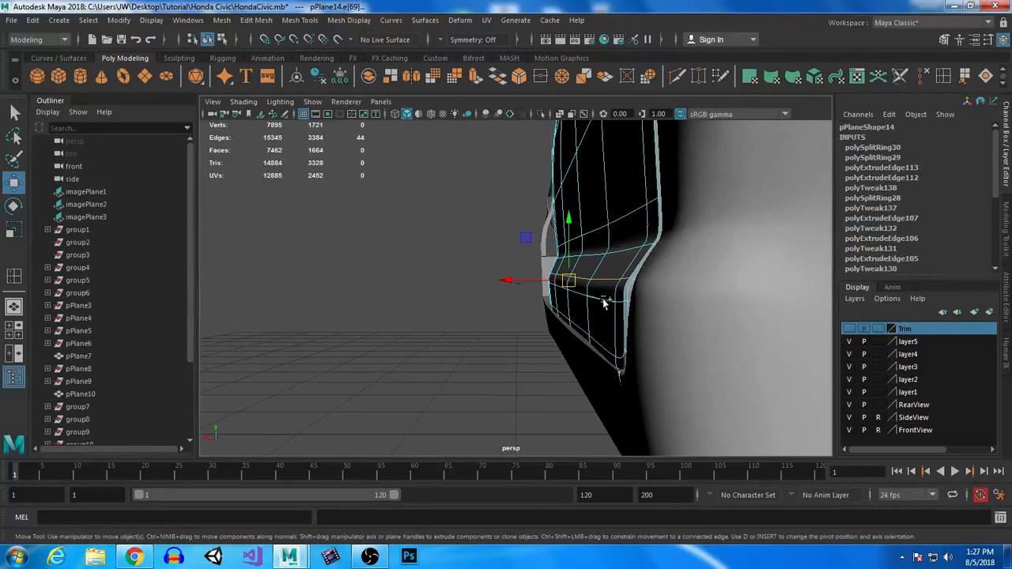
pyautogui.keyDown('alt'); pyautogui.moveTo(571, 320); pyautogui.dragTo(656, 391); pyautogui.keyUp('alt')
pyautogui.click(538, 291)
pyautogui.keyDown('alt'); pyautogui.moveTo(639, 283); pyautogui.dragTo(587, 235); pyautogui.keyUp('alt')
pyautogui.keyDown('alt'); pyautogui.moveTo(531, 373); pyautogui.dragTo(674, 174); pyautogui.keyUp('alt')
# Turn off the smooth mesh preview for the door and fender.
pyautogui.click(673, 174)
pyautogui.keyDown('shift'); pyautogui.click(526, 248); pyautogui.keyUp('shift')
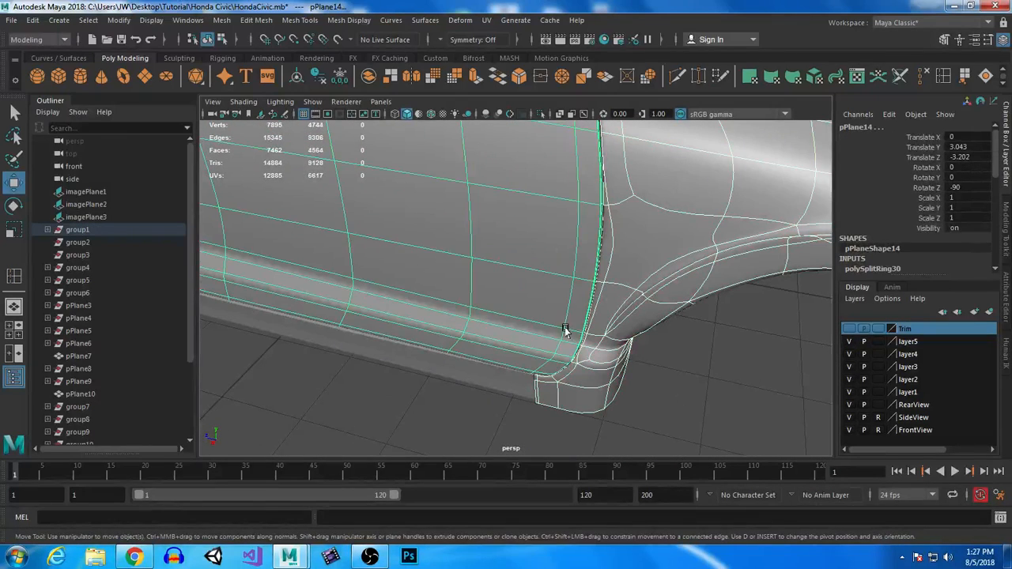
pyautogui.press('1')
pyautogui.click(497, 420)
# Select the edge loop just below the door's top edge and nudge it along X.
pyautogui.keyDown('alt'); pyautogui.moveTo(530, 422); pyautogui.dragTo(412, 383); pyautogui.keyUp('alt')
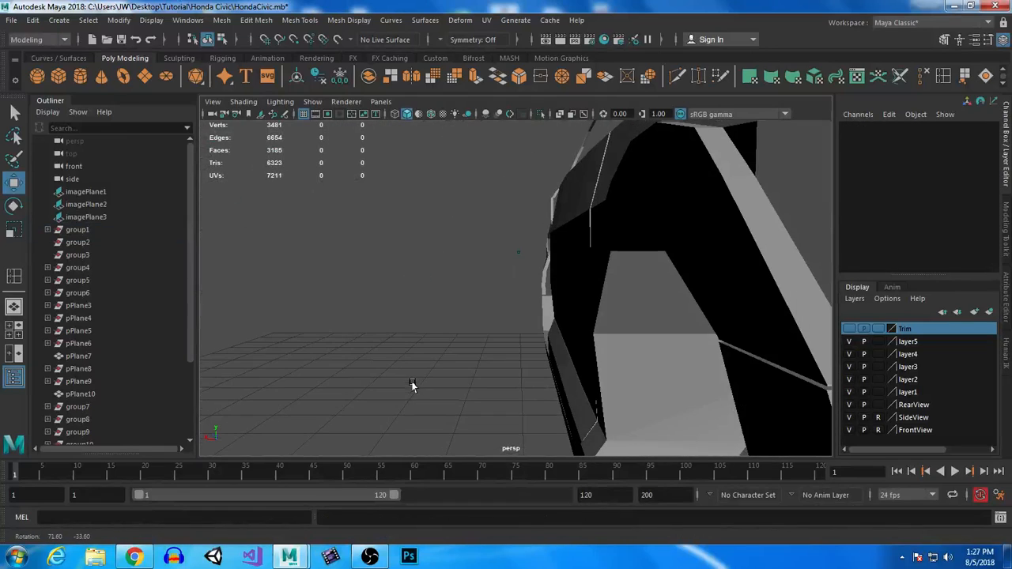
pyautogui.keyDown('alt'); pyautogui.moveTo(412, 383); pyautogui.dragTo(475, 424, button='middle'); pyautogui.keyUp('alt')
pyautogui.keyDown('alt'); pyautogui.moveTo(476, 230); pyautogui.dragTo(543, 345, button='right'); pyautogui.keyUp('alt')
pyautogui.moveTo(544, 346)
pyautogui.keyDown('alt'); pyautogui.mouseDown()
pyautogui.moveTo(583, 343)
pyautogui.moveTo(559, 345)
pyautogui.mouseUp(); pyautogui.keyUp('alt')
pyautogui.moveTo(583, 260); pyautogui.dragTo(569, 159, button='right')
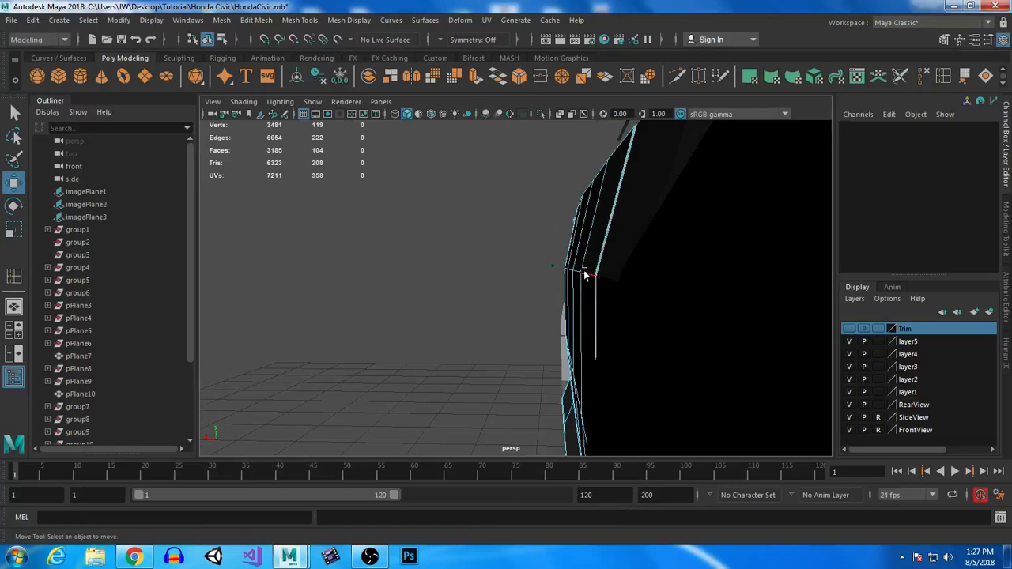
pyautogui.click(584, 291)
pyautogui.moveTo(507, 271); pyautogui.dragTo(510, 272)
# Adjust the height of the edge loop just below the door's top edge.
pyautogui.keyDown('alt'); pyautogui.moveTo(480, 168); pyautogui.dragTo(577, 296, button='right'); pyautogui.keyUp('alt')
pyautogui.keyDown('alt'); pyautogui.moveTo(577, 296); pyautogui.dragTo(480, 300); pyautogui.keyUp('alt')
pyautogui.keyDown('alt'); pyautogui.moveTo(576, 244); pyautogui.dragTo(499, 242); pyautogui.keyUp('alt')
pyautogui.click(557, 233)
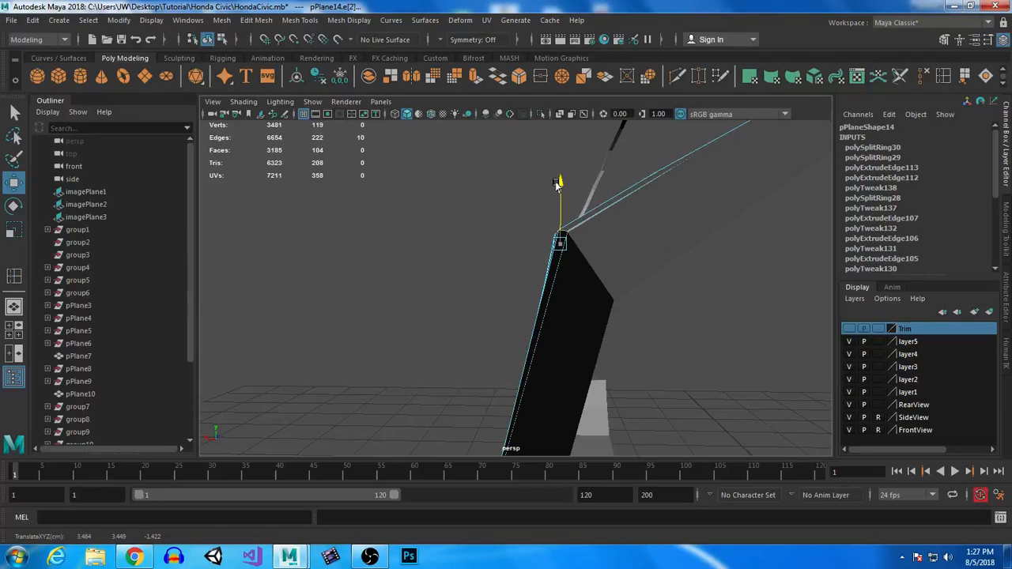
pyautogui.moveTo(557, 186); pyautogui.dragTo(555, 186)
pyautogui.scroll(6, 552, 192)
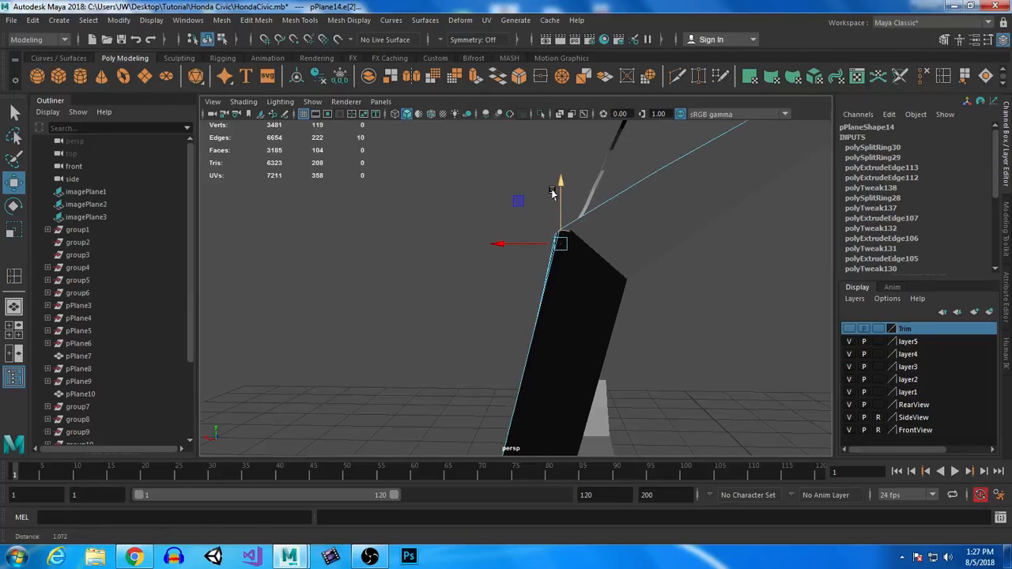
pyautogui.keyDown('alt'); pyautogui.moveTo(561, 243); pyautogui.dragTo(556, 264, button='middle'); pyautogui.keyUp('alt')
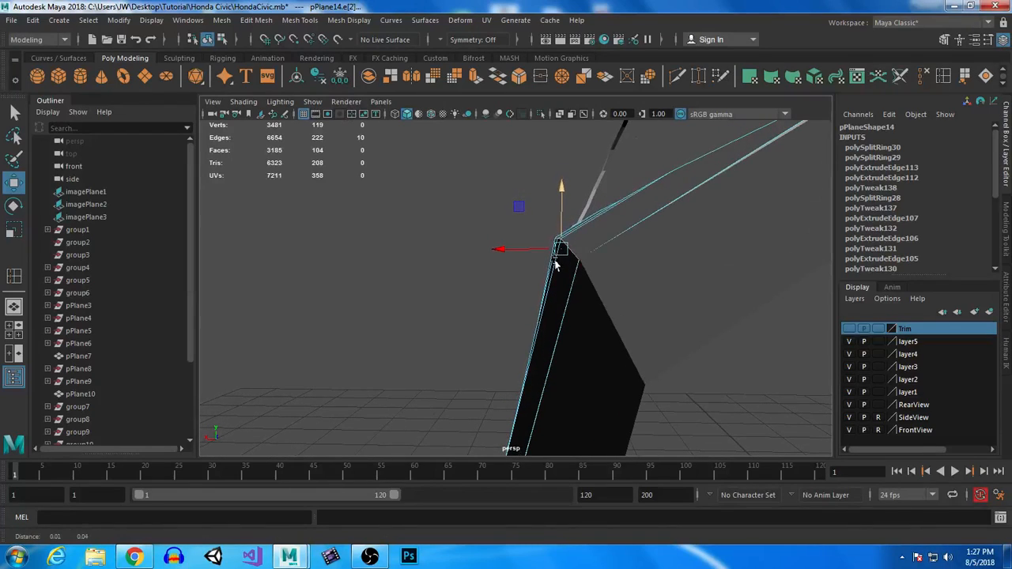
pyautogui.moveTo(560, 189); pyautogui.dragTo(580, 242)
pyautogui.moveTo(577, 180); pyautogui.dragTo(575, 182)
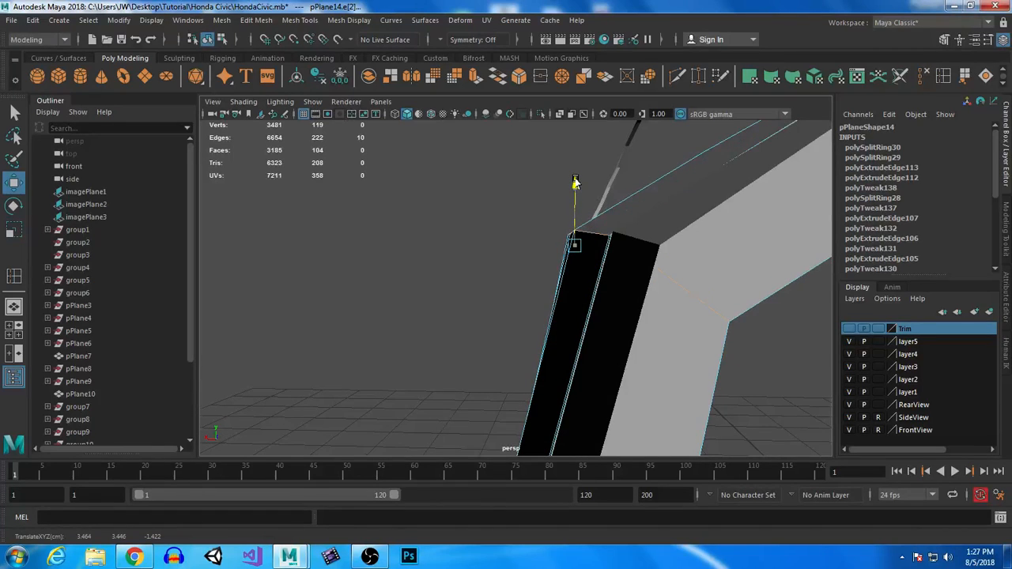
# Move the upper edge loop's pivot forward to the door's front end and reposition the loop against the fender.
pyautogui.keyDown('alt'); pyautogui.moveTo(553, 244); pyautogui.dragTo(648, 224); pyautogui.keyUp('alt')
pyautogui.keyDown('alt'); pyautogui.moveTo(648, 224); pyautogui.dragTo(625, 299, button='middle'); pyautogui.keyUp('alt')
pyautogui.keyDown('alt'); pyautogui.moveTo(625, 298); pyautogui.dragTo(446, 212, button='right'); pyautogui.keyUp('alt')
pyautogui.press('d')
pyautogui.moveTo(289, 290); pyautogui.dragTo(522, 289, button='middle')
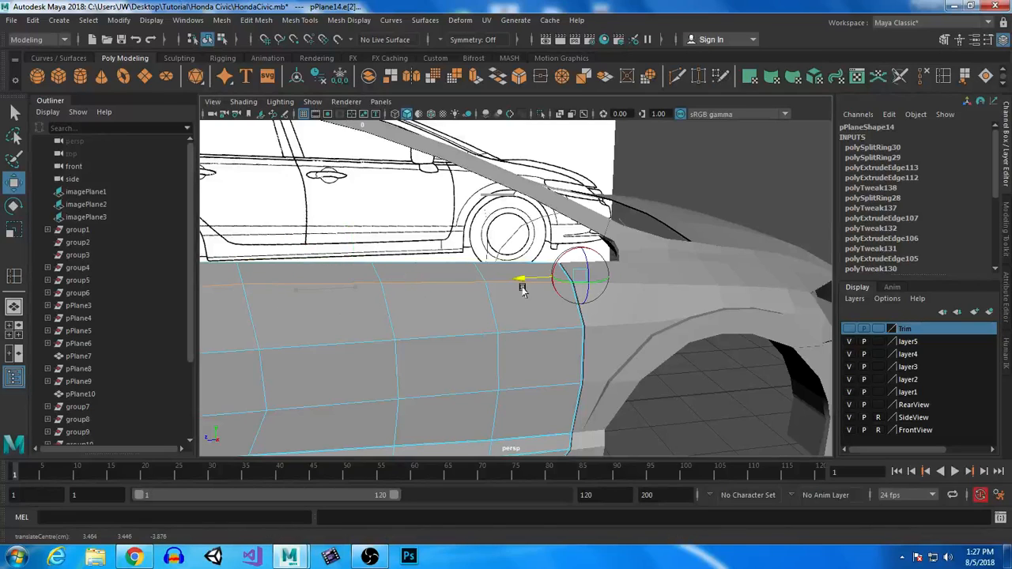
pyautogui.press('d')
pyautogui.keyDown('alt'); pyautogui.moveTo(515, 290); pyautogui.dragTo(574, 360, button='right'); pyautogui.keyUp('alt')
pyautogui.keyDown('alt'); pyautogui.moveTo(574, 360); pyautogui.dragTo(539, 353); pyautogui.keyUp('alt')
pyautogui.moveTo(407, 210); pyautogui.dragTo(378, 192)
pyautogui.moveTo(527, 309)
pyautogui.keyDown('alt'); pyautogui.mouseDown()
pyautogui.moveTo(589, 310)
pyautogui.moveTo(401, 324)
pyautogui.moveTo(224, 305)
pyautogui.moveTo(515, 348)
pyautogui.moveTo(434, 282)
pyautogui.moveTo(563, 420)
pyautogui.moveTo(601, 372)
pyautogui.moveTo(517, 372)
pyautogui.moveTo(408, 313)
pyautogui.moveTo(509, 294)
pyautogui.moveTo(545, 400)
pyautogui.moveTo(530, 384)
pyautogui.moveTo(529, 348)
pyautogui.moveTo(556, 303)
pyautogui.moveTo(672, 467)
pyautogui.moveTo(572, 361)
pyautogui.moveTo(569, 371)
pyautogui.moveTo(554, 215)
pyautogui.moveTo(522, 254)
pyautogui.moveTo(513, 300)
pyautogui.mouseUp(); pyautogui.keyUp('alt')
pyautogui.keyDown('alt'); pyautogui.moveTo(513, 301); pyautogui.dragTo(530, 210, button='middle'); pyautogui.keyUp('alt')
pyautogui.keyDown('alt'); pyautogui.moveTo(530, 209); pyautogui.dragTo(536, 316); pyautogui.keyUp('alt')
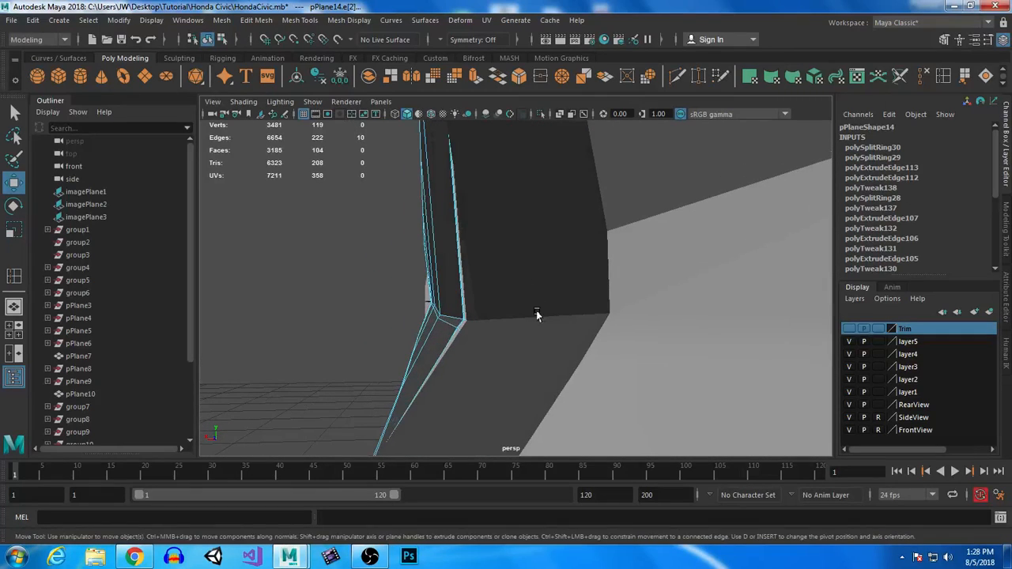
# Move the edges at the front door panel's lower front corner slightly along the X axis.
pyautogui.moveTo(387, 314); pyautogui.dragTo(377, 313)
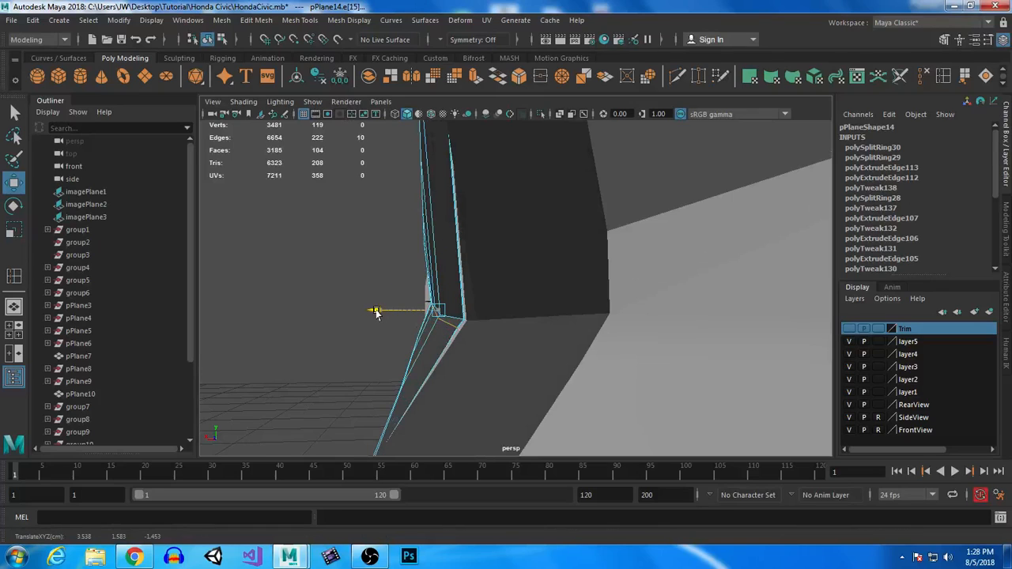
pyautogui.keyDown('alt'); pyautogui.moveTo(461, 381); pyautogui.dragTo(497, 304, button='middle'); pyautogui.keyUp('alt')
pyautogui.keyDown('alt'); pyautogui.moveTo(497, 304); pyautogui.dragTo(436, 335); pyautogui.keyUp('alt')
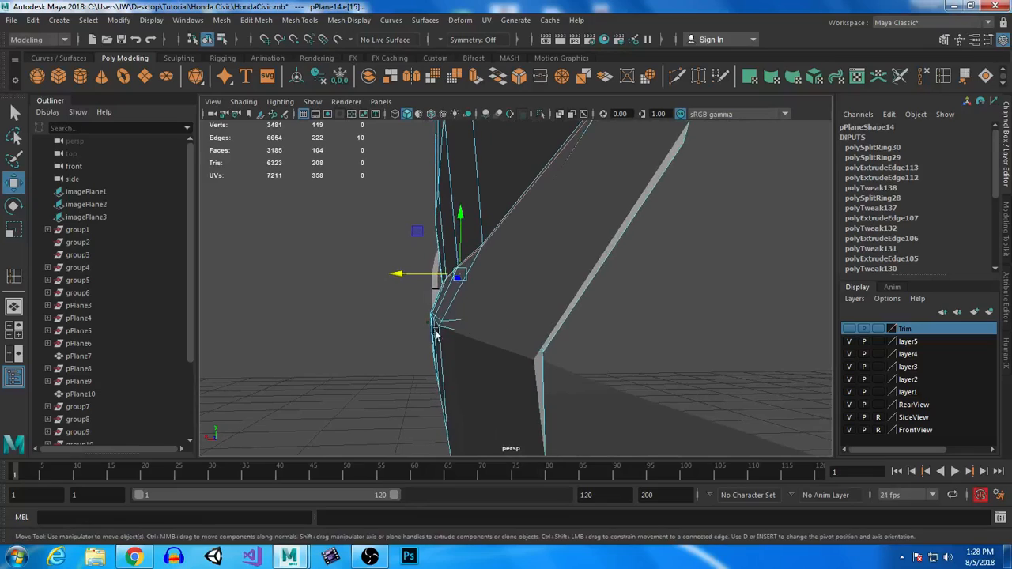
pyautogui.moveTo(377, 315); pyautogui.dragTo(377, 315)
pyautogui.keyDown('ctrl'); pyautogui.doubleClick(443, 331); pyautogui.keyUp('ctrl')
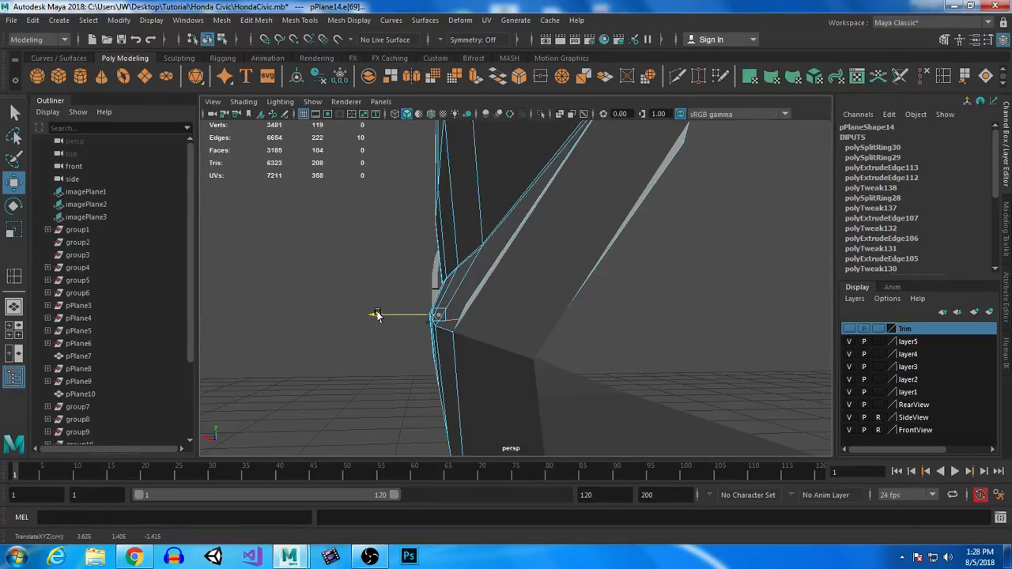
# Show the front door and fender with smooth mesh preview and inspect the gap between them and the overall side profile.
pyautogui.keyDown('alt'); pyautogui.moveTo(490, 409); pyautogui.dragTo(577, 294); pyautogui.keyUp('alt')
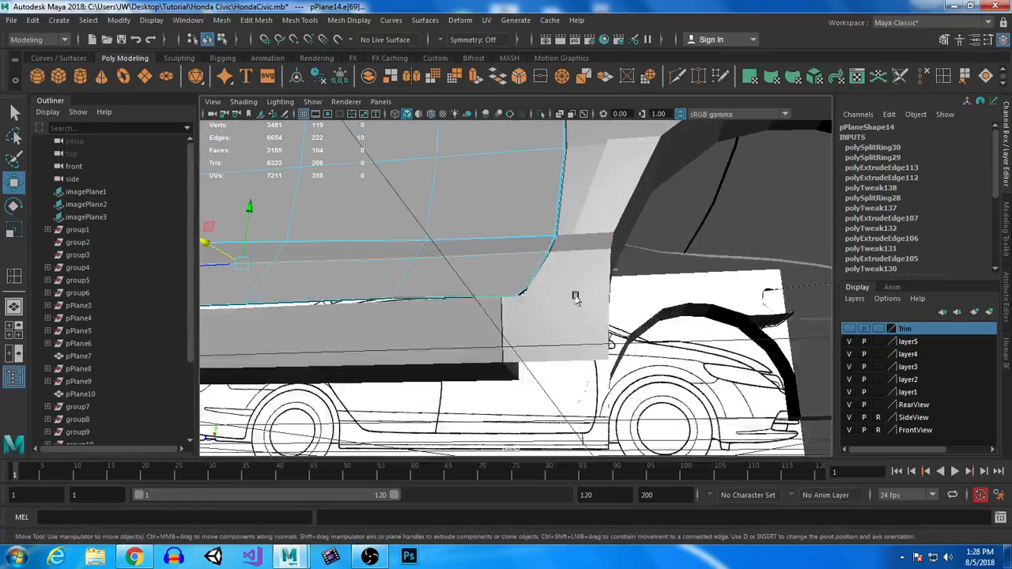
pyautogui.click(587, 282)
pyautogui.press('3')
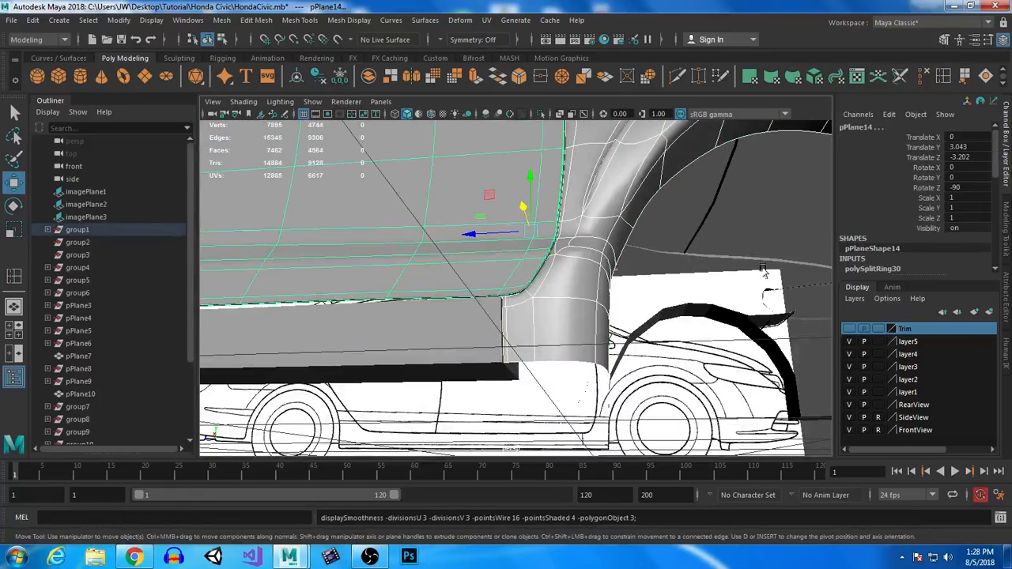
pyautogui.click(741, 219)
pyautogui.keyDown('alt'); pyautogui.moveTo(659, 329); pyautogui.dragTo(689, 375); pyautogui.keyUp('alt')
pyautogui.keyDown('alt'); pyautogui.moveTo(689, 375); pyautogui.dragTo(631, 337, button='right'); pyautogui.keyUp('alt')
pyautogui.keyDown('alt'); pyautogui.moveTo(630, 337); pyautogui.dragTo(630, 388); pyautogui.keyUp('alt')
pyautogui.click(616, 364)
pyautogui.keyDown('alt'); pyautogui.moveTo(631, 388); pyautogui.dragTo(556, 309, button='right'); pyautogui.keyUp('alt')
pyautogui.moveTo(556, 309)
pyautogui.keyDown('alt'); pyautogui.mouseDown()
pyautogui.moveTo(549, 314)
pyautogui.moveTo(550, 290)
pyautogui.moveTo(609, 305)
pyautogui.moveTo(545, 299)
pyautogui.mouseUp(); pyautogui.keyUp('alt')
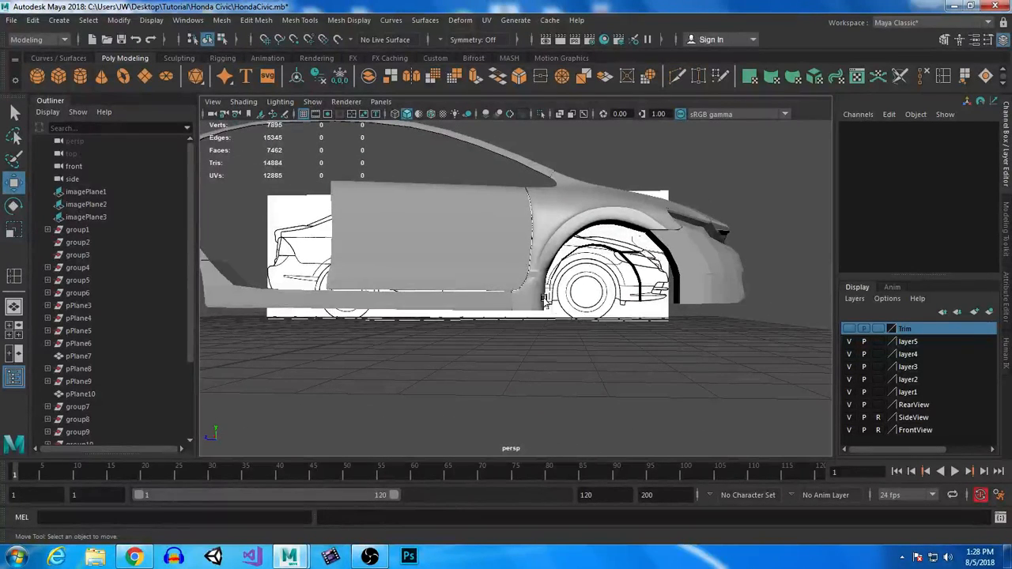
# Select the front door and front fender and return both to the unsmoothed display.
pyautogui.keyDown('alt'); pyautogui.moveTo(445, 230); pyautogui.dragTo(488, 251); pyautogui.keyUp('alt')
pyautogui.click(488, 251)
pyautogui.click(538, 213)
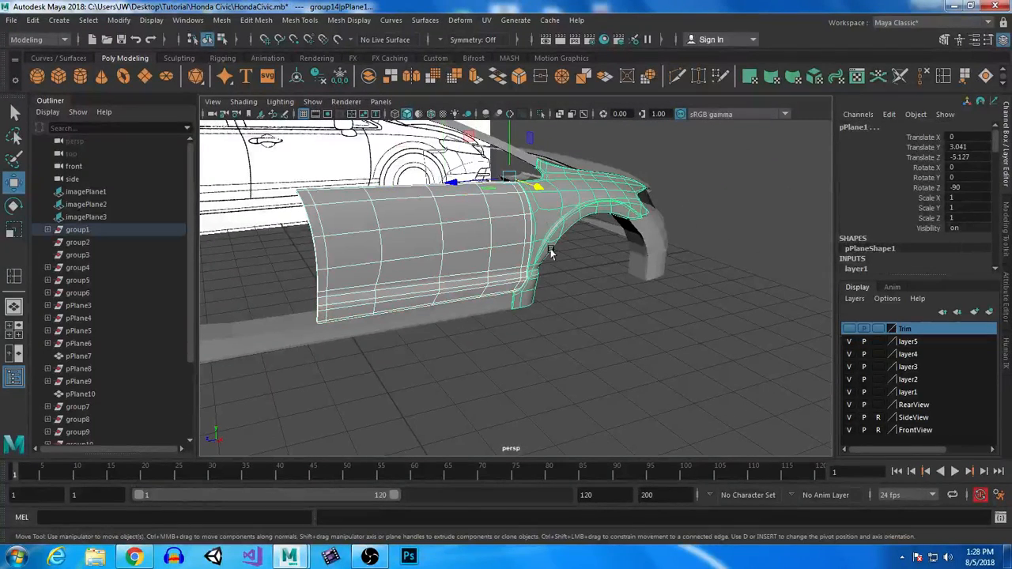
pyautogui.keyDown('alt'); pyautogui.moveTo(606, 288); pyautogui.dragTo(678, 380); pyautogui.keyUp('alt')
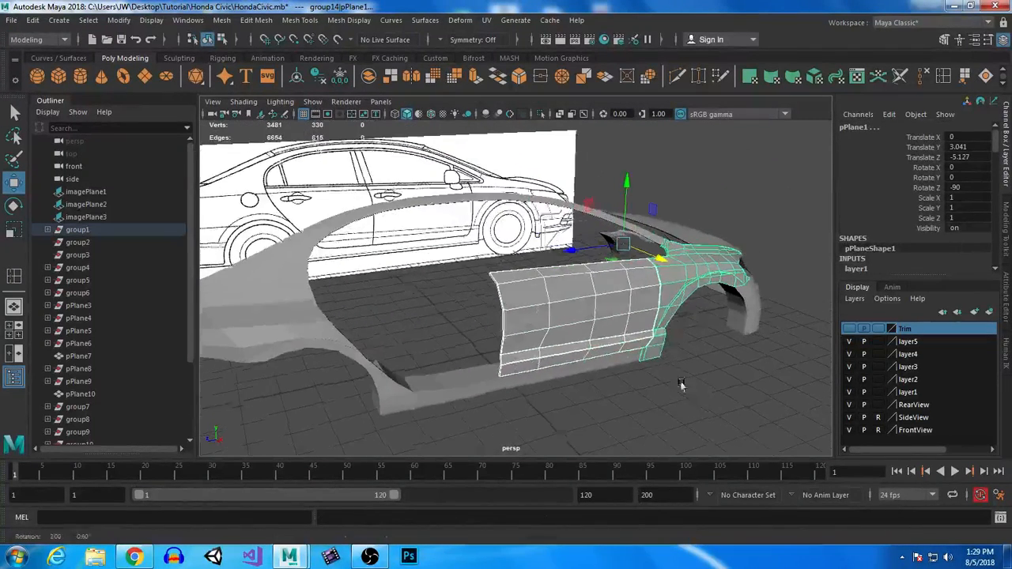
# Switch to the side view and examine the blueprint's window line and pillars above the front door.
pyautogui.press('space')
pyautogui.press('space')
pyautogui.scroll(-5, 622, 335)
pyautogui.keyDown('alt'); pyautogui.moveTo(522, 244); pyautogui.dragTo(797, 430, button='middle'); pyautogui.keyUp('alt')
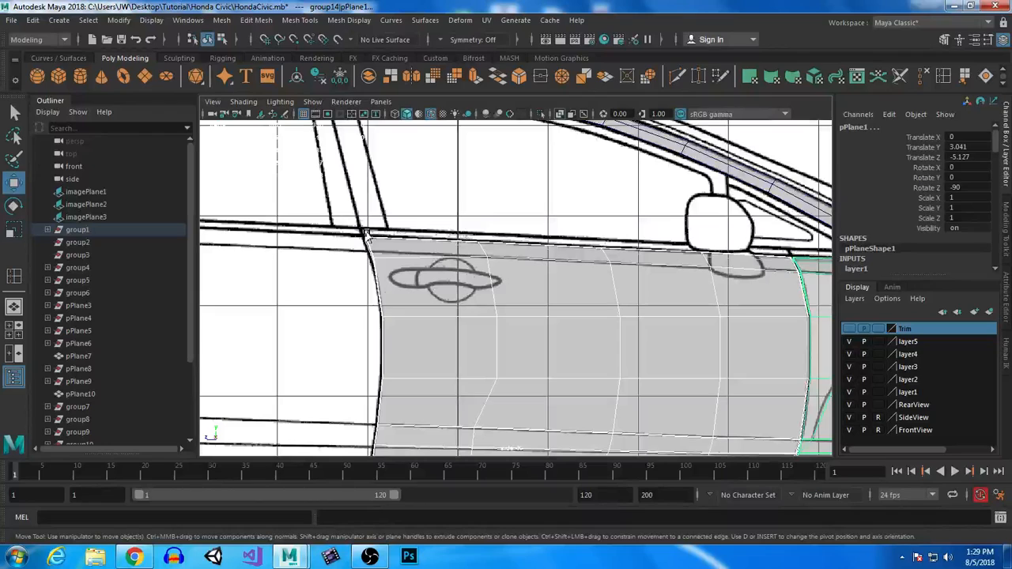
pyautogui.keyDown('alt'); pyautogui.moveTo(711, 228); pyautogui.dragTo(742, 332, button='middle'); pyautogui.keyUp('alt')
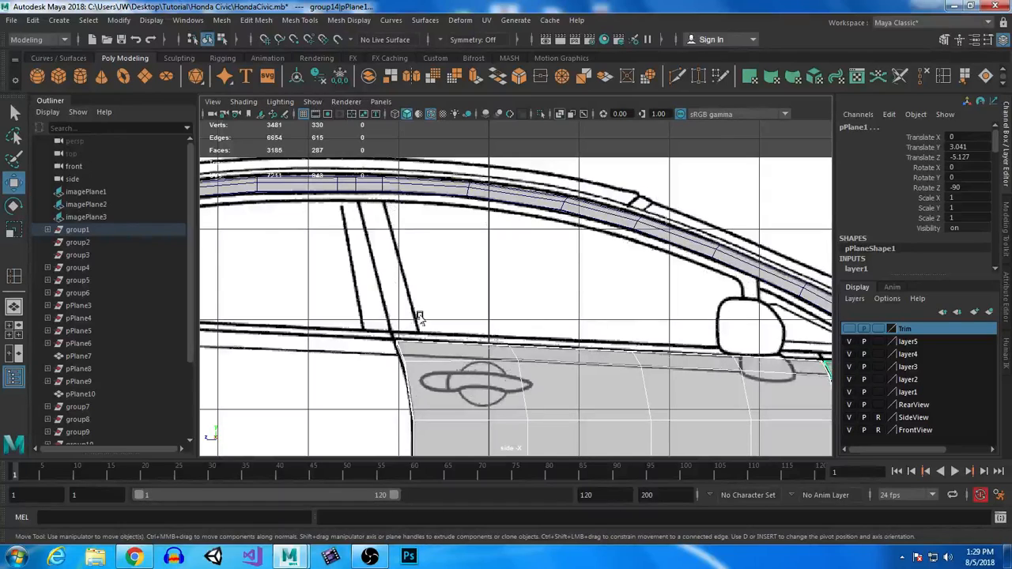
# Switch to Chrome, browse the 08 honda civic image results for reference photos of the doors and windows, and return to Maya.
pyautogui.click(134, 557)
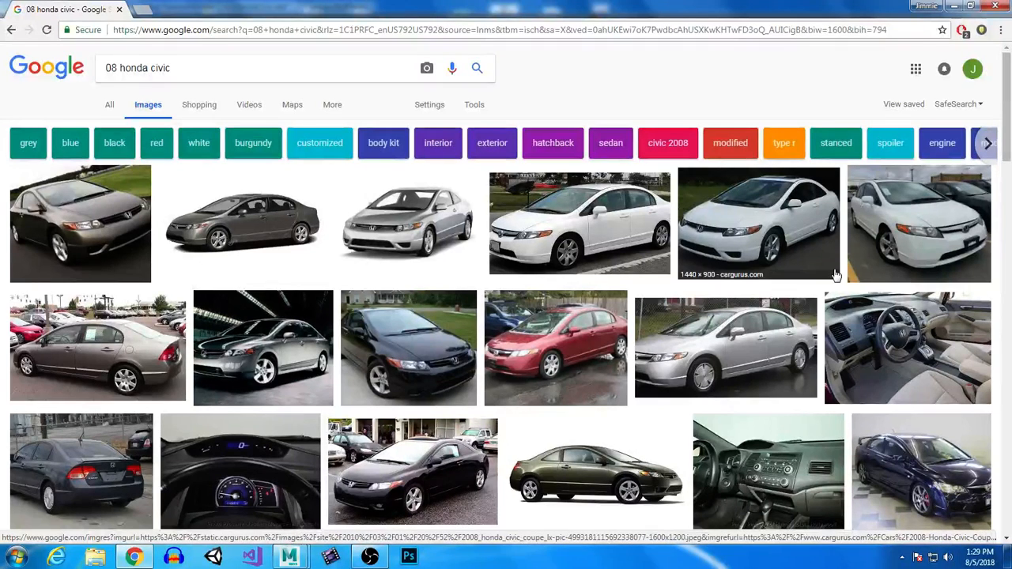
pyautogui.scroll(-3, 829, 348)
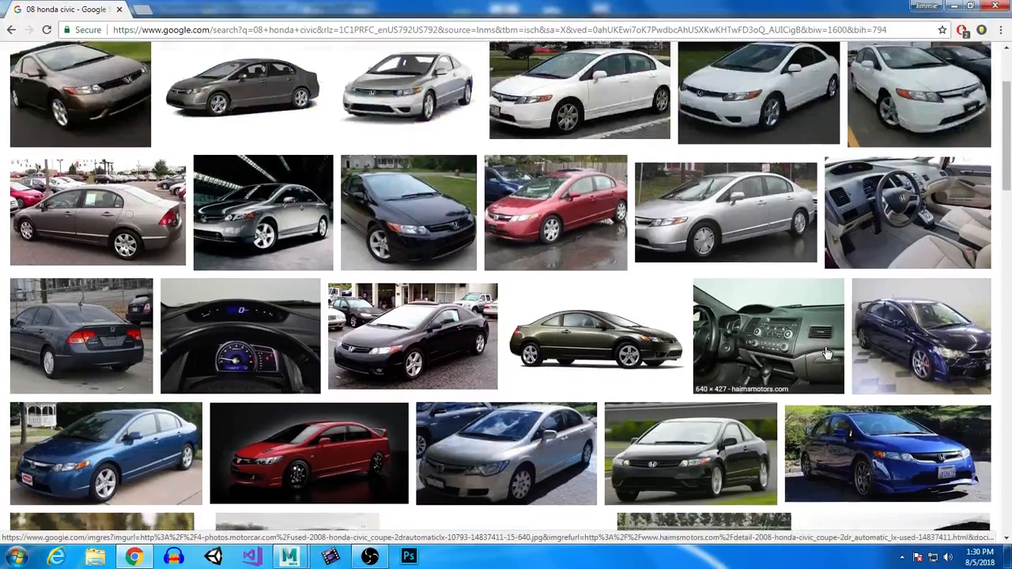
pyautogui.scroll(-2, 828, 354)
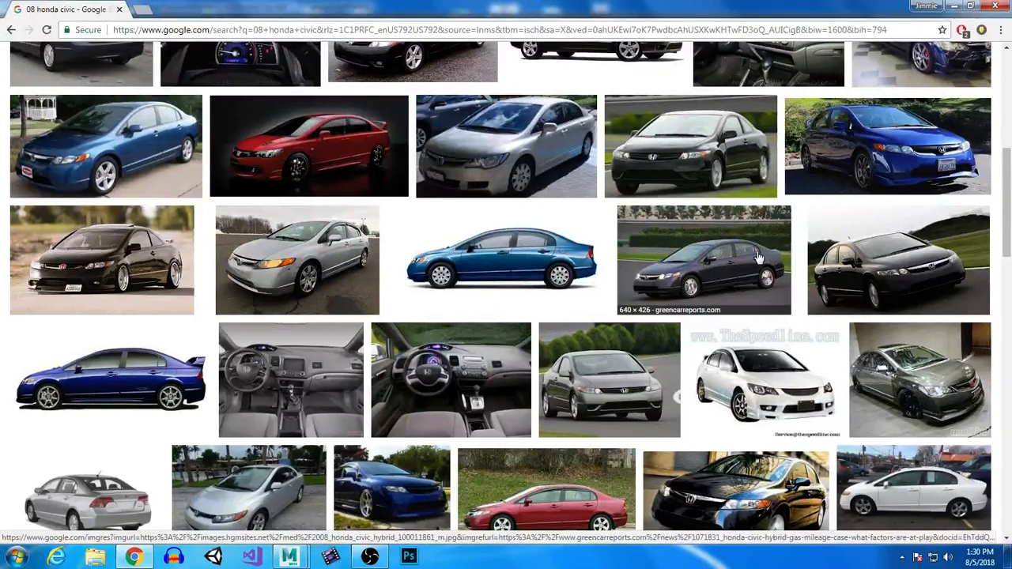
pyautogui.scroll(-3, 753, 253)
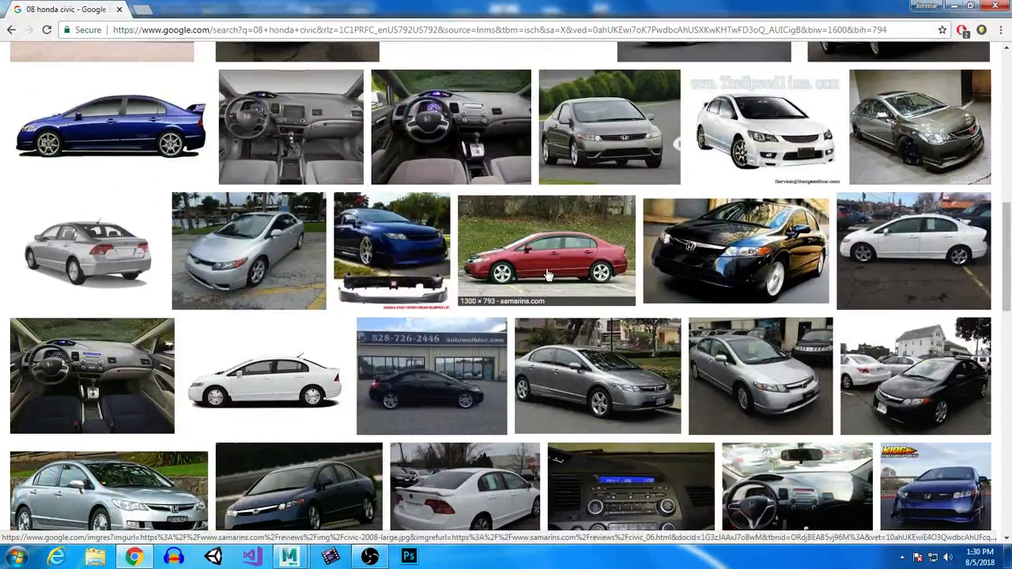
pyautogui.scroll(-2, 685, 364)
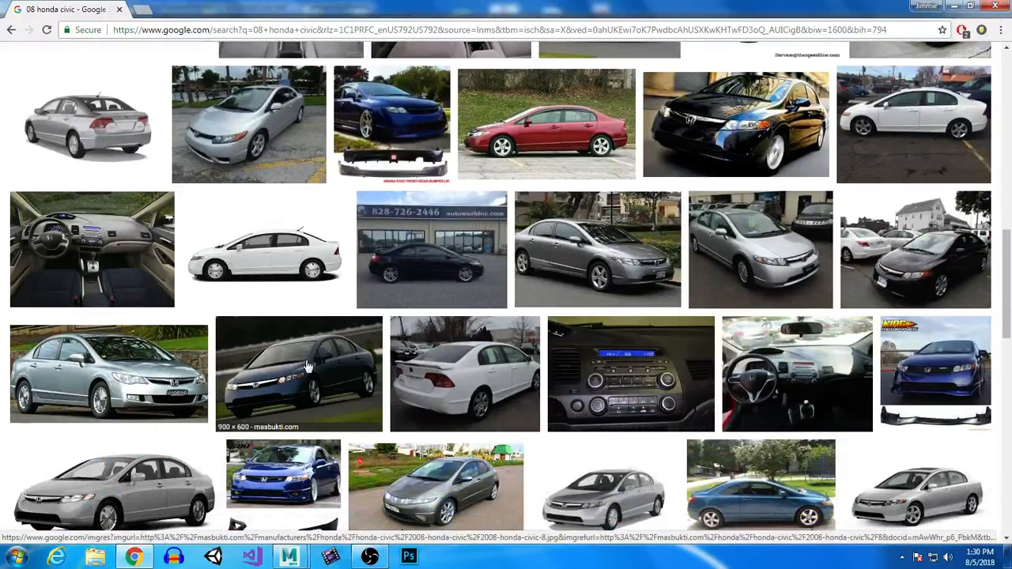
pyautogui.scroll(-2, 412, 403)
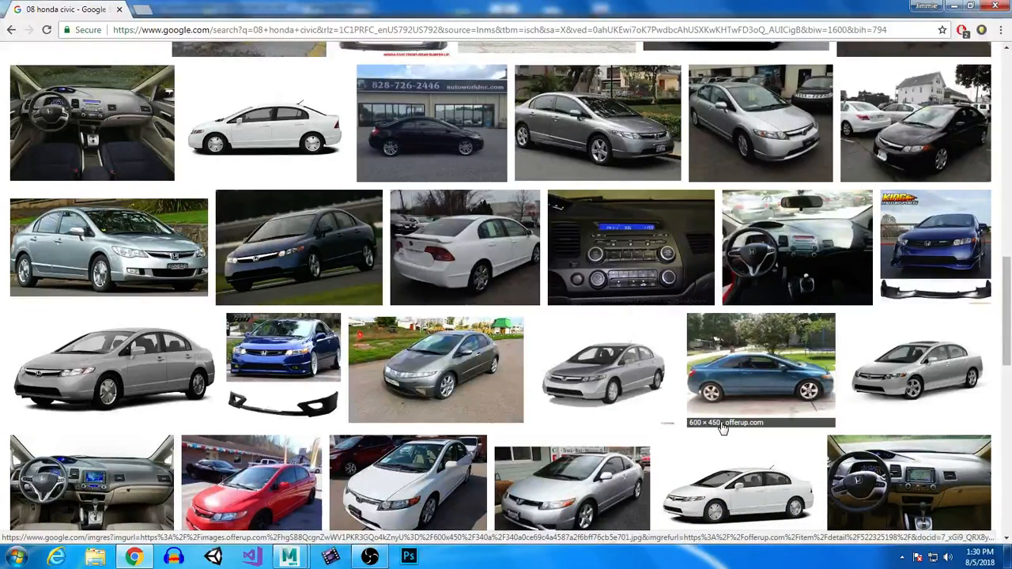
pyautogui.scroll(-4, 633, 424)
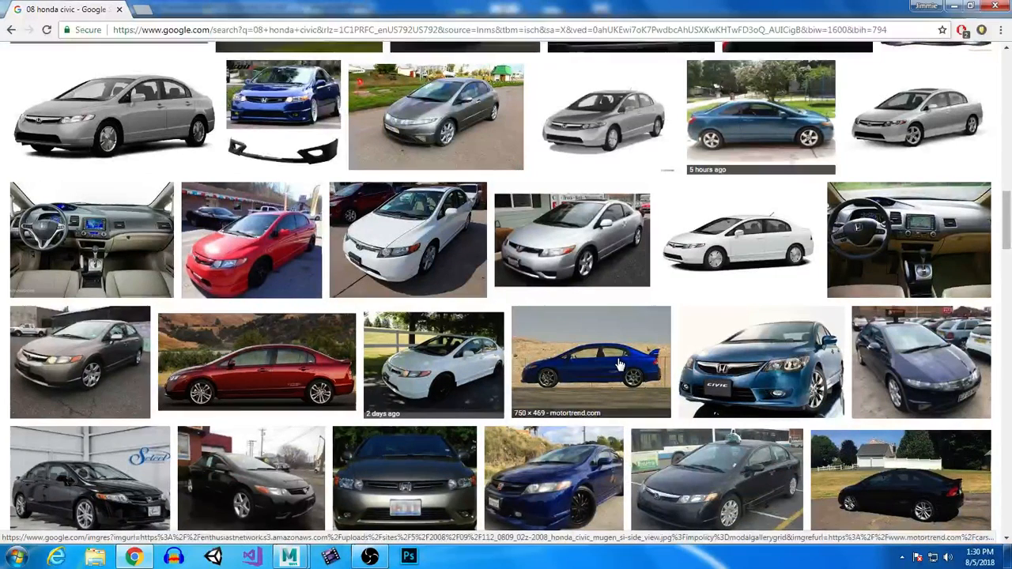
pyautogui.scroll(-3, 620, 364)
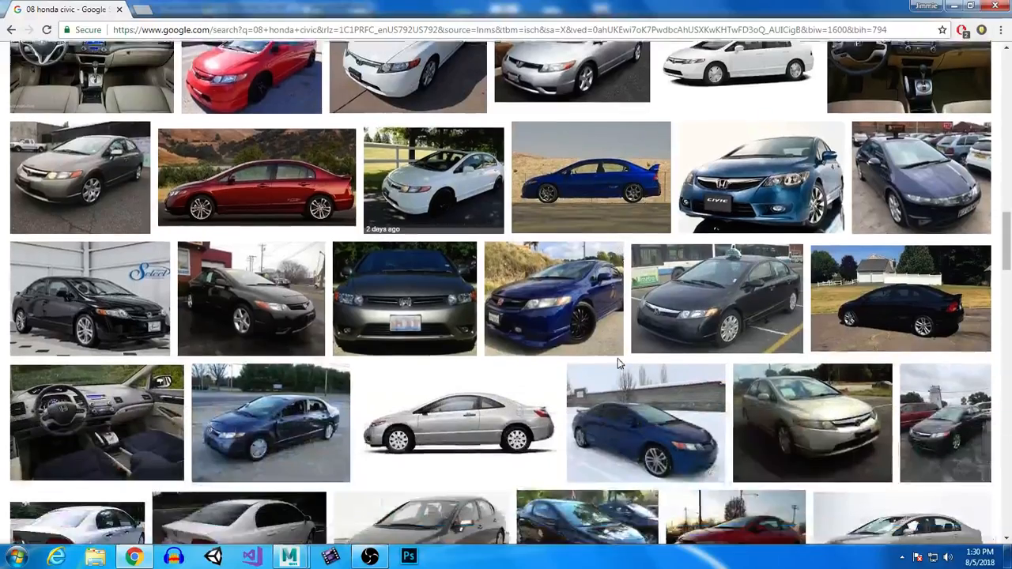
pyautogui.scroll(3, 622, 364)
pyautogui.scroll(10, 622, 365)
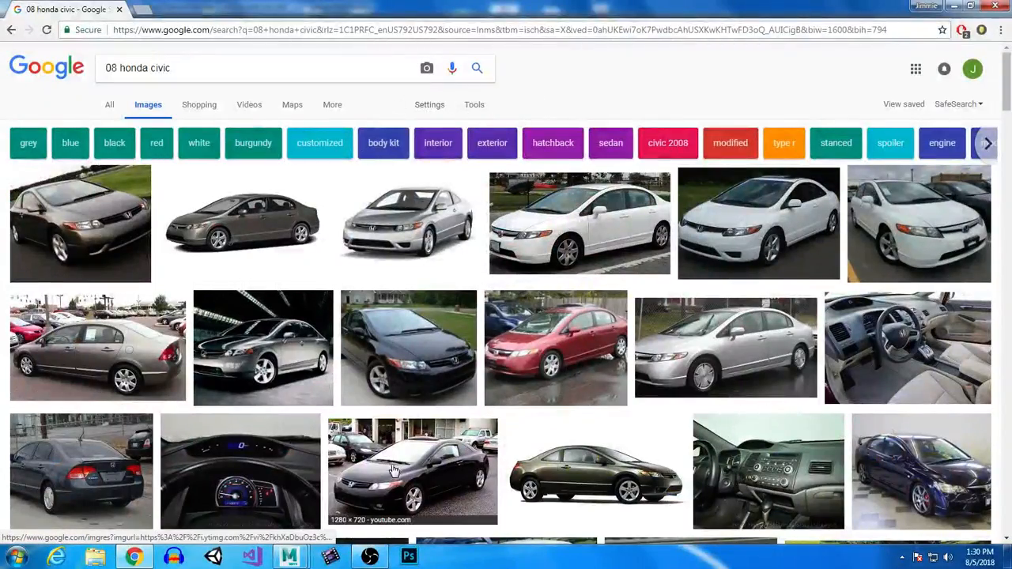
pyautogui.moveTo(289, 557)
pyautogui.click(337, 499)
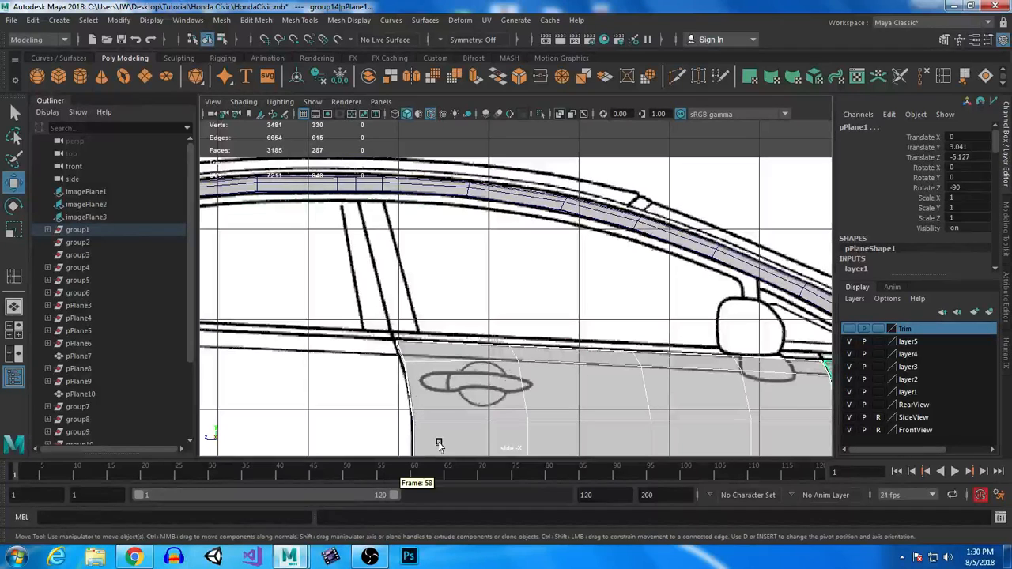
pyautogui.scroll(5, 547, 369)
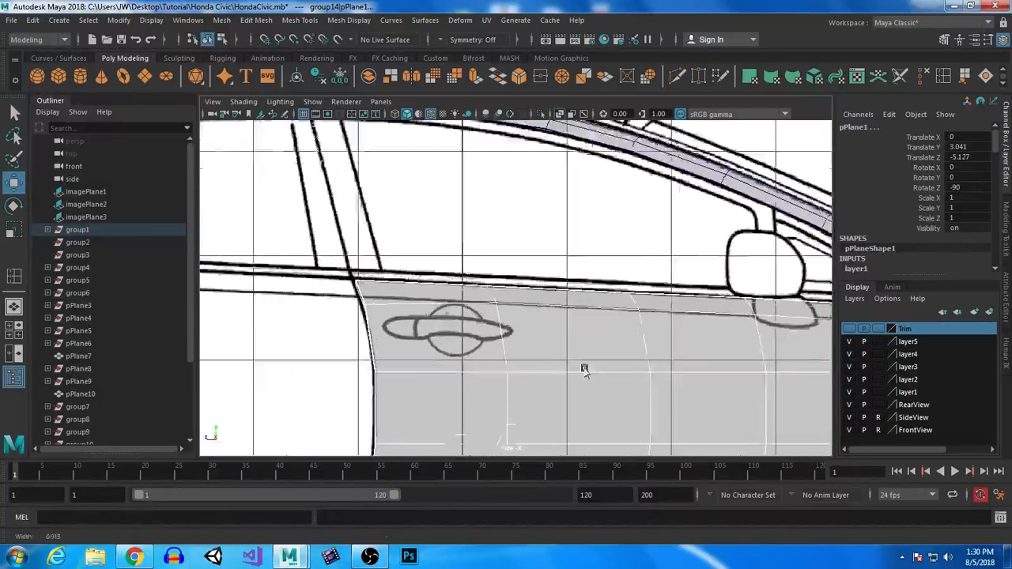
pyautogui.click(144, 76)
pyautogui.moveTo(701, 335)
pyautogui.keyDown('alt'); pyautogui.mouseDown(button='middle')
pyautogui.moveTo(330, 362)
pyautogui.moveTo(305, 301)
pyautogui.mouseUp(button='middle'); pyautogui.keyUp('alt')
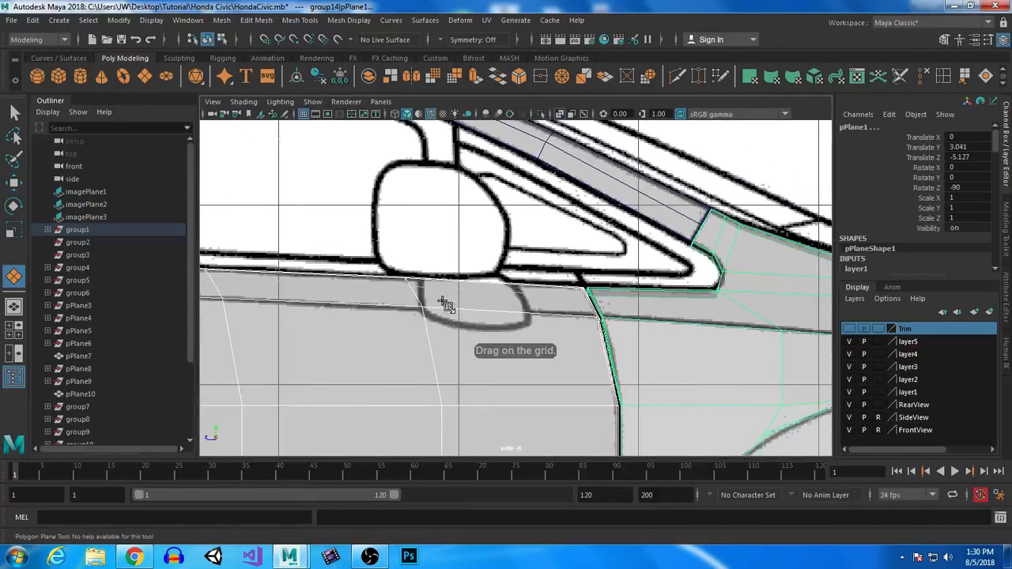
pyautogui.moveTo(339, 265); pyautogui.dragTo(346, 298)
pyautogui.press('e')
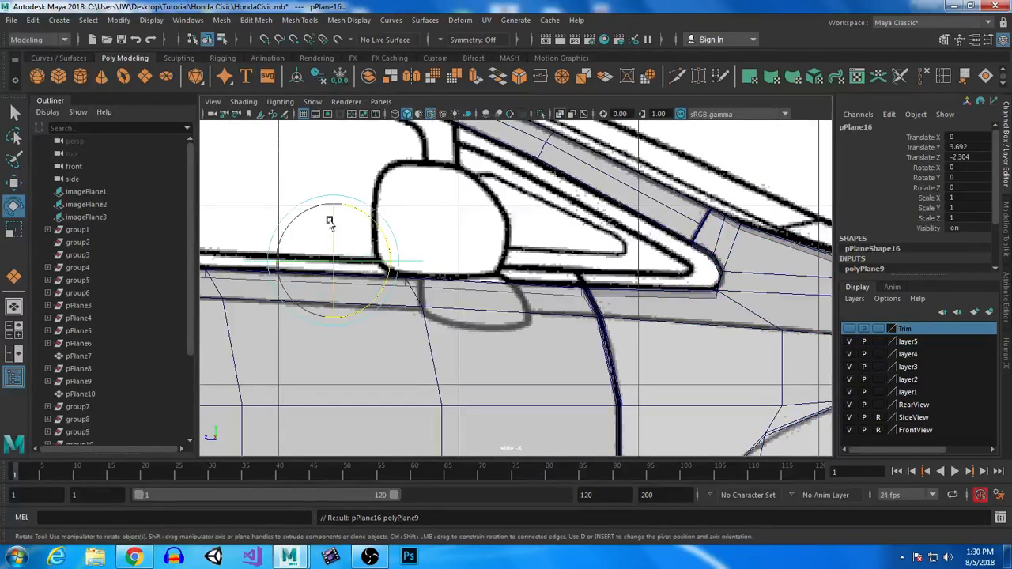
pyautogui.moveTo(330, 219); pyautogui.dragTo(356, 253)
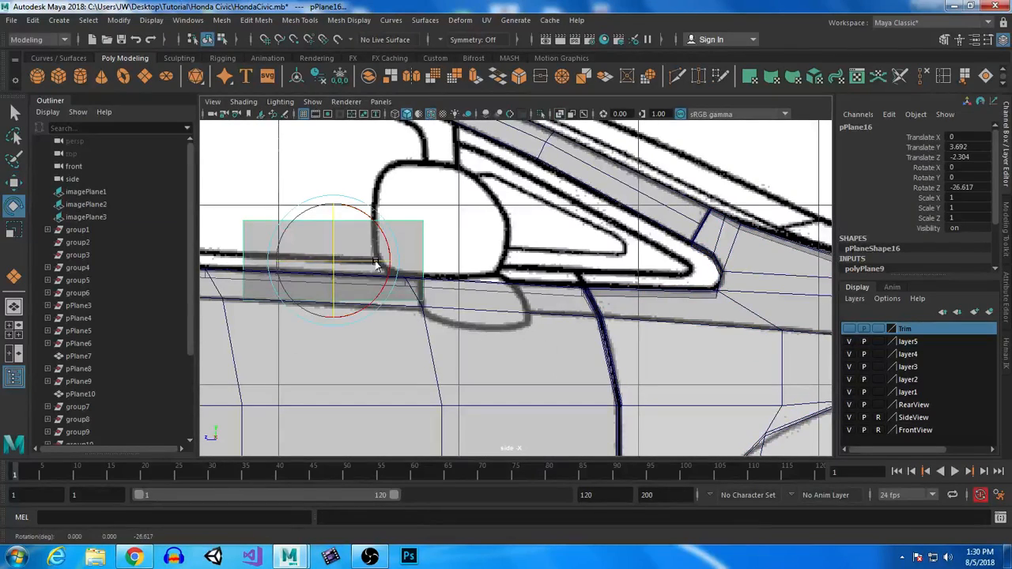
pyautogui.press('Delete')
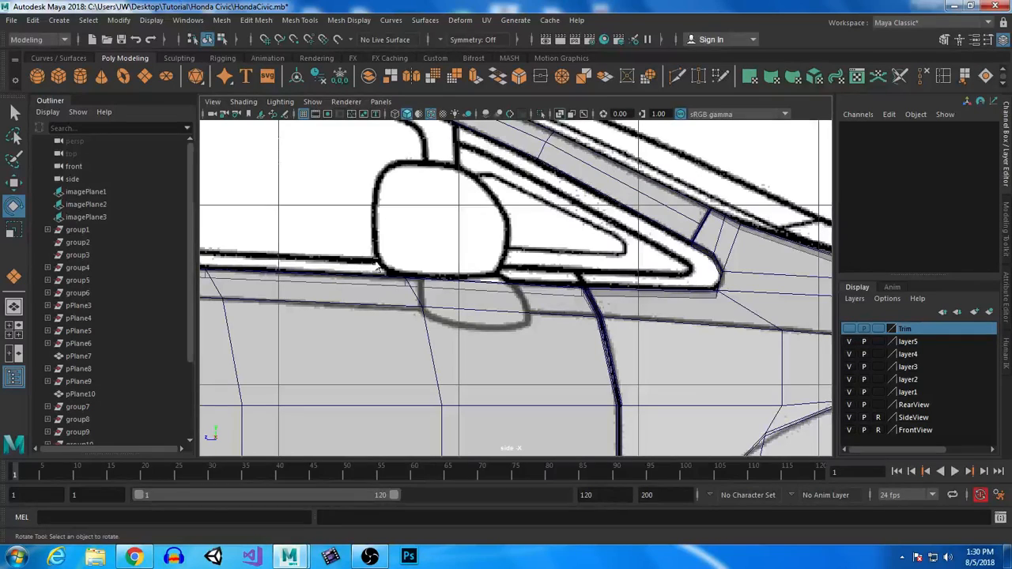
# Create a narrow polygon plane over the window trim strip above the front door, just behind the side mirror.
pyautogui.click(146, 77)
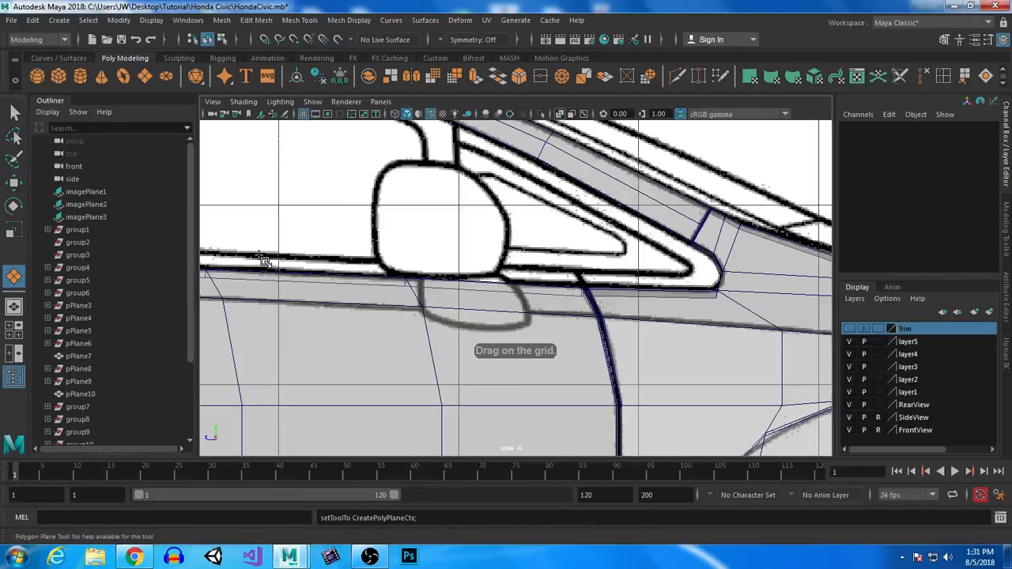
pyautogui.keyDown('alt'); pyautogui.moveTo(293, 255); pyautogui.dragTo(386, 249, button='middle'); pyautogui.keyUp('alt')
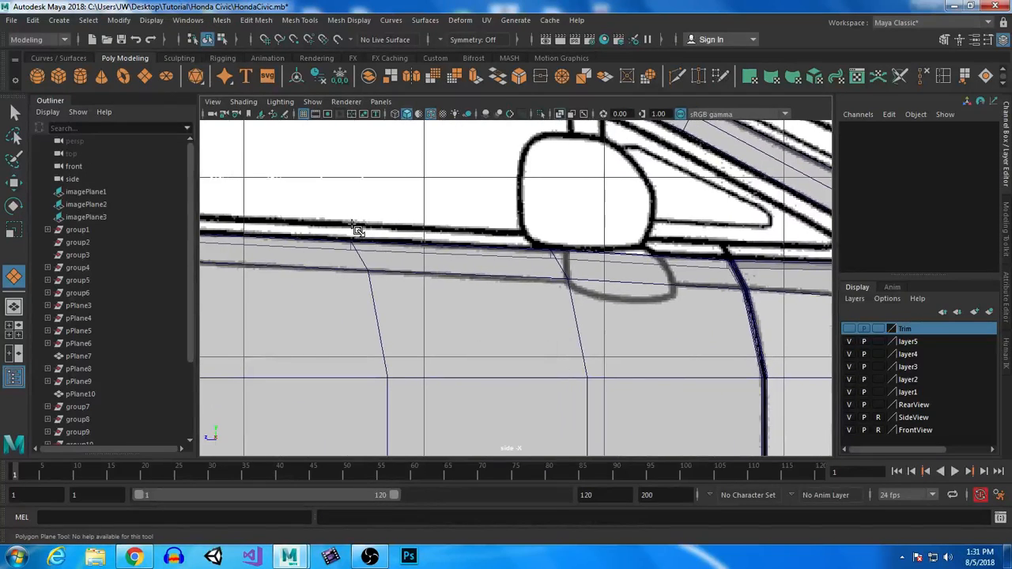
pyautogui.moveTo(355, 227); pyautogui.dragTo(556, 253)
pyautogui.press('e')
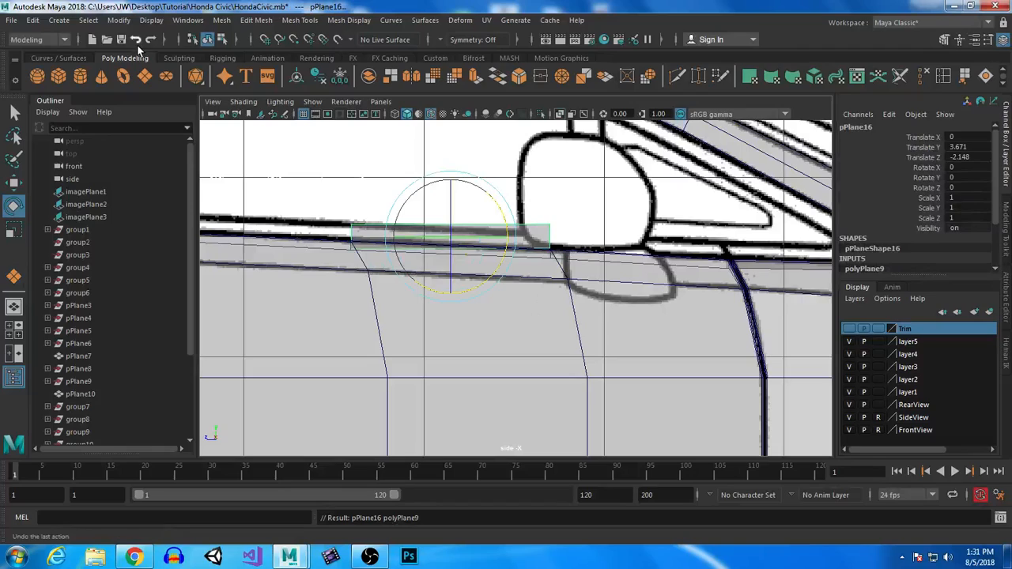
pyautogui.click(58, 22)
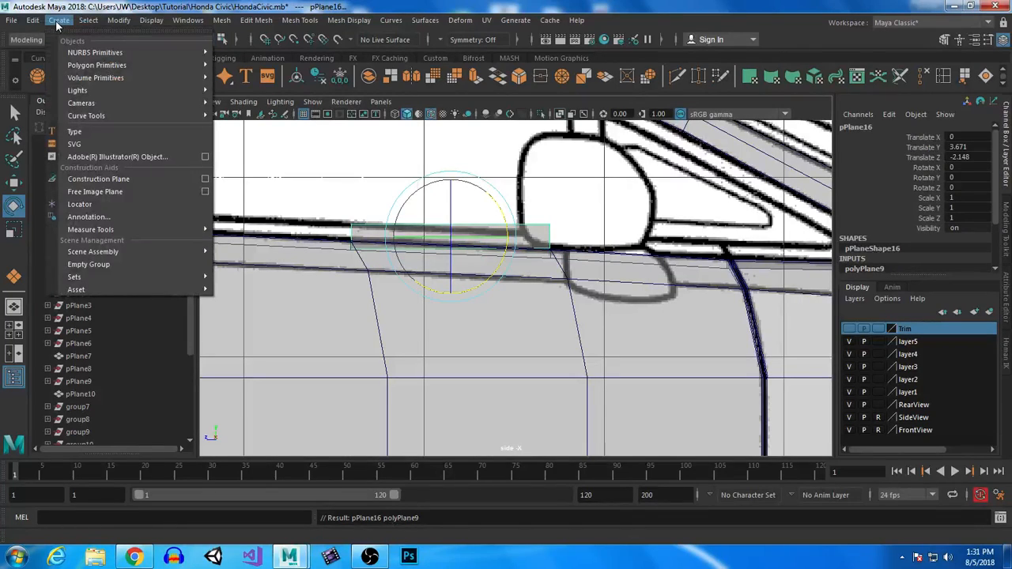
pyautogui.moveTo(105, 68)
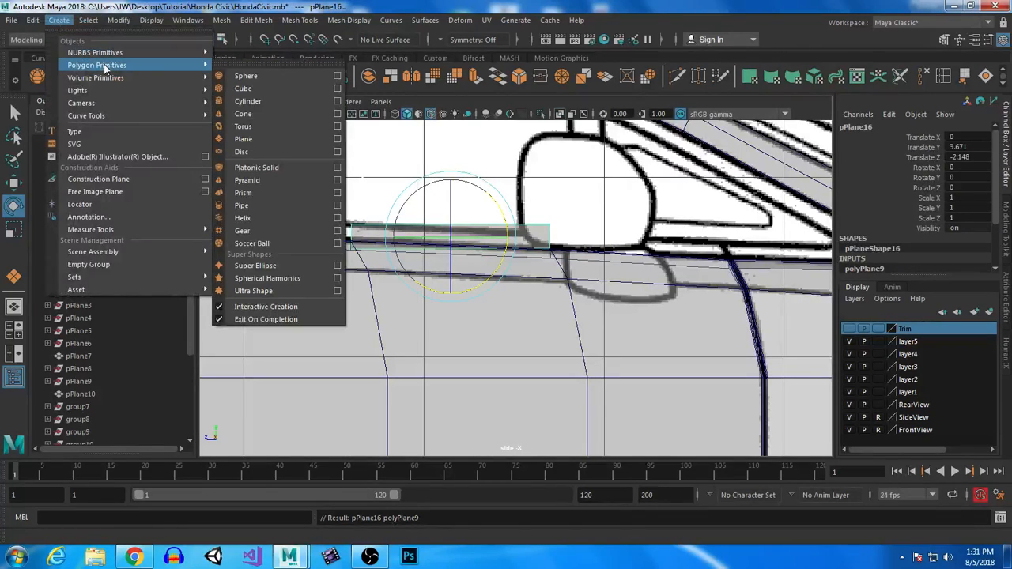
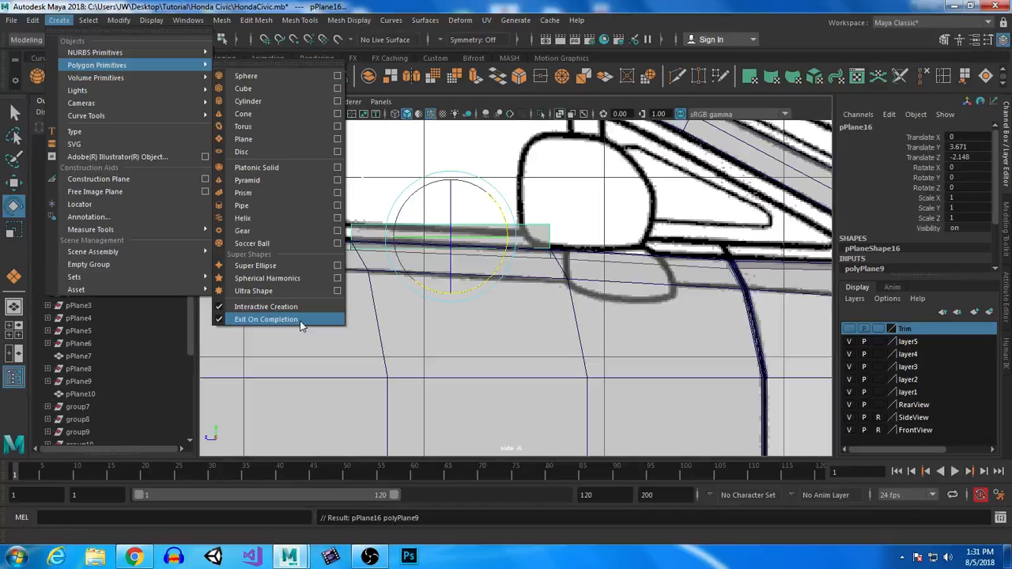
pyautogui.click(496, 7)
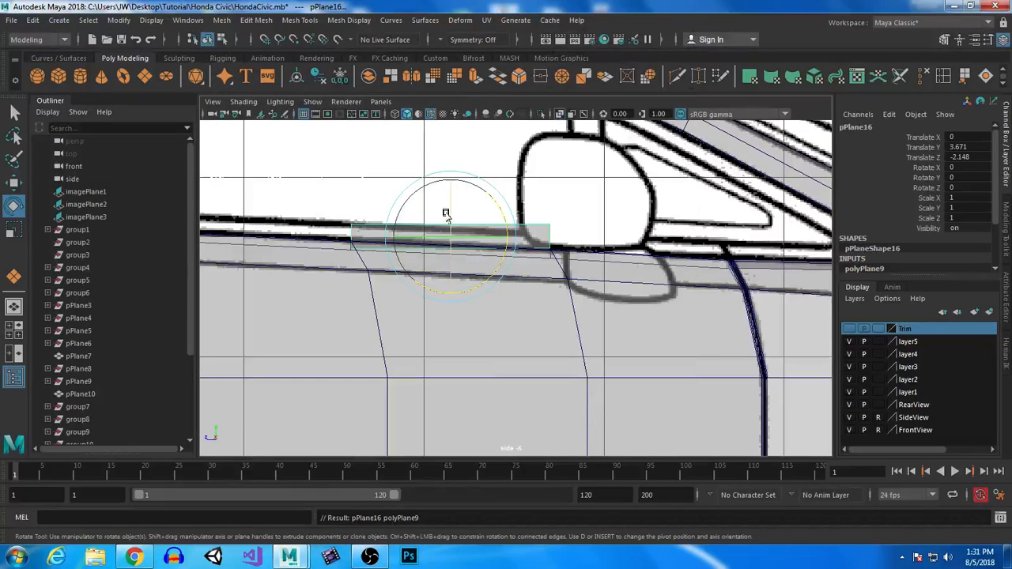
# Raise the vertices at the trim plane's rear end to match the blueprint strip along the door's top edge.
pyautogui.moveTo(378, 230); pyautogui.dragTo(316, 185, button='right')
pyautogui.moveTo(316, 185); pyautogui.dragTo(373, 280)
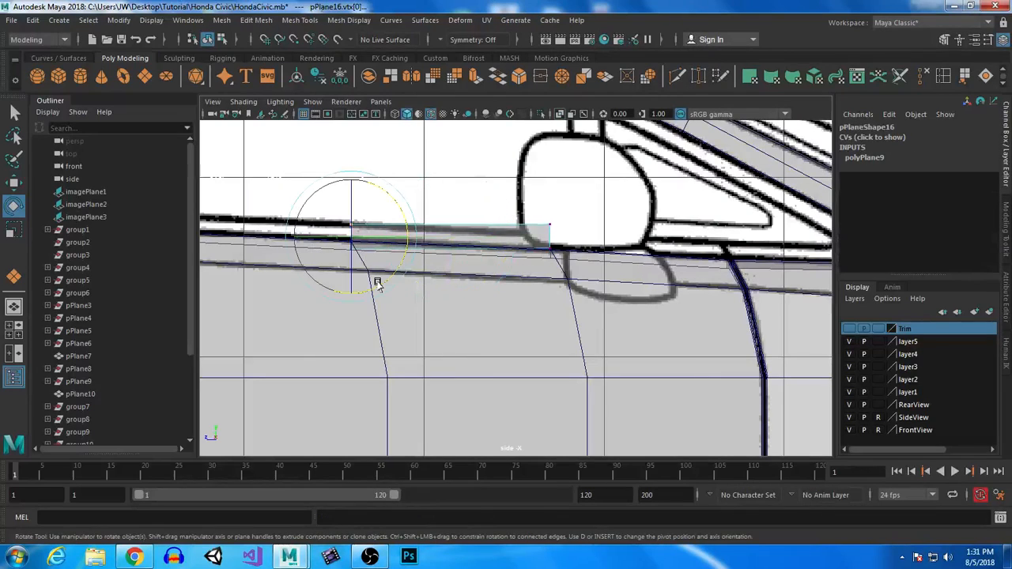
pyautogui.press('w')
pyautogui.moveTo(351, 174); pyautogui.dragTo(348, 177)
pyautogui.moveTo(365, 271); pyautogui.dragTo(330, 240)
pyautogui.moveTo(350, 183); pyautogui.dragTo(350, 180)
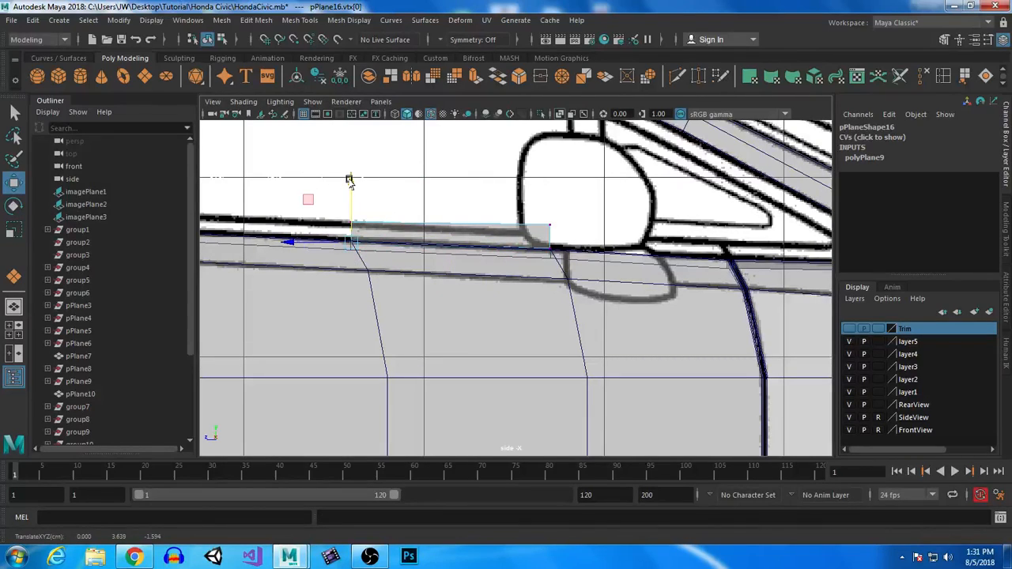
pyautogui.scroll(8, 549, 197)
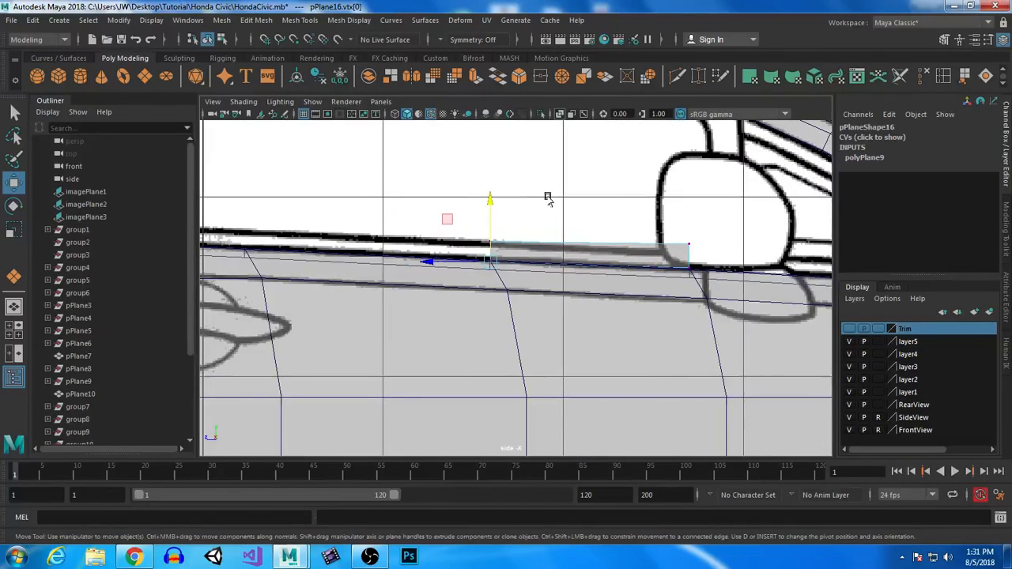
# Adjust the height of the trim plane's lower rear vertex and both front-end vertices to match the blueprint strip.
pyautogui.scroll(4, 545, 322)
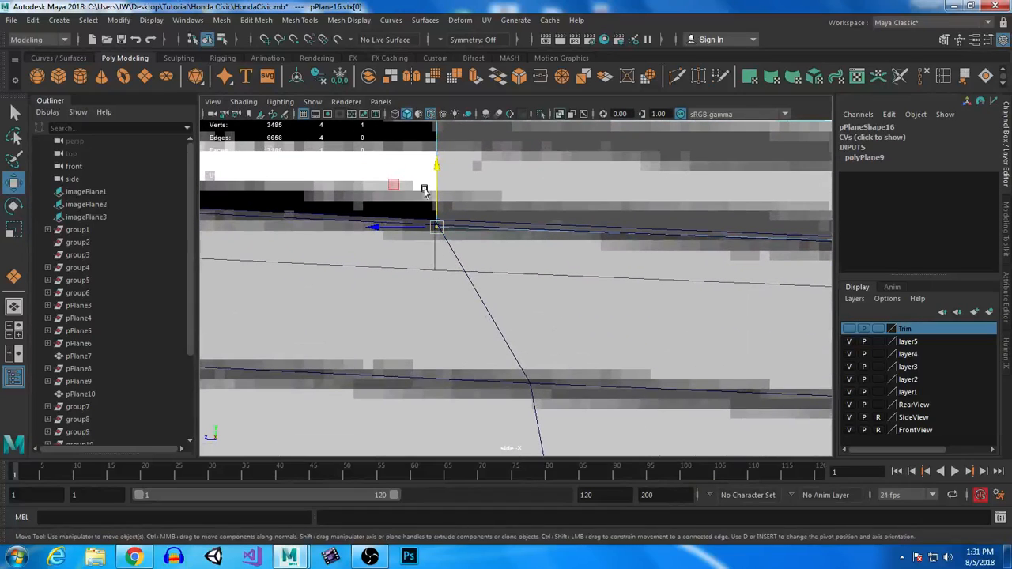
pyautogui.moveTo(433, 165); pyautogui.dragTo(434, 160)
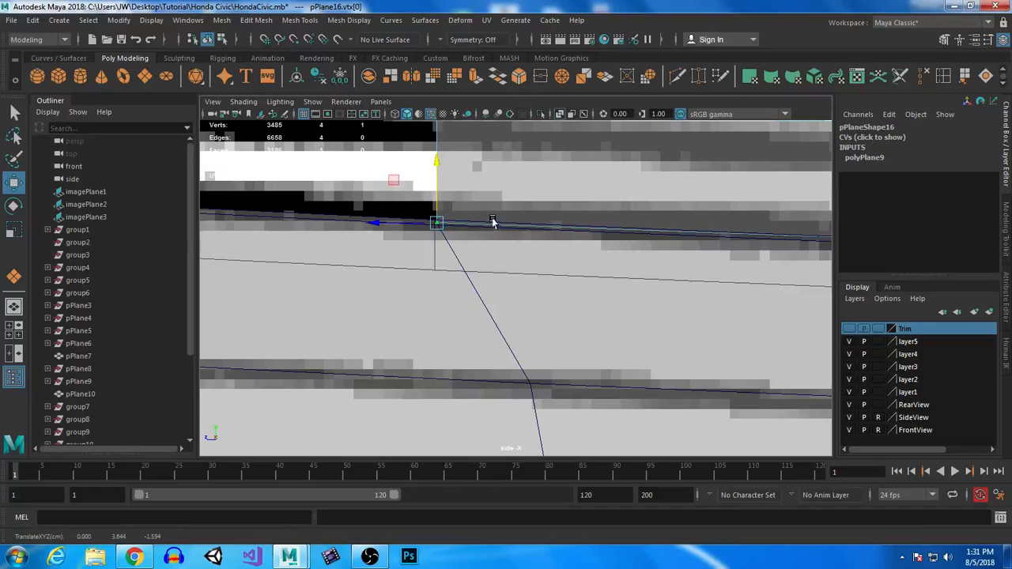
pyautogui.keyDown('alt'); pyautogui.moveTo(677, 280); pyautogui.dragTo(274, 291, button='middle'); pyautogui.keyUp('alt')
pyautogui.keyDown('alt'); pyautogui.moveTo(557, 254); pyautogui.dragTo(270, 257, button='middle'); pyautogui.keyUp('alt')
pyautogui.moveTo(725, 222); pyautogui.dragTo(811, 291)
pyautogui.moveTo(762, 198); pyautogui.dragTo(762, 204)
pyautogui.keyDown('alt'); pyautogui.moveTo(709, 291); pyautogui.dragTo(626, 326, button='middle'); pyautogui.keyUp('alt')
pyautogui.click(688, 154)
pyautogui.moveTo(679, 132); pyautogui.dragTo(680, 178)
# Extrude the trim plane's front edge forward past the side mirror to the front door's leading edge.
pyautogui.scroll(-4, 680, 178)
pyautogui.moveTo(403, 267); pyautogui.dragTo(466, 174, button='right')
pyautogui.click(552, 279)
pyautogui.click(477, 77)
pyautogui.keyDown('alt'); pyautogui.moveTo(616, 364); pyautogui.dragTo(419, 346, button='middle'); pyautogui.keyUp('alt')
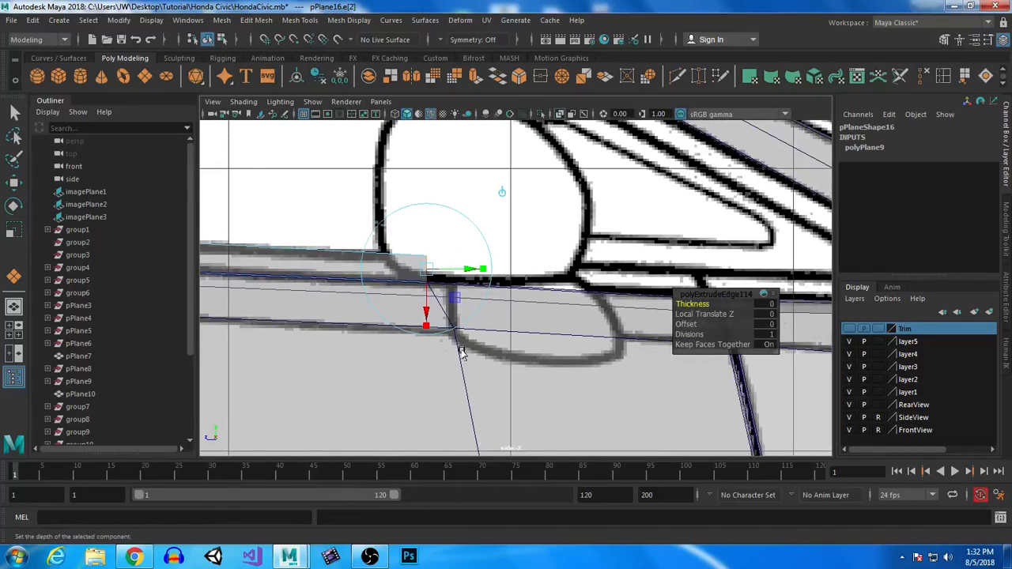
pyautogui.press('w')
pyautogui.keyDown('alt'); pyautogui.moveTo(435, 282); pyautogui.dragTo(318, 263, button='middle'); pyautogui.keyUp('alt')
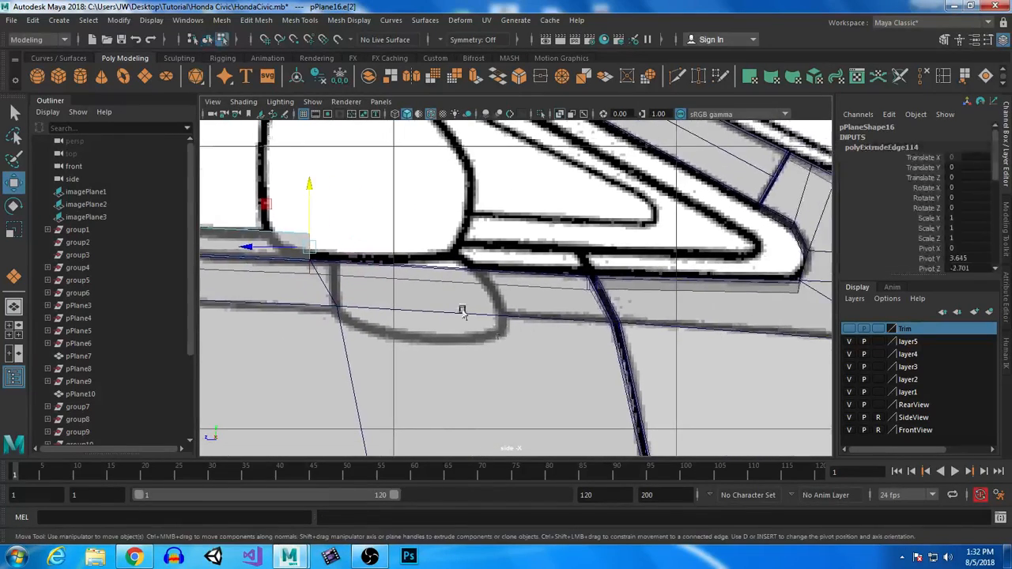
pyautogui.moveTo(311, 252); pyautogui.dragTo(588, 262)
pyautogui.keyDown('alt'); pyautogui.moveTo(540, 180); pyautogui.dragTo(663, 300, button='right'); pyautogui.keyUp('alt')
pyautogui.keyDown('alt'); pyautogui.moveTo(663, 300); pyautogui.dragTo(400, 293, button='middle'); pyautogui.keyUp('alt')
pyautogui.keyDown('alt'); pyautogui.moveTo(400, 293); pyautogui.dragTo(543, 418, button='right'); pyautogui.keyUp('alt')
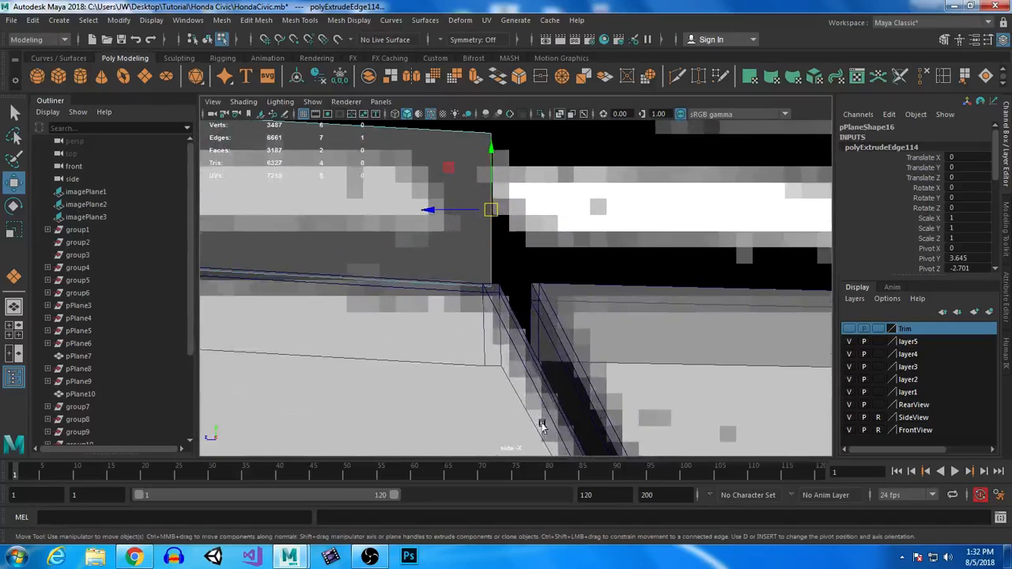
# Move the trim's upper front vertex rearward so its front end slants like the blueprint door gap.
pyautogui.moveTo(385, 145); pyautogui.dragTo(336, 143, button='right')
pyautogui.keyDown('alt'); pyautogui.moveTo(474, 187); pyautogui.dragTo(520, 260, button='middle'); pyautogui.keyUp('alt')
pyautogui.moveTo(499, 174); pyautogui.dragTo(599, 232)
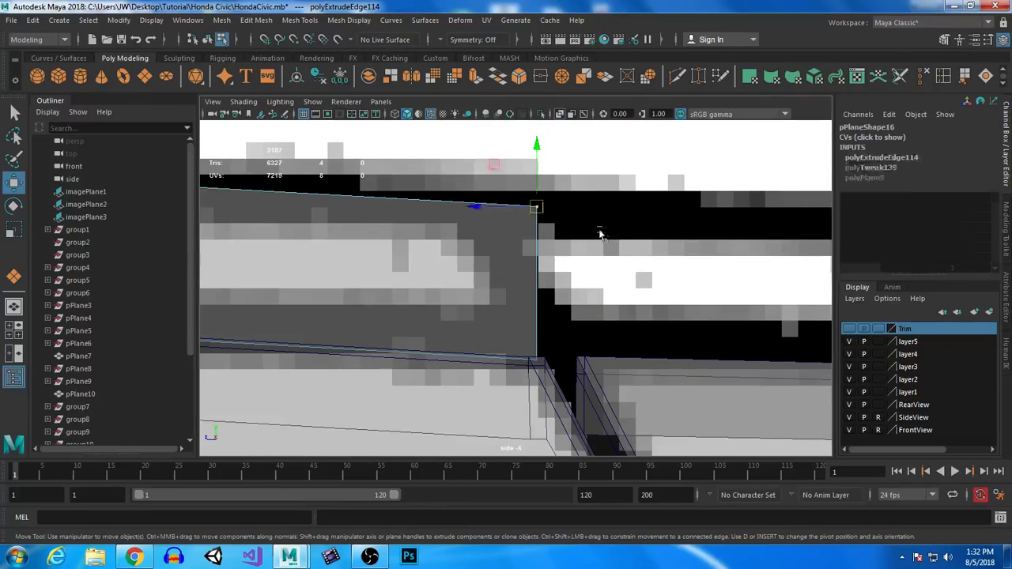
pyautogui.moveTo(480, 209); pyautogui.dragTo(405, 209)
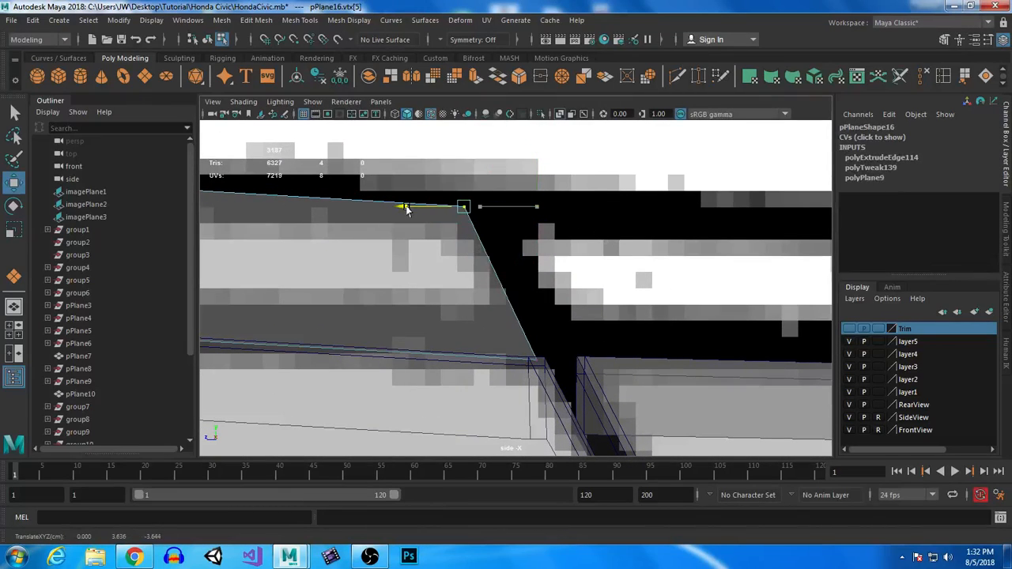
pyautogui.scroll(-8, 429, 321)
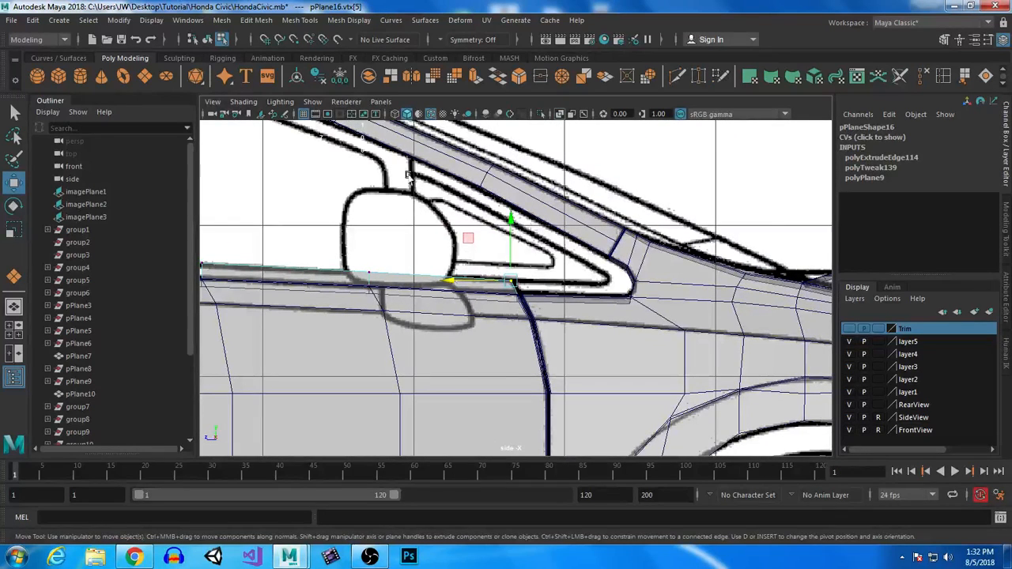
# Extrude the trim plane's rear edge backward and align it with the door's vertical edge just ahead of the handle.
pyautogui.keyDown('alt'); pyautogui.moveTo(427, 295); pyautogui.dragTo(852, 358, button='middle'); pyautogui.keyUp('alt')
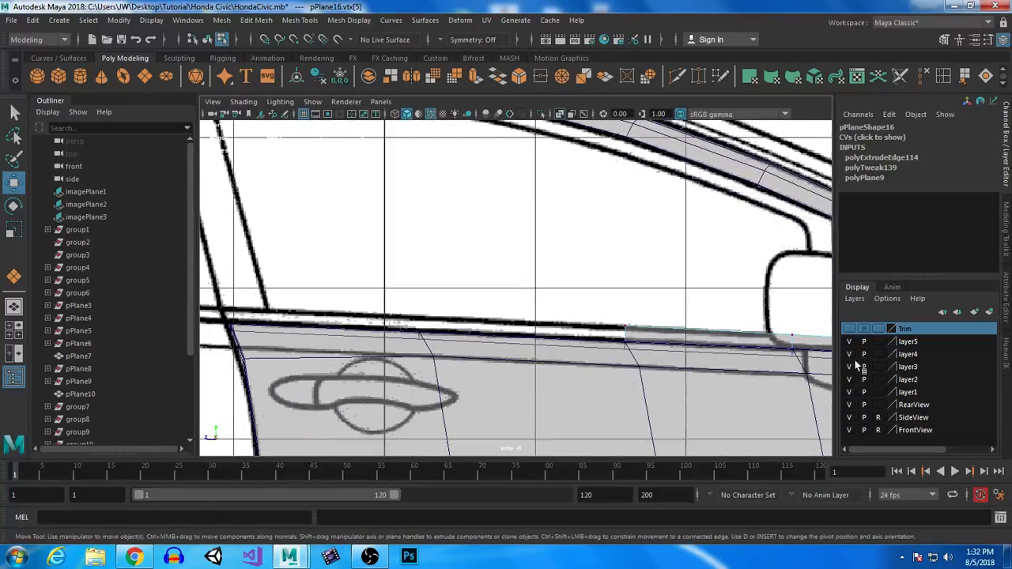
pyautogui.moveTo(656, 334); pyautogui.dragTo(630, 161, button='right')
pyautogui.click(630, 346)
pyautogui.hotkey('ctrl', 'e')
pyautogui.moveTo(624, 335); pyautogui.dragTo(415, 323)
pyautogui.keyDown('alt'); pyautogui.moveTo(485, 287); pyautogui.dragTo(605, 356, button='right'); pyautogui.keyUp('alt')
pyautogui.keyDown('alt'); pyautogui.moveTo(430, 361); pyautogui.dragTo(691, 296, button='middle'); pyautogui.keyUp('alt')
pyautogui.keyDown('alt'); pyautogui.moveTo(490, 380); pyautogui.dragTo(666, 476, button='right'); pyautogui.keyUp('alt')
pyautogui.moveTo(697, 278); pyautogui.dragTo(713, 278)
pyautogui.scroll(-5, 682, 381)
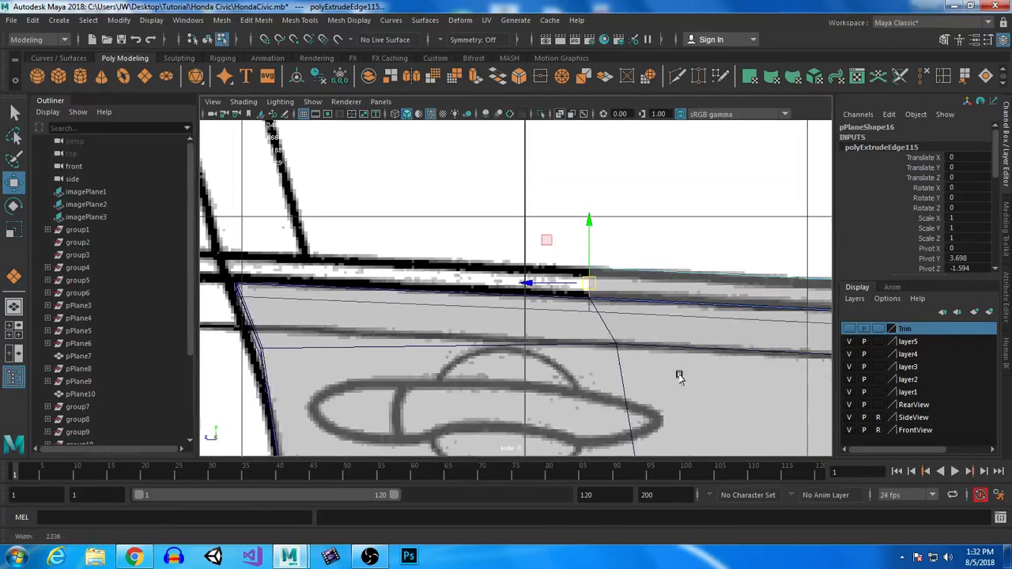
# Extrude the trim's rear edge again and place it at the front door's rear upper corner.
pyautogui.moveTo(590, 286); pyautogui.dragTo(235, 274)
pyautogui.keyDown('alt'); pyautogui.moveTo(253, 299); pyautogui.dragTo(515, 326, button='middle'); pyautogui.keyUp('alt')
pyautogui.keyDown('alt'); pyautogui.moveTo(515, 327); pyautogui.dragTo(686, 466, button='right'); pyautogui.keyUp('alt')
pyautogui.keyDown('alt'); pyautogui.moveTo(421, 336); pyautogui.dragTo(539, 280, button='middle'); pyautogui.keyUp('alt')
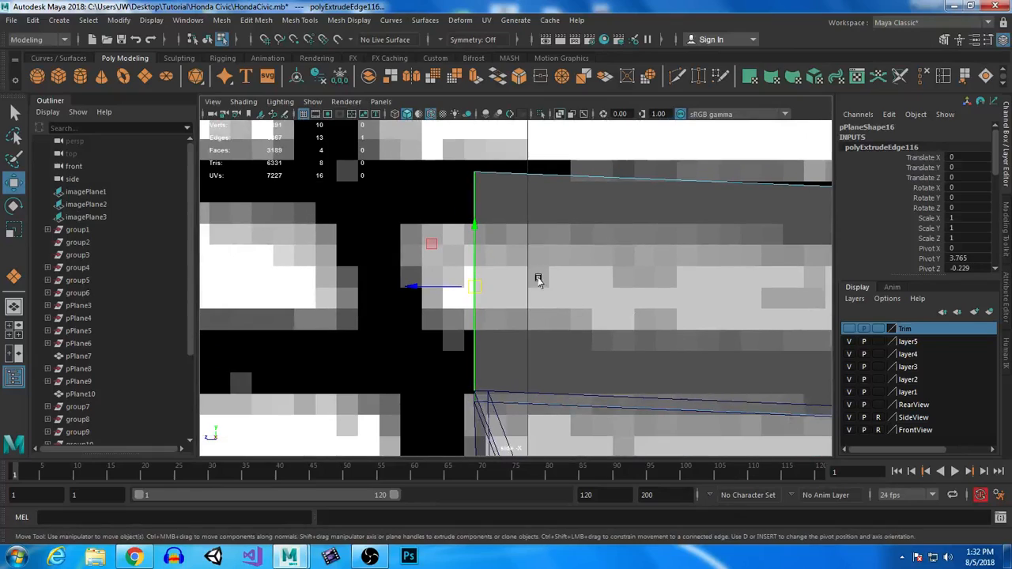
pyautogui.moveTo(475, 289); pyautogui.dragTo(474, 291)
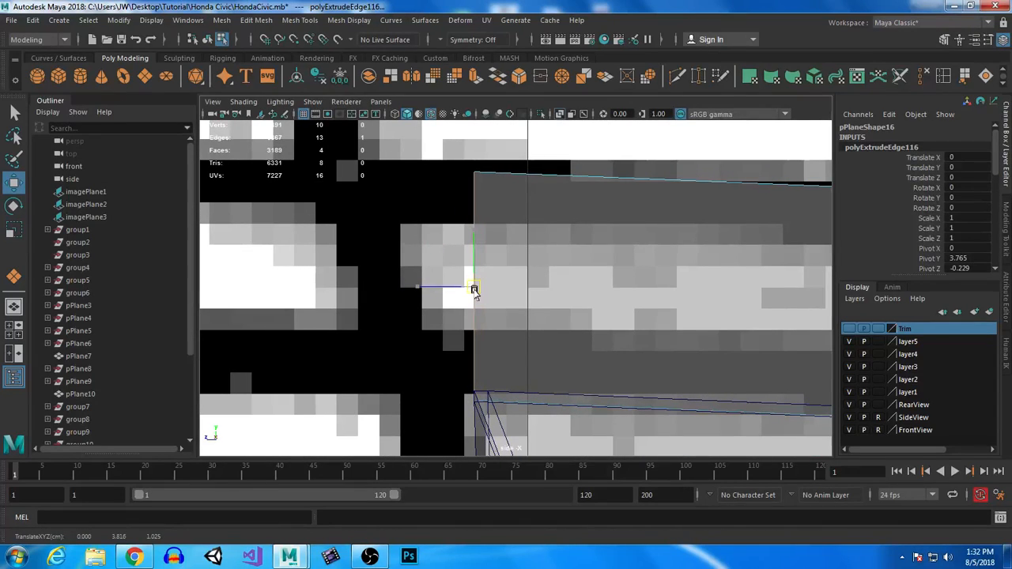
# Move the trim's upper rear vertex backward and slightly down to follow the slanted gap between the doors.
pyautogui.moveTo(509, 192); pyautogui.dragTo(530, 193, button='right')
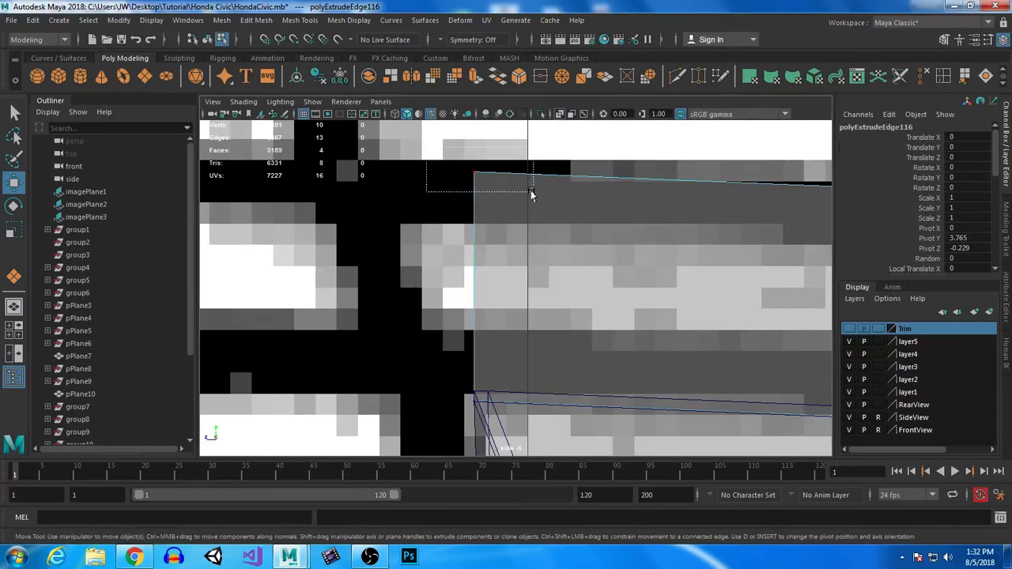
pyautogui.click(475, 173)
pyautogui.moveTo(477, 174); pyautogui.dragTo(379, 187)
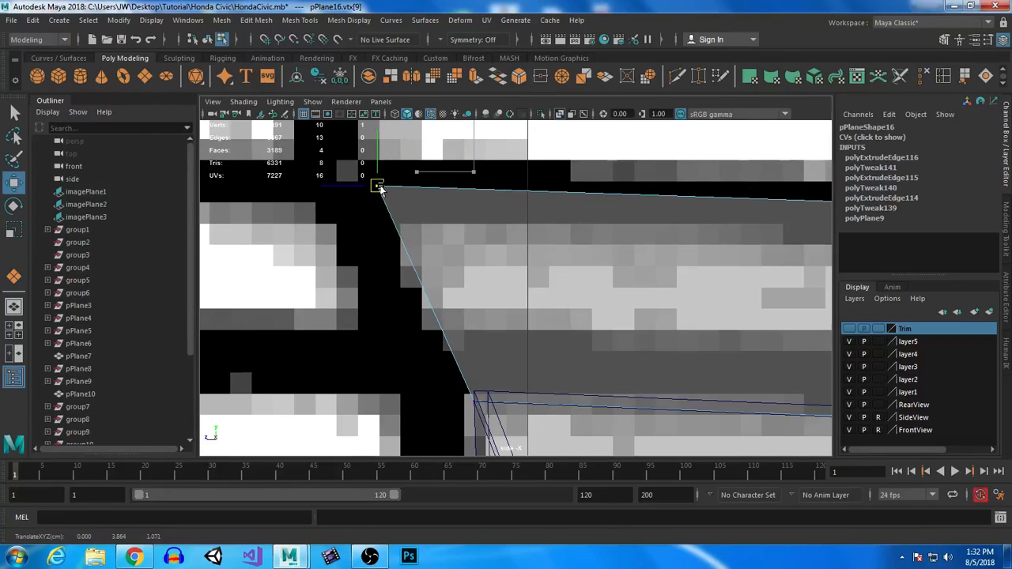
pyautogui.scroll(-6, 561, 325)
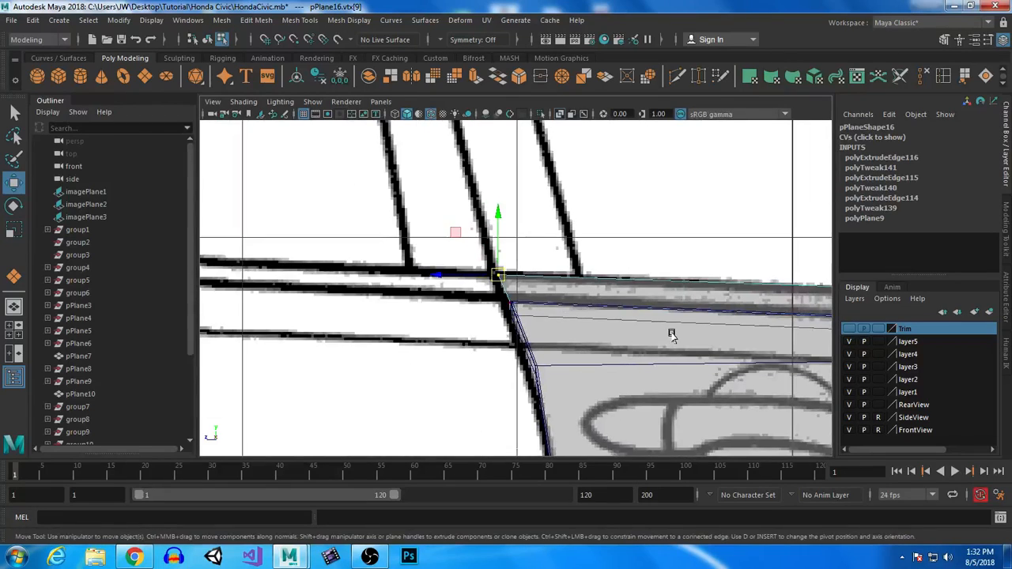
# Shift the two vertices at the trim's front end slightly forward to fit the door's front corner.
pyautogui.keyDown('alt'); pyautogui.moveTo(779, 417); pyautogui.dragTo(264, 385, button='middle'); pyautogui.keyUp('alt')
pyautogui.scroll(6, 570, 312)
pyautogui.keyDown('alt'); pyautogui.moveTo(599, 317); pyautogui.dragTo(464, 280, button='middle'); pyautogui.keyUp('alt')
pyautogui.keyDown('alt'); pyautogui.moveTo(465, 280); pyautogui.dragTo(687, 489, button='right'); pyautogui.keyUp('alt')
pyautogui.keyDown('alt'); pyautogui.moveTo(598, 370); pyautogui.dragTo(483, 434, button='middle'); pyautogui.keyUp('alt')
pyautogui.moveTo(466, 138); pyautogui.dragTo(668, 411)
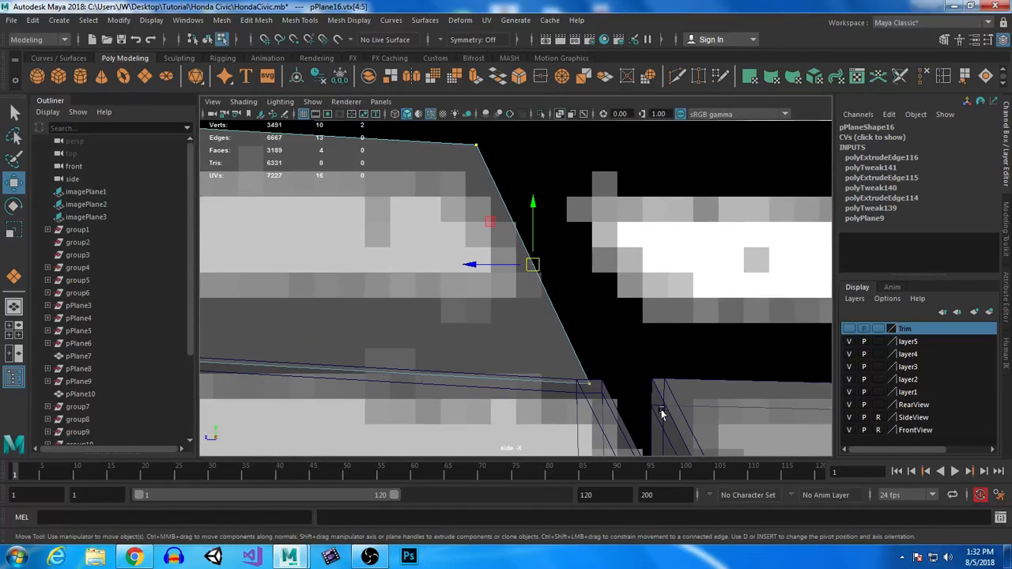
pyautogui.moveTo(472, 261); pyautogui.dragTo(483, 266)
# Insert two lengthwise edge loops along the trim strip, one near its upper and one near its lower edge.
pyautogui.keyDown('alt'); pyautogui.moveTo(567, 351); pyautogui.dragTo(281, 249, button='right'); pyautogui.keyUp('alt')
pyautogui.keyDown('alt'); pyautogui.moveTo(281, 249); pyautogui.dragTo(605, 247, button='middle'); pyautogui.keyUp('alt')
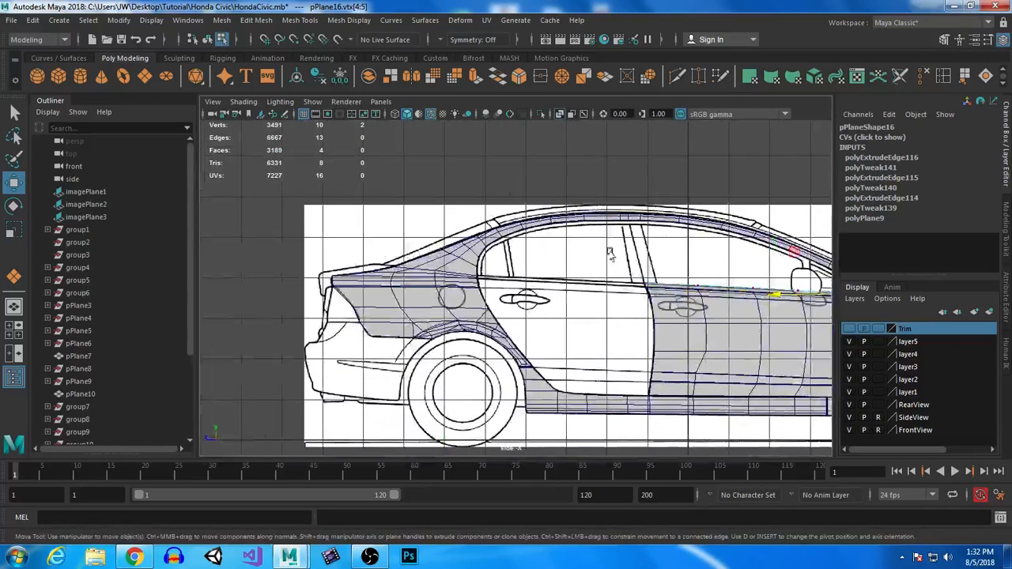
pyautogui.keyDown('alt'); pyautogui.moveTo(605, 247); pyautogui.dragTo(718, 345, button='right'); pyautogui.keyUp('alt')
pyautogui.keyDown('alt'); pyautogui.moveTo(718, 345); pyautogui.dragTo(136, 418, button='middle'); pyautogui.keyUp('alt')
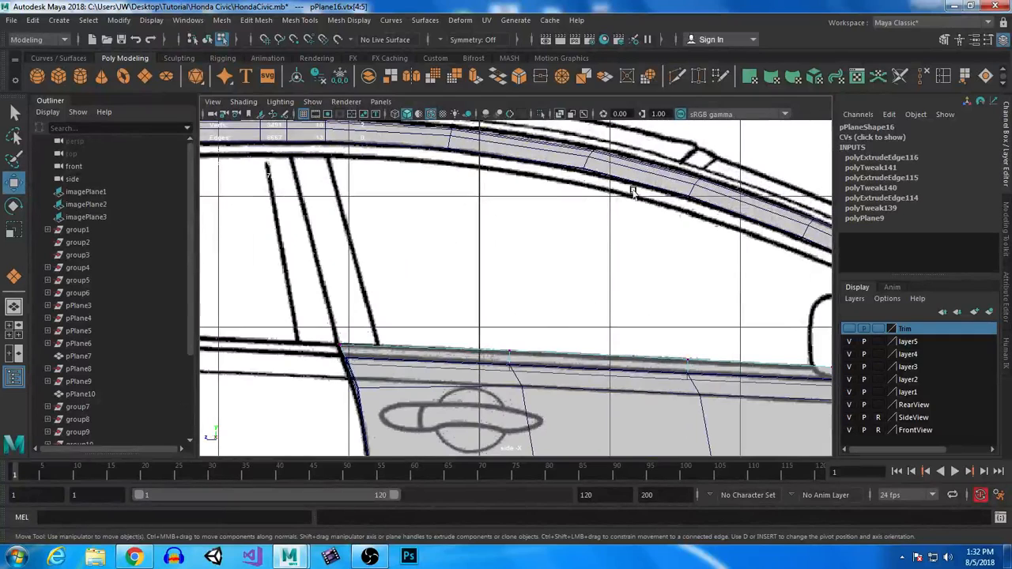
pyautogui.keyDown('alt'); pyautogui.moveTo(574, 265); pyautogui.dragTo(614, 212, button='middle'); pyautogui.keyUp('alt')
pyautogui.keyDown('alt'); pyautogui.moveTo(614, 212); pyautogui.dragTo(707, 208, button='right'); pyautogui.keyUp('alt')
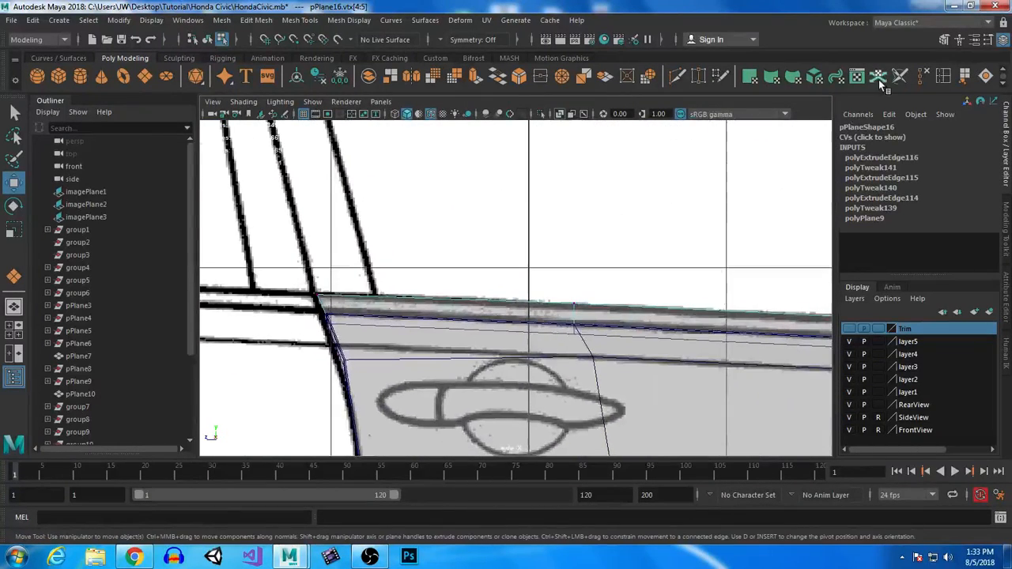
pyautogui.click(949, 77)
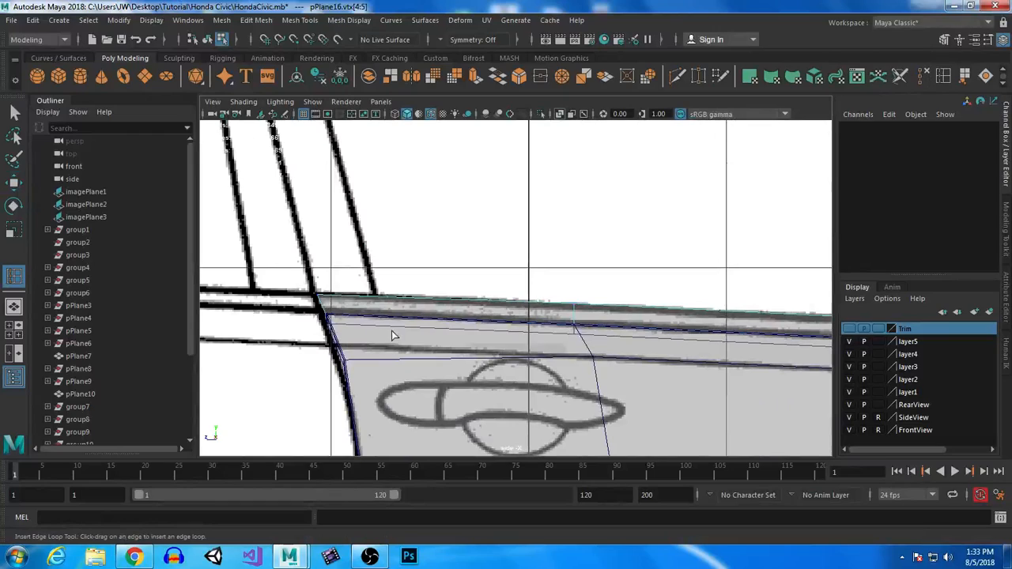
pyautogui.click(318, 303)
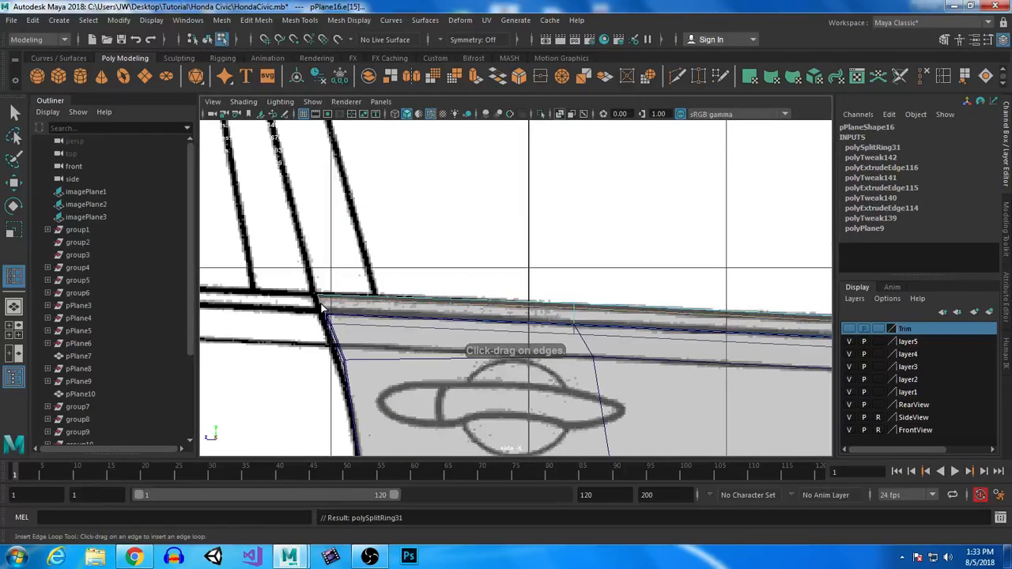
pyautogui.click(322, 309)
pyautogui.press('q')
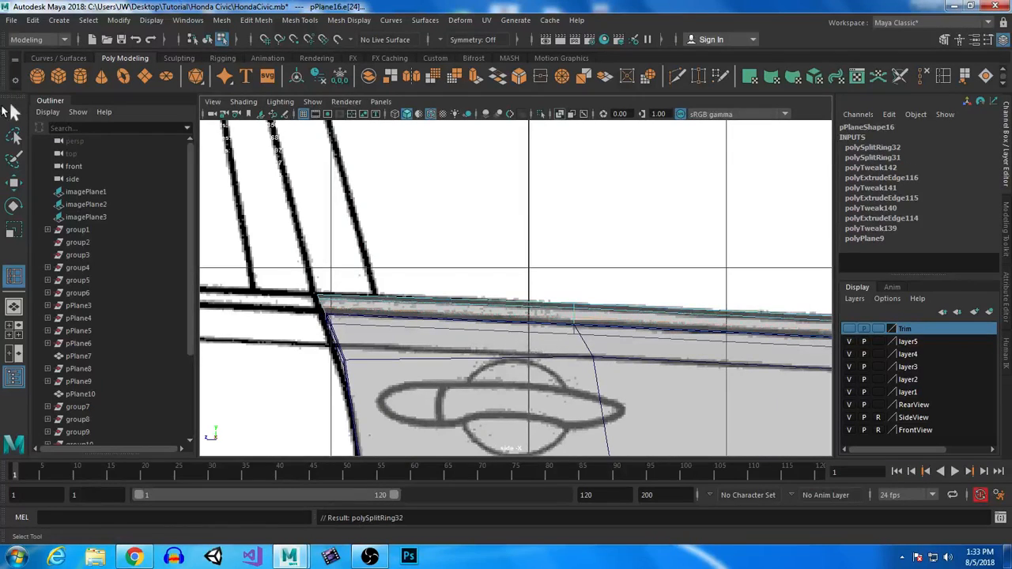
# Select both inserted edge loops and offset them sideways in the perspective view to give the trim strip a raised profile.
pyautogui.keyDown('shift'); pyautogui.doubleClick(539, 307); pyautogui.keyUp('shift')
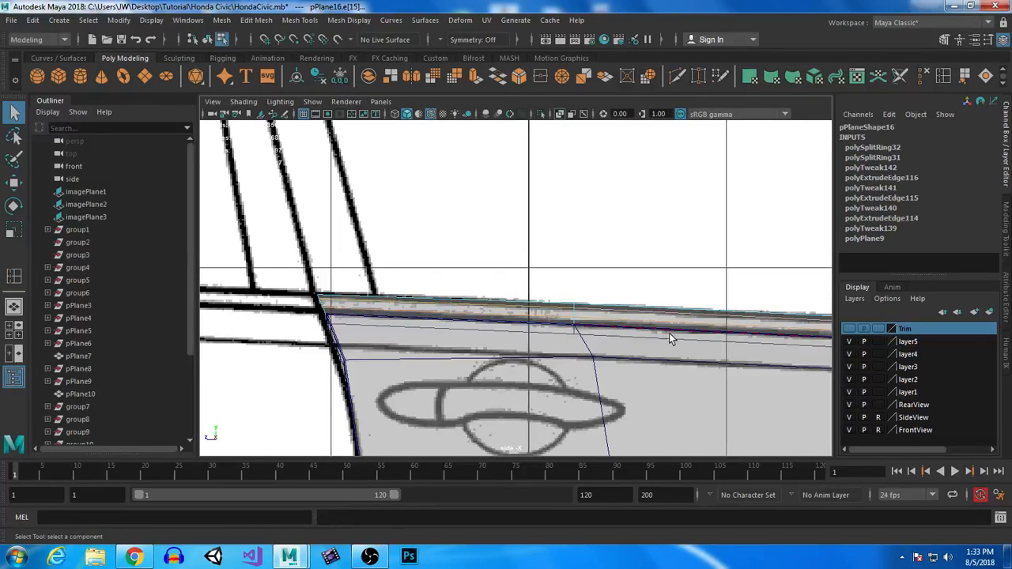
pyautogui.keyDown('alt'); pyautogui.moveTo(716, 344); pyautogui.dragTo(248, 343, button='middle'); pyautogui.keyUp('alt')
pyautogui.press('space')
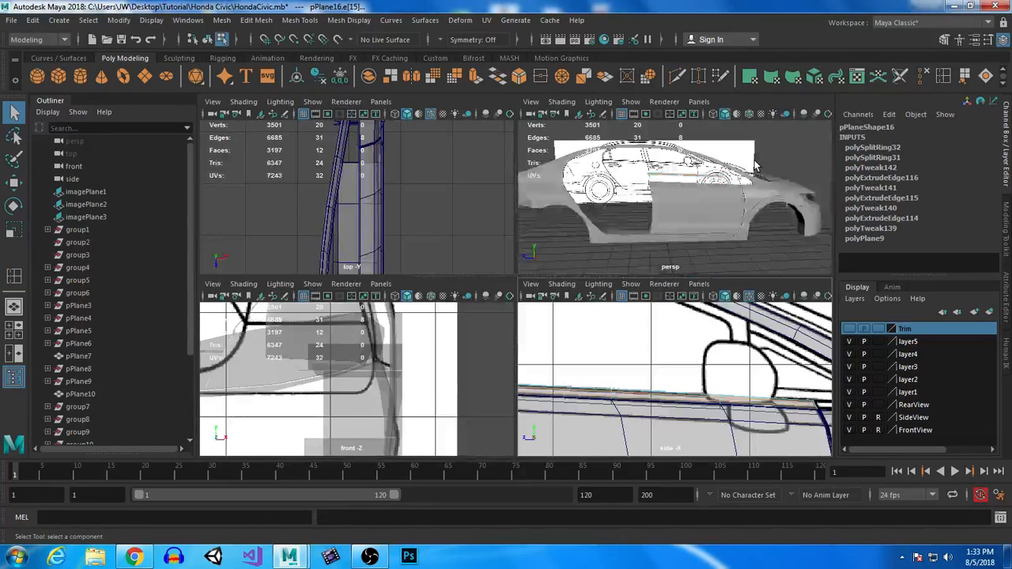
pyautogui.press('space')
pyautogui.keyDown('alt'); pyautogui.moveTo(677, 198); pyautogui.dragTo(509, 186); pyautogui.keyUp('alt')
pyautogui.scroll(6, 427, 224)
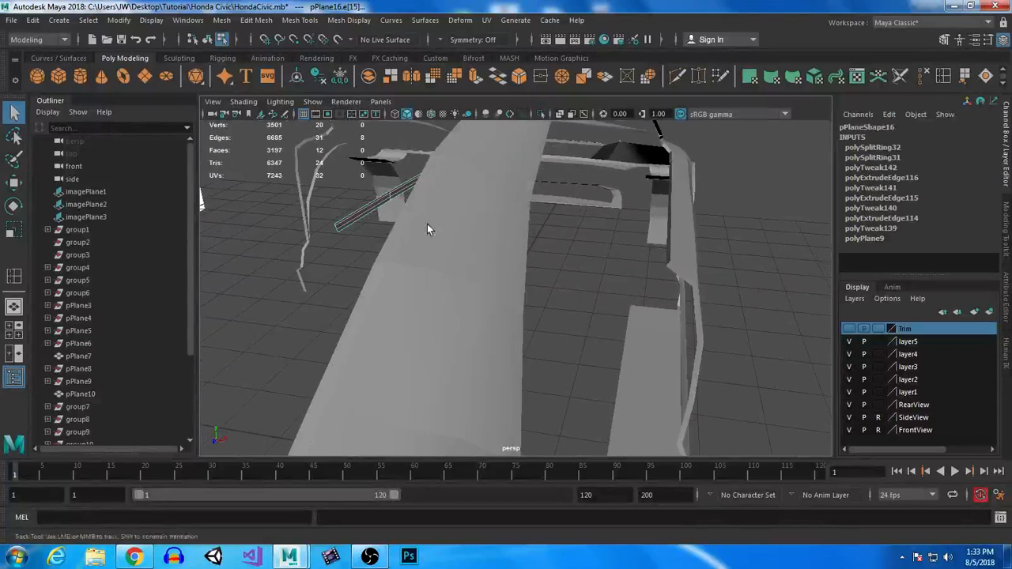
pyautogui.keyDown('alt'); pyautogui.moveTo(428, 224); pyautogui.dragTo(519, 329, button='middle'); pyautogui.keyUp('alt')
pyautogui.press('w')
pyautogui.moveTo(580, 126); pyautogui.dragTo(582, 127)
pyautogui.keyDown('alt'); pyautogui.moveTo(501, 232); pyautogui.dragTo(518, 332); pyautogui.keyUp('alt')
pyautogui.moveTo(484, 146); pyautogui.dragTo(484, 144)
pyautogui.moveTo(543, 207); pyautogui.dragTo(548, 208)
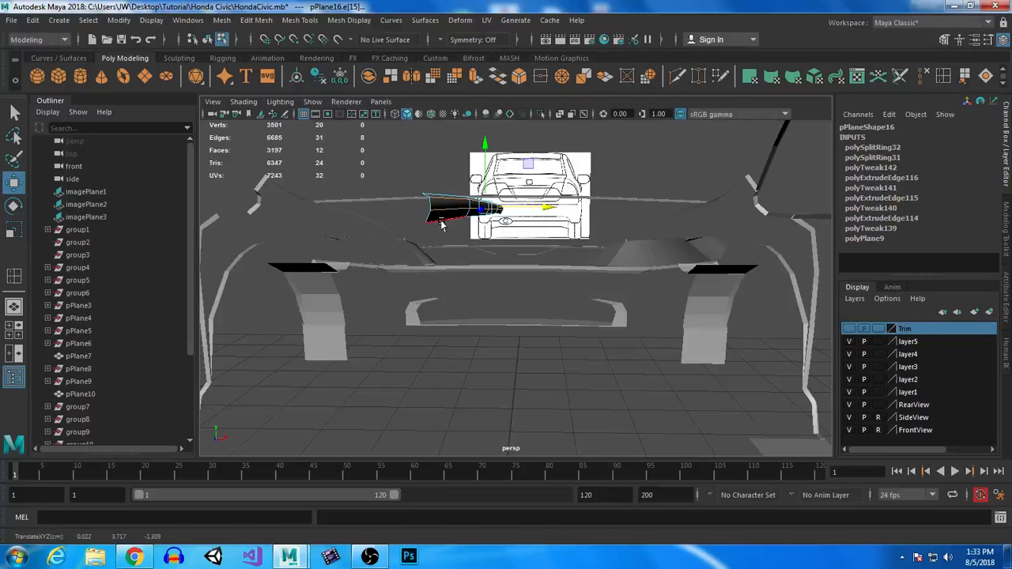
pyautogui.keyDown('alt'); pyautogui.moveTo(497, 294); pyautogui.dragTo(527, 324); pyautogui.keyUp('alt')
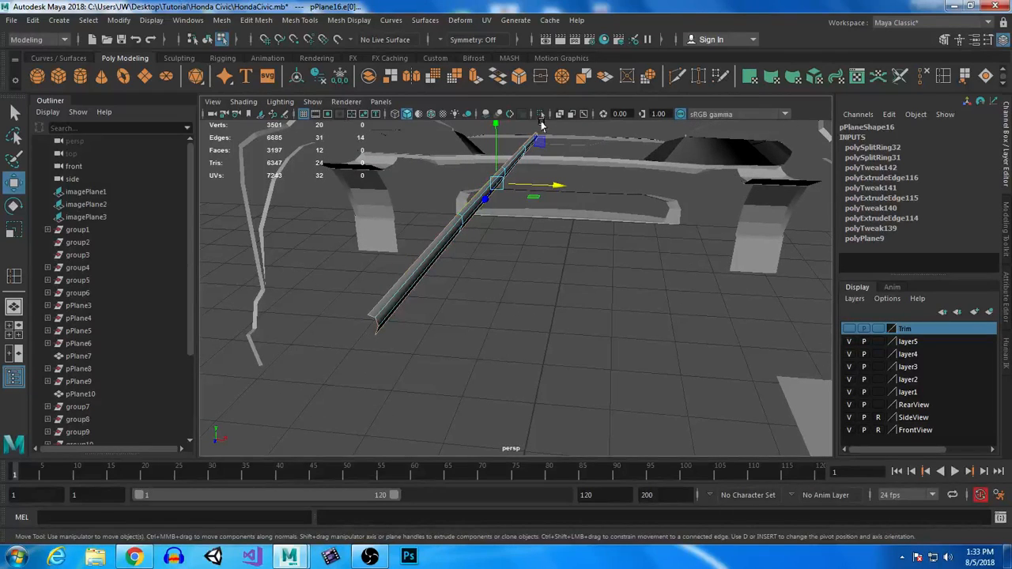
pyautogui.press('g')
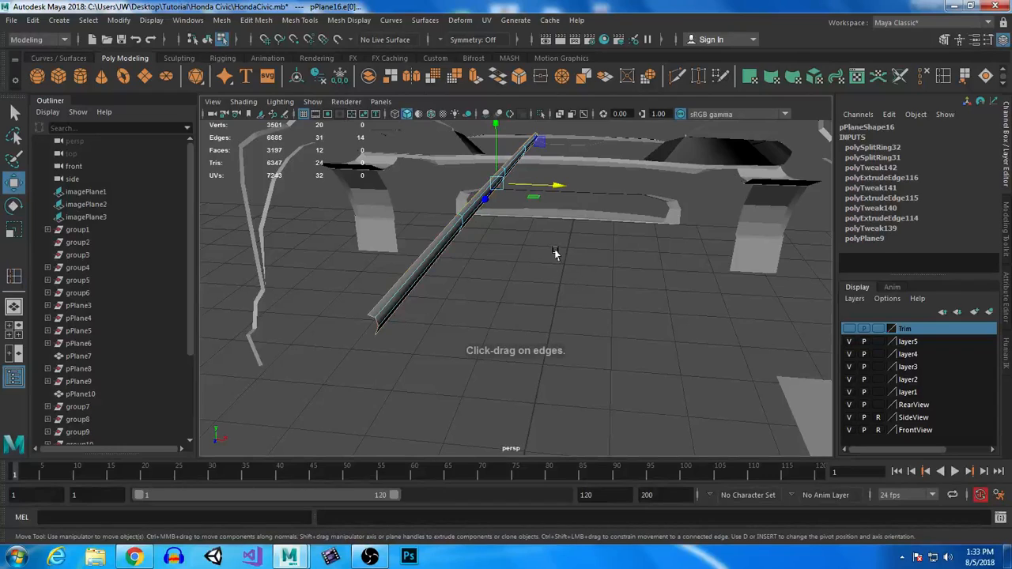
pyautogui.moveTo(553, 188); pyautogui.dragTo(554, 186)
pyautogui.hotkey('ctrl', 'z')
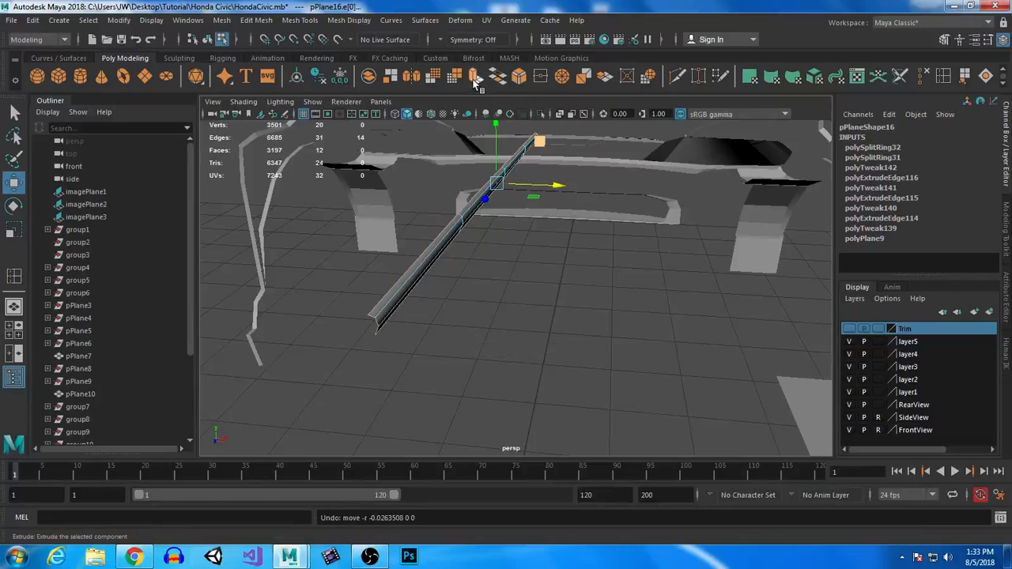
# Extrude the trim strip's border edges, shift the new edges slightly sideways and scale them a little taller.
pyautogui.click(475, 77)
pyautogui.press('w')
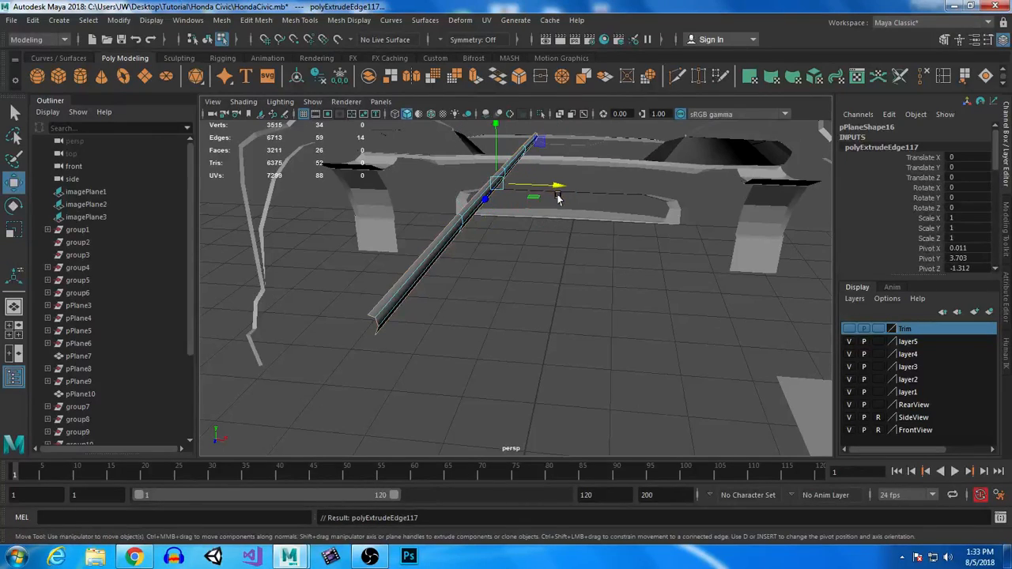
pyautogui.moveTo(557, 190); pyautogui.dragTo(557, 190)
pyautogui.press('r')
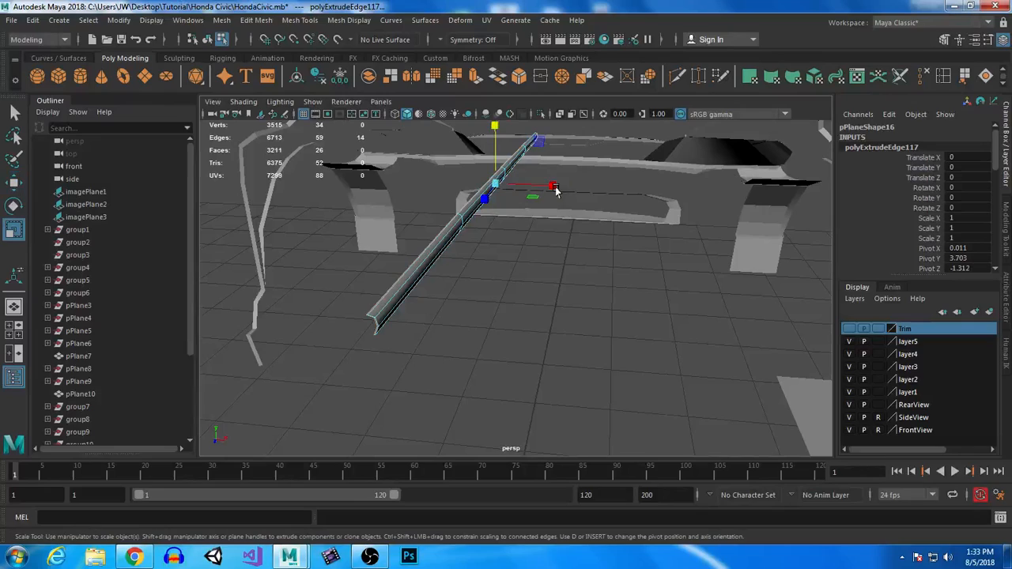
pyautogui.moveTo(496, 130); pyautogui.dragTo(495, 126)
# Extrude the trim's border edges a second time and scale the new edges vertically.
pyautogui.hotkey('ctrl', 'e')
pyautogui.press('w')
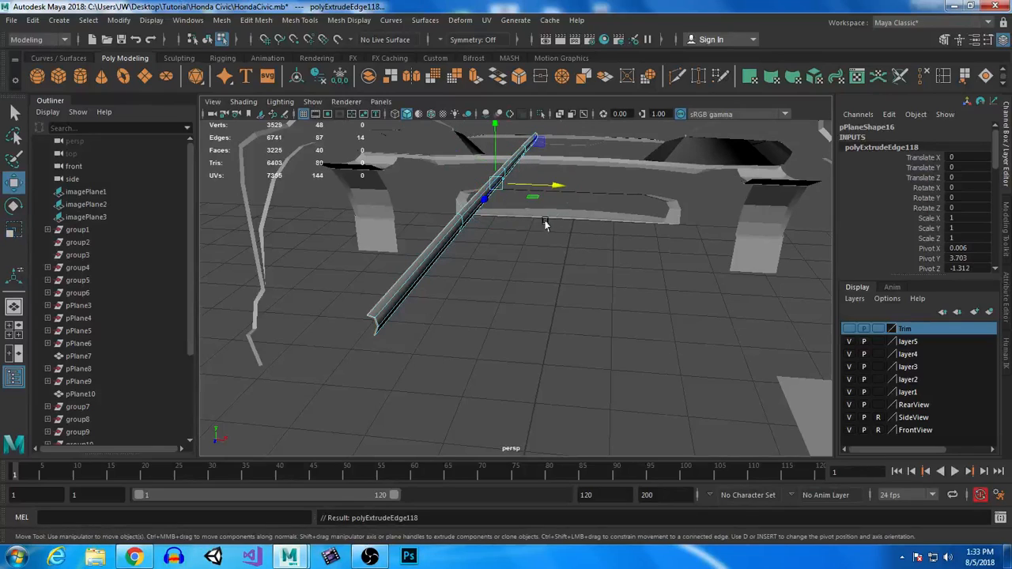
pyautogui.press('r')
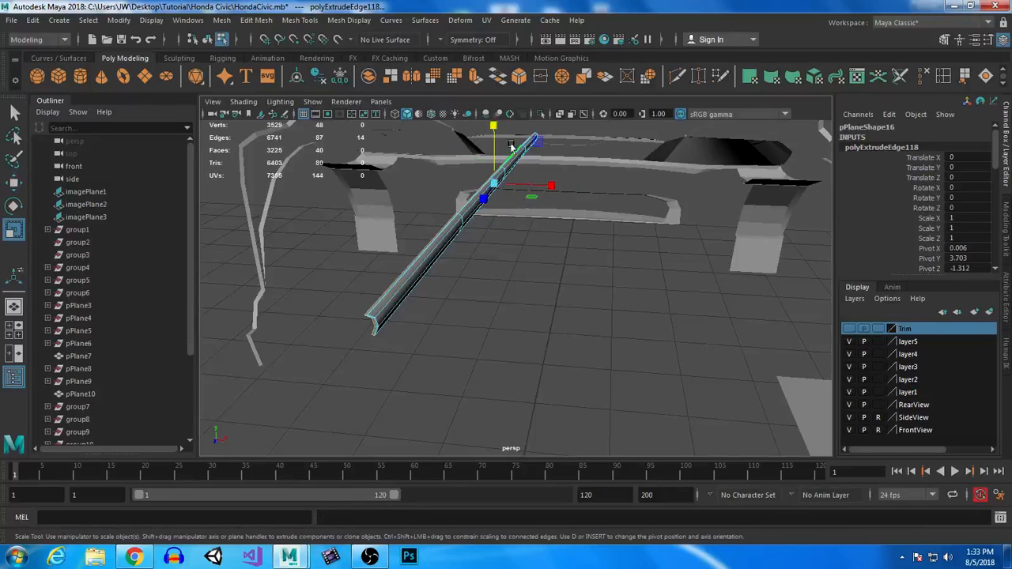
pyautogui.moveTo(492, 126); pyautogui.dragTo(482, 282)
# Compare the trim strip with the blueprint in the side view and check its smoothed preview in the perspective view.
pyautogui.press('space')
pyautogui.press('space')
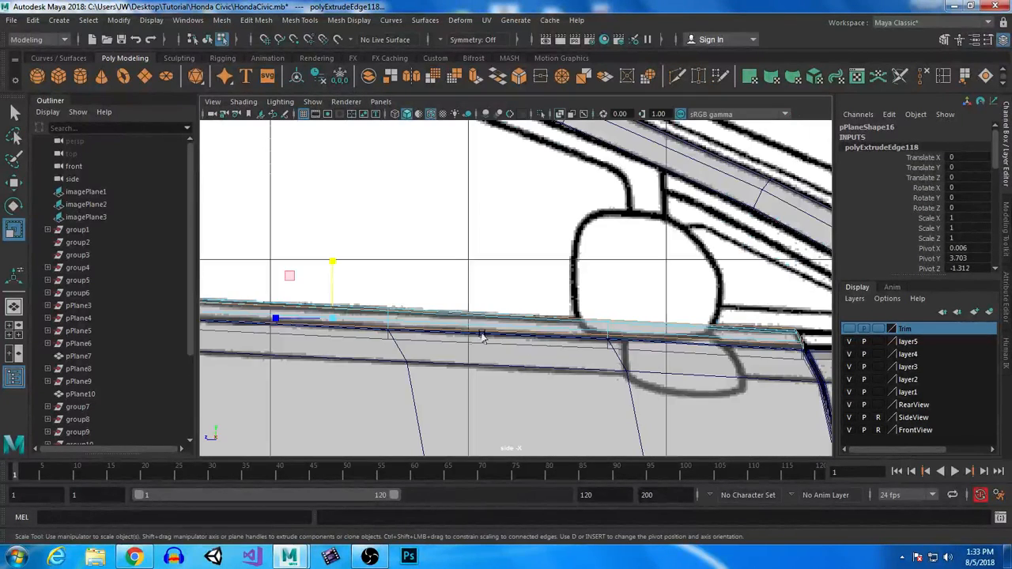
pyautogui.press('e')
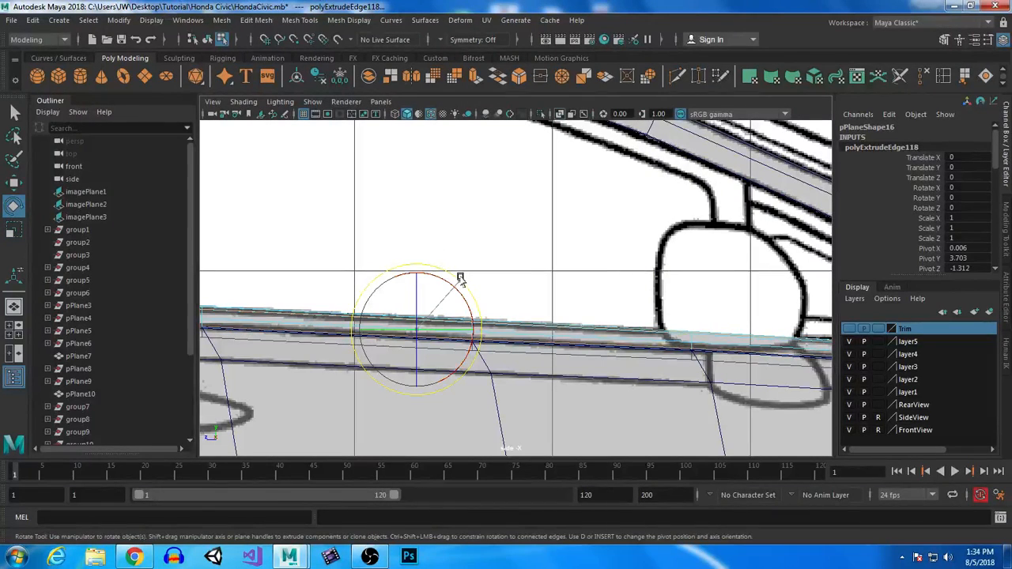
pyautogui.scroll(-5, 568, 322)
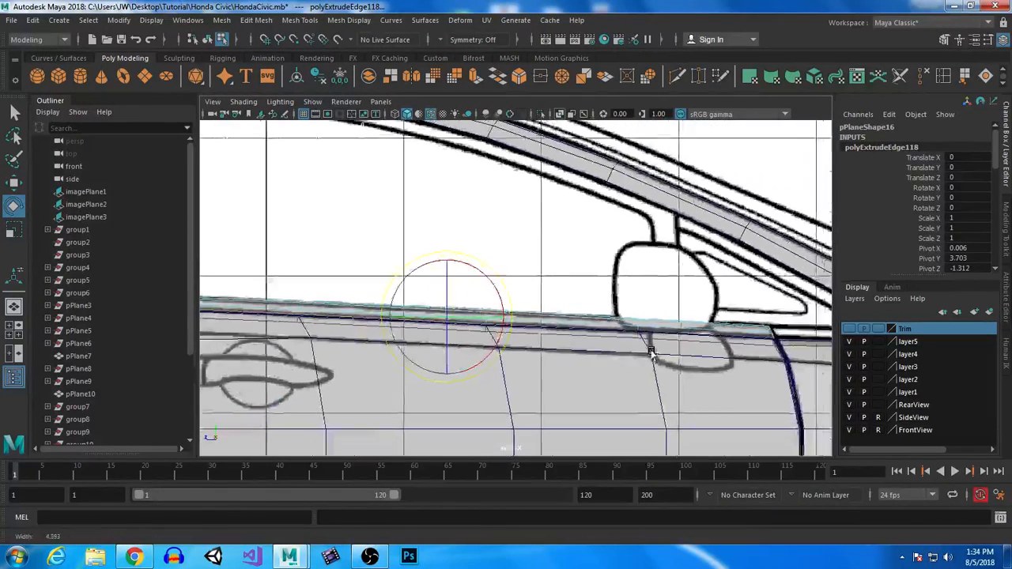
pyautogui.press('space')
pyautogui.press('space')
pyautogui.keyDown('alt'); pyautogui.moveTo(526, 291); pyautogui.dragTo(483, 312); pyautogui.keyUp('alt')
pyautogui.press('3')
pyautogui.keyDown('alt'); pyautogui.moveTo(477, 366); pyautogui.dragTo(430, 357); pyautogui.keyUp('alt')
pyautogui.press('1')
# Insert an edge loop close to each end of the trim strip to hold its ends when smoothed.
pyautogui.keyDown('alt'); pyautogui.moveTo(340, 315); pyautogui.dragTo(558, 353, button='middle'); pyautogui.keyUp('alt')
pyautogui.scroll(4, 522, 353)
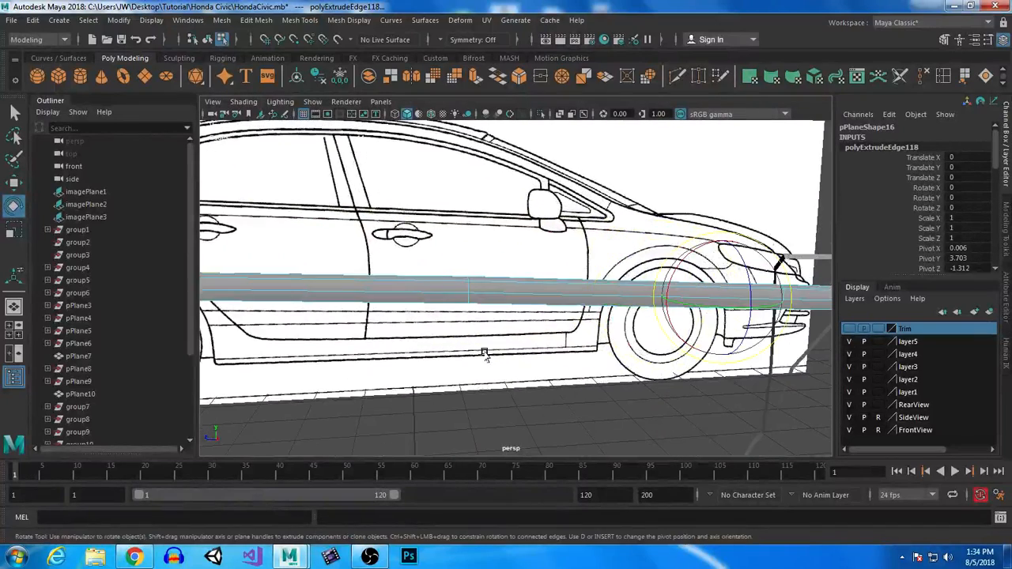
pyautogui.keyDown('alt'); pyautogui.moveTo(483, 355); pyautogui.dragTo(918, 233, button='middle'); pyautogui.keyUp('alt')
pyautogui.keyDown('shift'); pyautogui.moveTo(639, 175); pyautogui.dragTo(610, 165, button='right'); pyautogui.keyUp('shift')
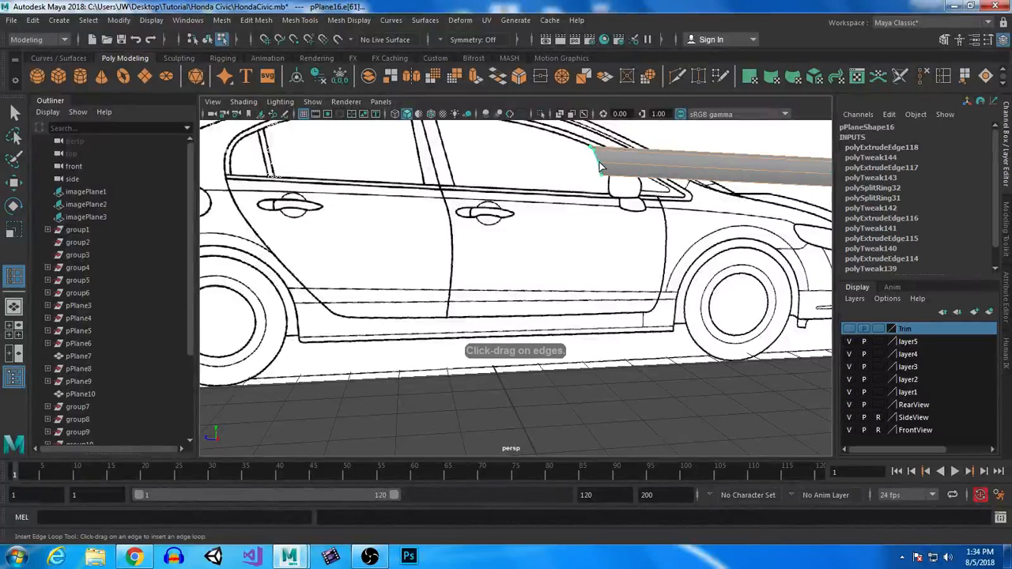
pyautogui.click(599, 166)
pyautogui.keyDown('alt'); pyautogui.moveTo(752, 216); pyautogui.dragTo(498, 242, button='middle'); pyautogui.keyUp('alt')
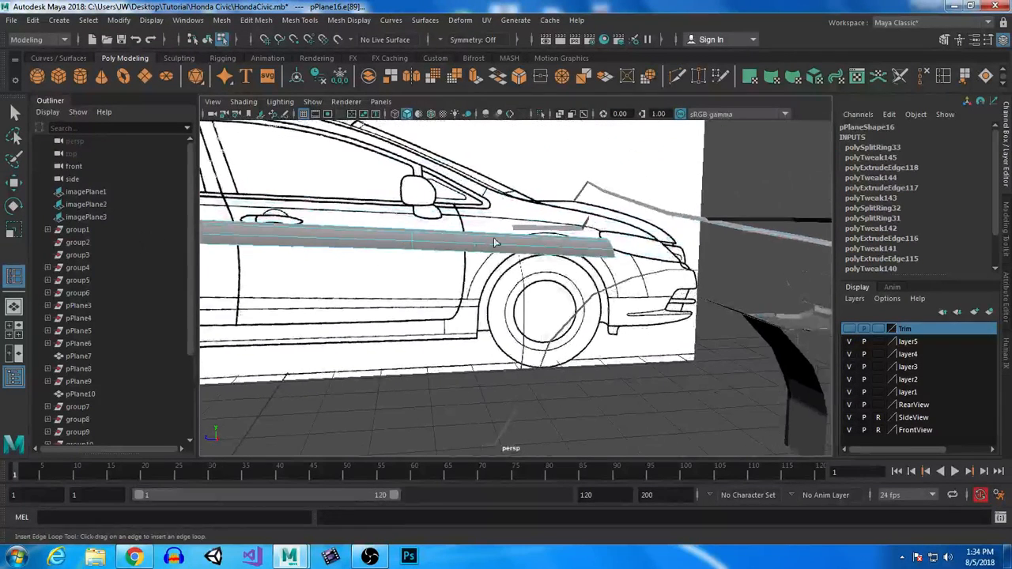
pyautogui.keyDown('alt'); pyautogui.moveTo(498, 242); pyautogui.dragTo(619, 225); pyautogui.keyUp('alt')
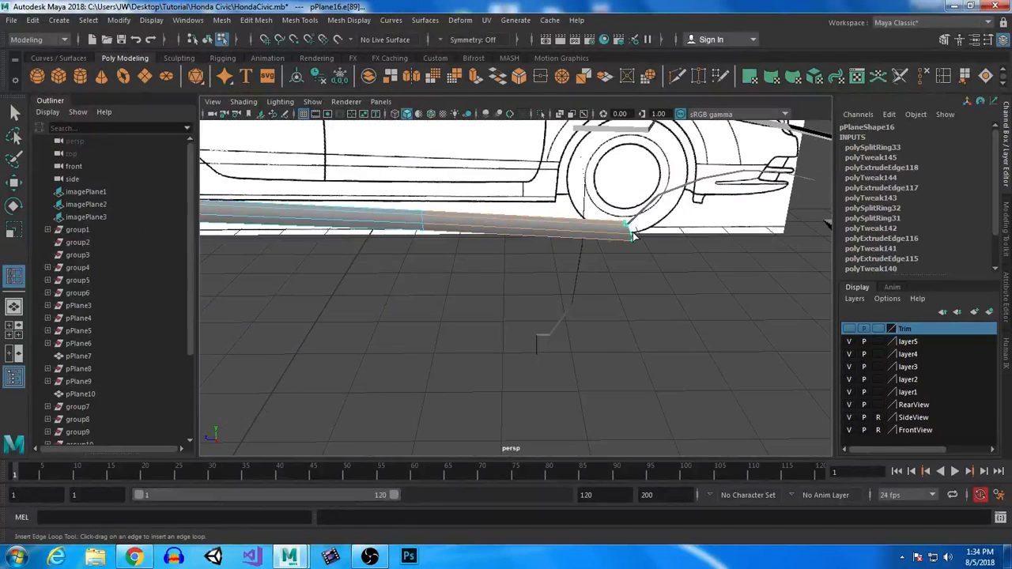
pyautogui.click(630, 236)
pyautogui.keyDown('alt'); pyautogui.moveTo(507, 299); pyautogui.dragTo(625, 277); pyautogui.keyUp('alt')
pyautogui.click(14, 112)
# Move the whole trim strip sideways to Translate X 3.223 so it sits along the front door's top edge.
pyautogui.keyDown('alt'); pyautogui.moveTo(581, 312); pyautogui.dragTo(451, 313); pyautogui.keyUp('alt')
pyautogui.moveTo(451, 200); pyautogui.dragTo(499, 187, button='right')
pyautogui.press('w')
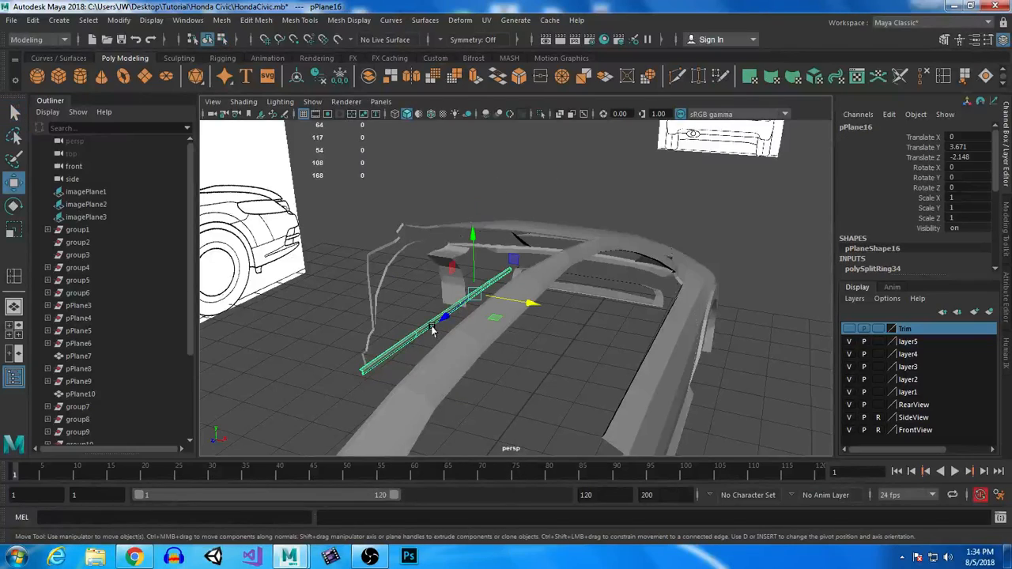
pyautogui.moveTo(531, 299); pyautogui.dragTo(581, 288)
pyautogui.press('f')
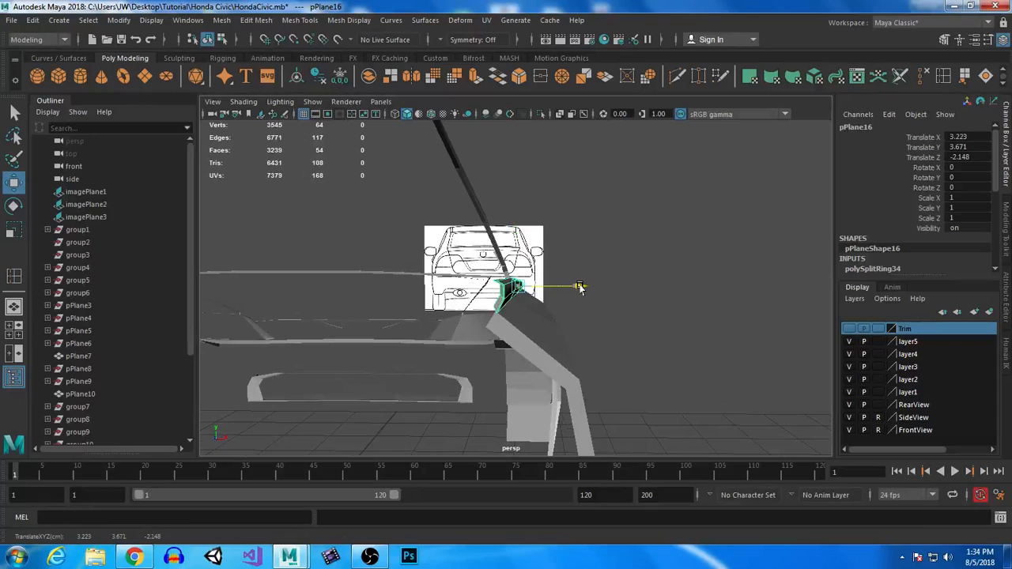
pyautogui.keyDown('alt'); pyautogui.moveTo(653, 340); pyautogui.dragTo(385, 338); pyautogui.keyUp('alt')
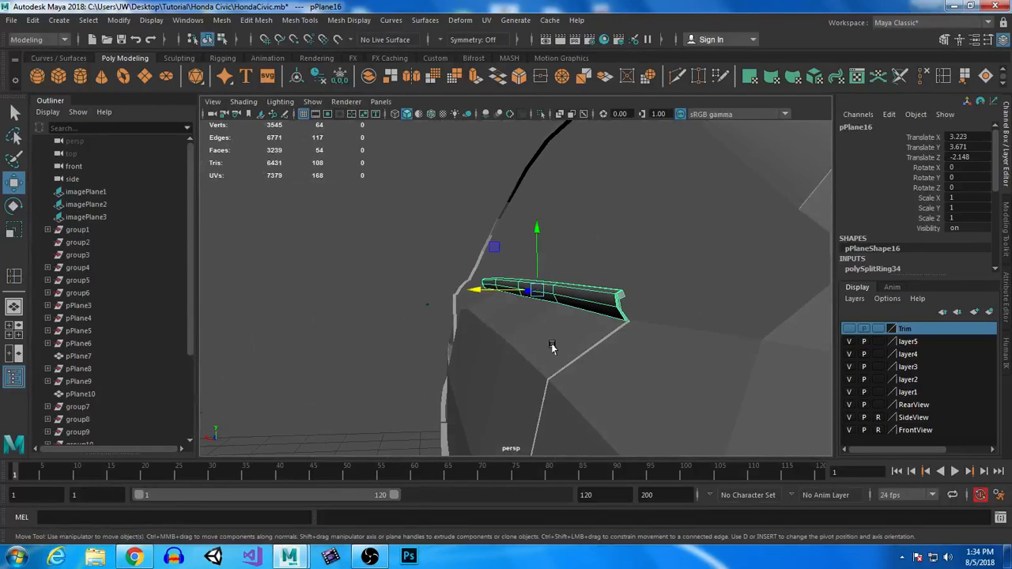
# Select the trim strip's upper vertices along its full length in the side view and shift them slightly sideways in perspective.
pyautogui.moveTo(587, 194); pyautogui.dragTo(532, 195, button='right')
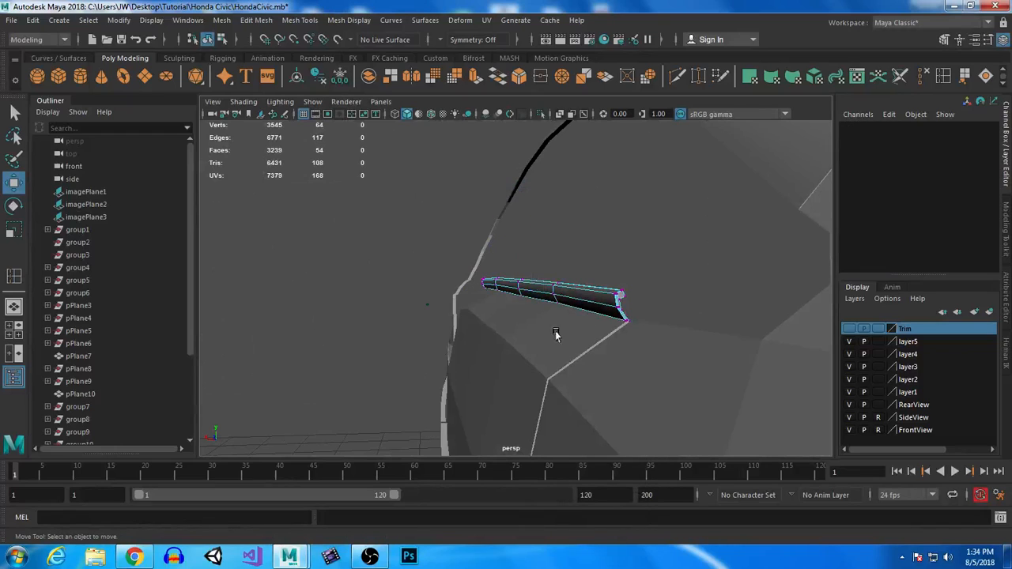
pyautogui.press('space')
pyautogui.press('space')
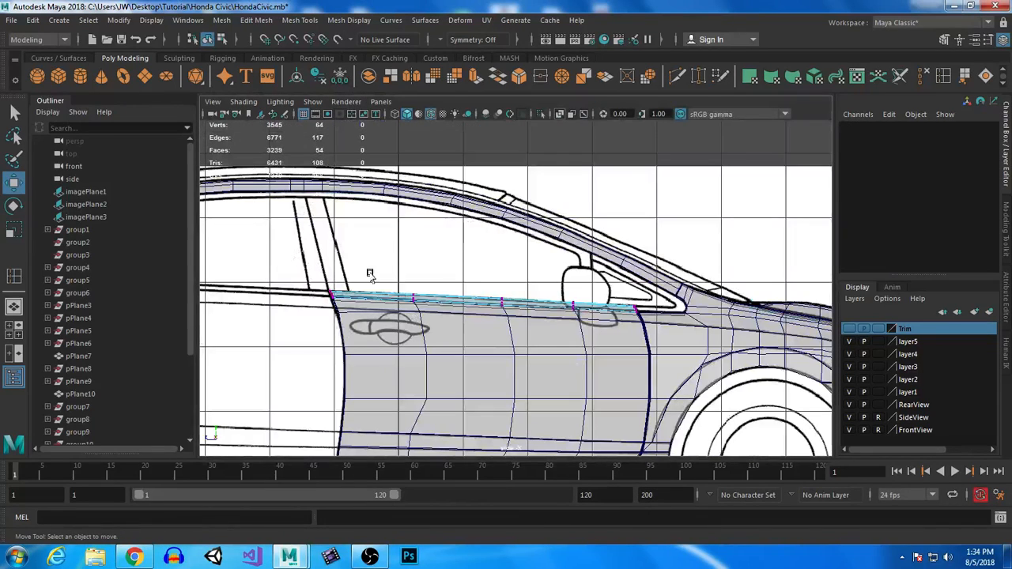
pyautogui.moveTo(446, 295); pyautogui.dragTo(445, 297)
pyautogui.scroll(5, 409, 293)
pyautogui.keyDown('alt'); pyautogui.moveTo(340, 283); pyautogui.dragTo(603, 272, button='middle'); pyautogui.keyUp('alt')
pyautogui.scroll(3, 321, 314)
pyautogui.keyDown('alt'); pyautogui.moveTo(306, 315); pyautogui.dragTo(470, 315, button='middle'); pyautogui.keyUp('alt')
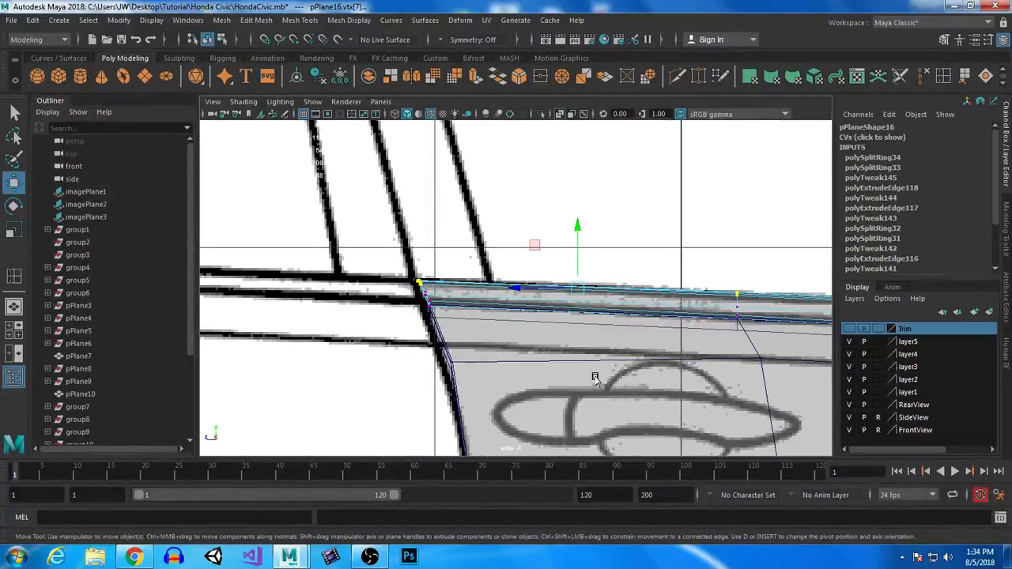
pyautogui.keyDown('alt'); pyautogui.moveTo(595, 378); pyautogui.dragTo(554, 324, button='middle'); pyautogui.keyUp('alt')
pyautogui.keyDown('alt'); pyautogui.moveTo(701, 371); pyautogui.dragTo(331, 340, button='middle'); pyautogui.keyUp('alt')
pyautogui.moveTo(566, 288); pyautogui.dragTo(564, 283)
pyautogui.keyDown('alt'); pyautogui.moveTo(594, 387); pyautogui.dragTo(359, 392, button='middle'); pyautogui.keyUp('alt')
pyautogui.keyDown('alt'); pyautogui.moveTo(584, 301); pyautogui.dragTo(520, 264, button='middle'); pyautogui.keyUp('alt')
pyautogui.press('space')
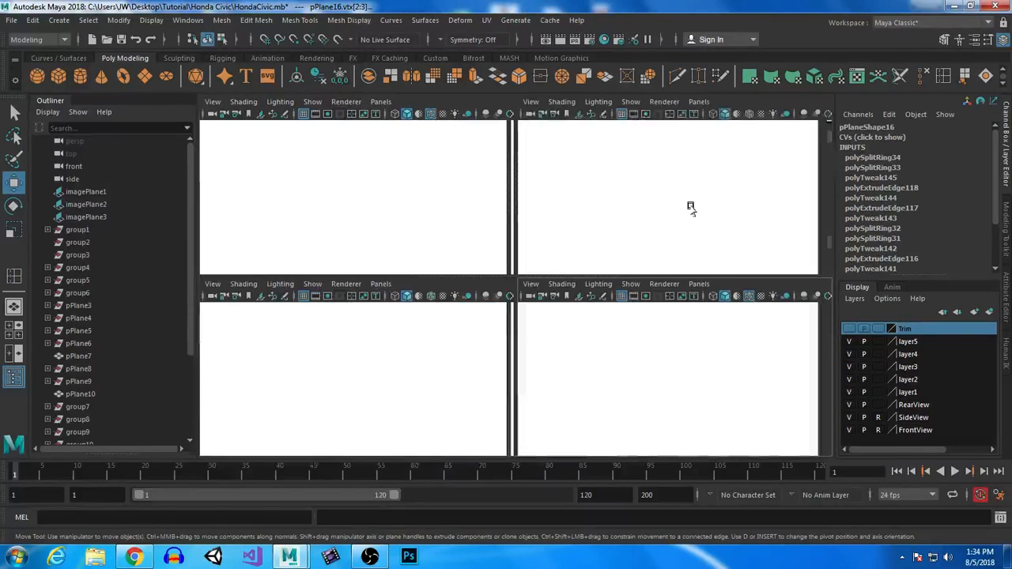
pyautogui.press('space')
pyautogui.moveTo(448, 286); pyautogui.dragTo(455, 286, button='middle')
# Try rotating the trim strip's upper vertices to tilt the profile, and undo the rotation.
pyautogui.press('e')
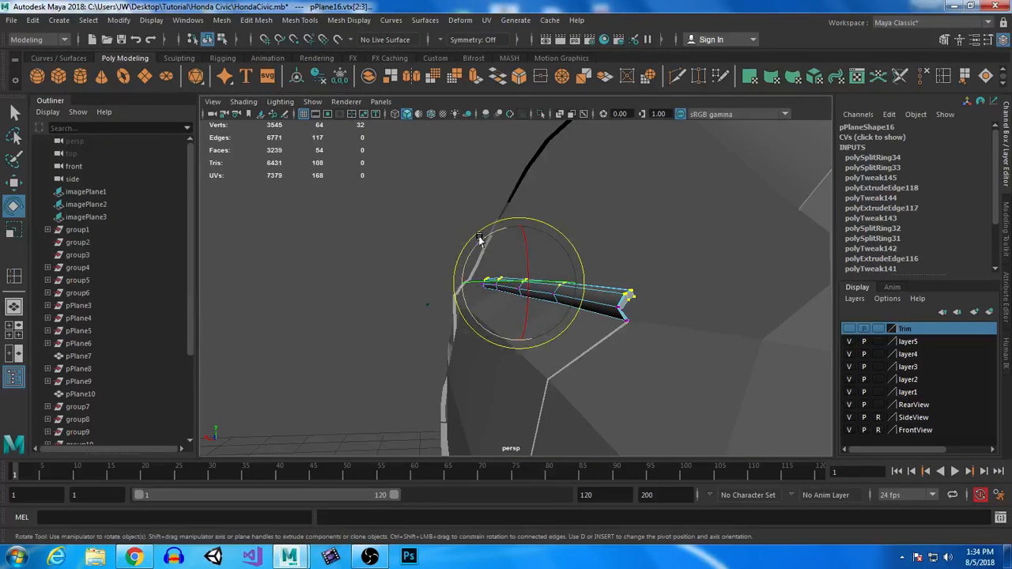
pyautogui.moveTo(489, 236); pyautogui.dragTo(514, 228)
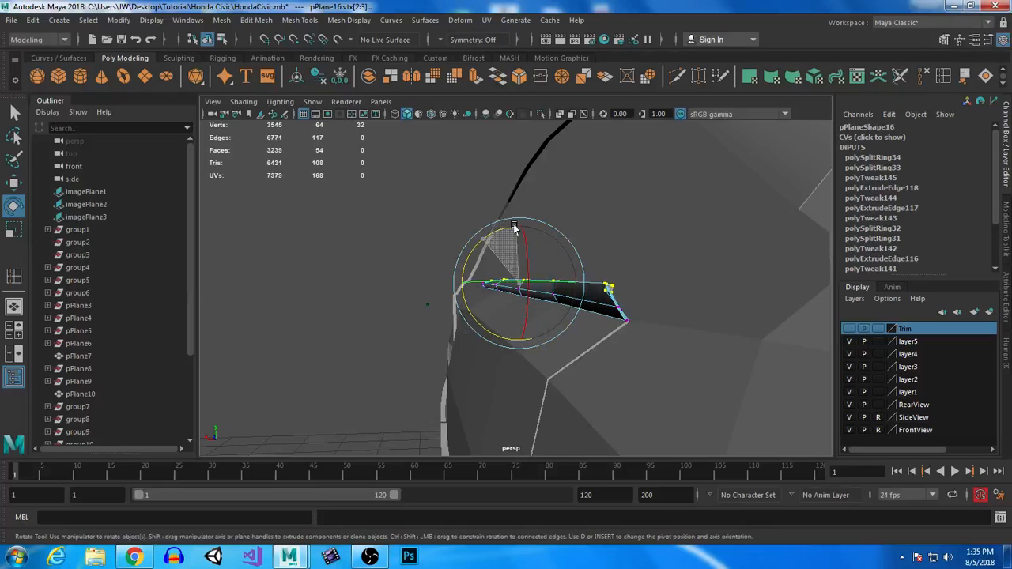
pyautogui.hotkey('ctrl', 'z')
# Fine-tune the upper vertices' height and sideways position against the door's top edge.
pyautogui.press('w')
pyautogui.moveTo(519, 222); pyautogui.dragTo(519, 223)
pyautogui.press('space')
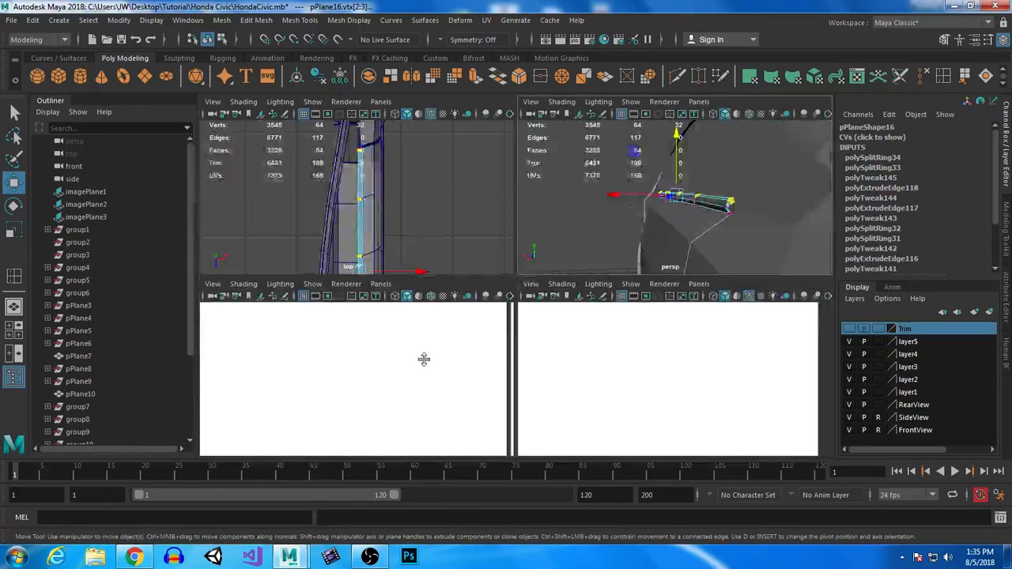
pyautogui.press('space')
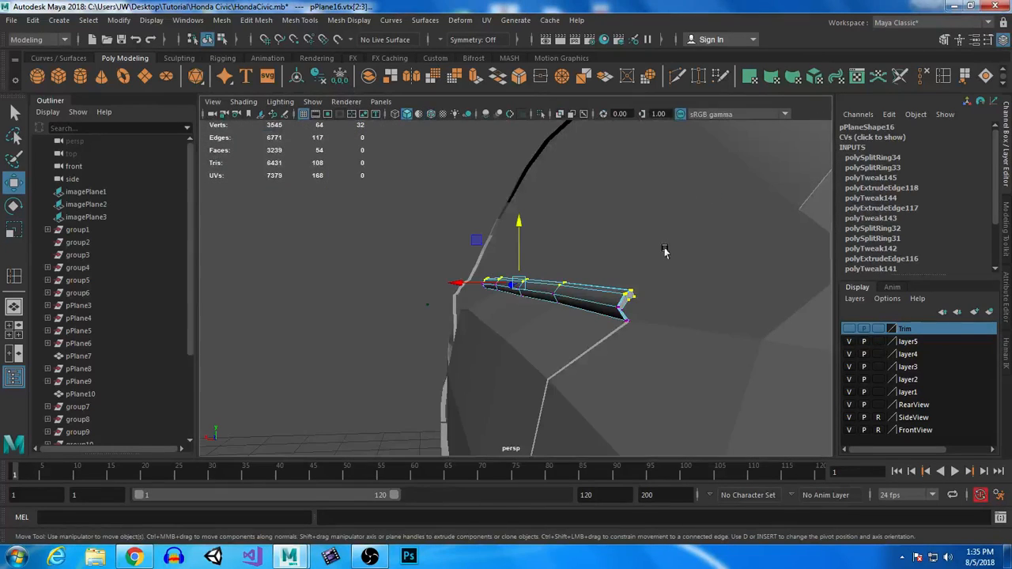
pyautogui.scroll(-3, 662, 257)
pyautogui.keyDown('alt'); pyautogui.moveTo(658, 271); pyautogui.dragTo(633, 275); pyautogui.keyUp('alt')
pyautogui.moveTo(451, 287); pyautogui.dragTo(549, 304)
# Select a lengthwise edge loop on the trim, nudge it vertically and sideways, preview it smoothed, and return to object mode.
pyautogui.moveTo(562, 293); pyautogui.dragTo(564, 161, button='right')
pyautogui.click(580, 299)
pyautogui.doubleClick(537, 294)
pyautogui.moveTo(514, 230); pyautogui.dragTo(513, 227)
pyautogui.moveTo(452, 287); pyautogui.dragTo(456, 287)
pyautogui.press('3')
pyautogui.keyDown('alt'); pyautogui.moveTo(443, 337); pyautogui.dragTo(602, 323); pyautogui.keyUp('alt')
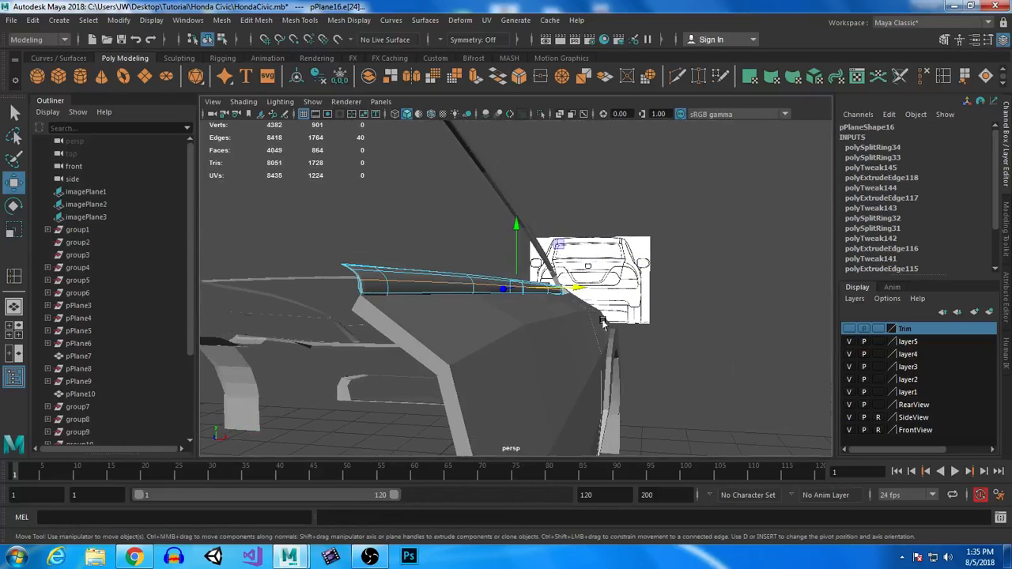
pyautogui.rightClick(411, 286)
pyautogui.click(685, 204)
pyautogui.keyDown('alt'); pyautogui.moveTo(746, 287); pyautogui.dragTo(696, 375); pyautogui.keyUp('alt')
pyautogui.click(524, 271)
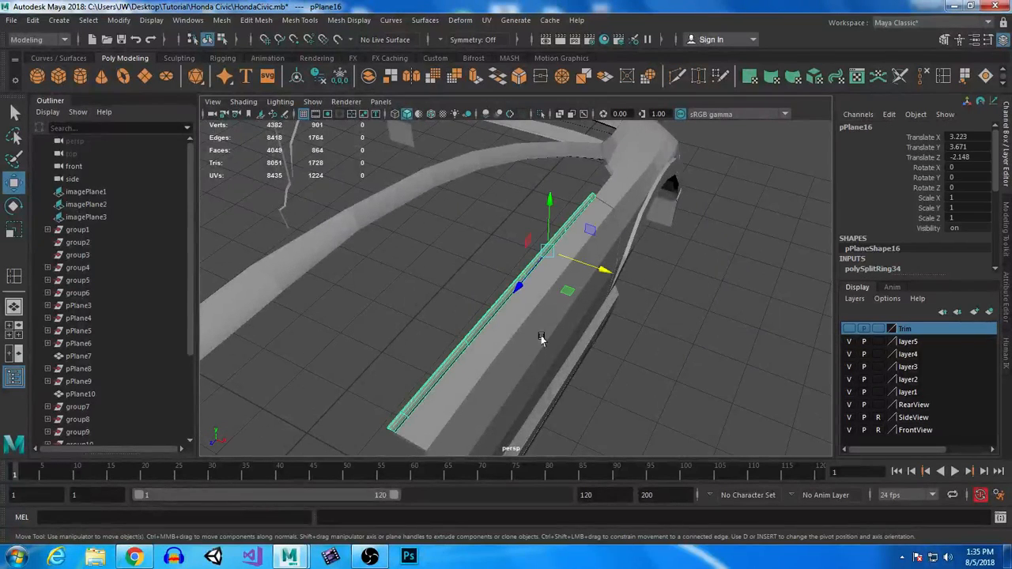
pyautogui.click(747, 398)
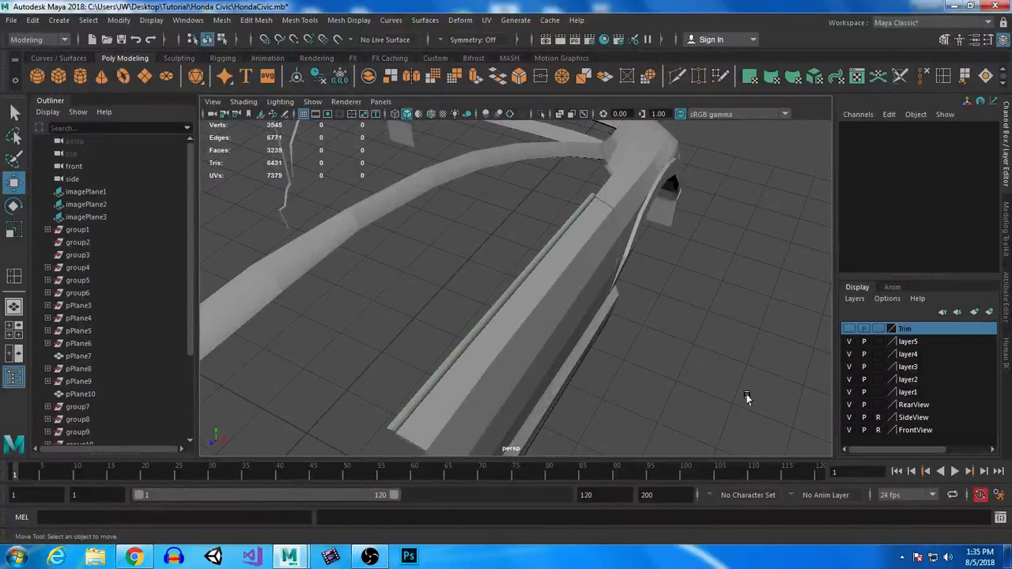
# Examine the front window outline, mirror area and door pillar lines on the side-view blueprint.
pyautogui.press('space')
pyautogui.press('space')
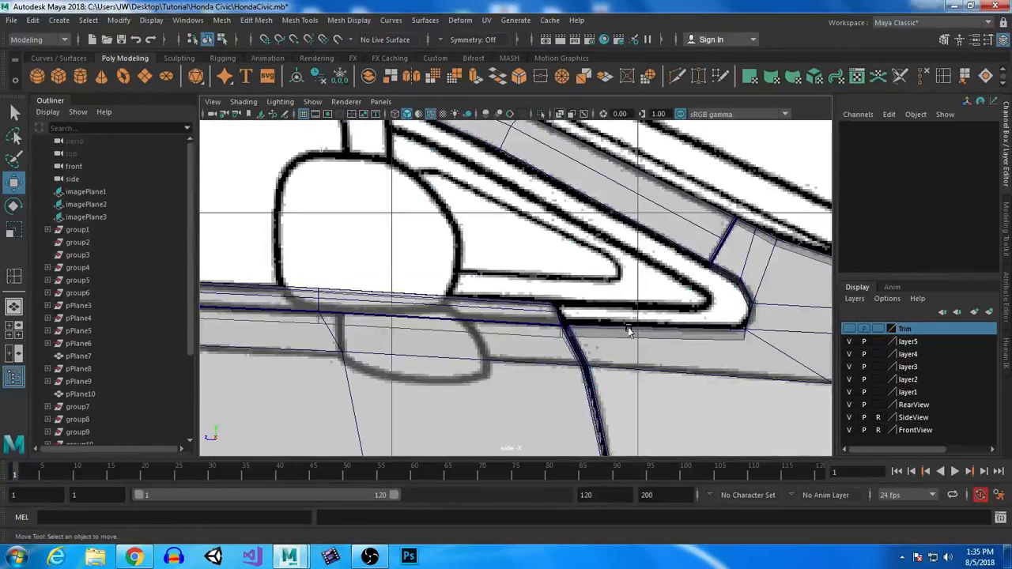
pyautogui.scroll(-2, 633, 334)
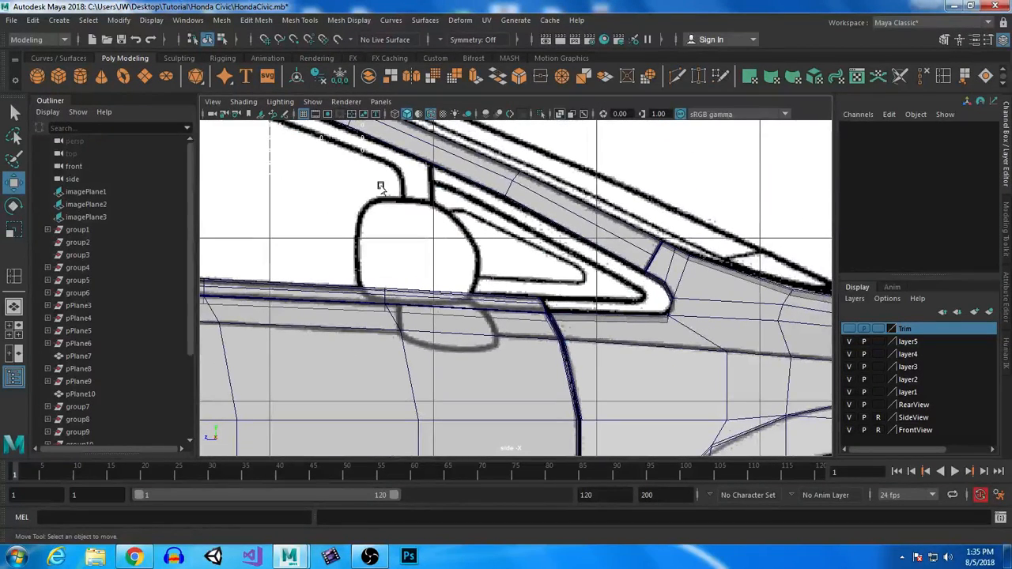
pyautogui.keyDown('alt'); pyautogui.moveTo(366, 303); pyautogui.dragTo(656, 370, button='middle'); pyautogui.keyUp('alt')
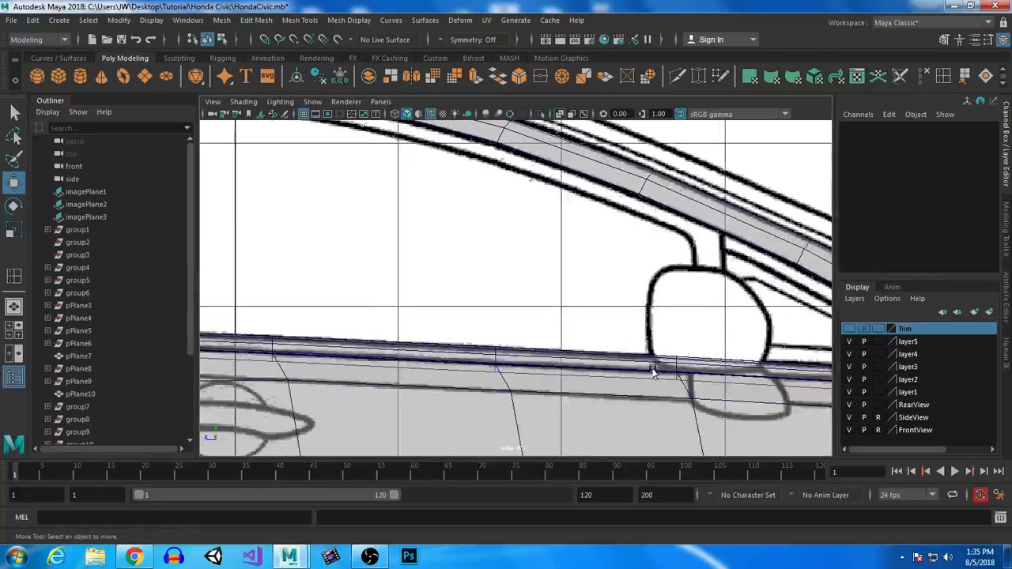
pyautogui.scroll(-5, 614, 335)
pyautogui.keyDown('alt'); pyautogui.moveTo(493, 334); pyautogui.dragTo(631, 327, button='middle'); pyautogui.keyUp('alt')
pyautogui.scroll(2, 506, 322)
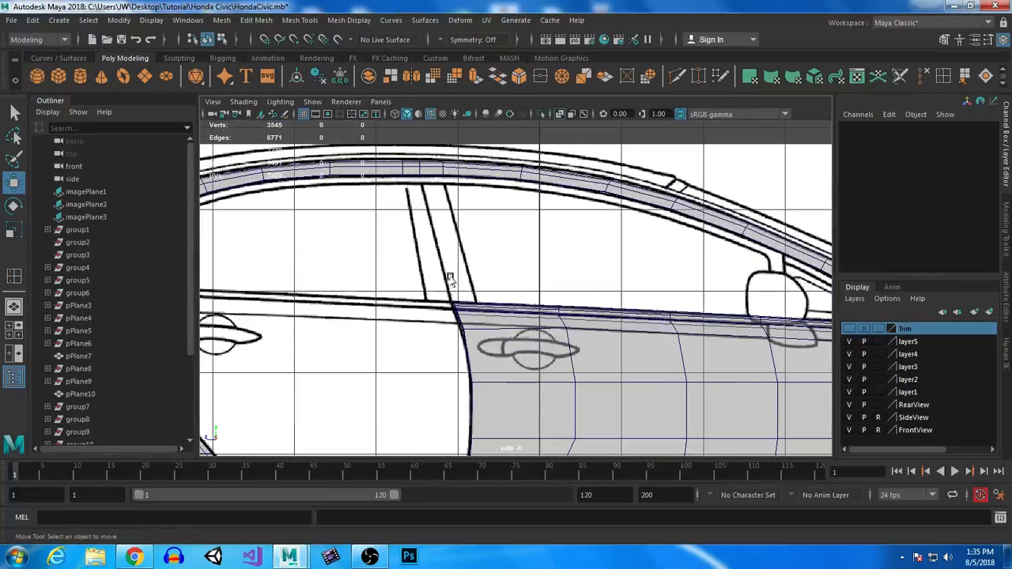
pyautogui.scroll(4, 440, 210)
pyautogui.keyDown('alt'); pyautogui.moveTo(463, 294); pyautogui.dragTo(582, 431, button='middle'); pyautogui.keyUp('alt')
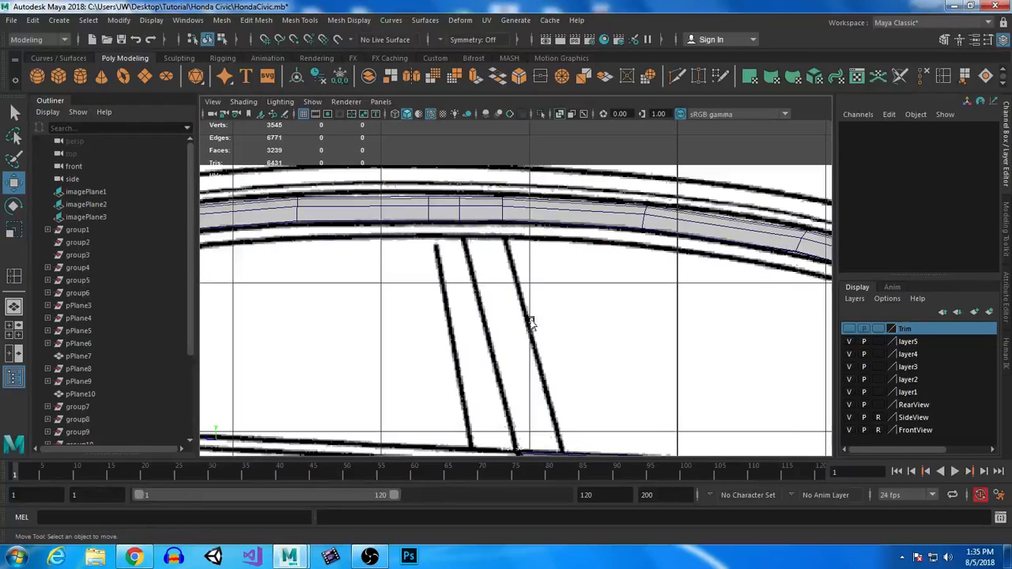
pyautogui.keyDown('alt'); pyautogui.moveTo(543, 297); pyautogui.dragTo(336, 216, button='middle'); pyautogui.keyUp('alt')
pyautogui.keyDown('alt'); pyautogui.moveTo(571, 286); pyautogui.dragTo(343, 247, button='middle'); pyautogui.keyUp('alt')
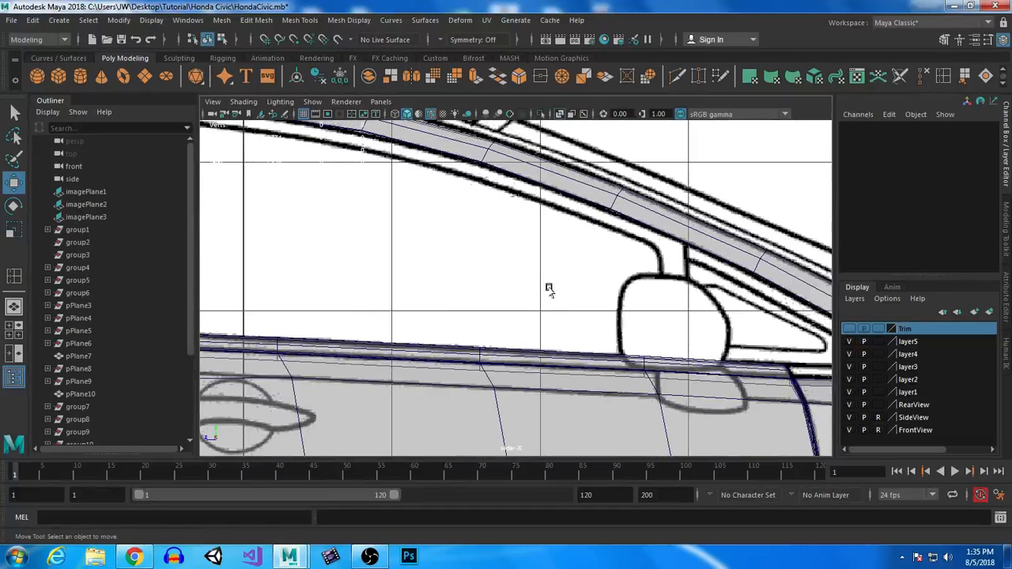
pyautogui.keyDown('alt'); pyautogui.moveTo(459, 297); pyautogui.dragTo(583, 334, button='middle'); pyautogui.keyUp('alt')
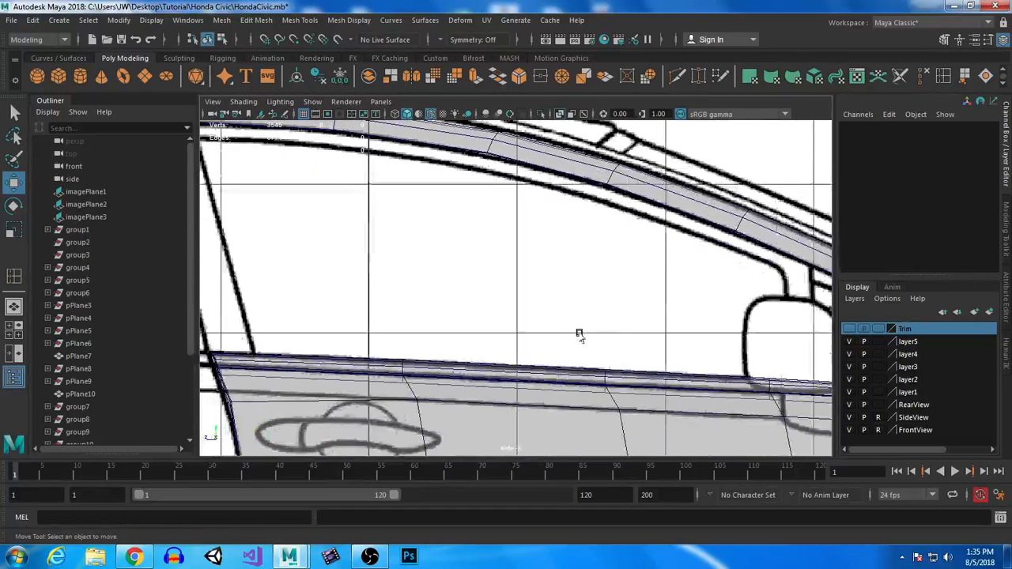
pyautogui.click(601, 379)
pyautogui.scroll(-2, 599, 378)
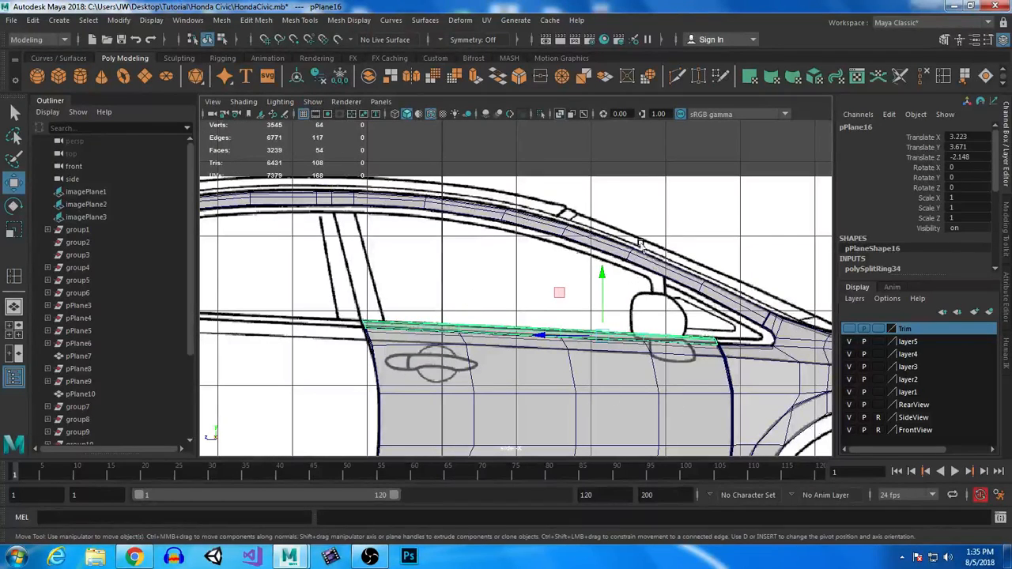
pyautogui.keyDown('alt'); pyautogui.moveTo(381, 238); pyautogui.dragTo(465, 242, button='middle'); pyautogui.keyUp('alt')
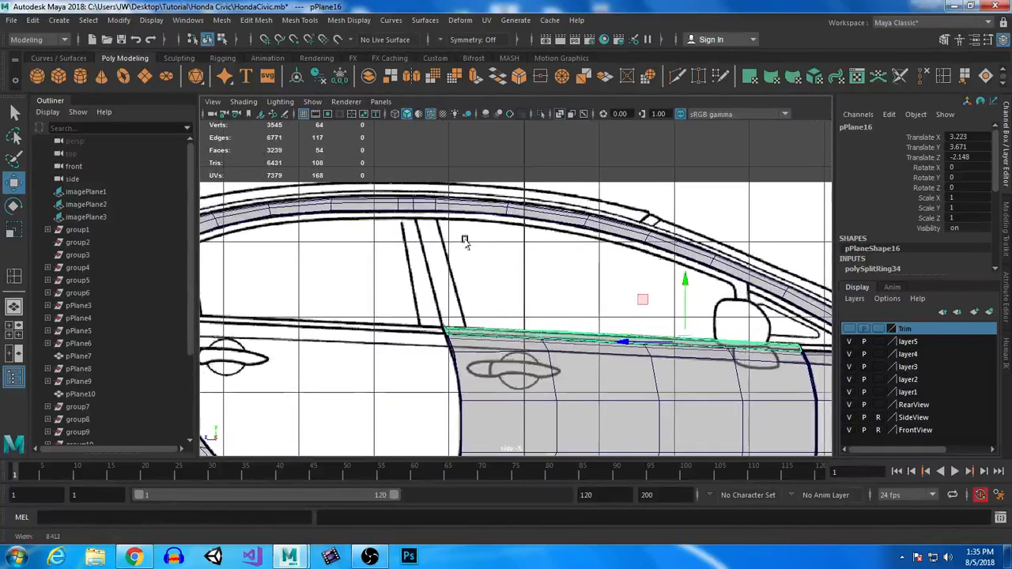
# Draw a small polygon plane at the base of the door pillar and slide its upper vertices to match the pillar's slant.
pyautogui.keyDown('alt'); pyautogui.moveTo(466, 241); pyautogui.dragTo(657, 374, button='right'); pyautogui.keyUp('alt')
pyautogui.keyDown('alt'); pyautogui.moveTo(496, 304); pyautogui.dragTo(556, 303, button='middle'); pyautogui.keyUp('alt')
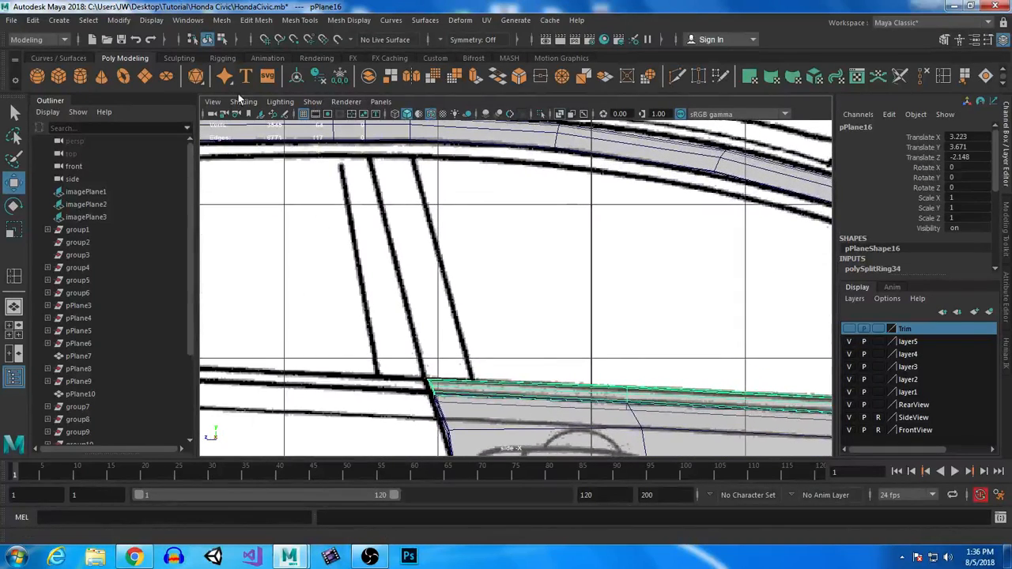
pyautogui.click(146, 76)
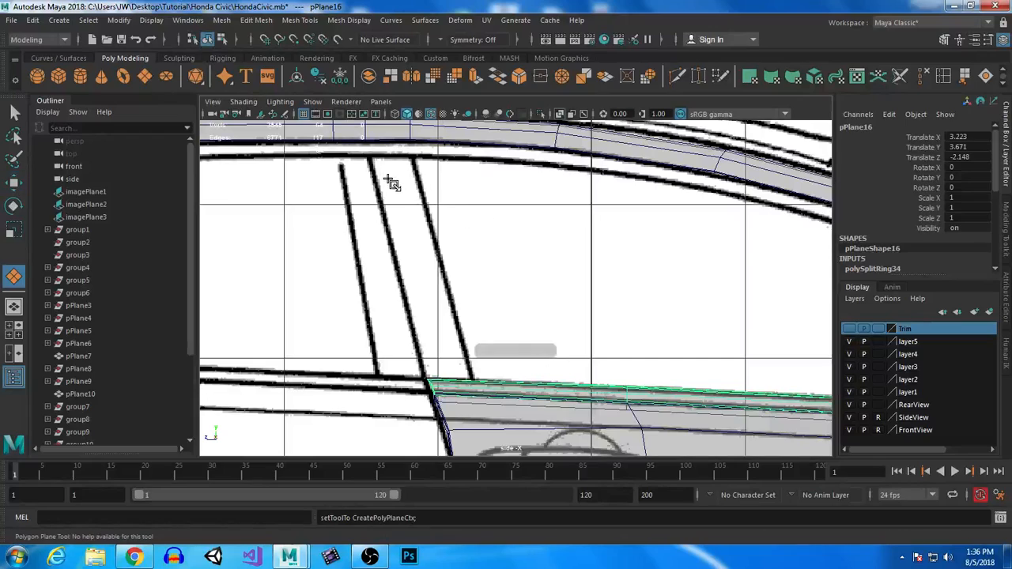
pyautogui.moveTo(428, 383); pyautogui.dragTo(457, 317)
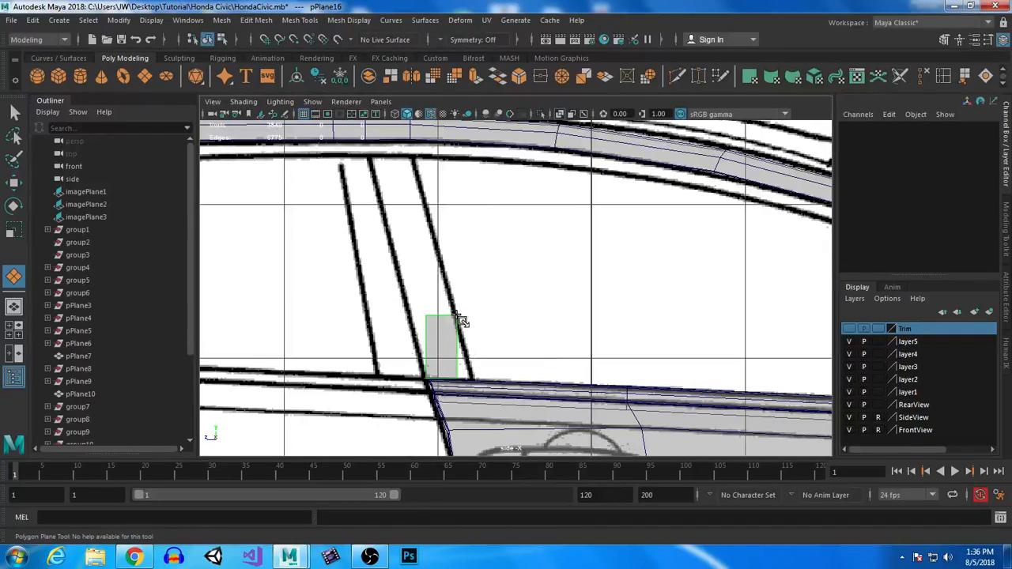
pyautogui.press('w')
pyautogui.moveTo(454, 325); pyautogui.dragTo(389, 193, button='right')
pyautogui.moveTo(370, 264); pyautogui.dragTo(556, 345)
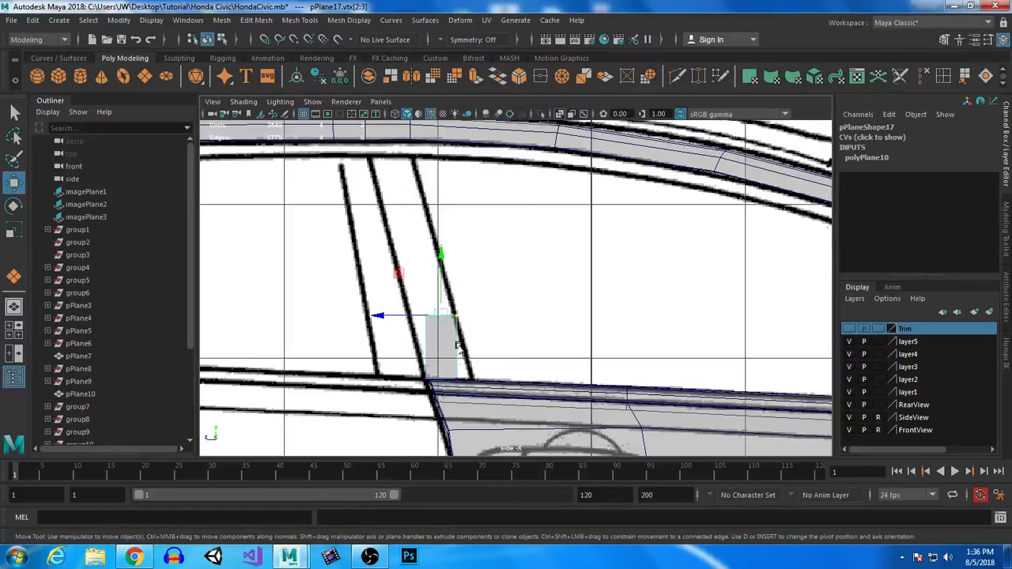
pyautogui.moveTo(375, 319); pyautogui.dragTo(362, 316)
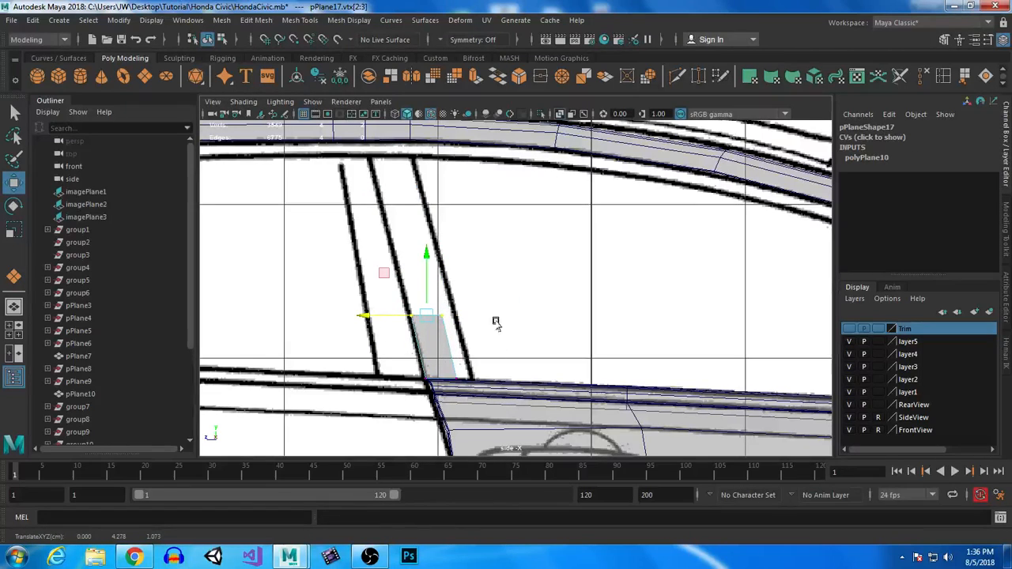
# Align the pillar piece's lower corner vertices with the blueprint's pillar lines and the door's top edge.
pyautogui.moveTo(433, 425); pyautogui.dragTo(431, 425)
pyautogui.moveTo(387, 349); pyautogui.dragTo(383, 406)
pyautogui.scroll(10, 529, 219)
pyautogui.moveTo(306, 378); pyautogui.dragTo(314, 379)
pyautogui.moveTo(269, 307); pyautogui.dragTo(742, 438)
pyautogui.moveTo(466, 316); pyautogui.dragTo(466, 325)
pyautogui.moveTo(630, 364); pyautogui.dragTo(546, 417)
pyautogui.moveTo(557, 320); pyautogui.dragTo(558, 329)
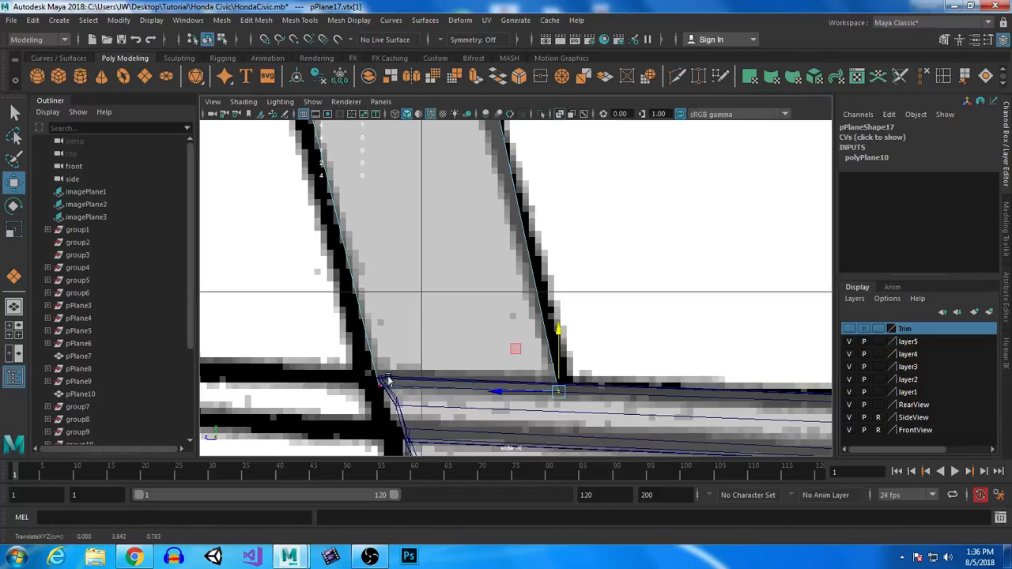
pyautogui.moveTo(354, 374); pyautogui.dragTo(395, 404)
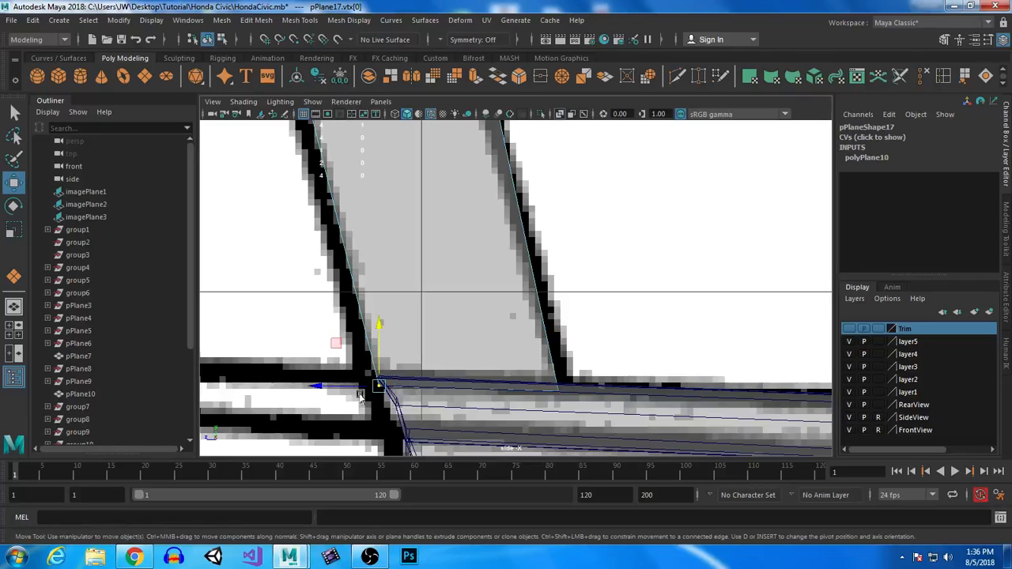
pyautogui.moveTo(319, 385); pyautogui.dragTo(319, 385)
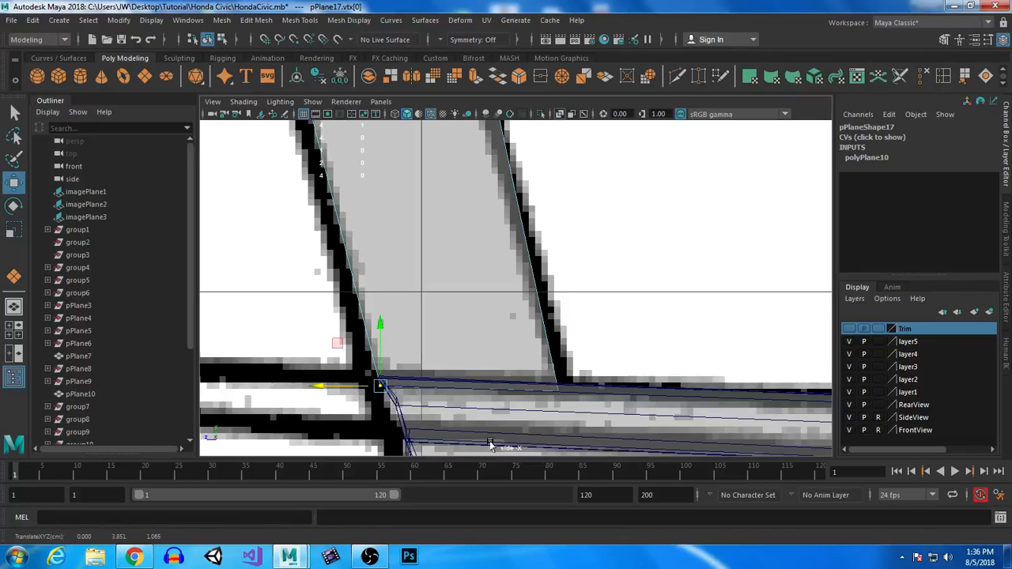
# Slide the piece's upper corner vertex sideways onto the pillar's outer blueprint line.
pyautogui.keyDown('alt'); pyautogui.moveTo(436, 292); pyautogui.dragTo(482, 393, button='middle'); pyautogui.keyUp('alt')
pyautogui.keyDown('alt'); pyautogui.moveTo(482, 393); pyautogui.dragTo(434, 194, button='right'); pyautogui.keyUp('alt')
pyautogui.moveTo(505, 210); pyautogui.dragTo(570, 283)
pyautogui.click(463, 254)
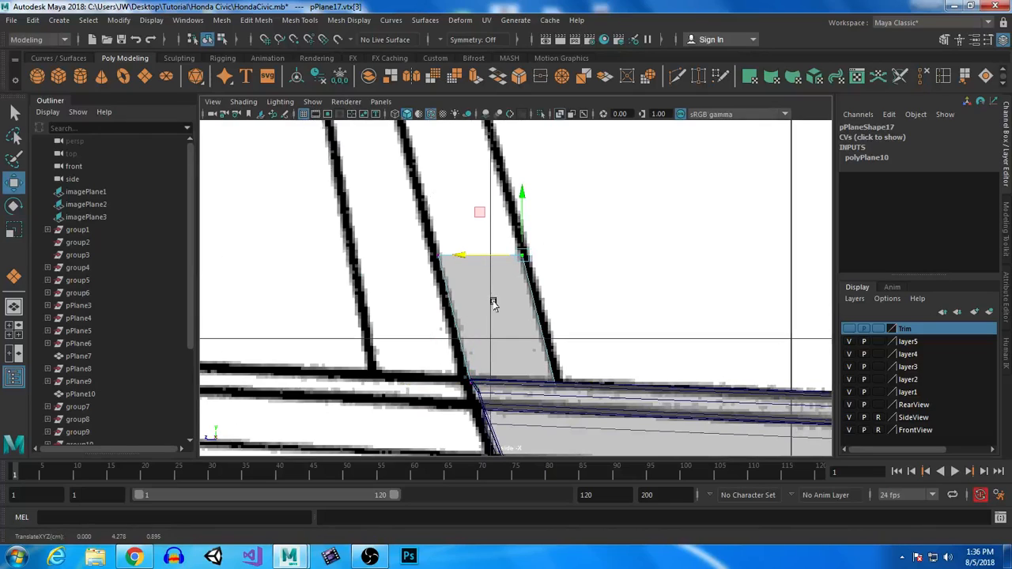
# Extrude the pillar piece's top edge partway up toward the roof, following the blueprint slant.
pyautogui.moveTo(493, 298); pyautogui.dragTo(473, 150, button='right')
pyautogui.moveTo(479, 190); pyautogui.dragTo(497, 280)
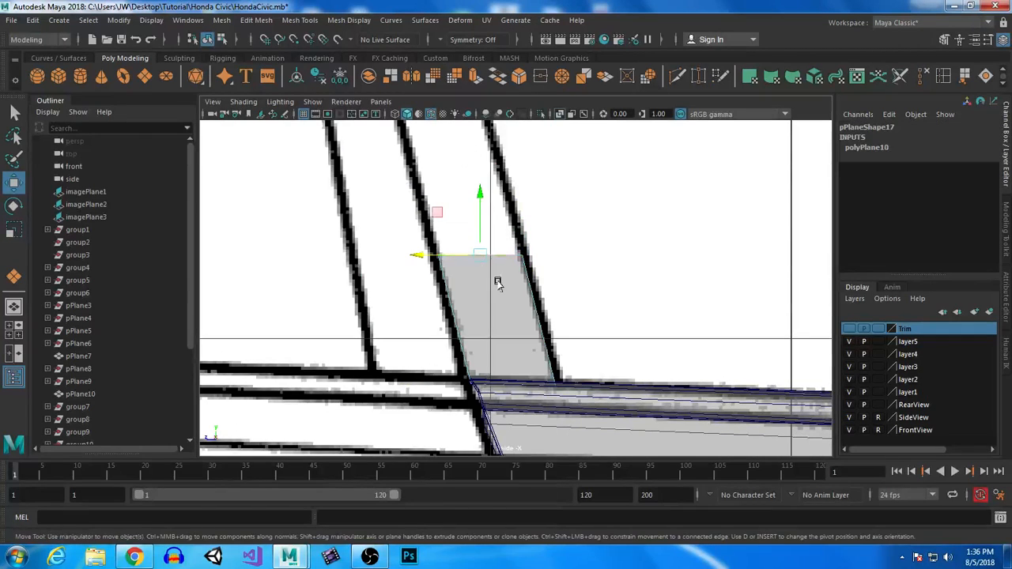
pyautogui.keyDown('alt'); pyautogui.moveTo(653, 206); pyautogui.dragTo(707, 345, button='middle'); pyautogui.keyUp('alt')
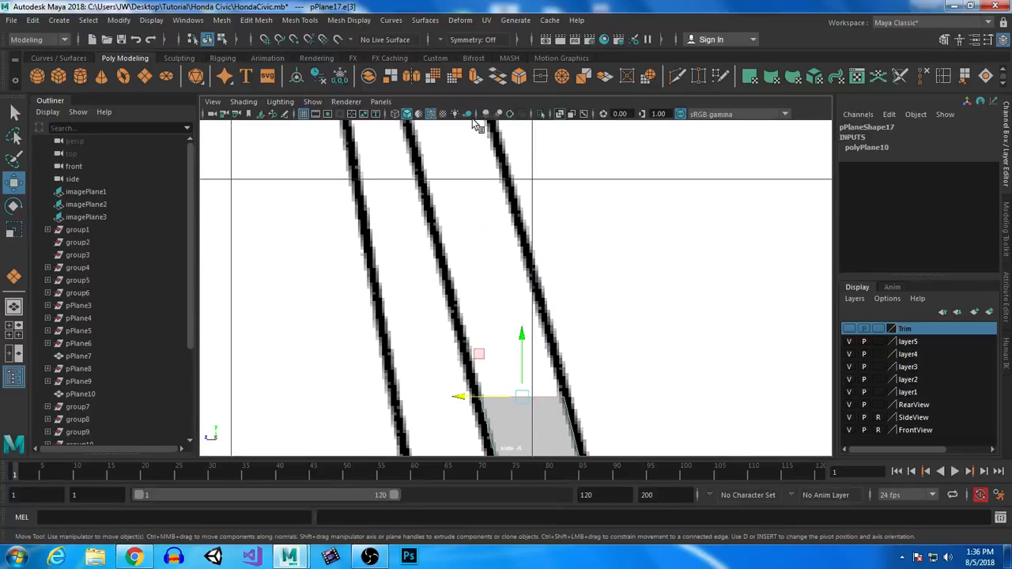
pyautogui.click(473, 77)
pyautogui.moveTo(521, 396); pyautogui.dragTo(472, 217)
pyautogui.keyDown('alt'); pyautogui.moveTo(477, 175); pyautogui.dragTo(522, 293, button='middle'); pyautogui.keyUp('alt')
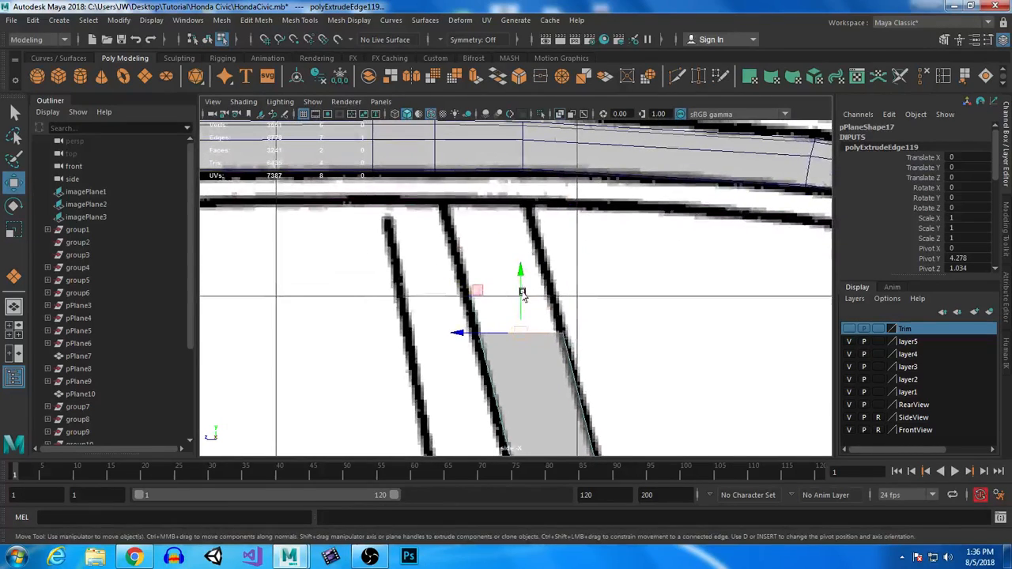
# Extrude the top edge again up to the window's upper line and fit the vertices to the pillar outline.
pyautogui.hotkey('ctrl', 'e')
pyautogui.moveTo(520, 333); pyautogui.dragTo(490, 203)
pyautogui.moveTo(514, 192); pyautogui.dragTo(449, 187, button='right')
pyautogui.moveTo(562, 183); pyautogui.dragTo(488, 229)
pyautogui.moveTo(530, 151); pyautogui.dragTo(530, 150)
pyautogui.moveTo(471, 206); pyautogui.dragTo(466, 206)
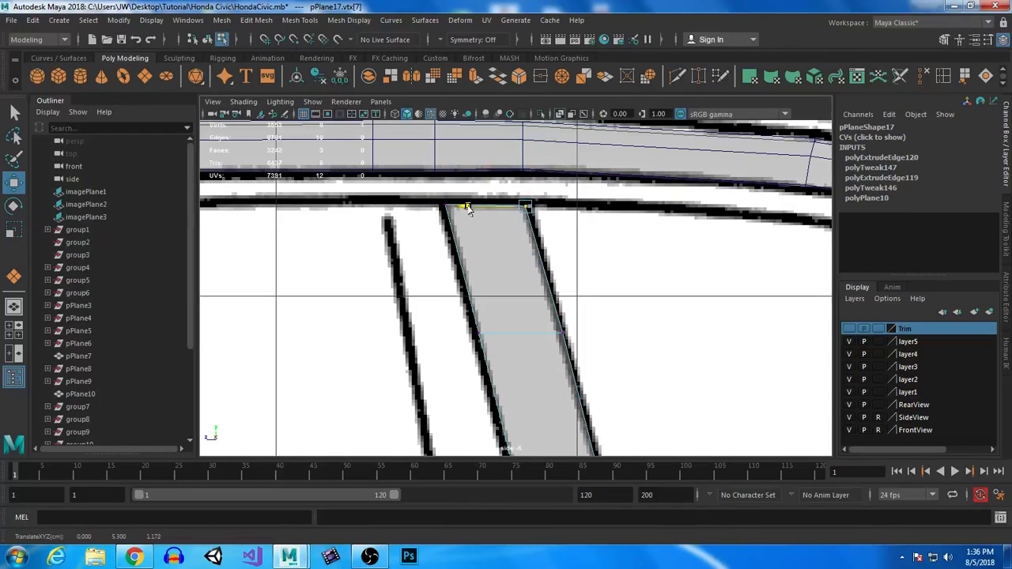
pyautogui.moveTo(605, 315); pyautogui.dragTo(503, 334)
pyautogui.keyDown('alt'); pyautogui.moveTo(650, 352); pyautogui.dragTo(586, 199, button='middle'); pyautogui.keyUp('alt')
pyautogui.keyDown('alt'); pyautogui.moveTo(586, 198); pyautogui.dragTo(696, 373, button='right'); pyautogui.keyUp('alt')
pyautogui.keyDown('alt'); pyautogui.moveTo(628, 210); pyautogui.dragTo(684, 406, button='middle'); pyautogui.keyUp('alt')
pyautogui.keyDown('alt'); pyautogui.moveTo(674, 395); pyautogui.dragTo(691, 404, button='right'); pyautogui.keyUp('alt')
# Extrude the pillar's top edge a short distance upward and offset it about 0.008 along X.
pyautogui.rightClick(491, 280)
pyautogui.moveTo(491, 280); pyautogui.dragTo(491, 160, button='right')
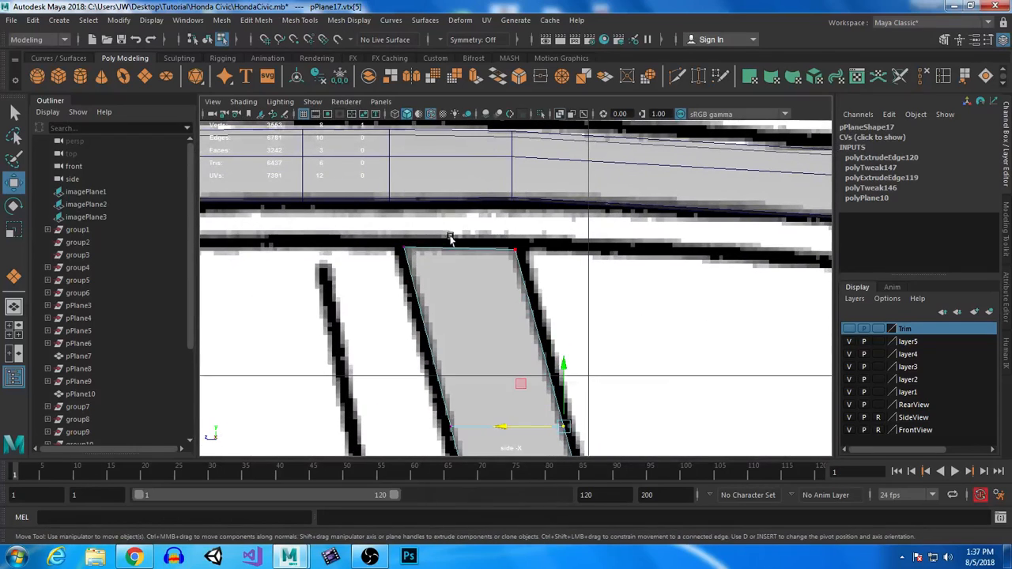
pyautogui.click(456, 249)
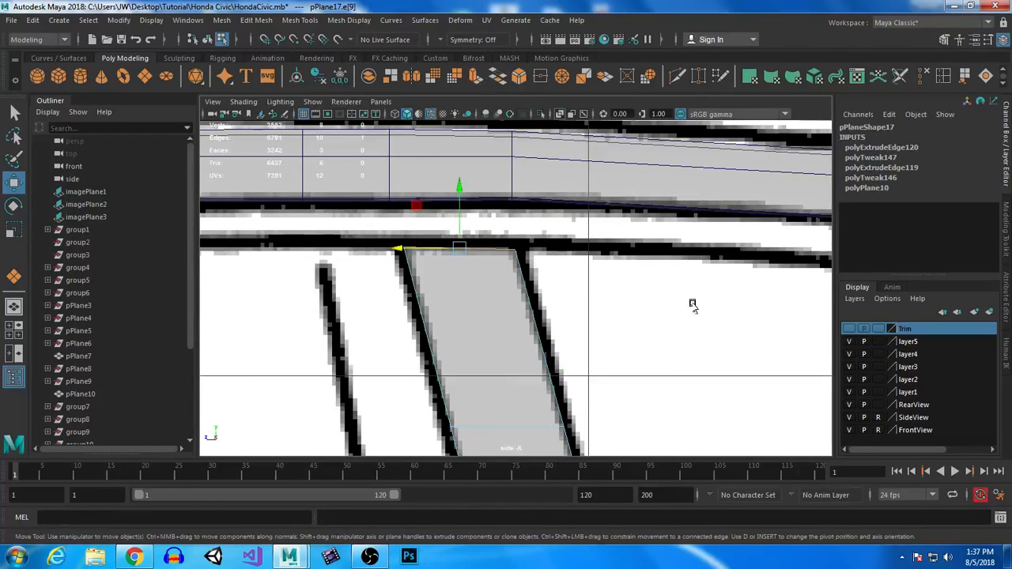
pyautogui.hotkey('ctrl', 'e')
pyautogui.moveTo(459, 192); pyautogui.dragTo(460, 186)
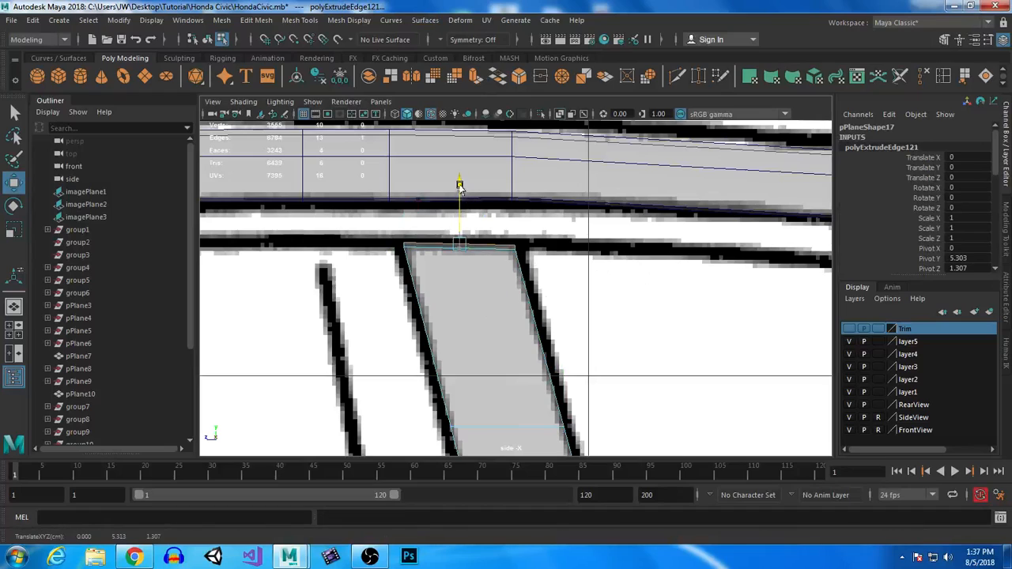
pyautogui.press('r')
pyautogui.press('space')
pyautogui.press('space')
pyautogui.keyDown('alt'); pyautogui.moveTo(425, 235); pyautogui.dragTo(626, 423); pyautogui.keyUp('alt')
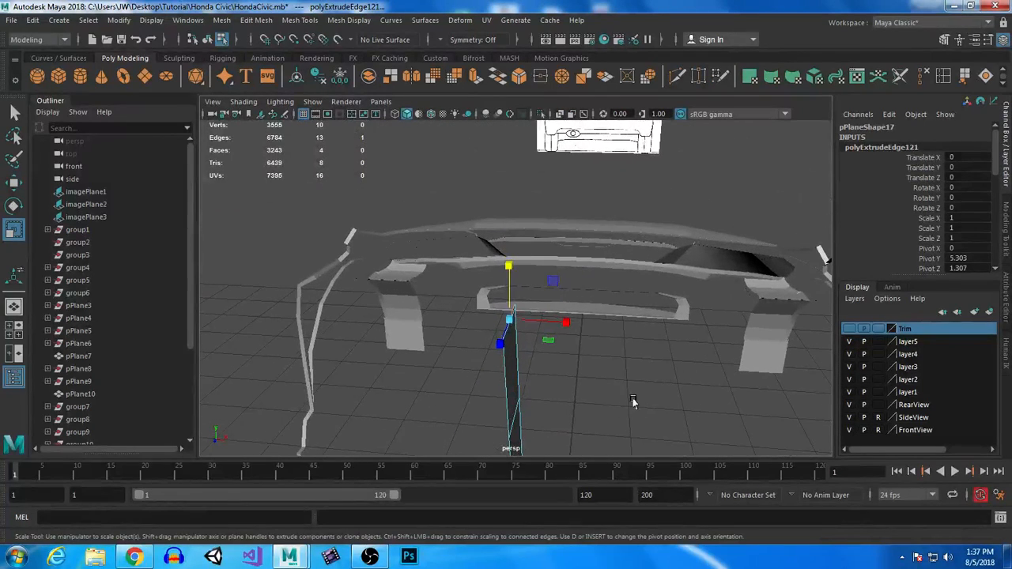
pyautogui.press('w')
pyautogui.moveTo(569, 324); pyautogui.dragTo(572, 325)
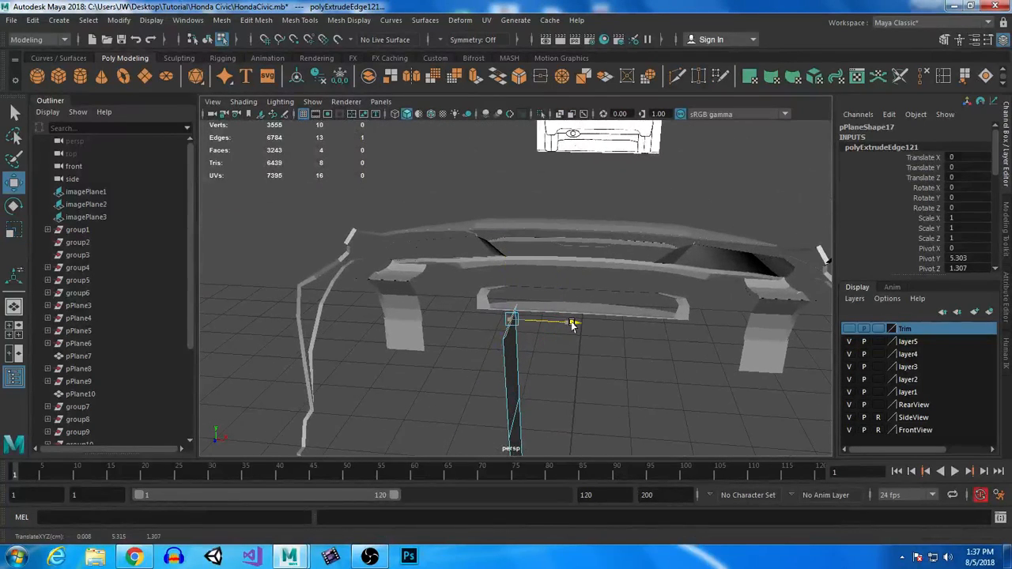
# Extrude the pillar's top edge upward in three stages toward the roof frame's lower edge.
pyautogui.press('space')
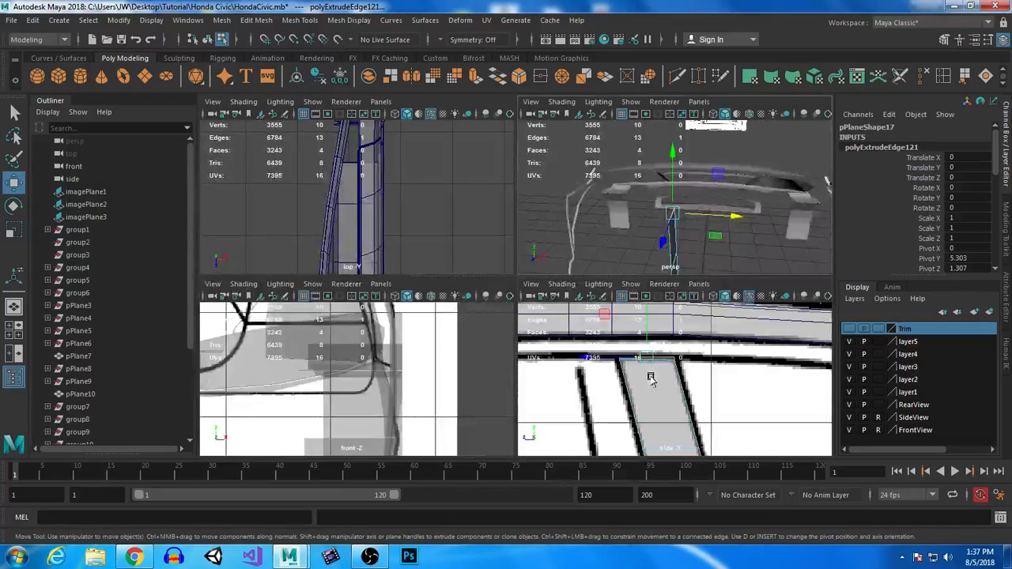
pyautogui.press('space')
pyautogui.hotkey('ctrl', 'e')
pyautogui.press('w')
pyautogui.moveTo(459, 187); pyautogui.dragTo(463, 142)
pyautogui.hotkey('ctrl', 'e')
pyautogui.press('w')
pyautogui.hotkey('ctrl', 'e')
pyautogui.press('w')
# Shift the topmost edge sideways to bend the pillar's end over, and adjust the edge below it to about 0.001 in X.
pyautogui.press('space')
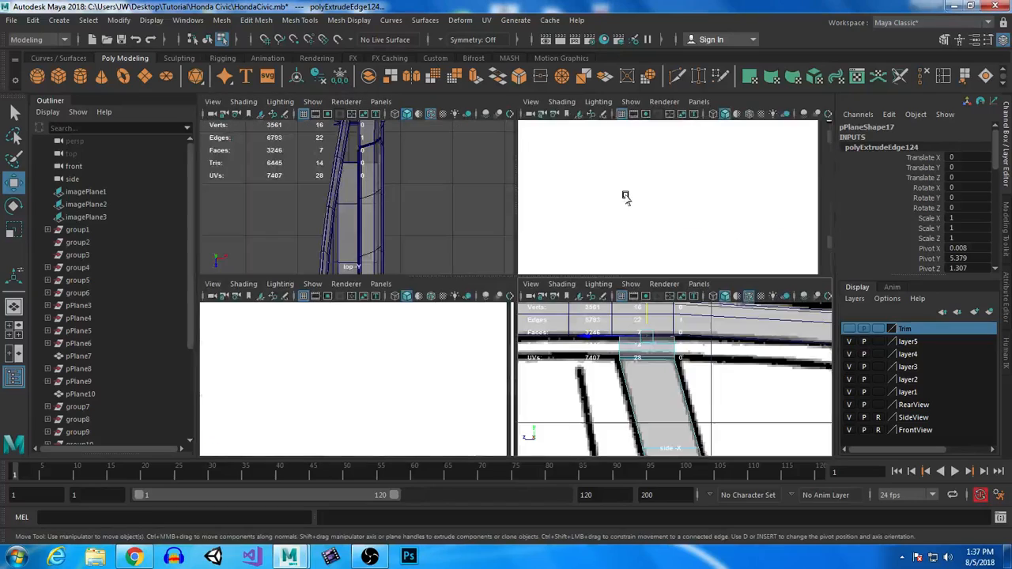
pyautogui.press('space')
pyautogui.keyDown('alt'); pyautogui.moveTo(545, 299); pyautogui.dragTo(633, 234); pyautogui.keyUp('alt')
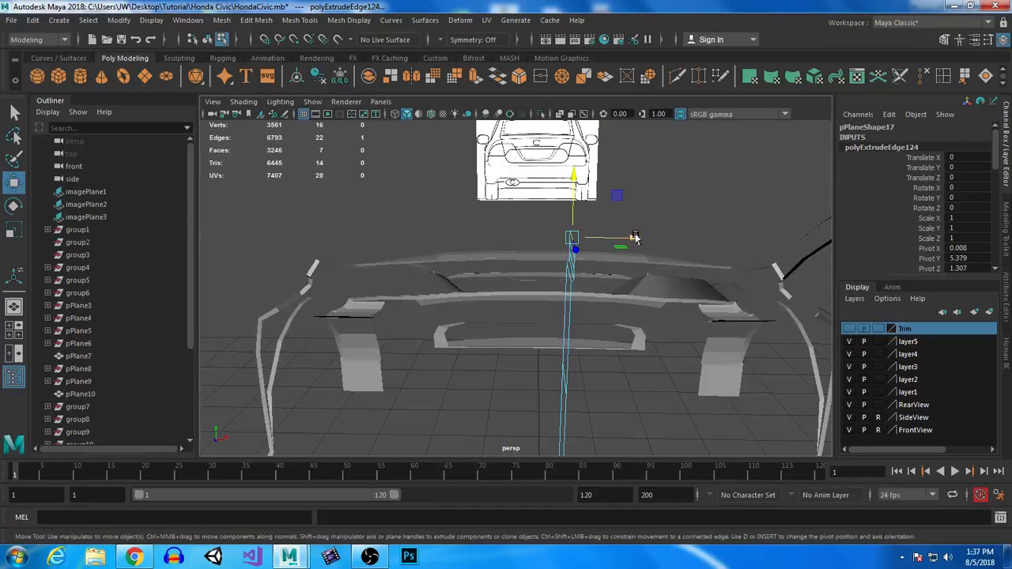
pyautogui.keyDown('alt'); pyautogui.moveTo(625, 238); pyautogui.dragTo(579, 345); pyautogui.keyUp('alt')
pyautogui.moveTo(530, 152); pyautogui.dragTo(484, 132)
pyautogui.click(486, 184)
pyautogui.moveTo(549, 171); pyautogui.dragTo(541, 172)
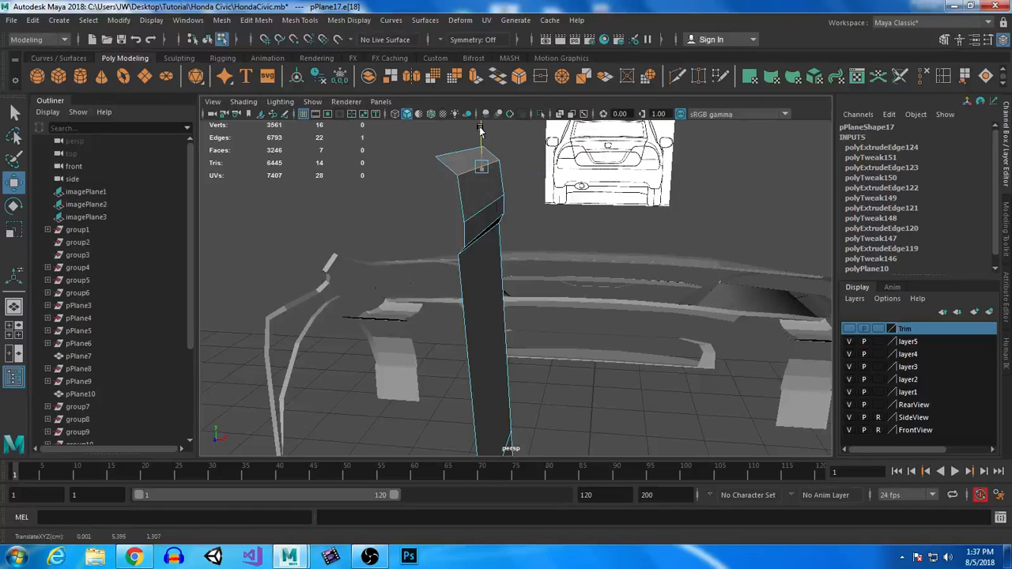
# Move the next edge down on the pillar's top section up and outward, to about 0.013 in X and 5.352 in Y.
pyautogui.keyDown('alt'); pyautogui.moveTo(479, 130); pyautogui.dragTo(475, 246); pyautogui.keyUp('alt')
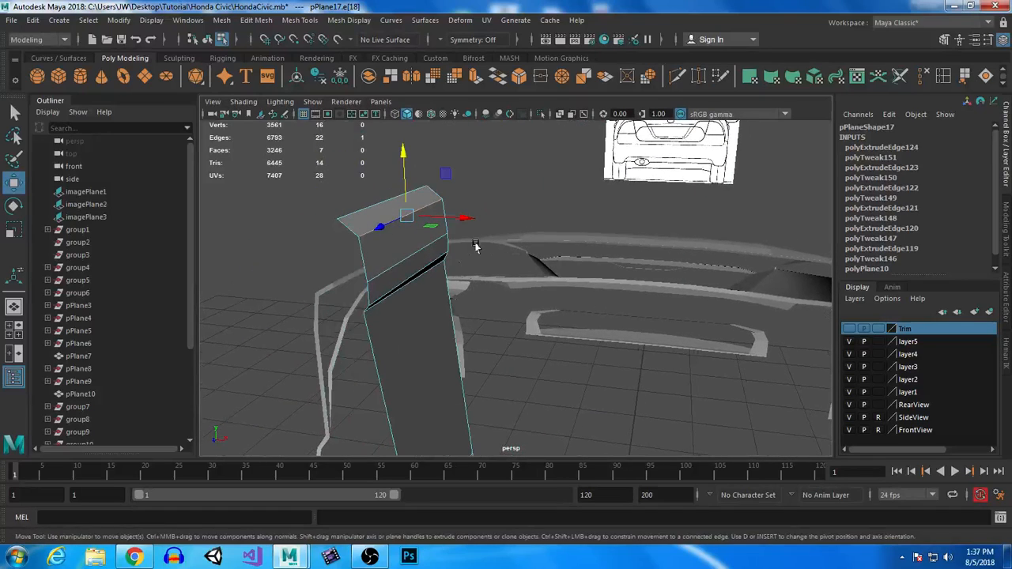
pyautogui.keyDown('alt'); pyautogui.moveTo(416, 263); pyautogui.dragTo(526, 331); pyautogui.keyUp('alt')
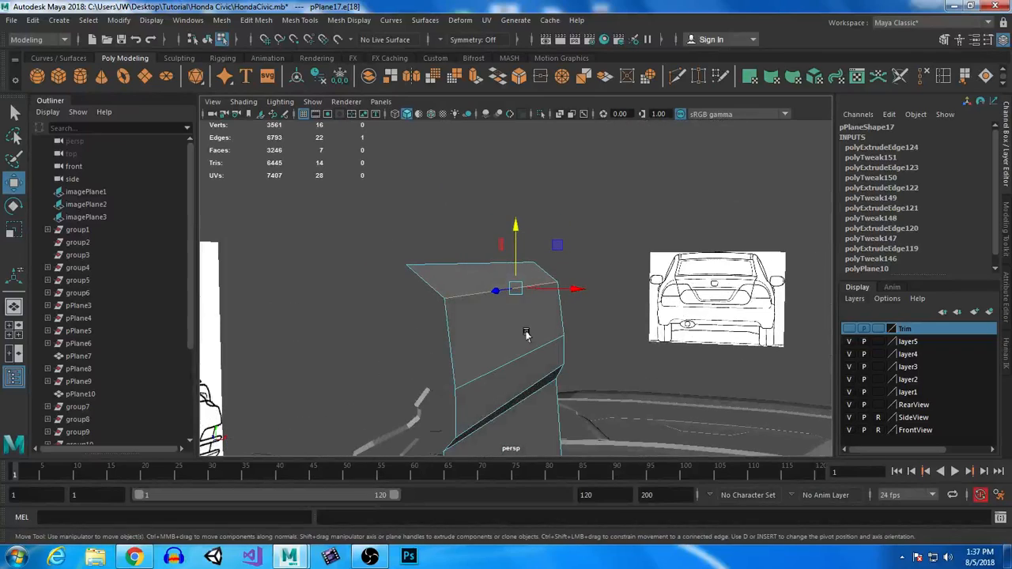
pyautogui.click(510, 364)
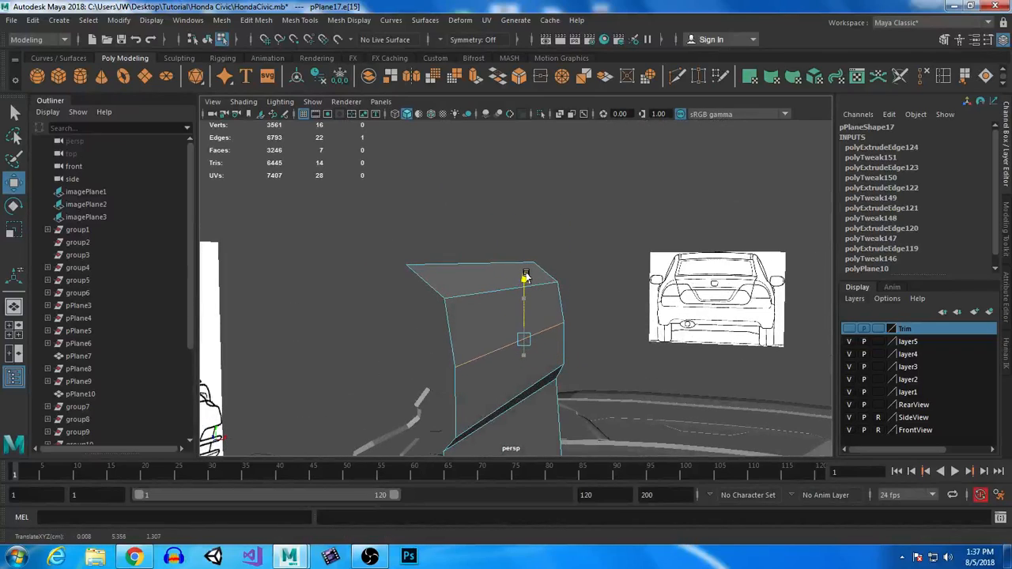
pyautogui.moveTo(564, 349); pyautogui.dragTo(593, 350)
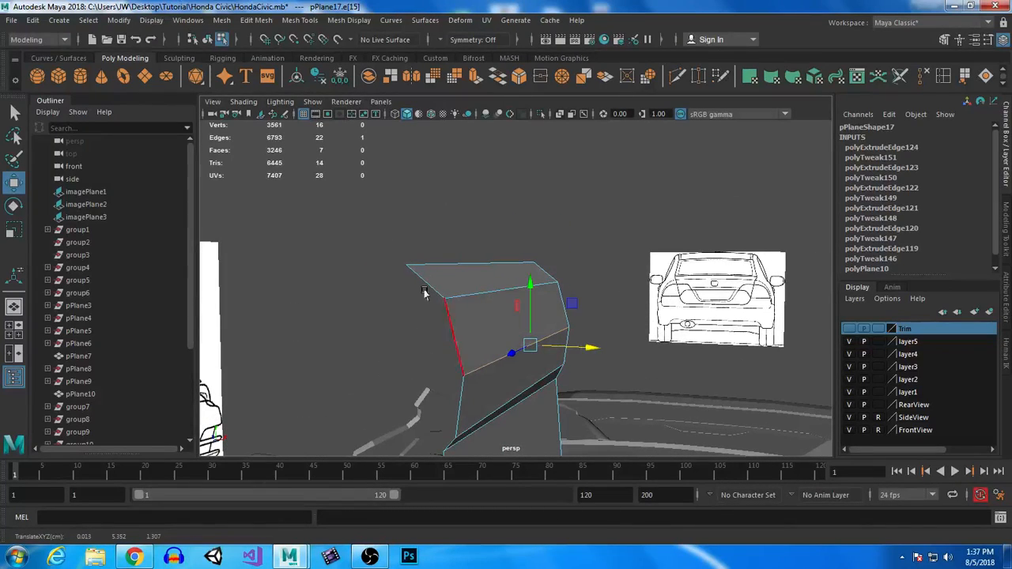
# Extrude the pillar's end edge a little further sideways, to about -0.026 in X.
pyautogui.keyDown('alt'); pyautogui.moveTo(461, 285); pyautogui.dragTo(485, 382); pyautogui.keyUp('alt')
pyautogui.click(485, 269)
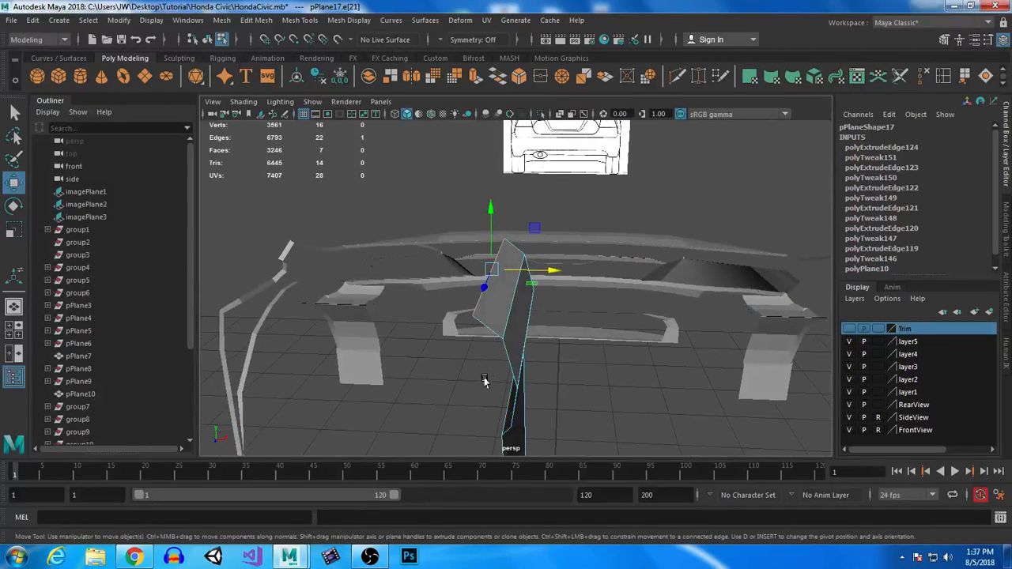
pyautogui.hotkey('ctrl', 'e')
pyautogui.moveTo(553, 272); pyautogui.dragTo(529, 271)
pyautogui.moveTo(615, 395)
pyautogui.keyDown('alt'); pyautogui.mouseDown()
pyautogui.moveTo(569, 382)
pyautogui.moveTo(612, 384)
pyautogui.mouseUp(); pyautogui.keyUp('alt')
pyautogui.moveTo(530, 269); pyautogui.dragTo(554, 275)
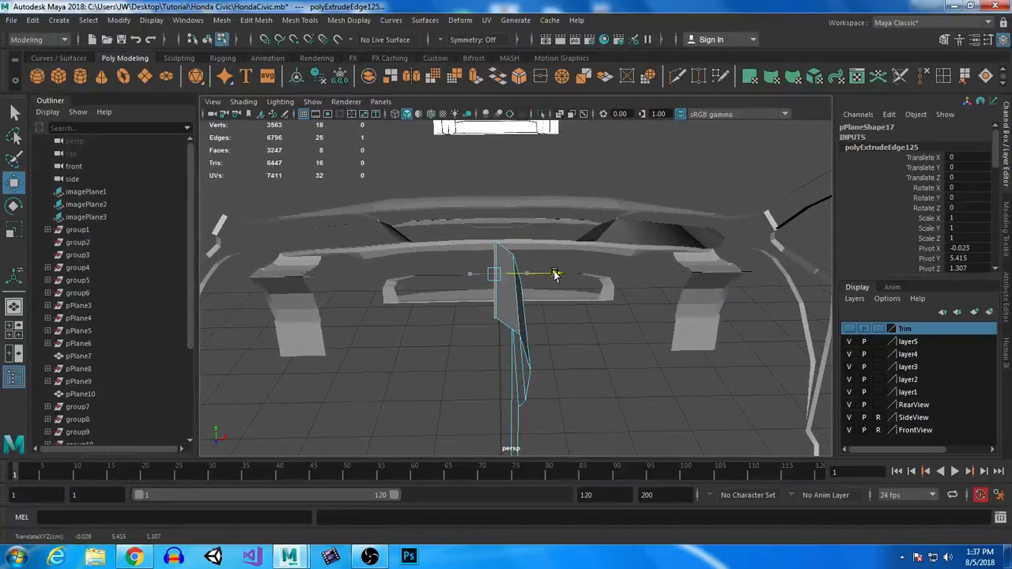
# Select a side edge of the newest end face and inspect the pillar strip down to its base.
pyautogui.keyDown('alt'); pyautogui.moveTo(529, 272); pyautogui.dragTo(554, 349); pyautogui.keyUp('alt')
pyautogui.click(575, 276)
pyautogui.keyDown('alt'); pyautogui.moveTo(660, 406); pyautogui.dragTo(614, 421); pyautogui.keyUp('alt')
pyautogui.keyDown('alt'); pyautogui.moveTo(614, 420); pyautogui.dragTo(653, 403, button='middle'); pyautogui.keyUp('alt')
pyautogui.keyDown('alt'); pyautogui.moveTo(653, 403); pyautogui.dragTo(524, 378); pyautogui.keyUp('alt')
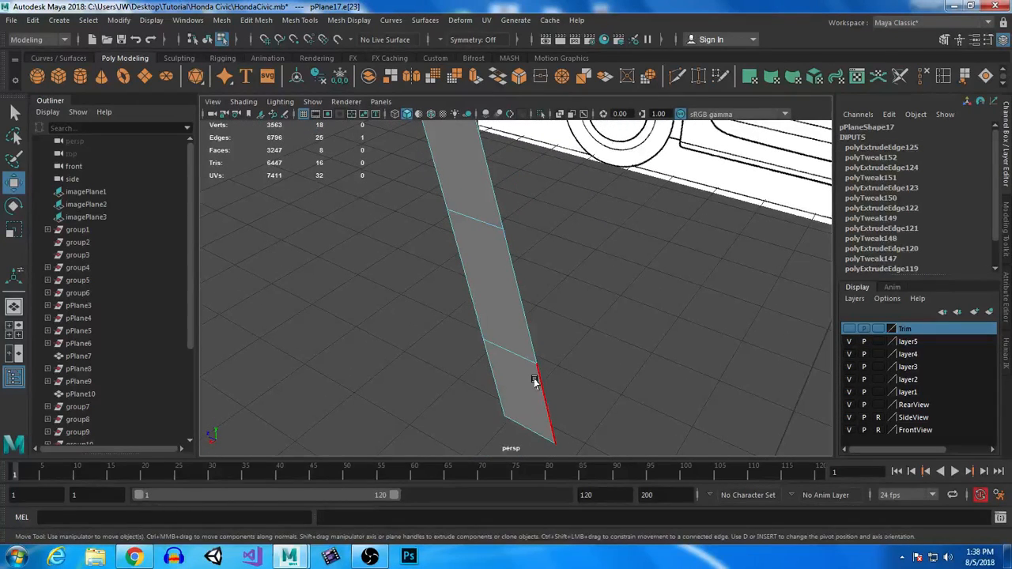
pyautogui.keyDown('alt'); pyautogui.moveTo(557, 235); pyautogui.dragTo(590, 341, button='middle'); pyautogui.keyUp('alt')
# Select the five short side edges of the pillar's top section in the side view.
pyautogui.press('space')
pyautogui.press('space')
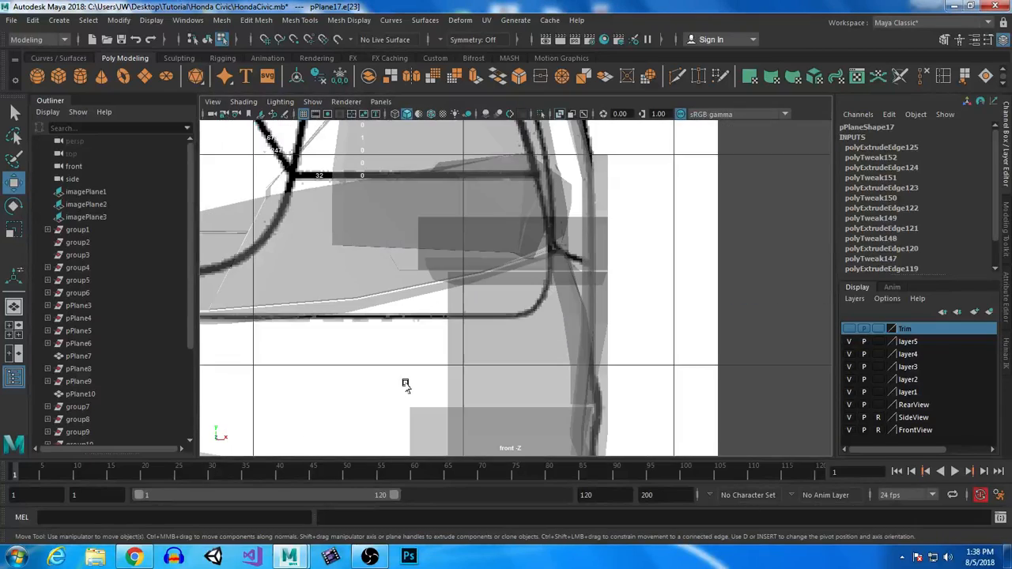
pyautogui.press('space')
pyautogui.press('space')
pyautogui.keyDown('alt'); pyautogui.moveTo(696, 378); pyautogui.dragTo(655, 422, button='right'); pyautogui.keyUp('alt')
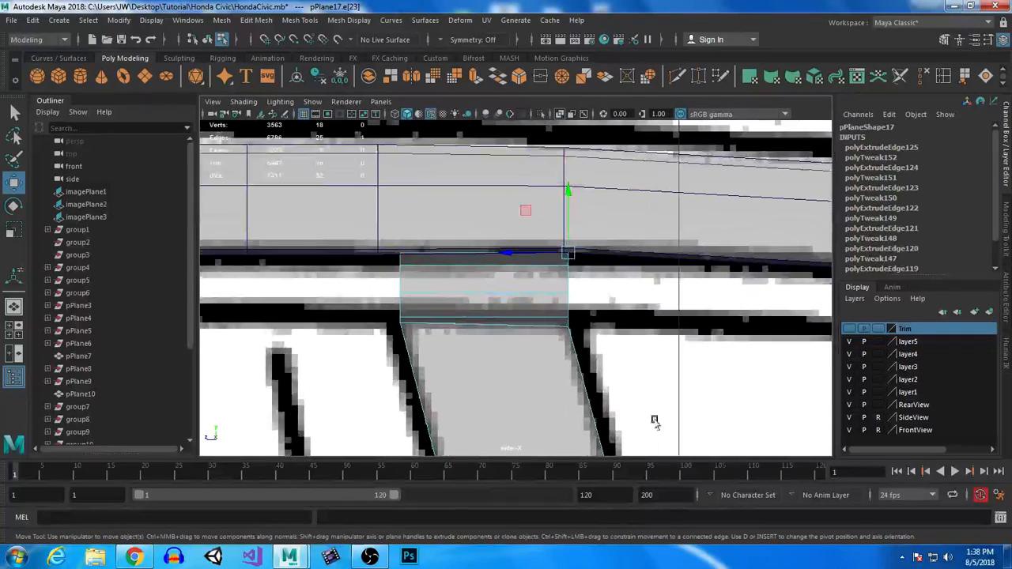
pyautogui.moveTo(662, 346); pyautogui.dragTo(664, 346)
pyautogui.keyDown('ctrl'); pyautogui.moveTo(563, 368); pyautogui.dragTo(694, 371); pyautogui.keyUp('ctrl')
pyautogui.keyDown('ctrl'); pyautogui.moveTo(513, 369); pyautogui.dragTo(514, 370); pyautogui.keyUp('ctrl')
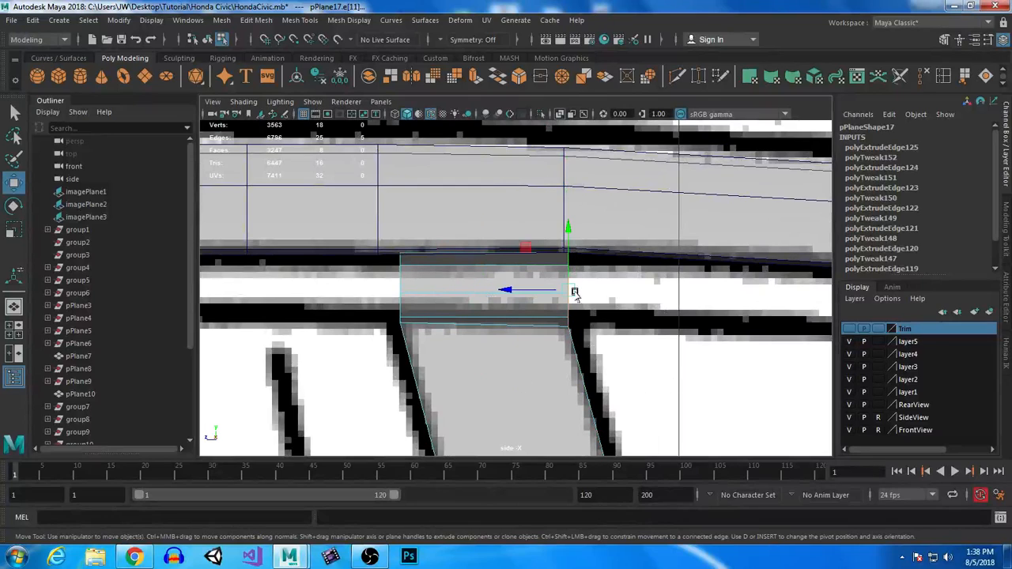
# Extrude the selected side edges along the window's upper line to the roof frame's next vertical edge.
pyautogui.keyDown('alt'); pyautogui.moveTo(684, 313); pyautogui.dragTo(551, 297, button='middle'); pyautogui.keyUp('alt')
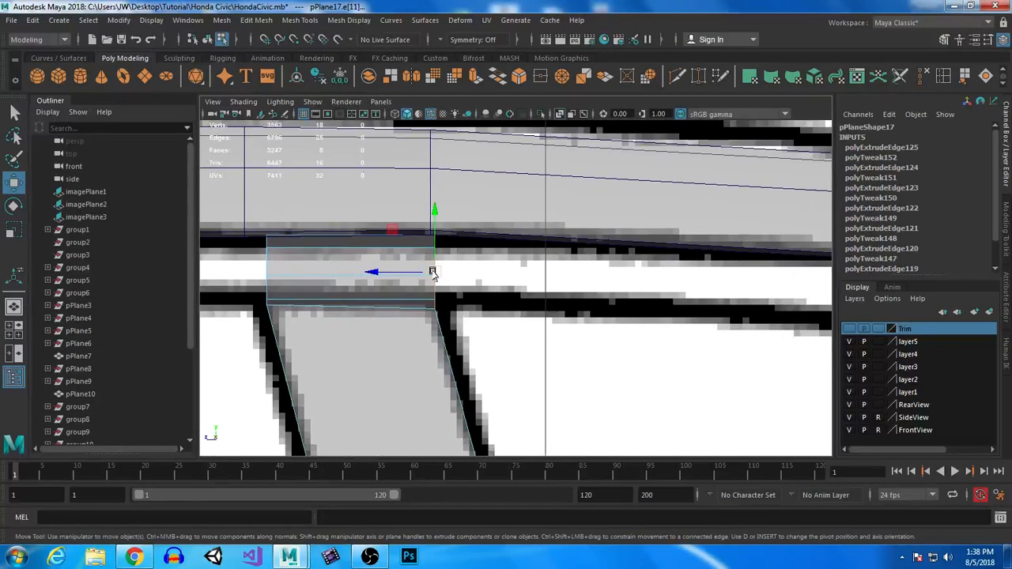
pyautogui.scroll(-1, 633, 399)
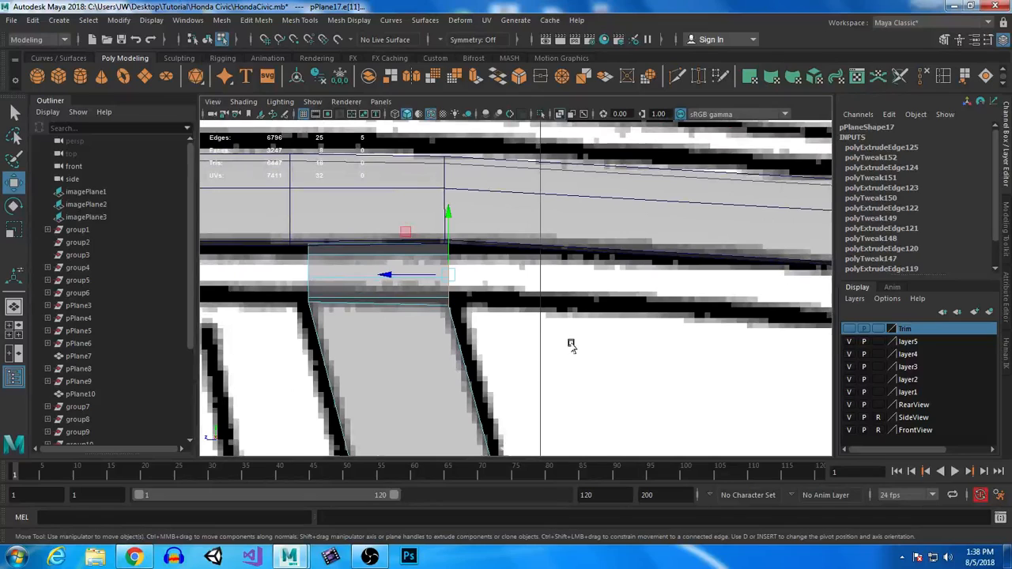
pyautogui.keyDown('alt'); pyautogui.moveTo(485, 255); pyautogui.dragTo(580, 271, button='middle'); pyautogui.keyUp('alt')
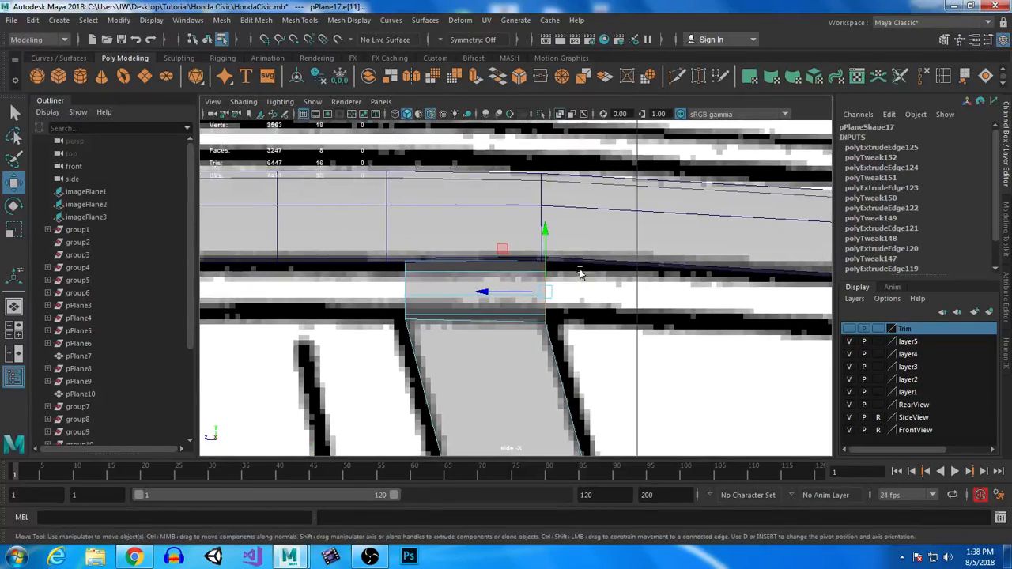
pyautogui.keyDown('alt'); pyautogui.moveTo(581, 271); pyautogui.dragTo(689, 472, button='right'); pyautogui.keyUp('alt')
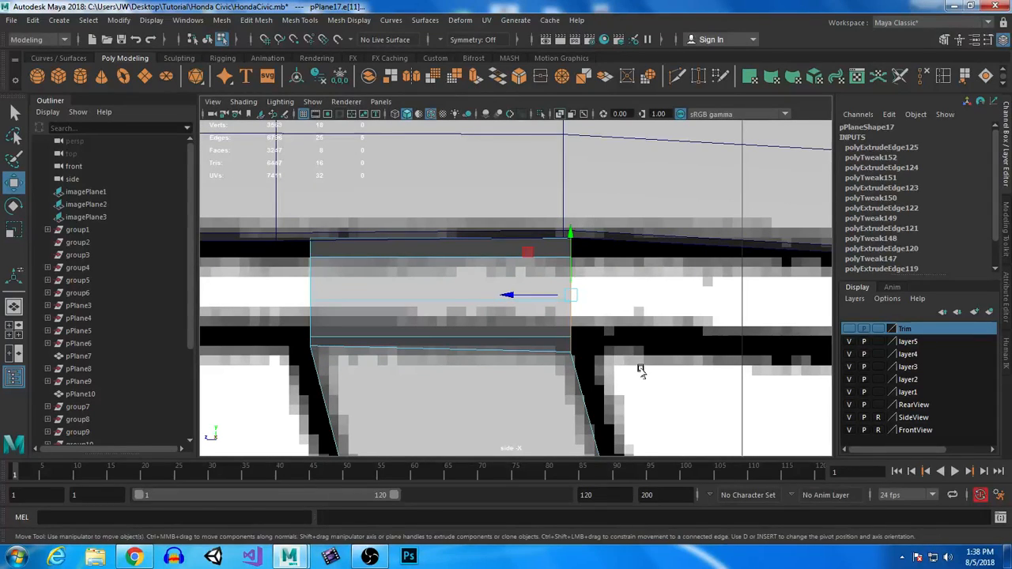
pyautogui.hotkey('ctrl', 'e')
pyautogui.keyDown('alt'); pyautogui.moveTo(666, 395); pyautogui.dragTo(601, 368, button='right'); pyautogui.keyUp('alt')
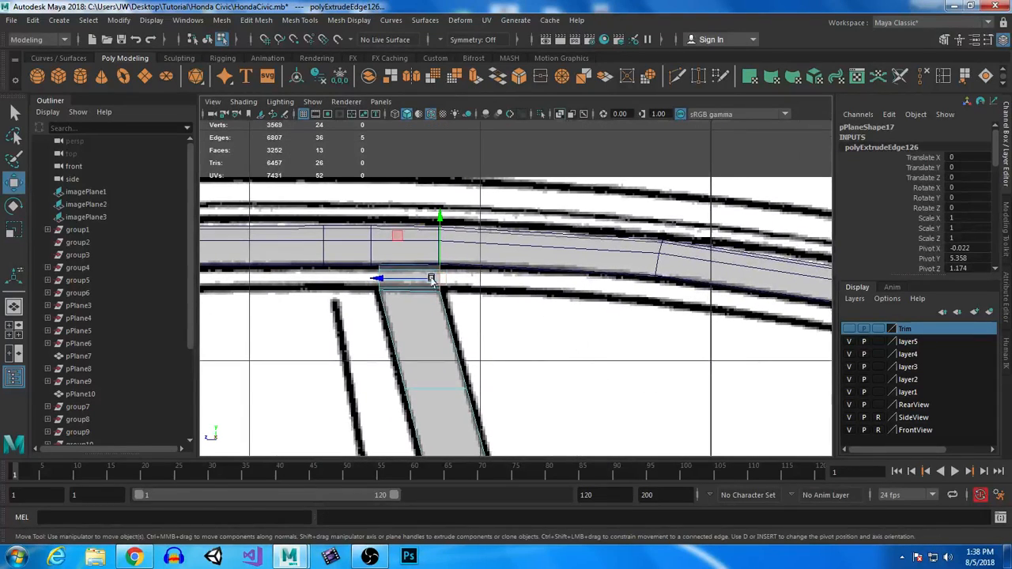
pyautogui.moveTo(443, 280); pyautogui.dragTo(655, 292)
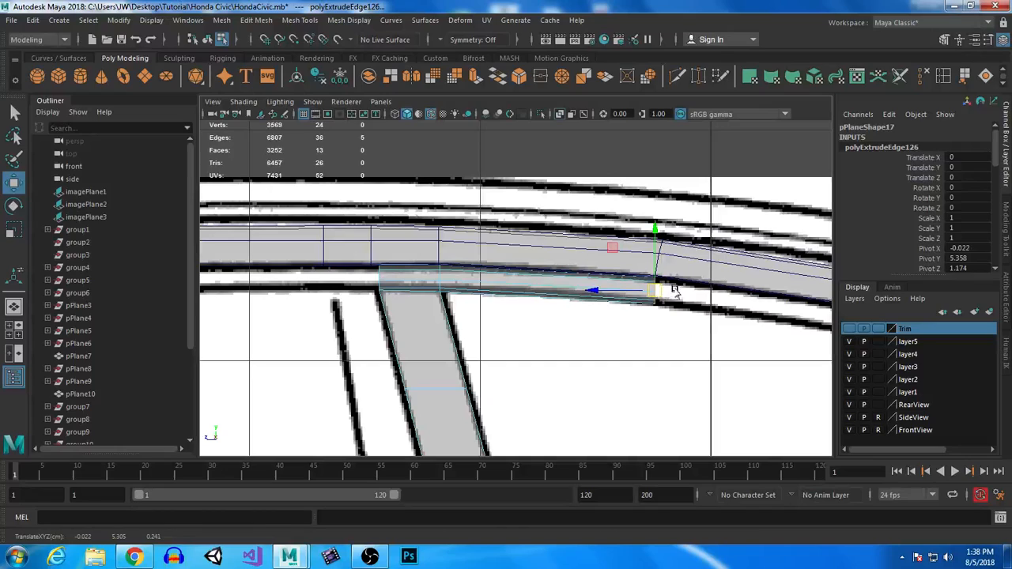
# Rotate the extruded end edges to follow the roof line's slope and nudge them lengthwise to about 0.247 in Z.
pyautogui.press('e')
pyautogui.moveTo(640, 236); pyautogui.dragTo(658, 269)
pyautogui.press('w')
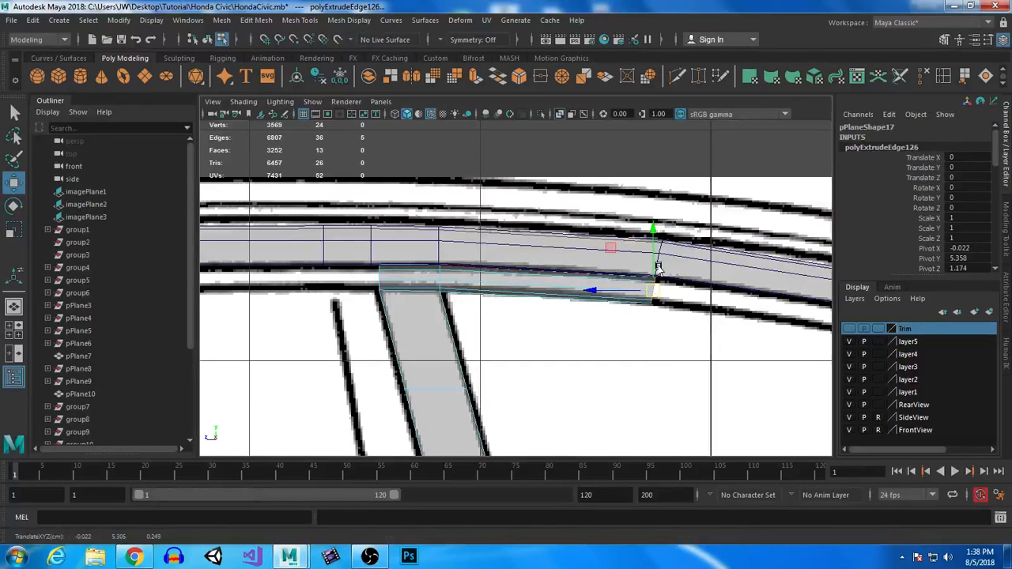
pyautogui.moveTo(599, 292); pyautogui.dragTo(597, 291)
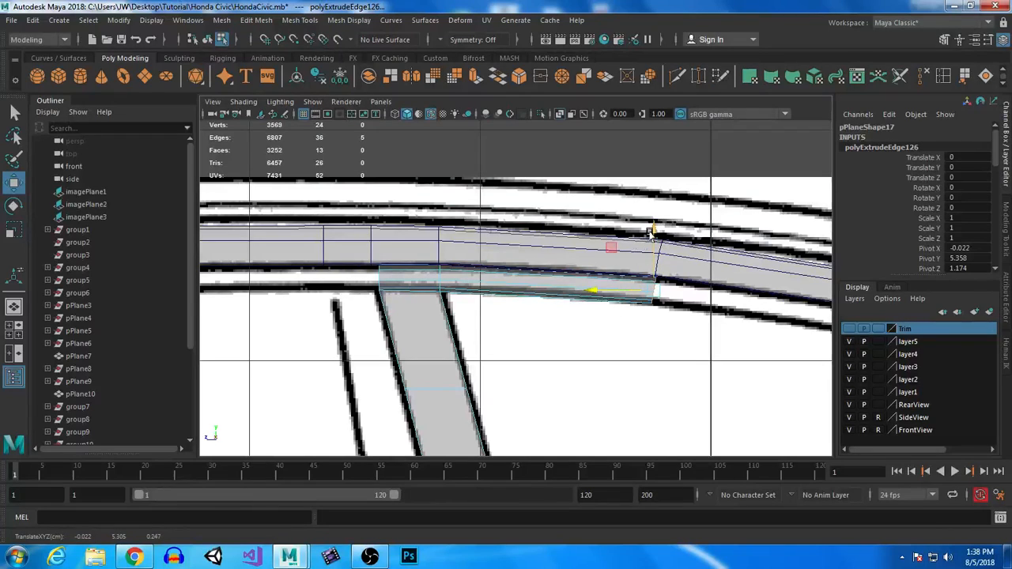
# Nudge the extruded end edges of the upper window trim to about 5.308 in Y and 0.252 in Z.
pyautogui.scroll(5, 657, 253)
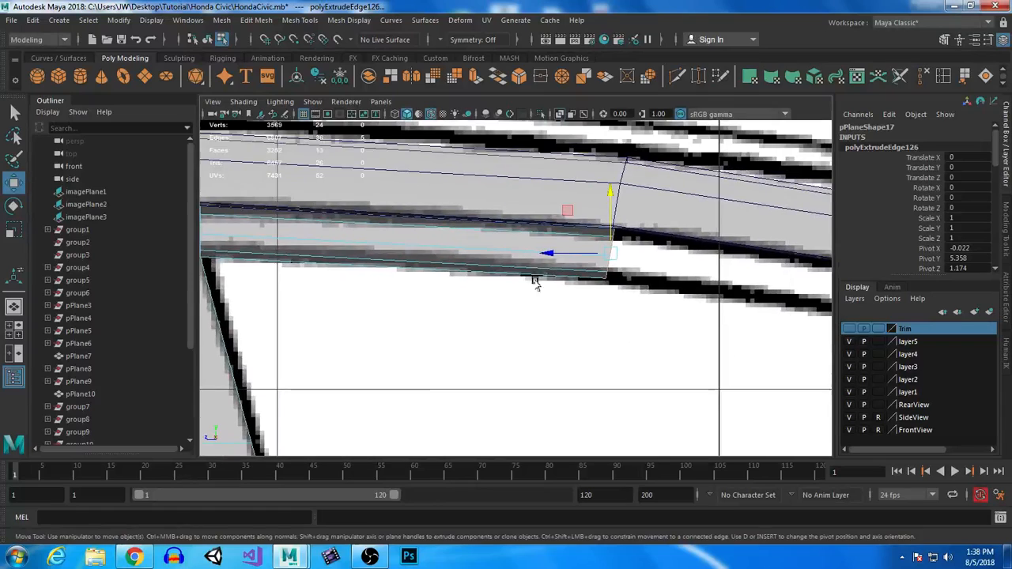
pyautogui.keyDown('alt'); pyautogui.moveTo(675, 272); pyautogui.dragTo(619, 327, button='middle'); pyautogui.keyUp('alt')
pyautogui.moveTo(618, 286); pyautogui.dragTo(613, 286)
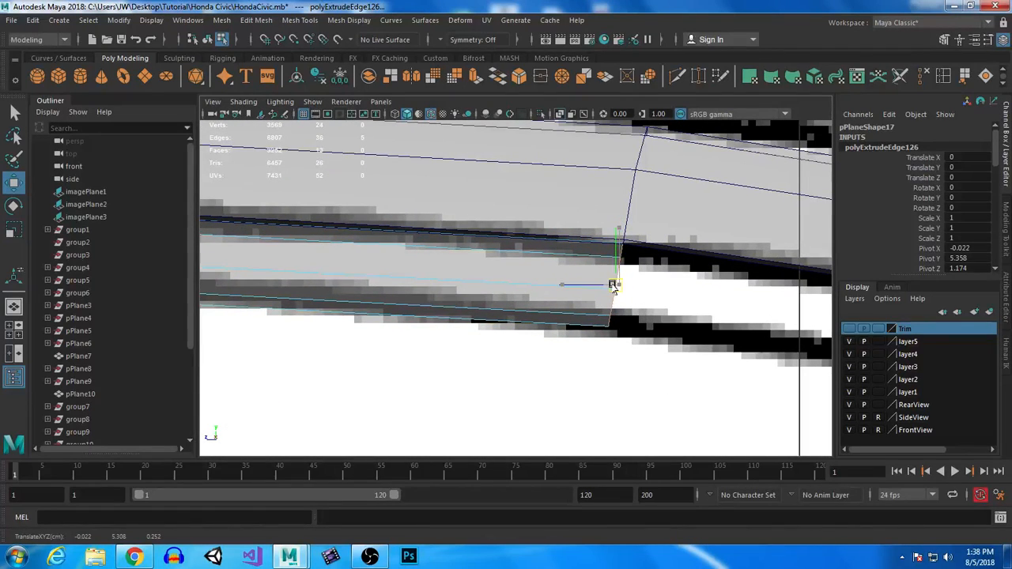
# Extrude the end edges to the roof frame's next vertical edge, rotated to the slope, at about 5.16 in Y and -0.78 in Z.
pyautogui.scroll(-3, 667, 384)
pyautogui.keyDown('alt'); pyautogui.moveTo(662, 384); pyautogui.dragTo(543, 333, button='middle'); pyautogui.keyUp('alt')
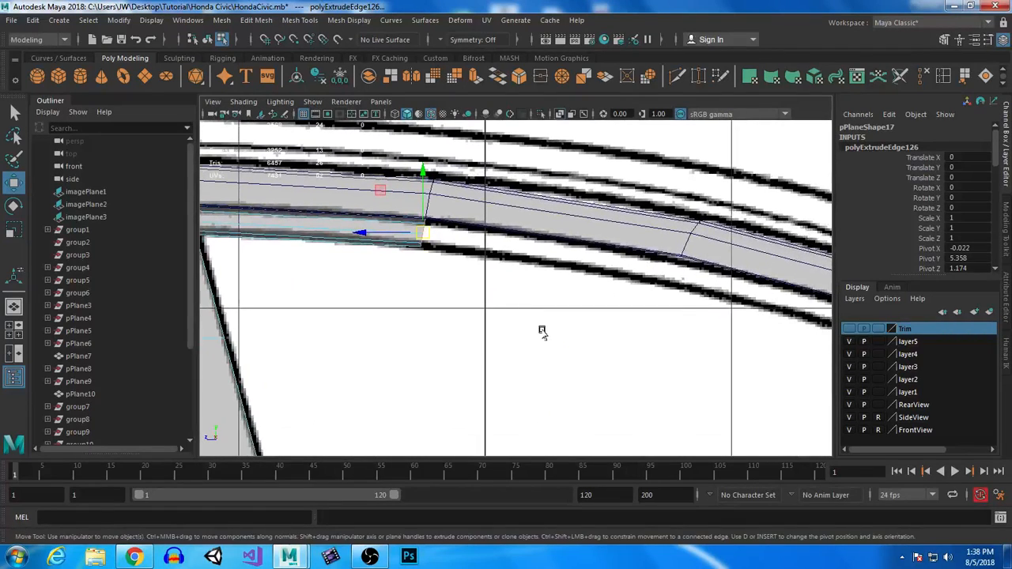
pyautogui.keyDown('shift'); pyautogui.moveTo(423, 235); pyautogui.dragTo(678, 272); pyautogui.keyUp('shift')
pyautogui.scroll(3, 752, 314)
pyautogui.keyDown('alt'); pyautogui.moveTo(692, 360); pyautogui.dragTo(438, 385, button='middle'); pyautogui.keyUp('alt')
pyautogui.scroll(2, 474, 374)
pyautogui.keyDown('alt'); pyautogui.moveTo(617, 351); pyautogui.dragTo(550, 350, button='middle'); pyautogui.keyUp('alt')
pyautogui.scroll(2, 550, 350)
pyautogui.press('e')
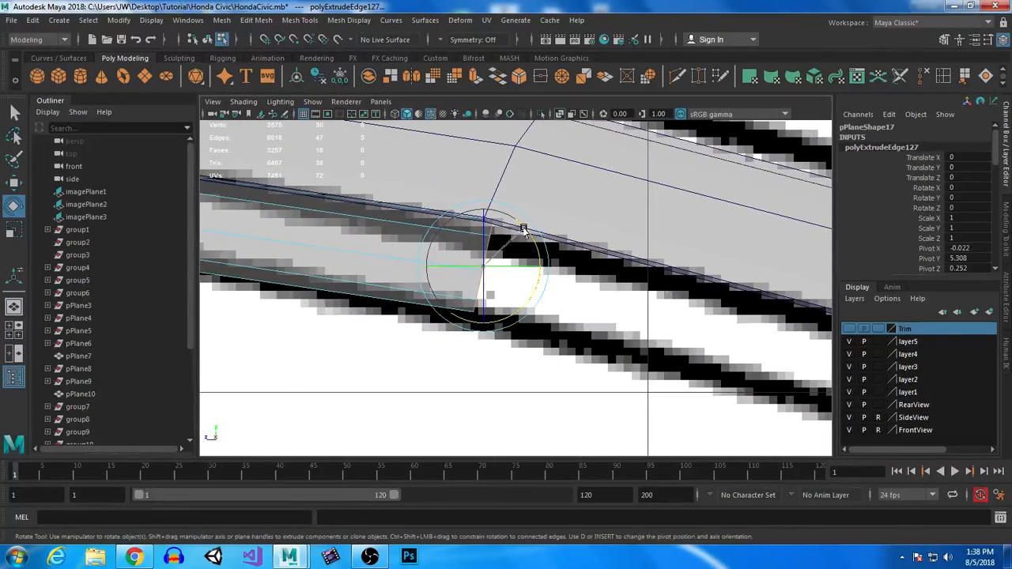
pyautogui.press('w')
pyautogui.moveTo(481, 267); pyautogui.dragTo(471, 266)
# Extrude another trim section along the window line and angle its end to the roof frame at about 4.948 in Y, -1.582 in Z.
pyautogui.hotkey('ctrl', 'e')
pyautogui.press('w')
pyautogui.scroll(-7, 553, 332)
pyautogui.keyDown('alt'); pyautogui.moveTo(558, 335); pyautogui.dragTo(473, 297, button='middle'); pyautogui.keyUp('alt')
pyautogui.moveTo(412, 246); pyautogui.dragTo(588, 292)
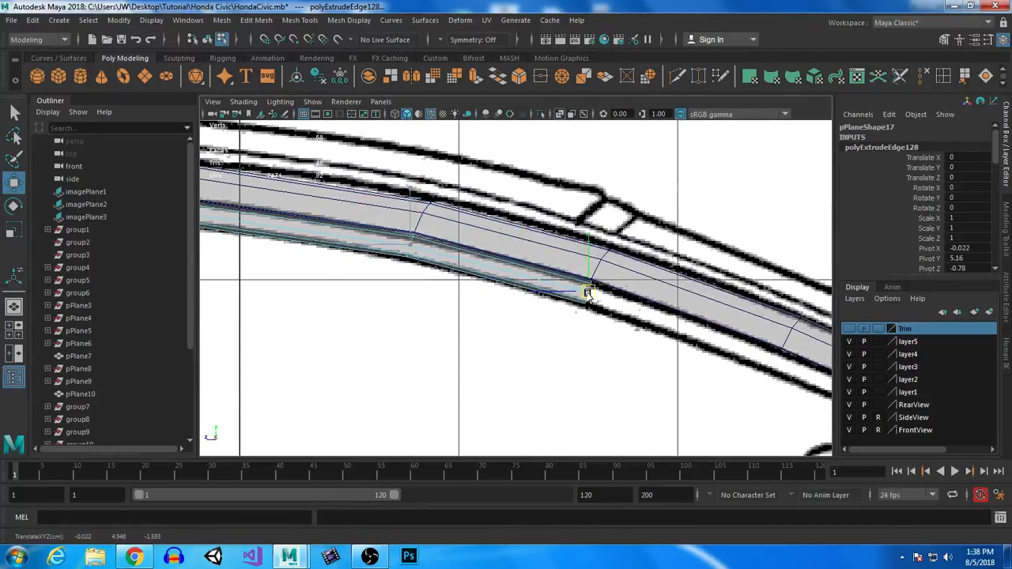
pyautogui.scroll(6, 638, 357)
pyautogui.moveTo(491, 239); pyautogui.dragTo(487, 245)
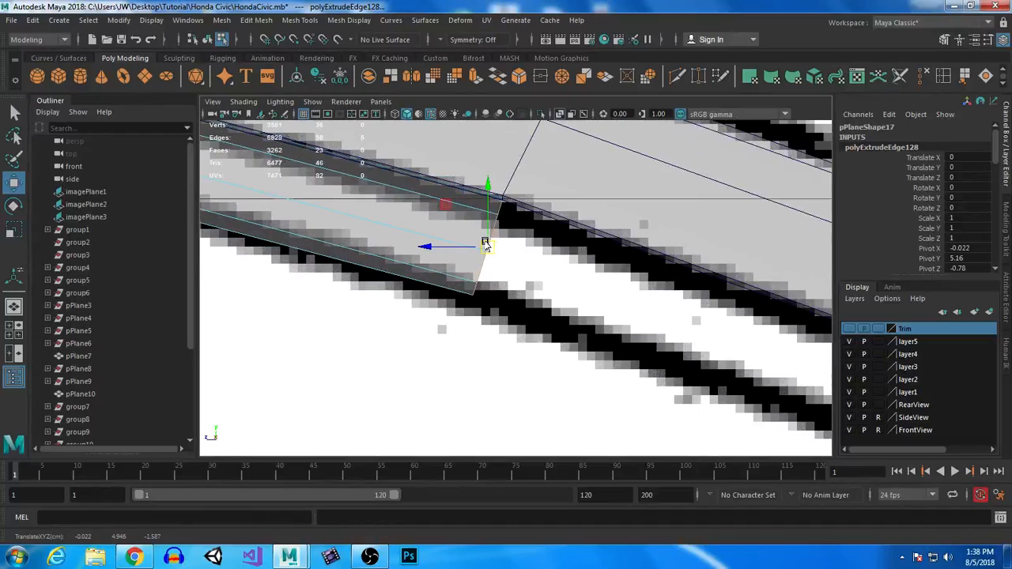
pyautogui.press('e')
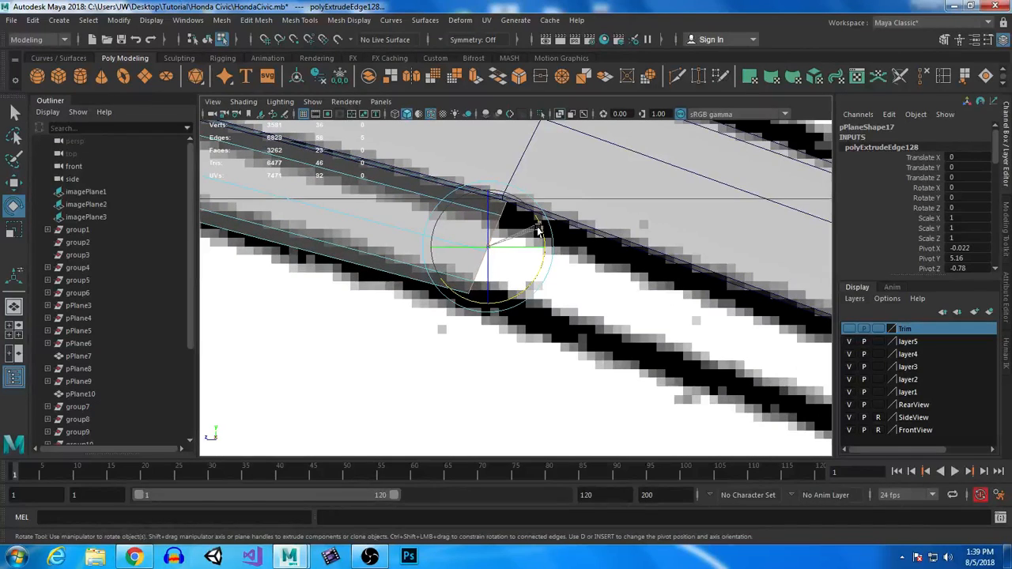
pyautogui.press('w')
pyautogui.moveTo(488, 250); pyautogui.dragTo(489, 253)
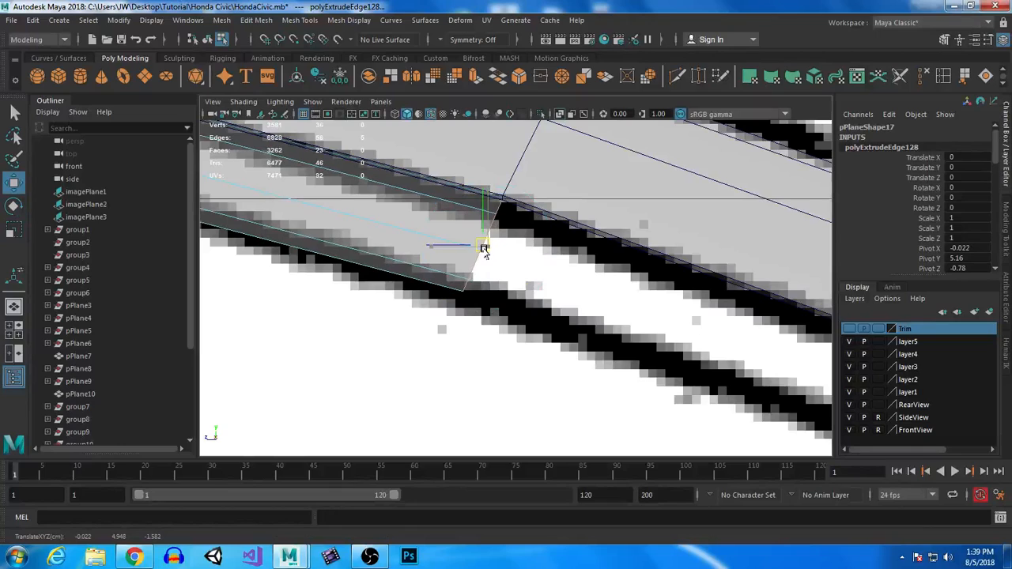
# Extrude the trim to the following roof frame edge and position its end at about 4.632 in Y and -2.454 in Z.
pyautogui.scroll(-3, 573, 336)
pyautogui.hotkey('ctrl', 'e')
pyautogui.moveTo(400, 243); pyautogui.dragTo(691, 349)
pyautogui.keyDown('alt'); pyautogui.moveTo(716, 361); pyautogui.dragTo(551, 310, button='middle'); pyautogui.keyUp('alt')
pyautogui.keyDown('alt'); pyautogui.moveTo(551, 310); pyautogui.dragTo(670, 436, button='right'); pyautogui.keyUp('alt')
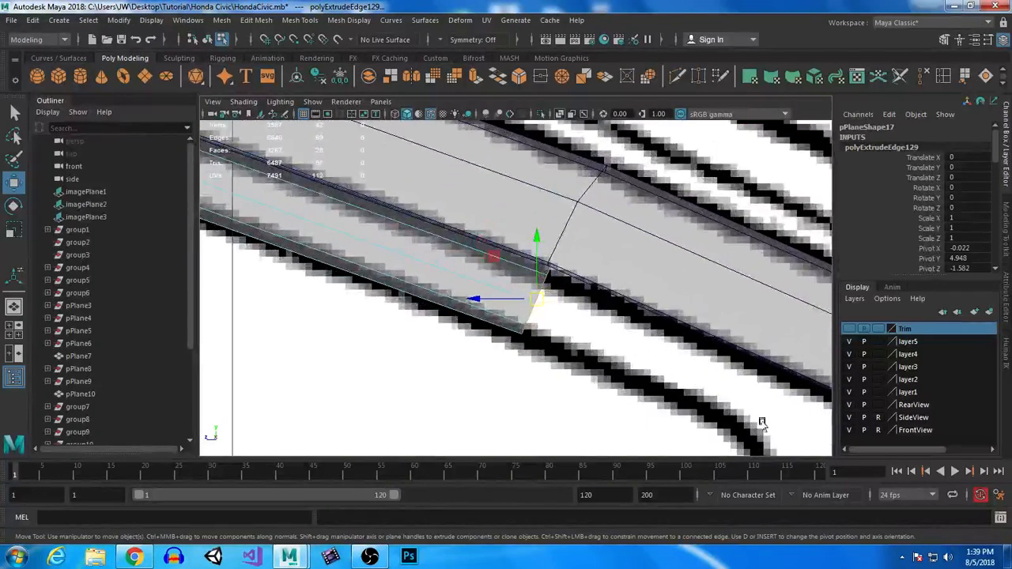
pyautogui.scroll(2, 544, 292)
pyautogui.moveTo(545, 304); pyautogui.dragTo(541, 305)
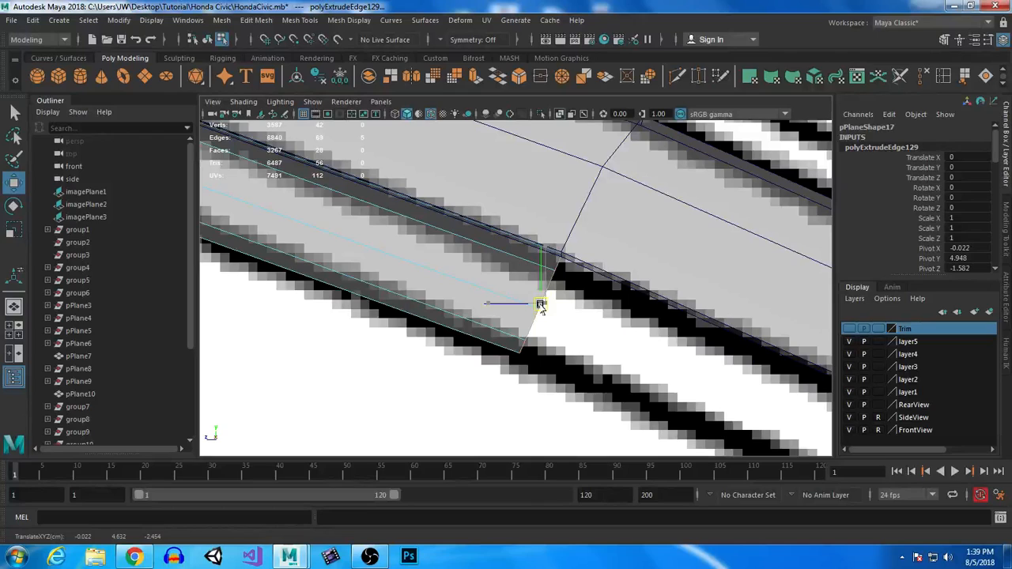
# Extrude the trim to the corner above the mirror, rotating and scaling the end edges to fit, at about 4.436 in Y, -2.896 in Z.
pyautogui.scroll(-5, 617, 343)
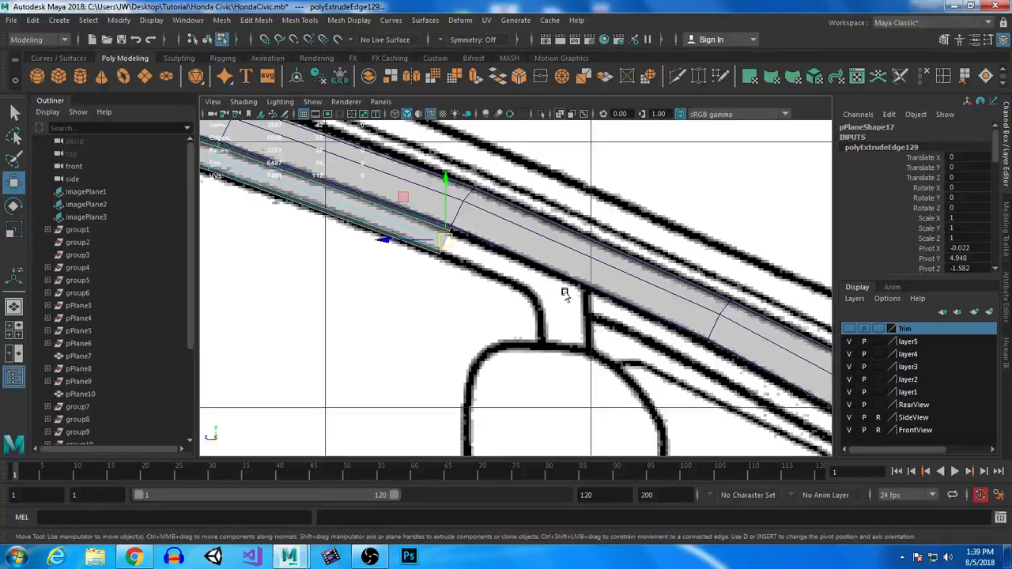
pyautogui.keyDown('shift'); pyautogui.moveTo(447, 241); pyautogui.dragTo(552, 296); pyautogui.keyUp('shift')
pyautogui.press('e')
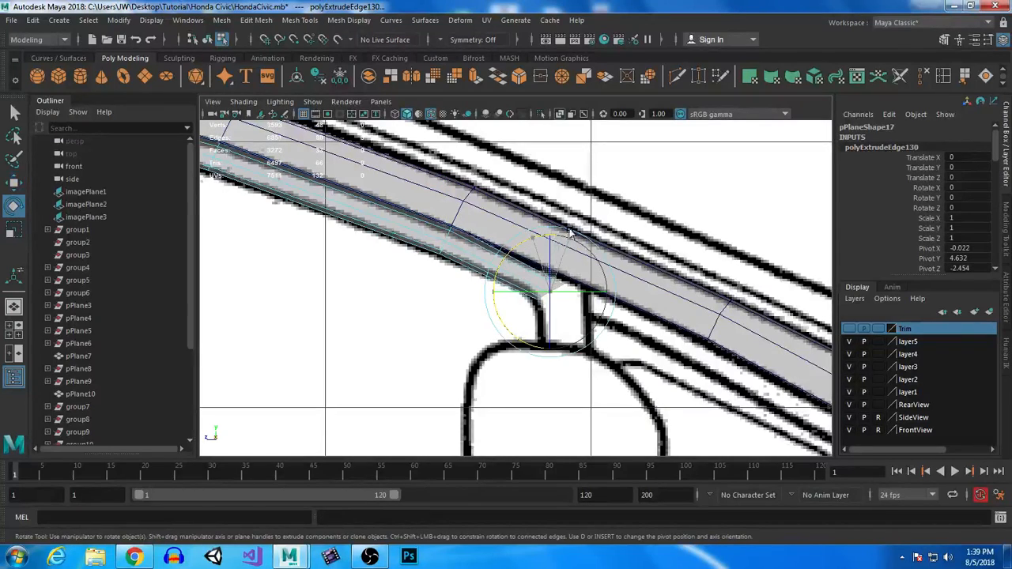
pyautogui.press('w')
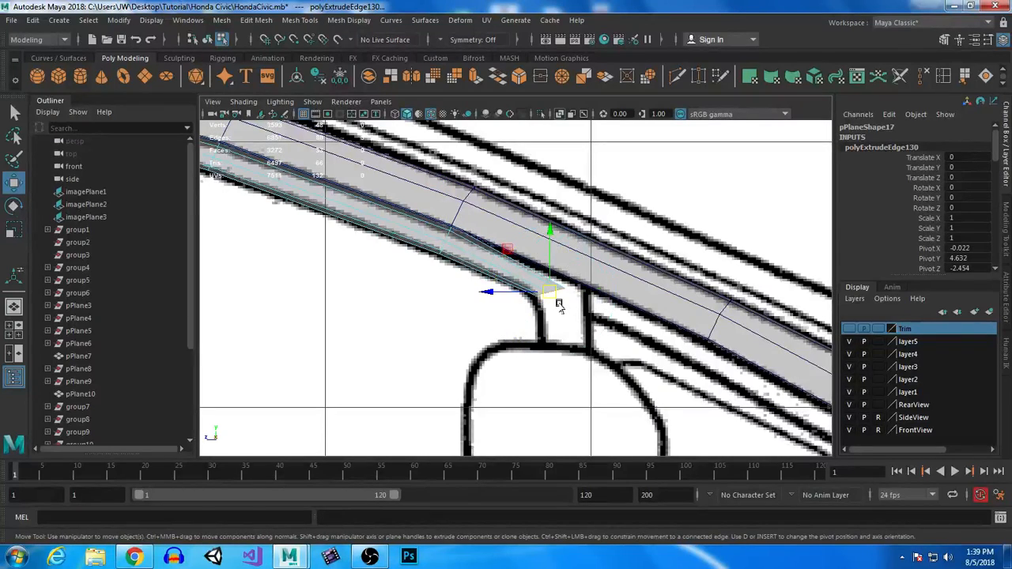
pyautogui.moveTo(547, 298)
pyautogui.mouseDown()
pyautogui.moveTo(438, 294)
pyautogui.moveTo(559, 292)
pyautogui.mouseUp()
pyautogui.press('r')
pyautogui.press('w')
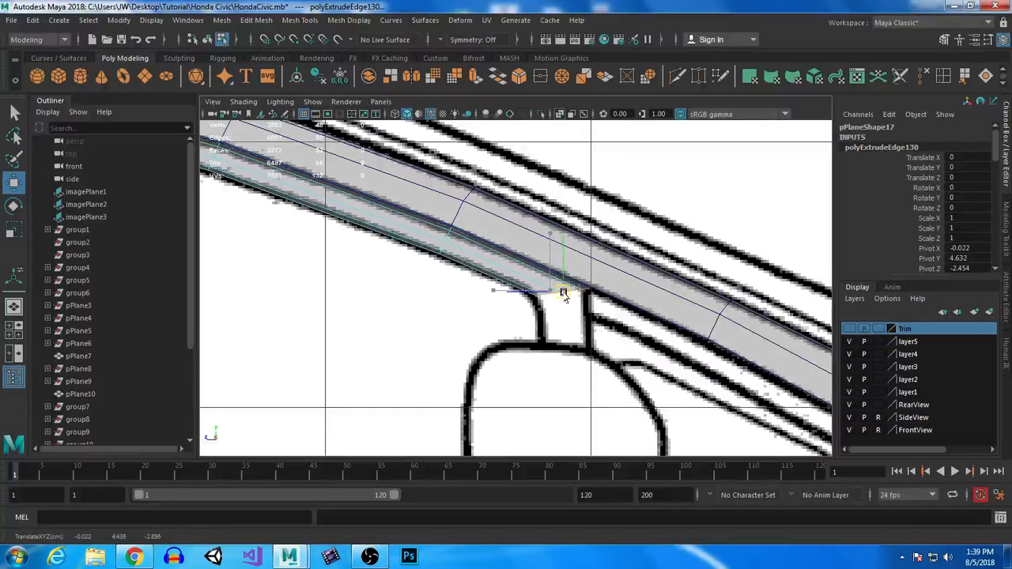
# Extrude the corner edges straight down to the mirror's upper outline and flatten them level, undoing the extra lengthwise scaling.
pyautogui.hotkey('ctrl', 'e')
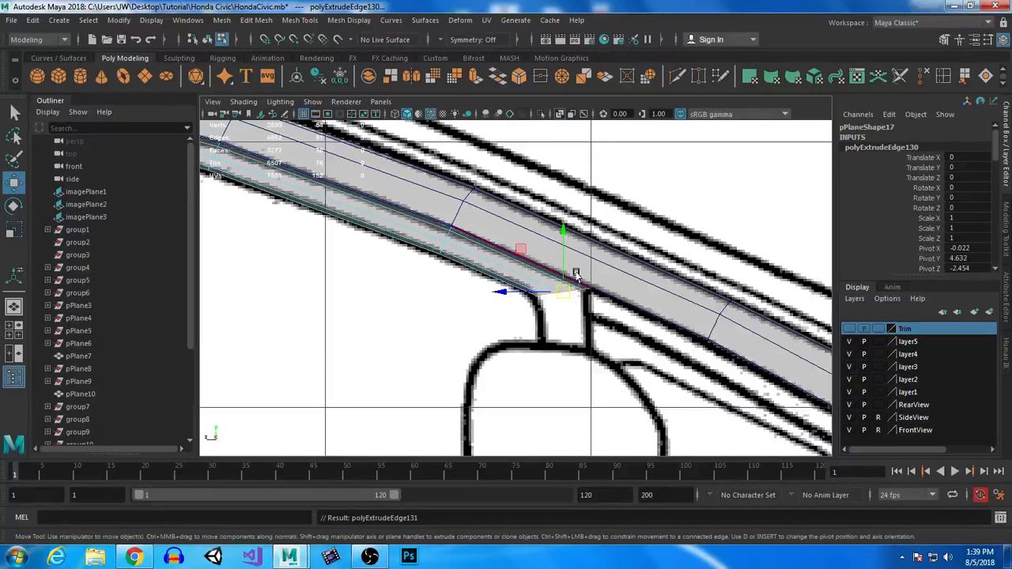
pyautogui.moveTo(560, 221); pyautogui.dragTo(569, 289)
pyautogui.press('r')
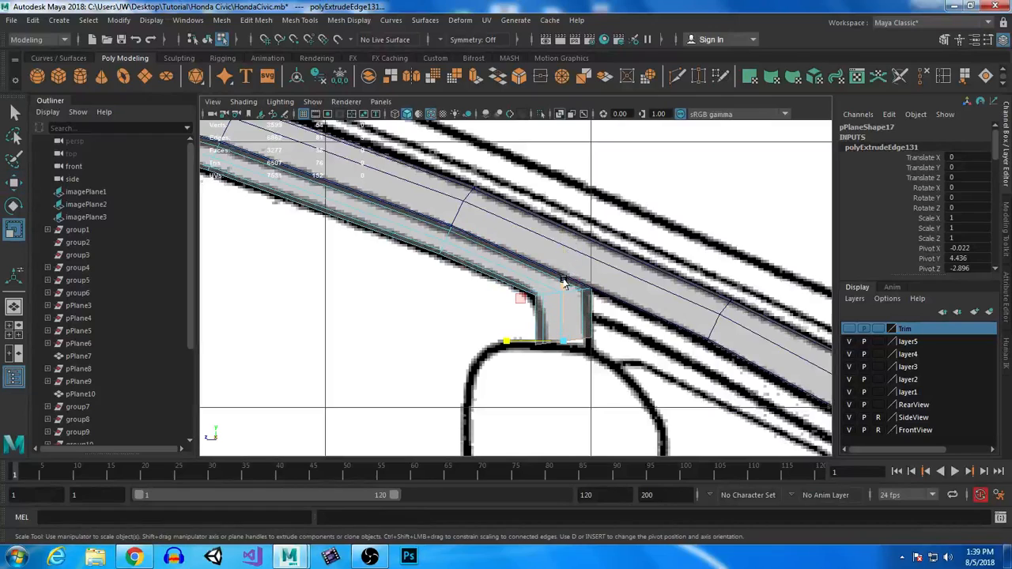
pyautogui.press('w')
pyautogui.press('r')
pyautogui.moveTo(505, 344); pyautogui.dragTo(511, 344)
pyautogui.hotkey('ctrl', 'z')
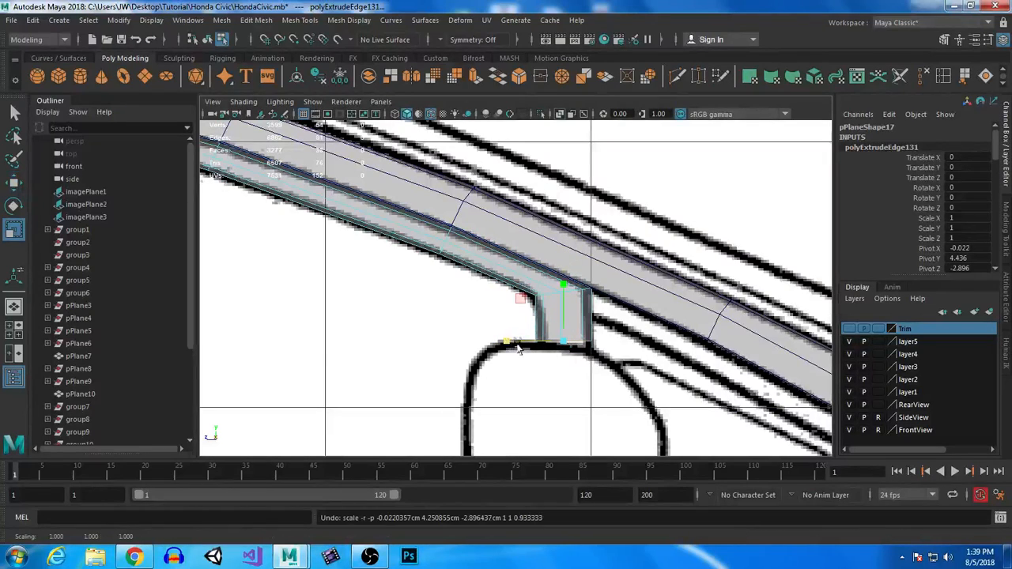
# Extrude the end edges downward in two sections behind the mirror to the door's upper edge, ending at about 3.661 in Y.
pyautogui.keyDown('alt'); pyautogui.moveTo(628, 369); pyautogui.dragTo(645, 313, button='middle'); pyautogui.keyUp('alt')
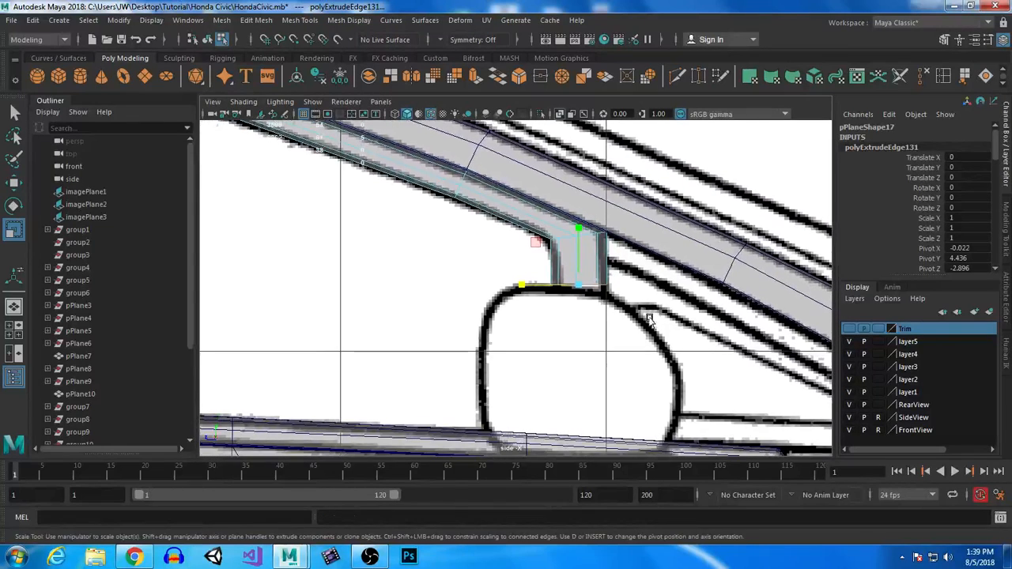
pyautogui.keyDown('alt'); pyautogui.moveTo(645, 313); pyautogui.dragTo(547, 344, button='right'); pyautogui.keyUp('alt')
pyautogui.keyDown('alt'); pyautogui.moveTo(546, 344); pyautogui.dragTo(637, 333, button='middle'); pyautogui.keyUp('alt')
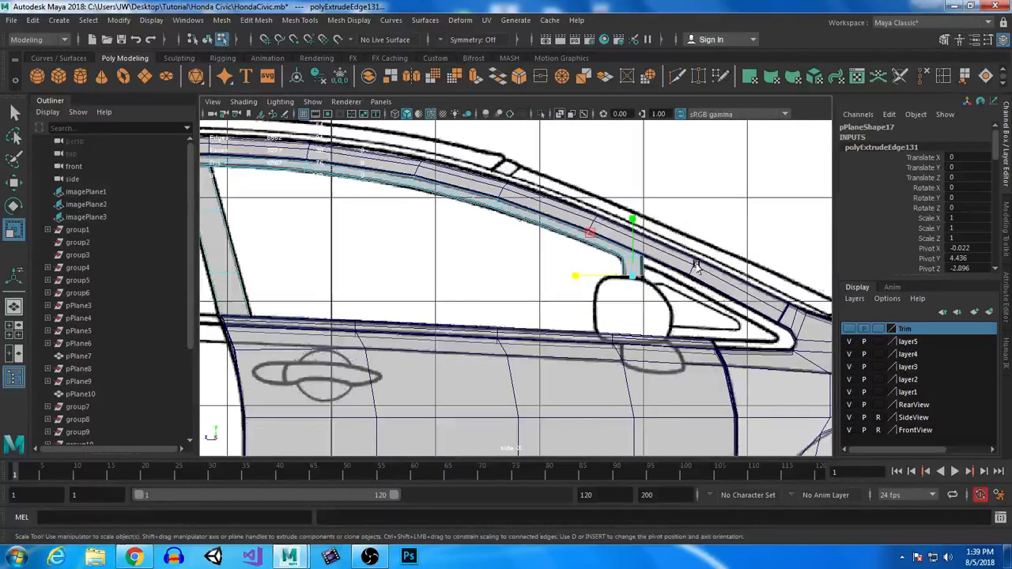
pyautogui.hotkey('ctrl', 'e')
pyautogui.press('w')
pyautogui.moveTo(635, 216); pyautogui.dragTo(636, 275)
pyautogui.hotkey('ctrl', 'e')
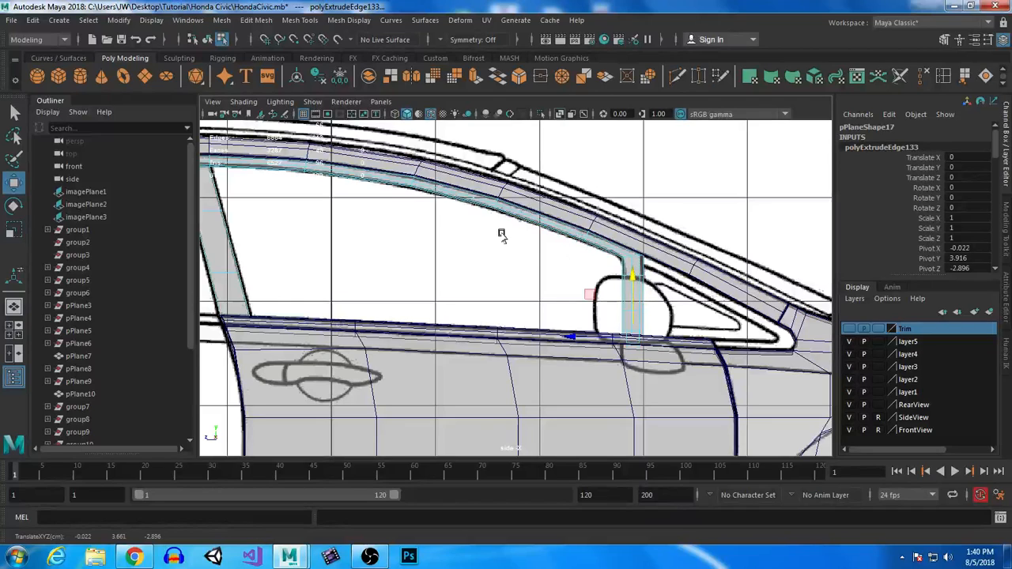
# Select all vertices of the window trim and move them sideways onto the door side in the perspective view.
pyautogui.moveTo(464, 192); pyautogui.dragTo(395, 176, button='right')
pyautogui.scroll(-5, 543, 304)
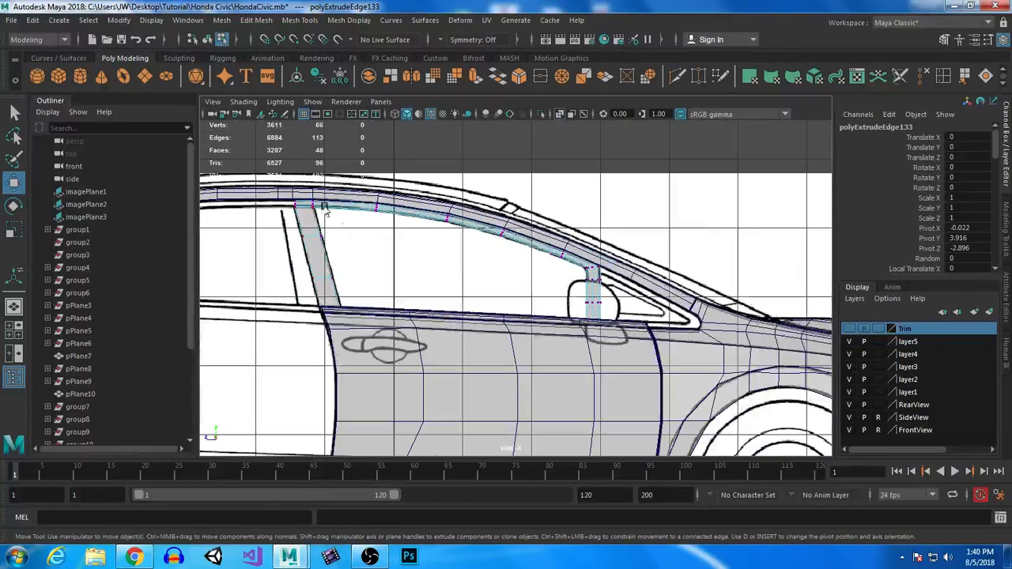
pyautogui.moveTo(650, 354); pyautogui.dragTo(652, 355)
pyautogui.press('space')
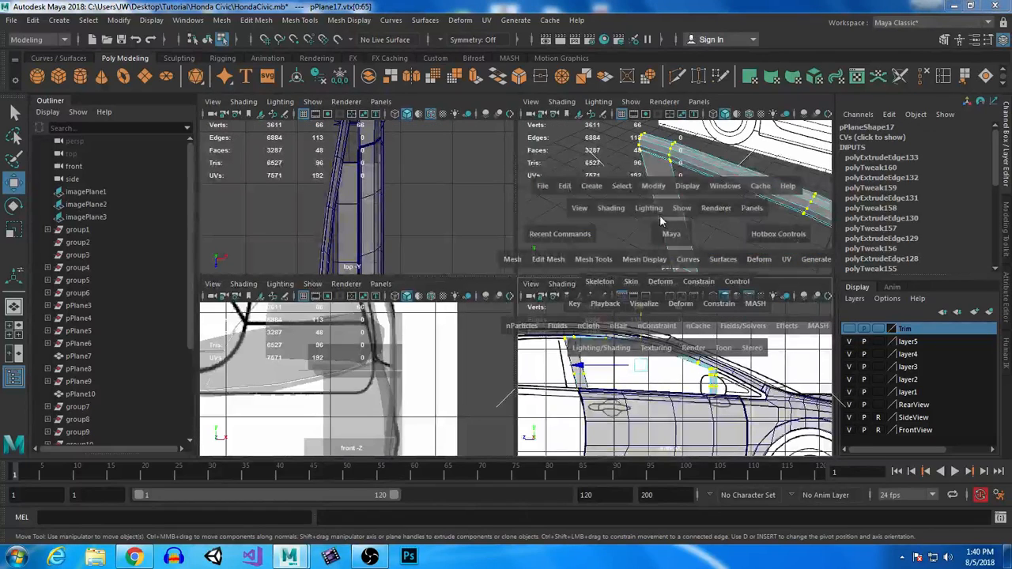
pyautogui.press('space')
pyautogui.keyDown('alt'); pyautogui.moveTo(654, 274); pyautogui.dragTo(535, 348); pyautogui.keyUp('alt')
pyautogui.moveTo(465, 336); pyautogui.dragTo(651, 265)
pyautogui.moveTo(703, 149); pyautogui.dragTo(708, 149)
pyautogui.keyDown('alt'); pyautogui.moveTo(745, 228); pyautogui.dragTo(594, 373); pyautogui.keyUp('alt')
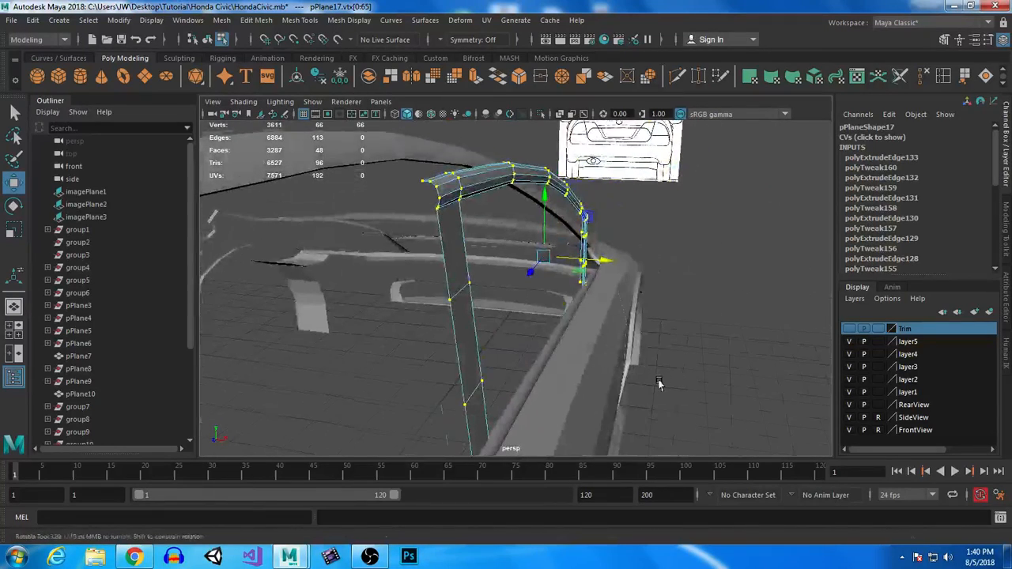
# Narrow the vertex selection to the three lower rows of the trim's front post beside the mirror position.
pyautogui.keyDown('alt'); pyautogui.moveTo(665, 383); pyautogui.dragTo(590, 330); pyautogui.keyUp('alt')
pyautogui.keyDown('alt'); pyautogui.moveTo(590, 330); pyautogui.dragTo(491, 285, button='right'); pyautogui.keyUp('alt')
pyautogui.moveTo(378, 176); pyautogui.dragTo(511, 414)
pyautogui.keyDown('alt'); pyautogui.moveTo(742, 385); pyautogui.dragTo(593, 321); pyautogui.keyUp('alt')
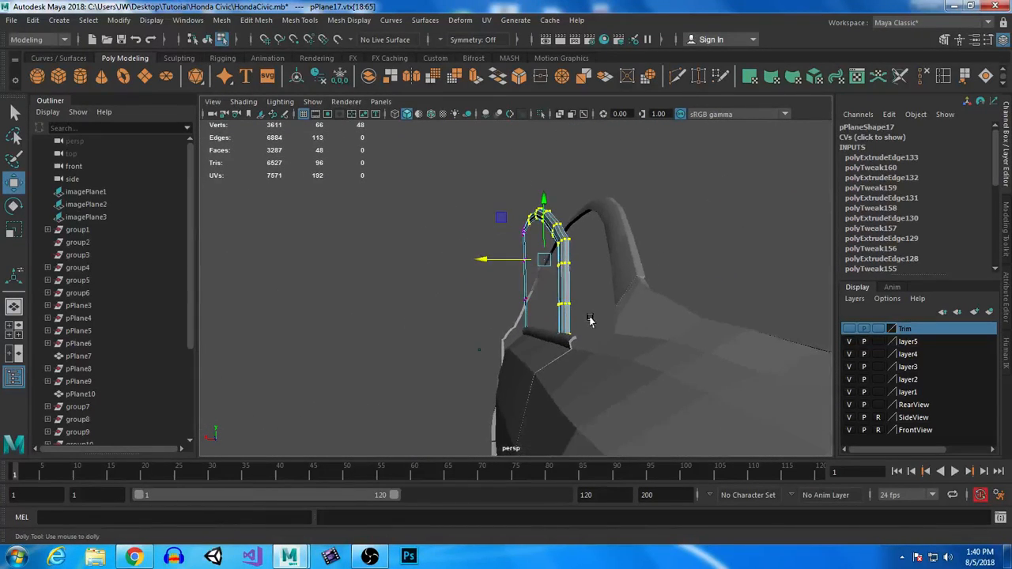
pyautogui.keyDown('alt'); pyautogui.moveTo(593, 321); pyautogui.dragTo(617, 408, button='right'); pyautogui.keyUp('alt')
pyautogui.click(599, 387)
pyautogui.moveTo(559, 377)
pyautogui.keyDown('alt'); pyautogui.mouseDown()
pyautogui.moveTo(716, 411)
pyautogui.moveTo(511, 334)
pyautogui.moveTo(501, 310)
pyautogui.moveTo(555, 245)
pyautogui.moveTo(710, 423)
pyautogui.moveTo(592, 368)
pyautogui.moveTo(556, 365)
pyautogui.mouseUp(); pyautogui.keyUp('alt')
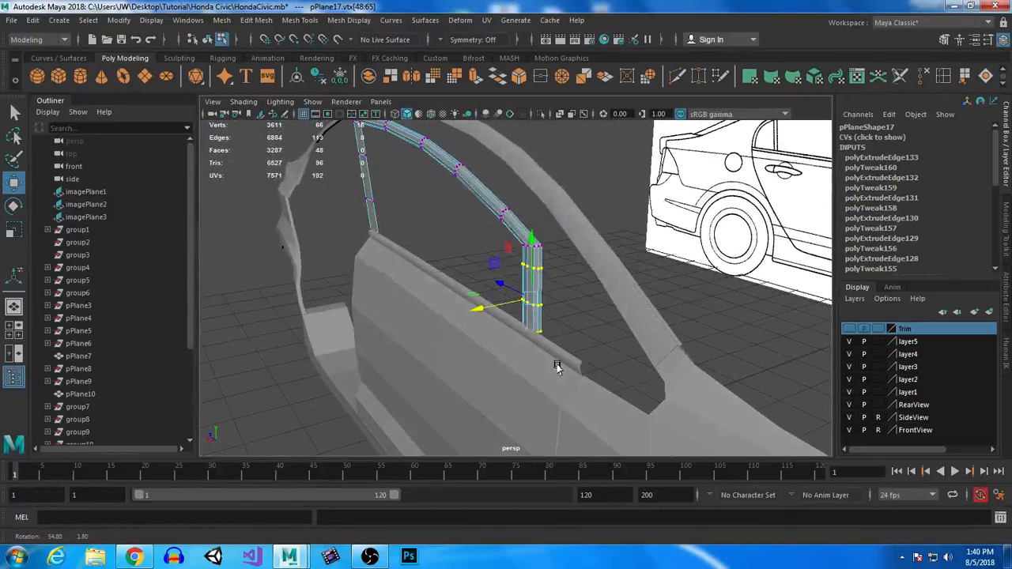
# Scale the front post's vertices across the car's width and move its bottom row sideways to about 3.188 in X.
pyautogui.press('r')
pyautogui.moveTo(479, 312); pyautogui.dragTo(500, 320)
pyautogui.moveTo(579, 296); pyautogui.dragTo(474, 342)
pyautogui.press('w')
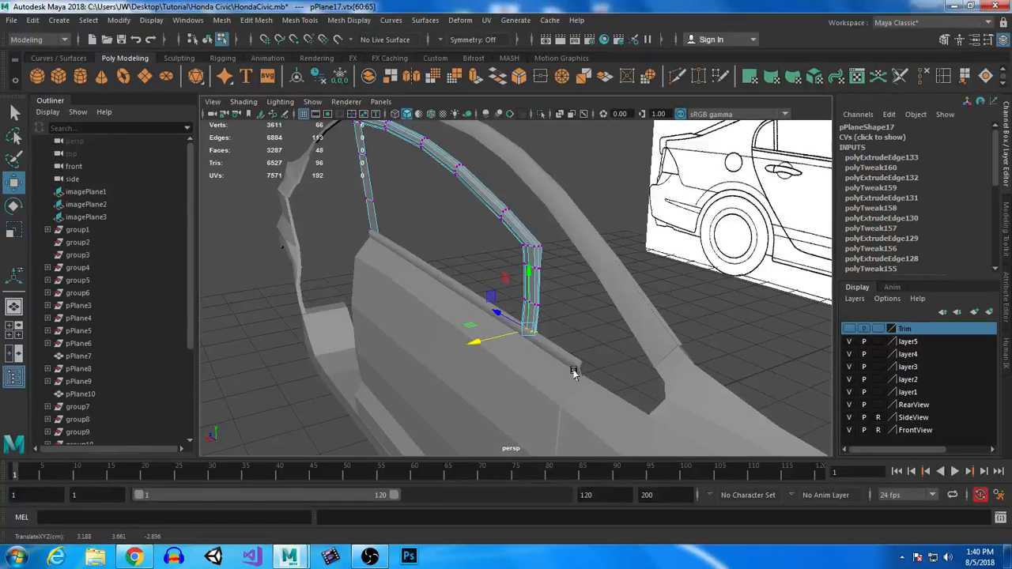
pyautogui.keyDown('alt'); pyautogui.moveTo(580, 348); pyautogui.dragTo(566, 341); pyautogui.keyUp('alt')
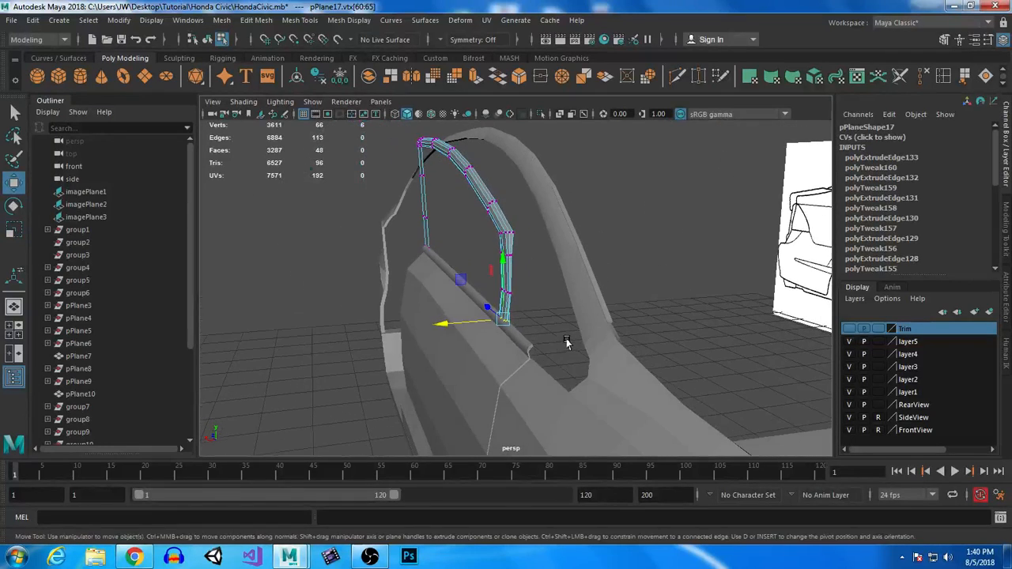
# Select the upper trim vertices from the pillar top to the front corner and move them inward to about 2.823 in X.
pyautogui.moveTo(400, 130); pyautogui.dragTo(578, 255)
pyautogui.moveTo(429, 176)
pyautogui.keyDown('ctrl'); pyautogui.mouseDown()
pyautogui.moveTo(390, 175)
pyautogui.moveTo(410, 173)
pyautogui.mouseUp(); pyautogui.keyUp('ctrl')
pyautogui.scroll(5, 622, 220)
pyautogui.keyDown('alt'); pyautogui.moveTo(623, 222); pyautogui.dragTo(587, 351, button='middle'); pyautogui.keyUp('alt')
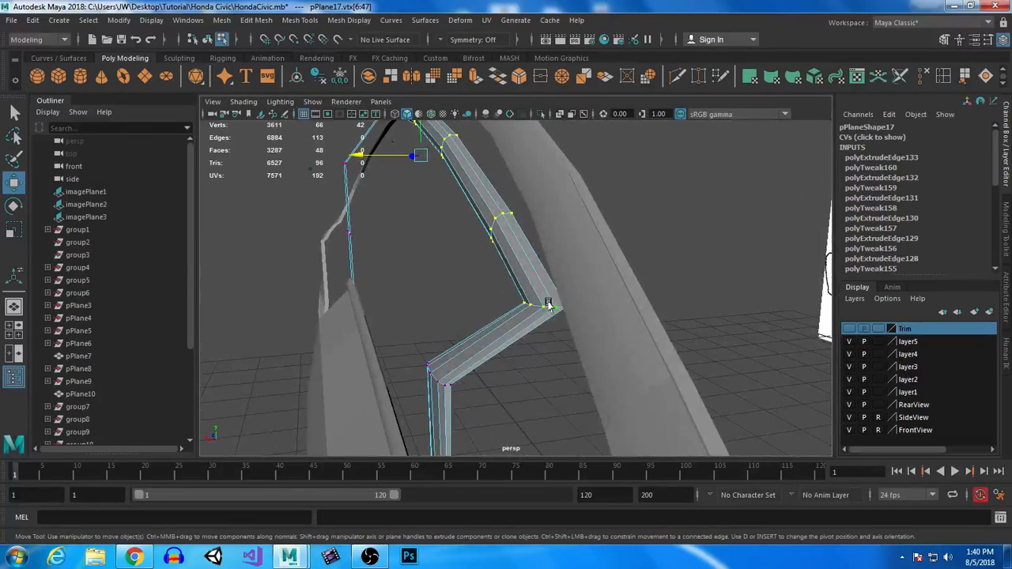
pyautogui.moveTo(355, 161); pyautogui.dragTo(359, 156)
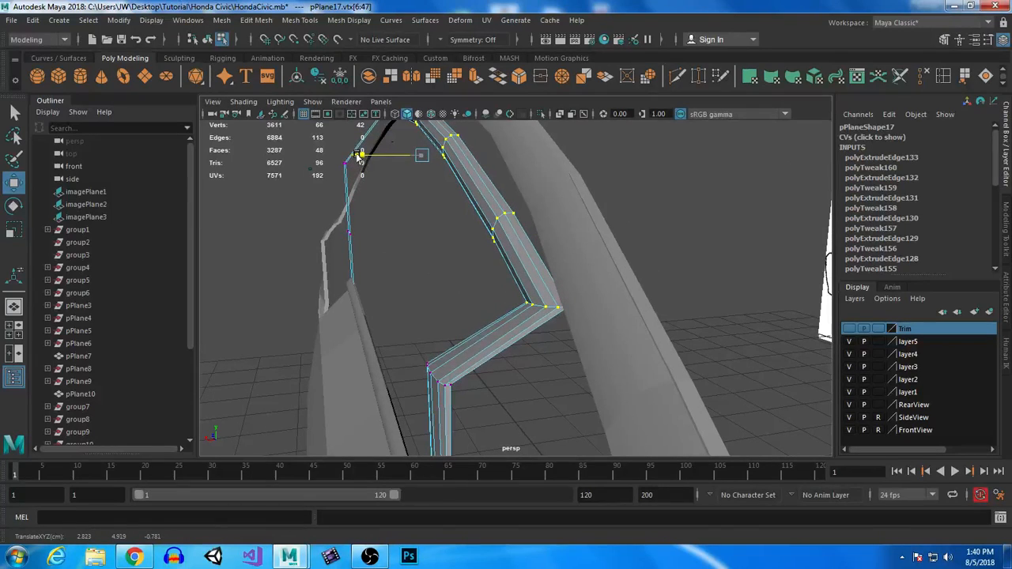
# Deselect the front corner row and the row above it in turn, moving the remaining vertices inward each time, first to about 2.741 in X.
pyautogui.keyDown('ctrl'); pyautogui.moveTo(488, 281); pyautogui.dragTo(604, 316); pyautogui.keyUp('ctrl')
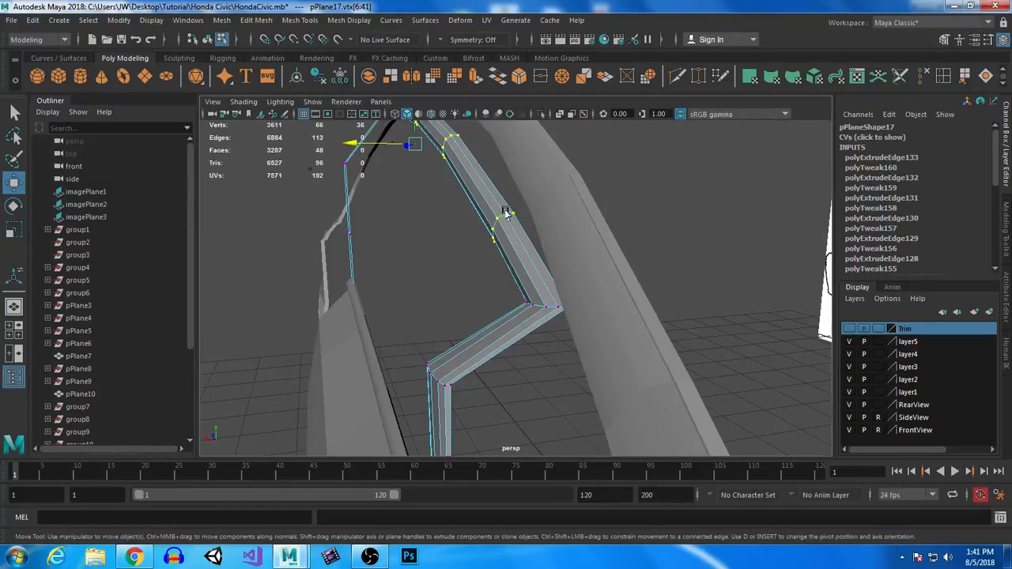
pyautogui.keyDown('alt'); pyautogui.moveTo(409, 176); pyautogui.dragTo(416, 254, button='middle'); pyautogui.keyUp('alt')
pyautogui.moveTo(355, 201); pyautogui.dragTo(370, 201)
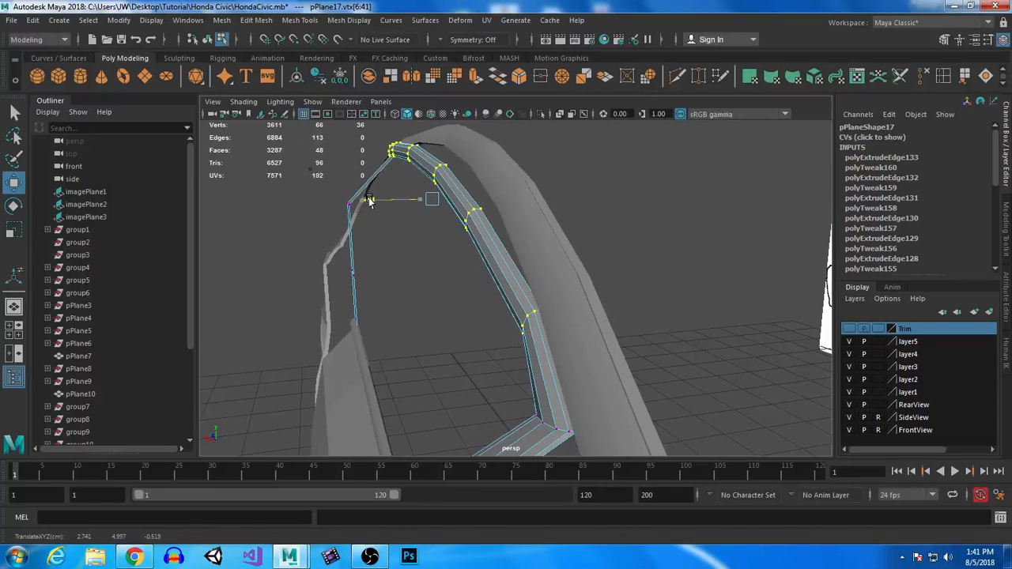
pyautogui.keyDown('ctrl'); pyautogui.moveTo(503, 288); pyautogui.dragTo(600, 361); pyautogui.keyUp('ctrl')
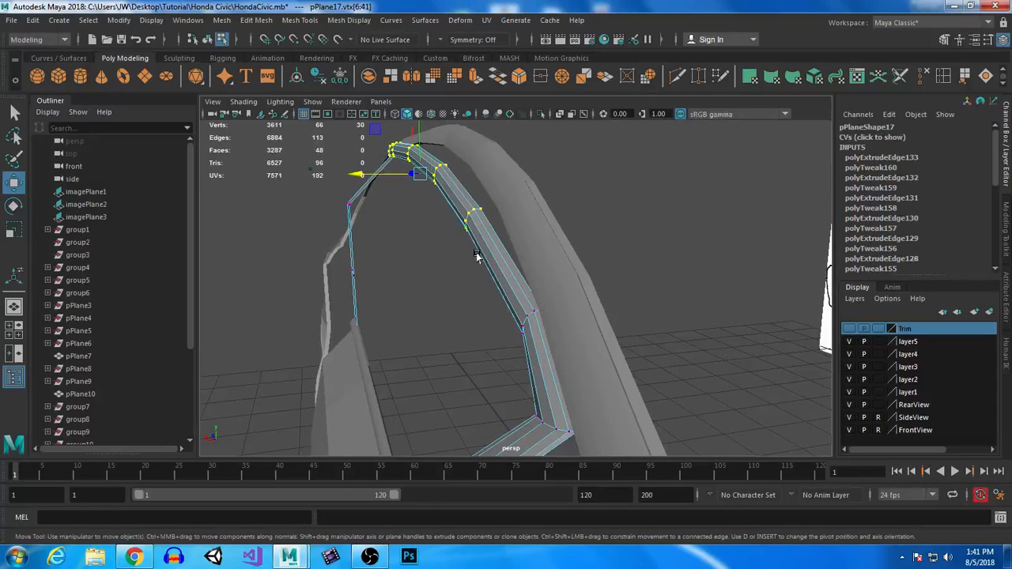
pyautogui.keyDown('alt'); pyautogui.moveTo(477, 256); pyautogui.dragTo(480, 306, button='middle'); pyautogui.keyUp('alt')
pyautogui.keyDown('alt'); pyautogui.moveTo(480, 305); pyautogui.dragTo(546, 433, button='right'); pyautogui.keyUp('alt')
pyautogui.moveTo(329, 197); pyautogui.dragTo(349, 196)
# Deselect the next two rows towards the pillar in turn, moving the remaining upper trim vertices inward along the roof frame each time.
pyautogui.keyDown('ctrl'); pyautogui.moveTo(478, 259); pyautogui.dragTo(523, 318); pyautogui.keyUp('ctrl')
pyautogui.keyDown('alt'); pyautogui.moveTo(493, 264); pyautogui.dragTo(508, 307, button='middle'); pyautogui.keyUp('alt')
pyautogui.keyDown('alt'); pyautogui.moveTo(507, 307); pyautogui.dragTo(642, 468, button='right'); pyautogui.keyUp('alt')
pyautogui.moveTo(333, 185); pyautogui.dragTo(346, 184)
pyautogui.keyDown('ctrl'); pyautogui.moveTo(455, 195); pyautogui.dragTo(479, 310); pyautogui.keyUp('ctrl')
pyautogui.keyDown('alt'); pyautogui.moveTo(479, 309); pyautogui.dragTo(331, 254, button='right'); pyautogui.keyUp('alt')
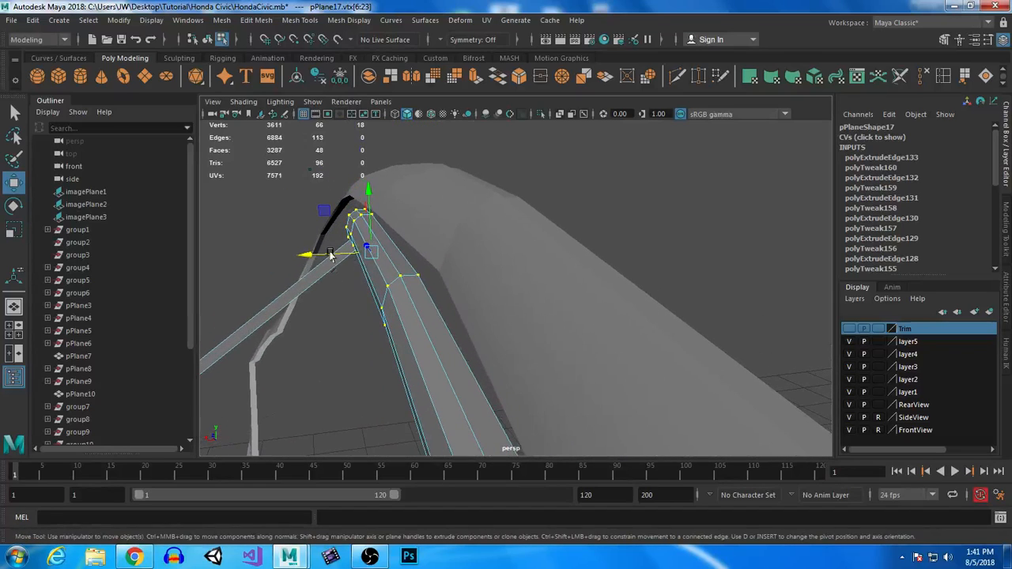
pyautogui.moveTo(299, 253); pyautogui.dragTo(590, 252)
# Reduce the selection to the two rows at the pillar's top, fit them against the roof frame, and clear the selection.
pyautogui.keyDown('ctrl'); pyautogui.moveTo(532, 183); pyautogui.dragTo(621, 313); pyautogui.keyUp('ctrl')
pyautogui.keyDown('alt'); pyautogui.moveTo(528, 293); pyautogui.dragTo(709, 401); pyautogui.keyUp('alt')
pyautogui.keyDown('alt'); pyautogui.moveTo(411, 317); pyautogui.dragTo(445, 317, button='middle'); pyautogui.keyUp('alt')
pyautogui.moveTo(441, 317); pyautogui.dragTo(525, 393)
pyautogui.keyDown('alt'); pyautogui.moveTo(525, 393); pyautogui.dragTo(457, 400, button='right'); pyautogui.keyUp('alt')
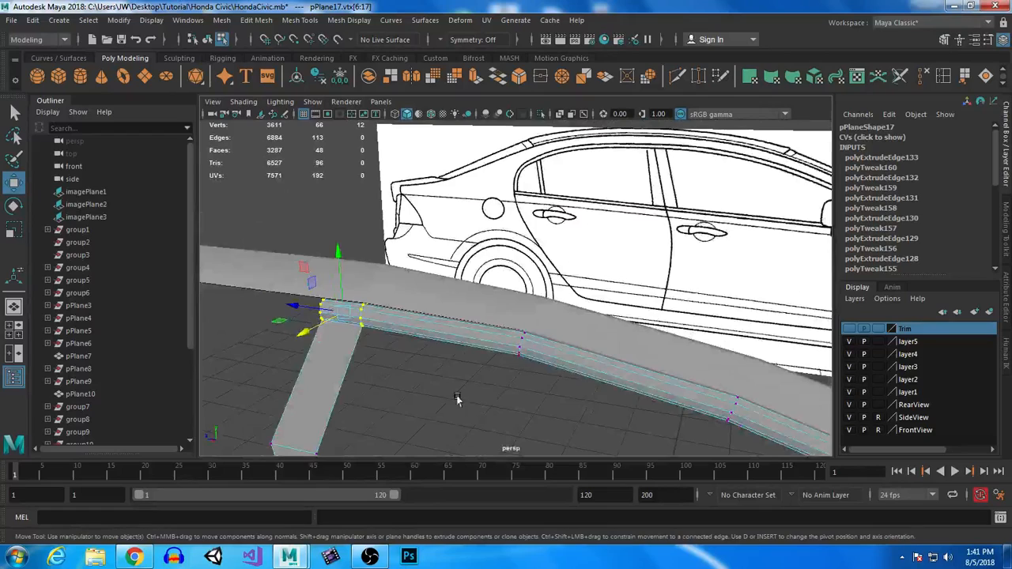
pyautogui.keyDown('alt'); pyautogui.moveTo(456, 400); pyautogui.dragTo(443, 332); pyautogui.keyUp('alt')
pyautogui.moveTo(312, 188); pyautogui.dragTo(637, 365)
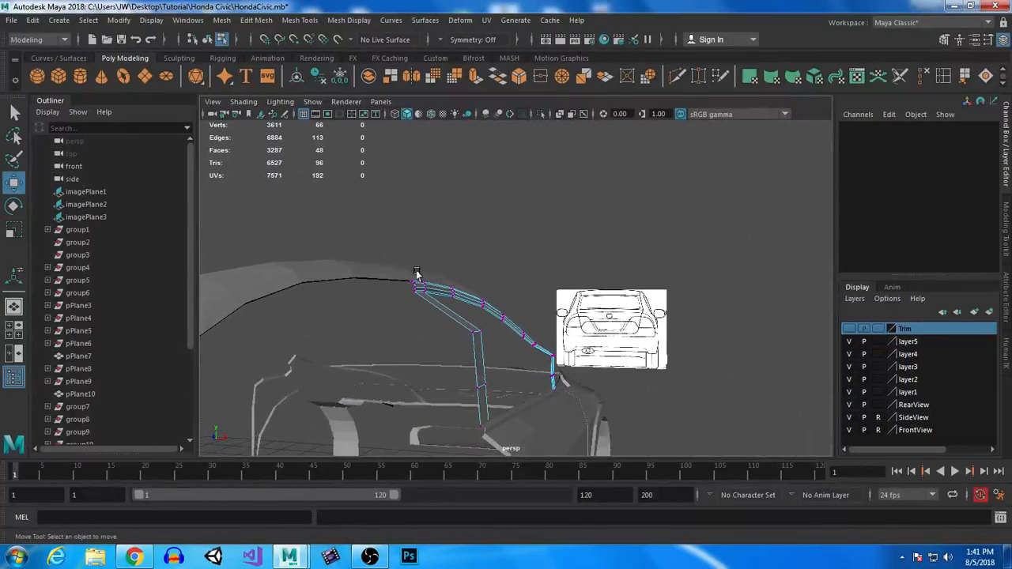
# Fit the window trim's rear pillar vertex rows to the body in X, moving the upper row to about 2.806.
pyautogui.moveTo(488, 342); pyautogui.dragTo(488, 342)
pyautogui.keyDown('alt'); pyautogui.moveTo(489, 342); pyautogui.dragTo(515, 338); pyautogui.keyUp('alt')
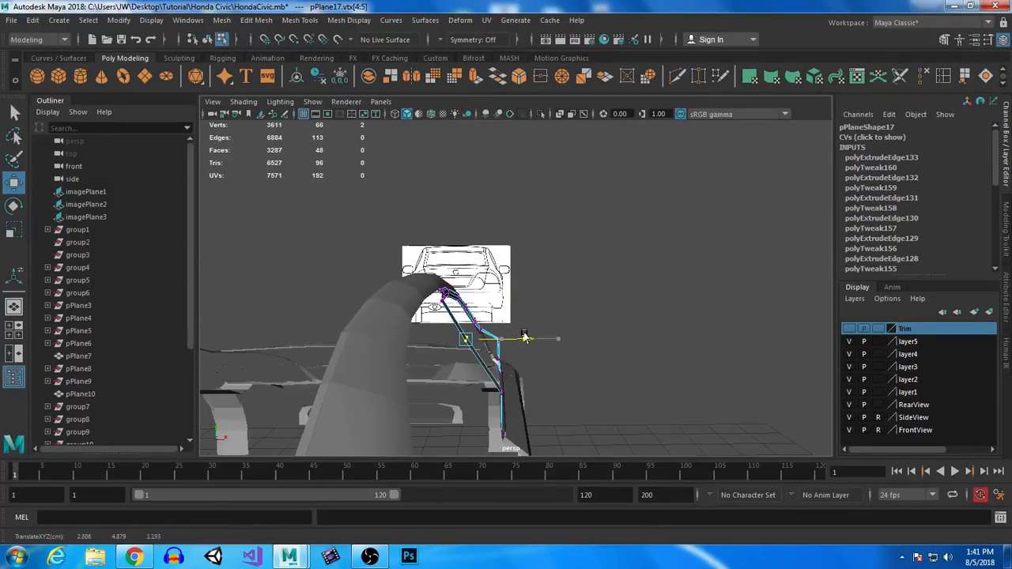
pyautogui.keyDown('alt'); pyautogui.moveTo(527, 407); pyautogui.dragTo(556, 398); pyautogui.keyUp('alt')
pyautogui.moveTo(543, 358); pyautogui.dragTo(534, 358)
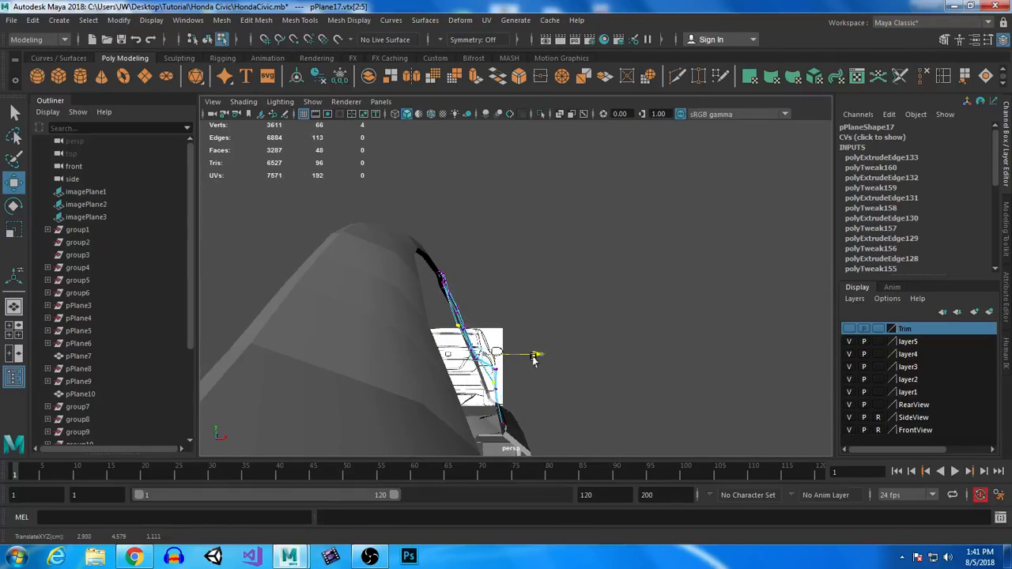
pyautogui.keyDown('ctrl'); pyautogui.moveTo(469, 399); pyautogui.dragTo(523, 327); pyautogui.keyUp('ctrl')
pyautogui.keyDown('alt'); pyautogui.moveTo(506, 388); pyautogui.dragTo(269, 407); pyautogui.keyUp('alt')
pyautogui.moveTo(550, 389); pyautogui.dragTo(550, 390)
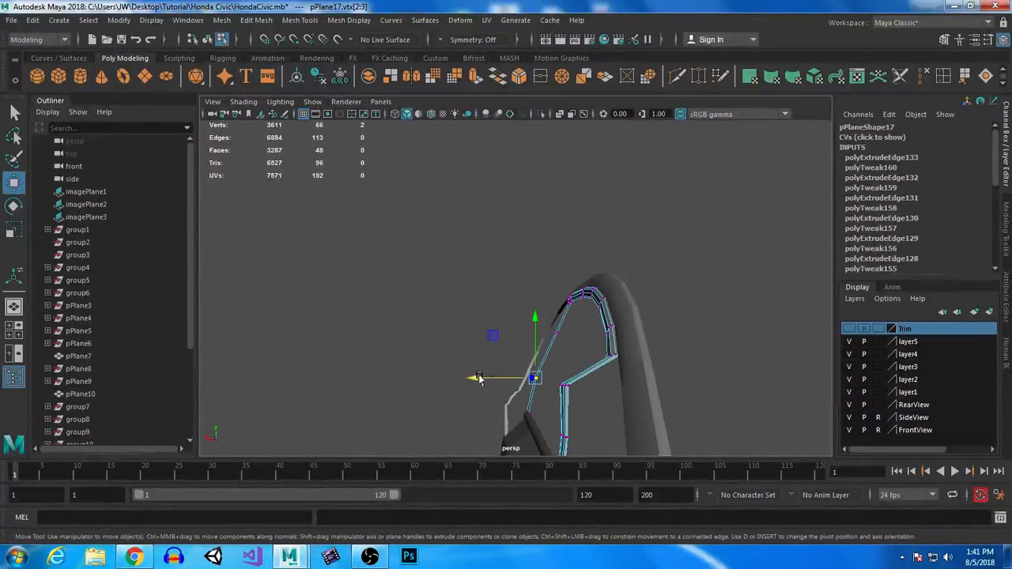
pyautogui.moveTo(564, 327); pyautogui.dragTo(497, 336)
# Move the vertex rows of the trim's front post in X, placing one at about 2.887, and return to object mode.
pyautogui.moveTo(553, 374); pyautogui.dragTo(578, 398)
pyautogui.moveTo(501, 387); pyautogui.dragTo(541, 390)
pyautogui.keyDown('alt'); pyautogui.moveTo(602, 417); pyautogui.dragTo(615, 356); pyautogui.keyUp('alt')
pyautogui.keyDown('alt'); pyautogui.moveTo(475, 340); pyautogui.dragTo(486, 347); pyautogui.keyUp('alt')
pyautogui.moveTo(424, 341); pyautogui.dragTo(632, 348)
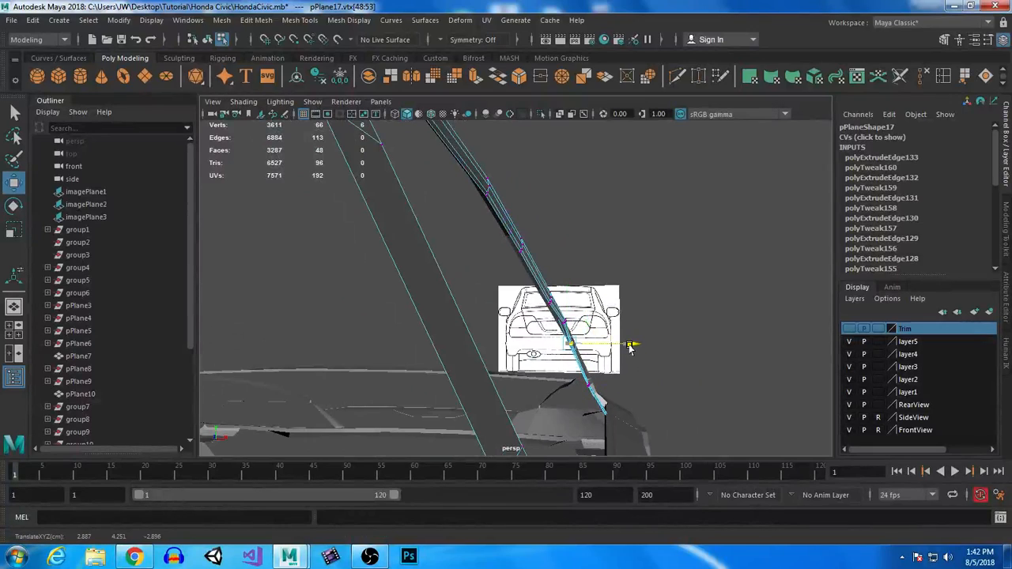
pyautogui.moveTo(568, 377); pyautogui.dragTo(603, 402)
pyautogui.keyDown('alt'); pyautogui.moveTo(604, 403); pyautogui.dragTo(530, 348, button='right'); pyautogui.keyUp('alt')
pyautogui.keyDown('alt'); pyautogui.moveTo(530, 348); pyautogui.dragTo(458, 310); pyautogui.keyUp('alt')
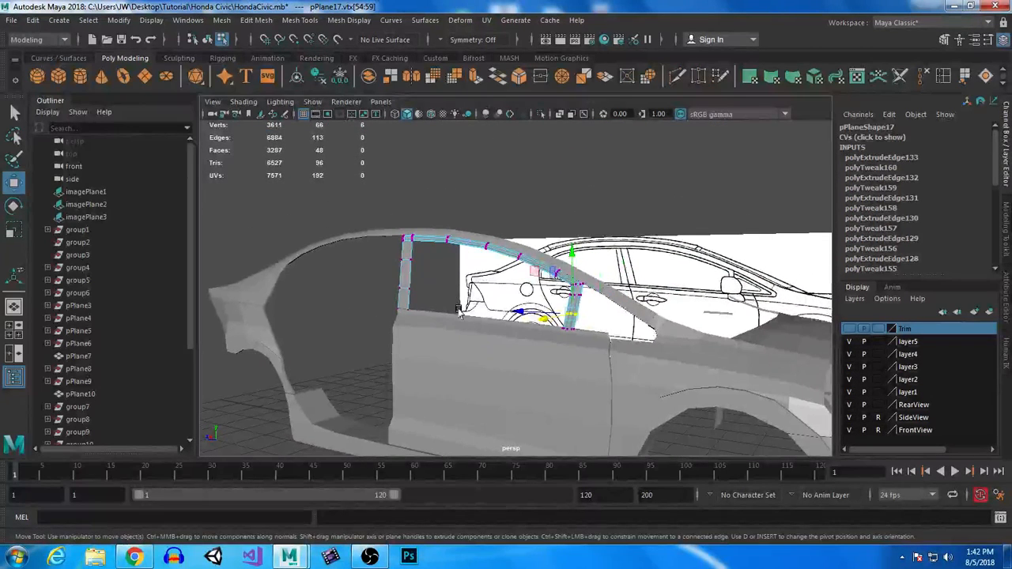
pyautogui.moveTo(431, 326); pyautogui.dragTo(493, 174, button='right')
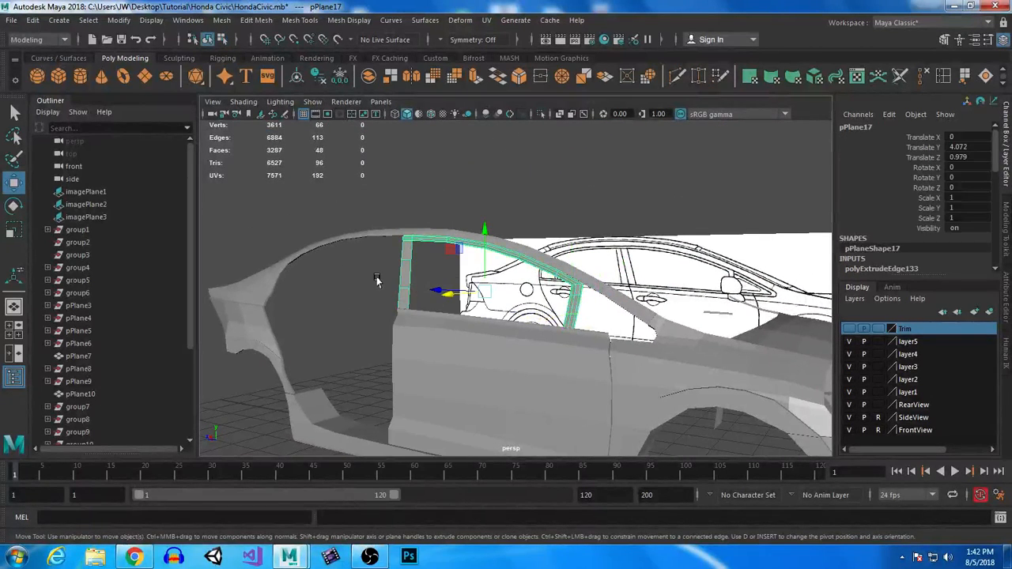
# Turn on smooth preview for the front door and its window trim, and clear the selection.
pyautogui.keyDown('alt'); pyautogui.moveTo(427, 354); pyautogui.dragTo(405, 402); pyautogui.keyUp('alt')
pyautogui.click(605, 324)
pyautogui.press('3')
pyautogui.click(278, 291)
pyautogui.keyDown('alt'); pyautogui.moveTo(310, 344); pyautogui.dragTo(563, 377); pyautogui.keyUp('alt')
pyautogui.keyDown('alt'); pyautogui.moveTo(721, 417); pyautogui.dragTo(411, 346); pyautogui.keyUp('alt')
# Select the lower vertices along the door's beltline strip in the side view, lower them to about 3.652 in Y, and return to object mode.
pyautogui.click(411, 349)
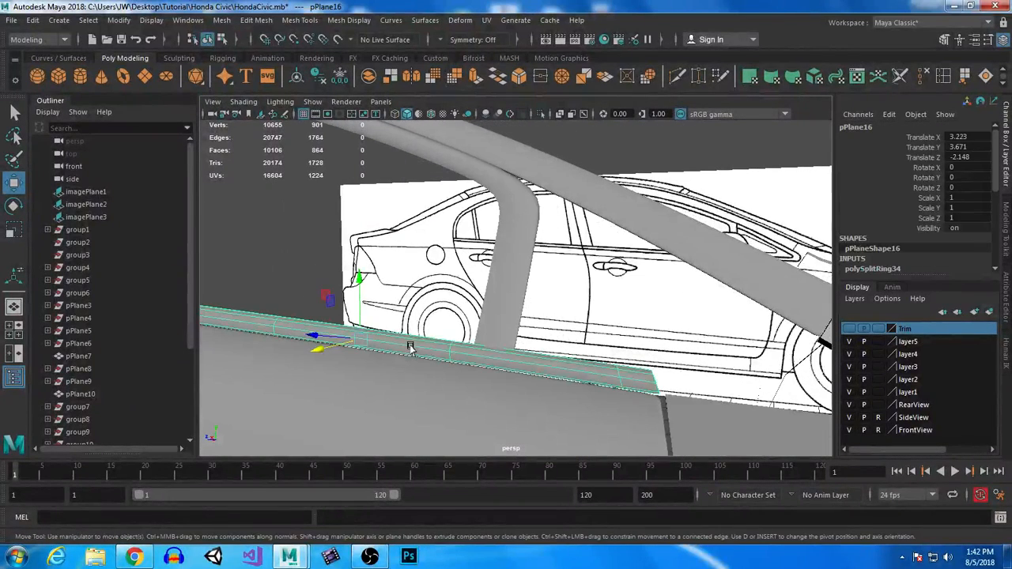
pyautogui.press('space')
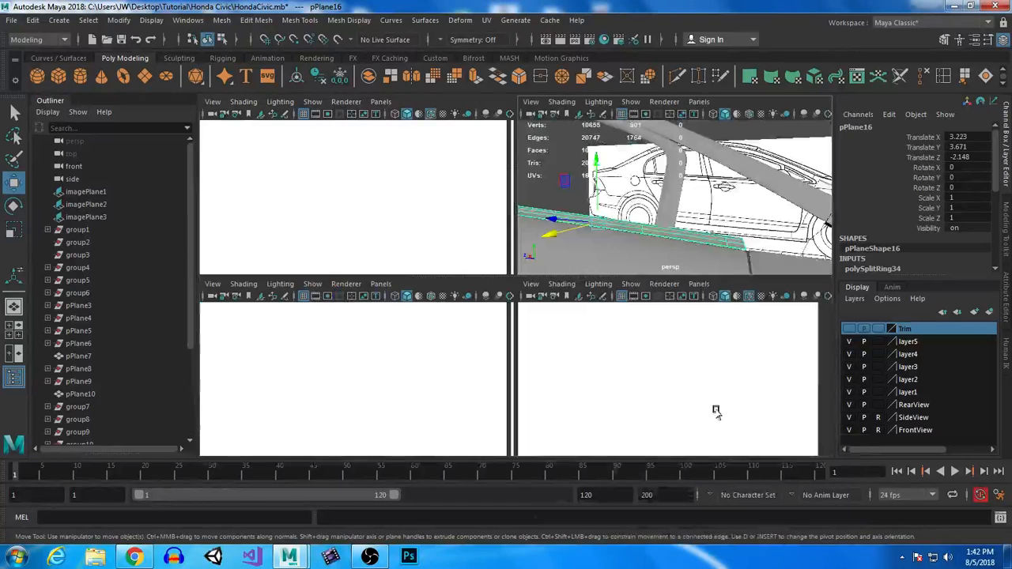
pyautogui.press('space')
pyautogui.moveTo(609, 356); pyautogui.dragTo(551, 192, button='right')
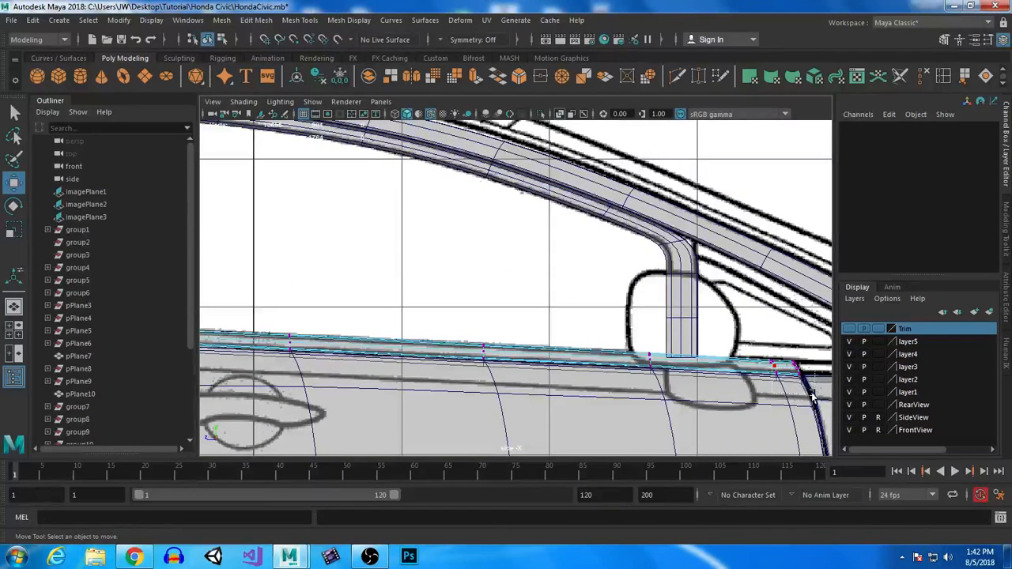
pyautogui.click(799, 370)
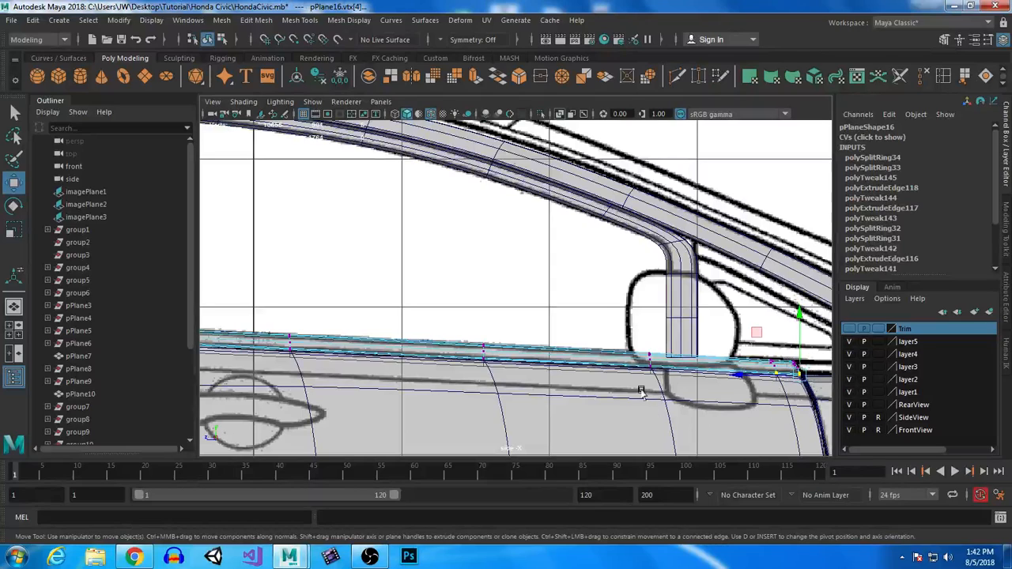
pyautogui.keyDown('shift'); pyautogui.click(649, 365); pyautogui.keyUp('shift')
pyautogui.keyDown('shift'); pyautogui.moveTo(508, 356); pyautogui.dragTo(513, 357); pyautogui.keyUp('shift')
pyautogui.keyDown('alt'); pyautogui.moveTo(368, 400); pyautogui.dragTo(579, 396, button='middle'); pyautogui.keyUp('alt')
pyautogui.keyDown('shift'); pyautogui.moveTo(476, 372); pyautogui.dragTo(516, 346); pyautogui.keyUp('shift')
pyautogui.keyDown('shift'); pyautogui.moveTo(358, 335); pyautogui.dragTo(359, 334); pyautogui.keyUp('shift')
pyautogui.keyDown('alt'); pyautogui.moveTo(387, 407); pyautogui.dragTo(514, 390, button='middle'); pyautogui.keyUp('alt')
pyautogui.keyDown('alt'); pyautogui.moveTo(515, 391); pyautogui.dragTo(568, 481, button='right'); pyautogui.keyUp('alt')
pyautogui.keyDown('shift'); pyautogui.moveTo(354, 362); pyautogui.dragTo(381, 349); pyautogui.keyUp('shift')
pyautogui.press('space')
pyautogui.press('space')
pyautogui.keyDown('alt'); pyautogui.moveTo(472, 359); pyautogui.dragTo(599, 346); pyautogui.keyUp('alt')
pyautogui.moveTo(486, 268); pyautogui.dragTo(485, 271)
pyautogui.rightClick(606, 320)
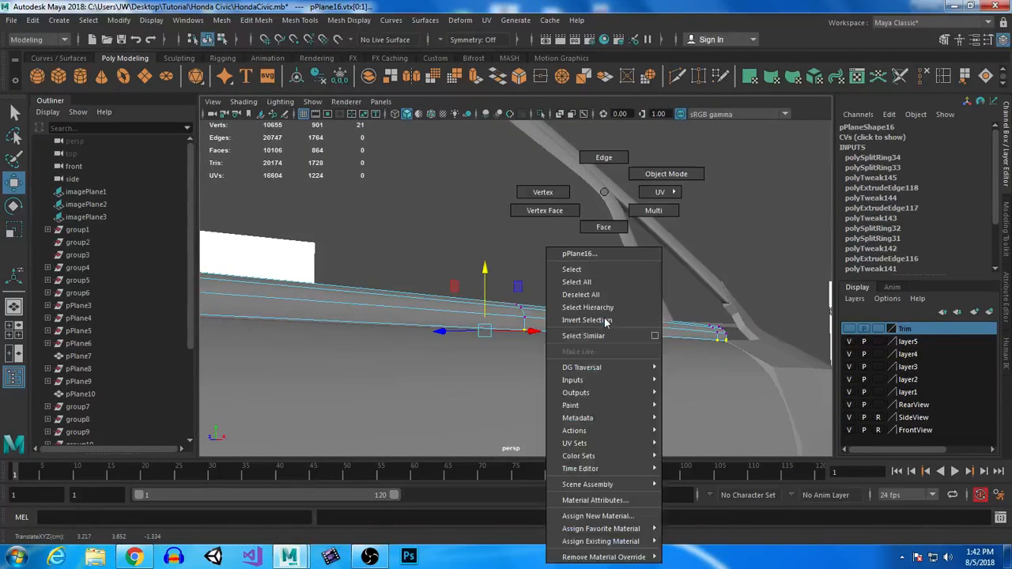
pyautogui.click(661, 174)
# Select the window trim and turn off its smooth preview around the front upper corner.
pyautogui.keyDown('alt'); pyautogui.moveTo(577, 280); pyautogui.dragTo(577, 379); pyautogui.keyUp('alt')
pyautogui.click(539, 264)
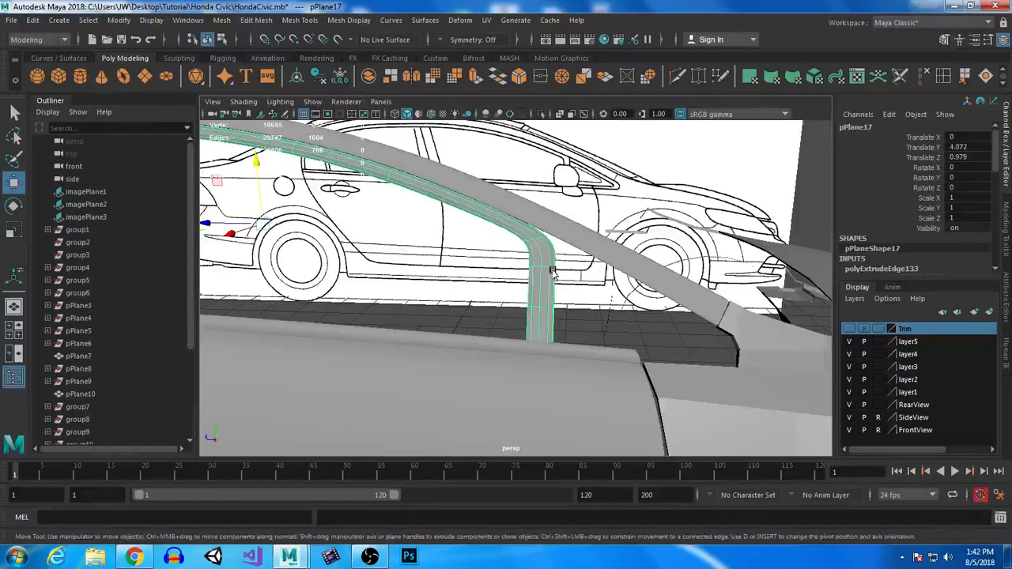
pyautogui.press('1')
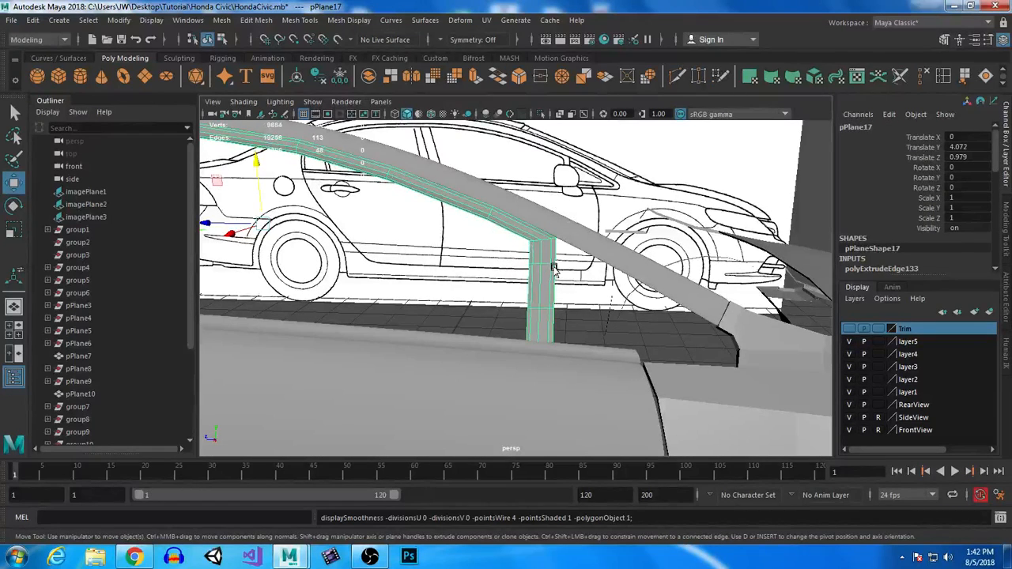
pyautogui.keyDown('alt'); pyautogui.moveTo(575, 231); pyautogui.dragTo(535, 221); pyautogui.keyUp('alt')
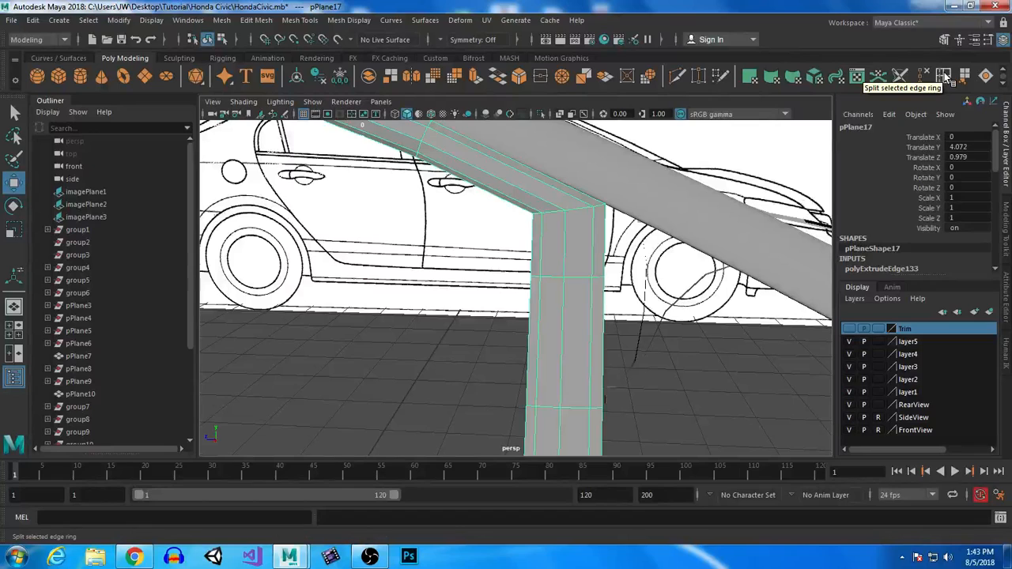
pyautogui.keyDown('alt'); pyautogui.moveTo(522, 348); pyautogui.dragTo(445, 224); pyautogui.keyUp('alt')
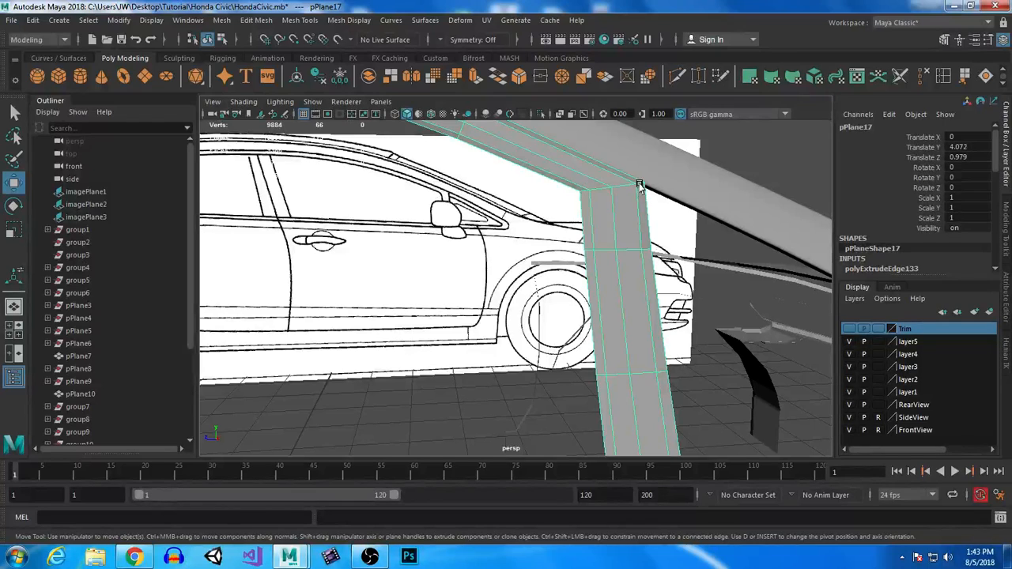
pyautogui.moveTo(629, 226)
pyautogui.keyDown('alt'); pyautogui.mouseDown()
pyautogui.moveTo(651, 253)
pyautogui.moveTo(644, 238)
pyautogui.moveTo(570, 237)
pyautogui.moveTo(628, 225)
pyautogui.mouseUp(); pyautogui.keyUp('alt')
# Cut a new edge with Multi-Cut across the trim's front corner, from the post's inner edge up to the outer corner.
pyautogui.click(677, 75)
pyautogui.keyDown('alt'); pyautogui.moveTo(479, 310); pyautogui.dragTo(753, 285); pyautogui.keyUp('alt')
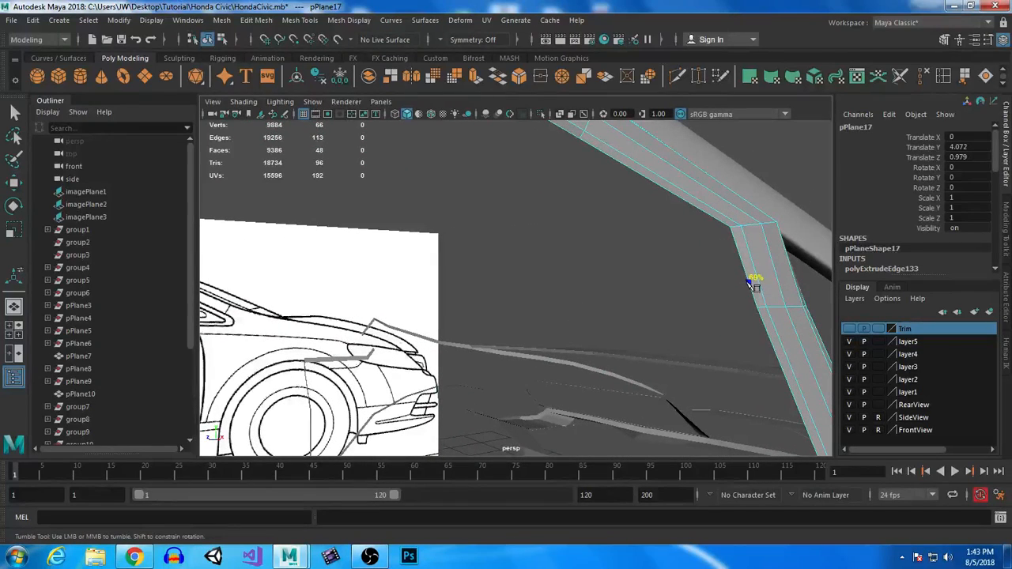
pyautogui.click(751, 276)
pyautogui.click(755, 268)
pyautogui.keyDown('alt'); pyautogui.moveTo(769, 239); pyautogui.dragTo(603, 316); pyautogui.keyUp('alt')
pyautogui.click(594, 272)
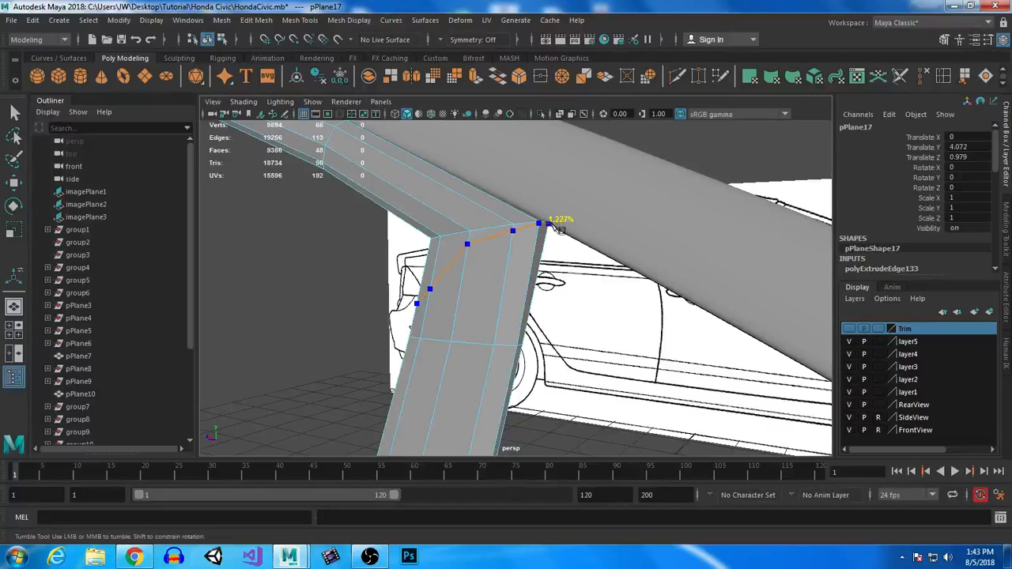
pyautogui.click(556, 230)
pyautogui.press('Return')
# Turn smooth preview back on for the window trim and return to object mode.
pyautogui.scroll(-3, 563, 342)
pyautogui.keyDown('alt'); pyautogui.moveTo(564, 341); pyautogui.dragTo(581, 289); pyautogui.keyUp('alt')
pyautogui.press('3')
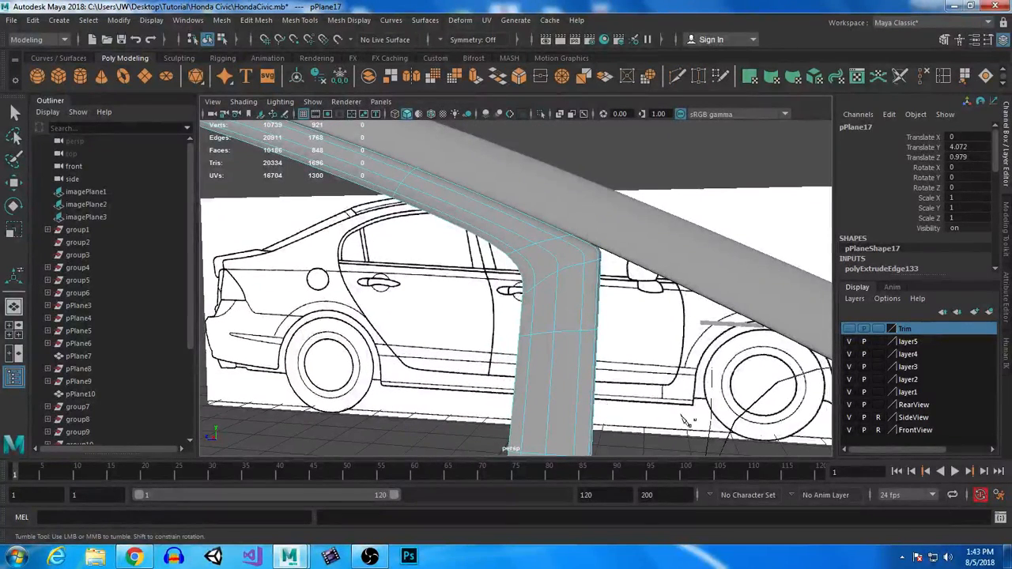
pyautogui.click(14, 112)
pyautogui.keyDown('alt'); pyautogui.moveTo(478, 301); pyautogui.dragTo(609, 293); pyautogui.keyUp('alt')
pyautogui.moveTo(603, 192); pyautogui.dragTo(668, 166, button='right')
pyautogui.keyDown('alt'); pyautogui.moveTo(619, 291); pyautogui.dragTo(477, 254); pyautogui.keyUp('alt')
# Save the scene while reviewing the door and trim from several sides.
pyautogui.hotkey('ctrl', 's')
pyautogui.keyDown('alt'); pyautogui.moveTo(447, 359); pyautogui.dragTo(468, 298, button='middle'); pyautogui.keyUp('alt')
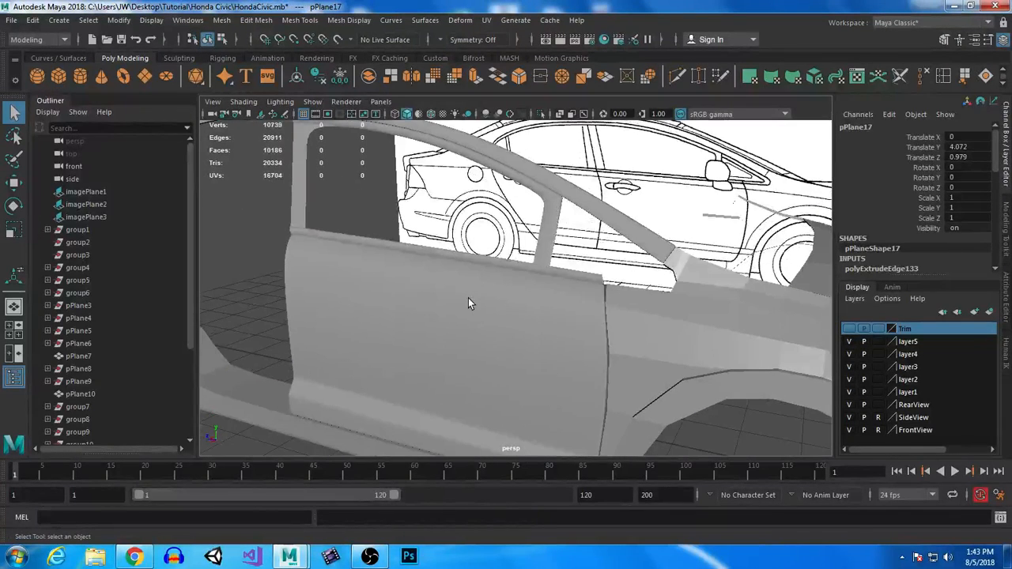
pyautogui.keyDown('alt'); pyautogui.moveTo(246, 260); pyautogui.dragTo(209, 223); pyautogui.keyUp('alt')
pyautogui.keyDown('alt'); pyautogui.moveTo(392, 289); pyautogui.dragTo(295, 266, button='right'); pyautogui.keyUp('alt')
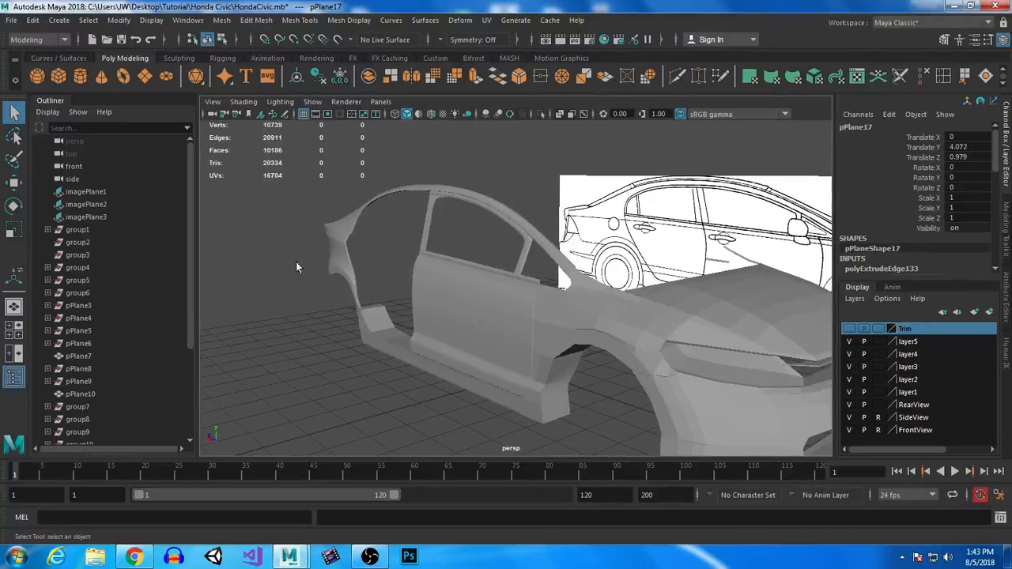
pyautogui.keyDown('alt'); pyautogui.moveTo(295, 268); pyautogui.dragTo(447, 299); pyautogui.keyUp('alt')
pyautogui.hotkey('ctrl', 's')
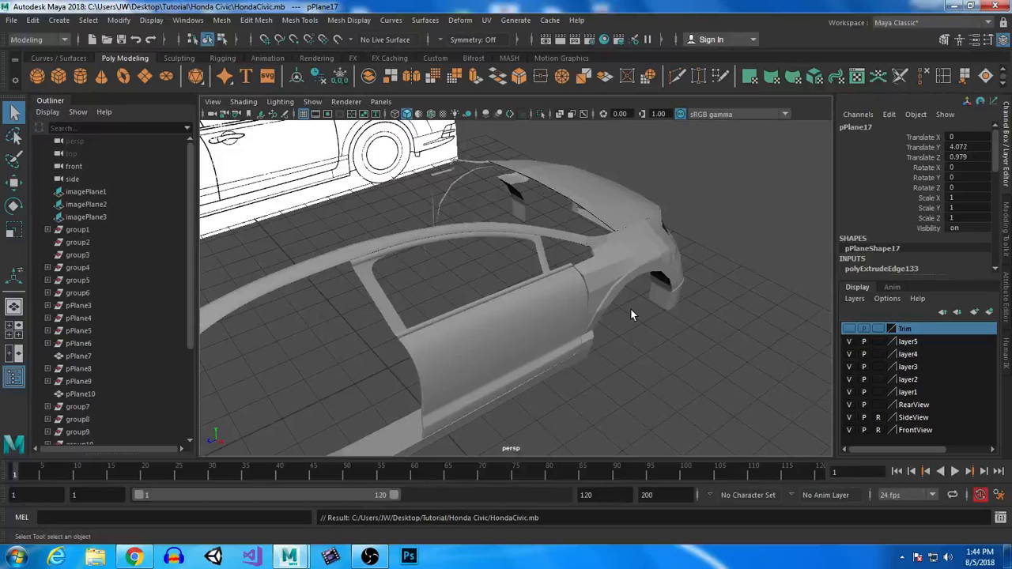
# Insert an edge loop across the window trim's rear pillar, close to its top.
pyautogui.moveTo(673, 388)
pyautogui.keyDown('alt'); pyautogui.mouseDown()
pyautogui.moveTo(606, 368)
pyautogui.moveTo(660, 391)
pyautogui.mouseUp(); pyautogui.keyUp('alt')
pyautogui.keyDown('alt'); pyautogui.moveTo(511, 296); pyautogui.dragTo(650, 366, button='right'); pyautogui.keyUp('alt')
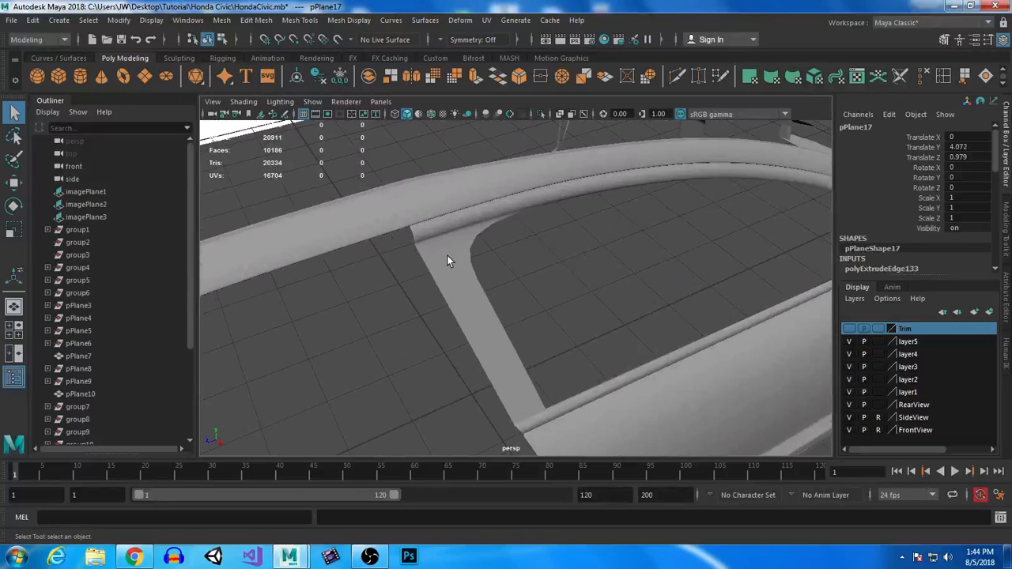
pyautogui.keyDown('alt'); pyautogui.moveTo(453, 295); pyautogui.dragTo(459, 255); pyautogui.keyUp('alt')
pyautogui.click(458, 255)
pyautogui.keyDown('alt'); pyautogui.moveTo(459, 256); pyautogui.dragTo(491, 325, button='right'); pyautogui.keyUp('alt')
pyautogui.keyDown('alt'); pyautogui.moveTo(506, 261); pyautogui.dragTo(501, 348, button='middle'); pyautogui.keyUp('alt')
pyautogui.keyDown('alt'); pyautogui.moveTo(501, 349); pyautogui.dragTo(519, 358); pyautogui.keyUp('alt')
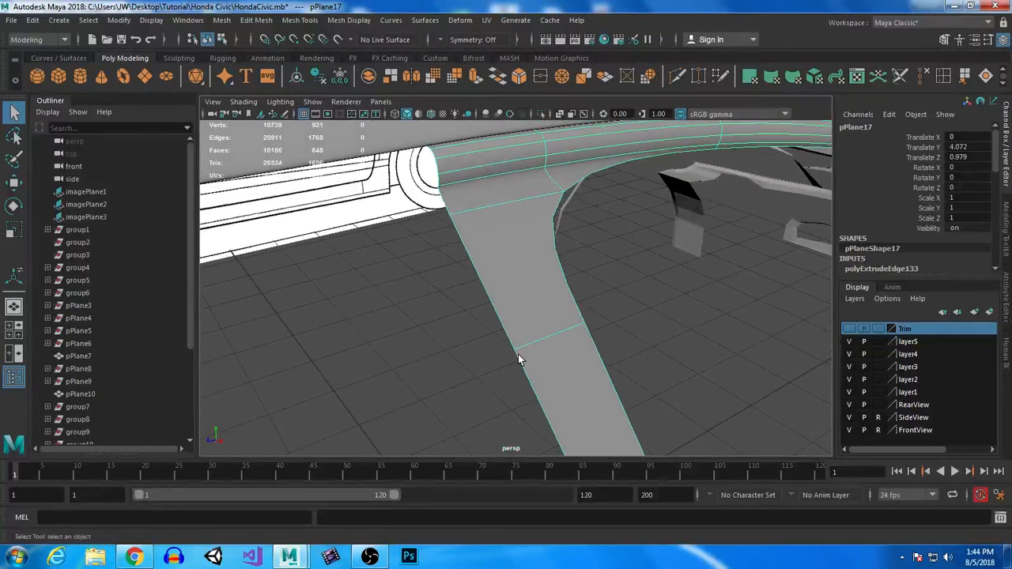
pyautogui.click(945, 77)
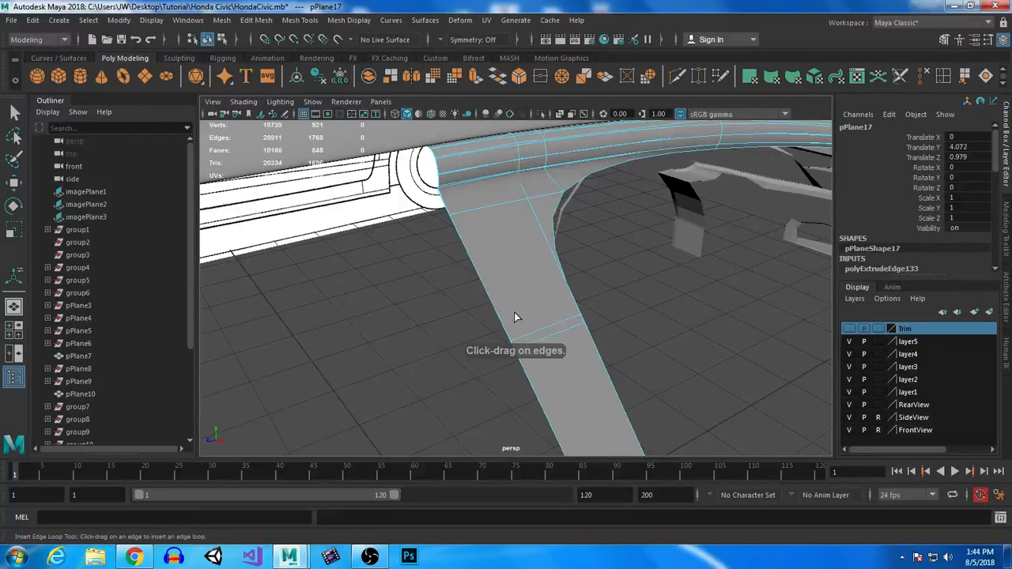
pyautogui.moveTo(494, 307); pyautogui.dragTo(431, 199)
# Insert a further edge loop at the trim's rear upper corner and return to object mode.
pyautogui.keyDown('alt'); pyautogui.moveTo(696, 326); pyautogui.dragTo(662, 336); pyautogui.keyUp('alt')
pyautogui.keyDown('alt'); pyautogui.moveTo(545, 281); pyautogui.dragTo(628, 273, button='middle'); pyautogui.keyUp('alt')
pyautogui.keyDown('alt'); pyautogui.moveTo(628, 274); pyautogui.dragTo(606, 267); pyautogui.keyUp('alt')
pyautogui.scroll(4, 515, 264)
pyautogui.keyDown('alt'); pyautogui.moveTo(515, 264); pyautogui.dragTo(498, 291, button='middle'); pyautogui.keyUp('alt')
pyautogui.click(443, 260)
pyautogui.click(428, 260)
pyautogui.click(12, 110)
pyautogui.moveTo(479, 240); pyautogui.dragTo(524, 166, button='right')
# Clear the selection and examine the smoothed trim around the rear pillar and roof frame.
pyautogui.click(622, 353)
pyautogui.keyDown('alt'); pyautogui.moveTo(623, 353); pyautogui.dragTo(480, 296); pyautogui.keyUp('alt')
pyautogui.keyDown('alt'); pyautogui.moveTo(480, 296); pyautogui.dragTo(409, 241, button='right'); pyautogui.keyUp('alt')
pyautogui.keyDown('alt'); pyautogui.moveTo(463, 283); pyautogui.dragTo(412, 280); pyautogui.keyUp('alt')
pyautogui.keyDown('alt'); pyautogui.moveTo(411, 280); pyautogui.dragTo(460, 290, button='middle'); pyautogui.keyUp('alt')
pyautogui.keyDown('alt'); pyautogui.moveTo(457, 248); pyautogui.dragTo(466, 230); pyautogui.keyUp('alt')
pyautogui.keyDown('alt'); pyautogui.moveTo(467, 238); pyautogui.dragTo(520, 378, button='right'); pyautogui.keyUp('alt')
pyautogui.keyDown('alt'); pyautogui.moveTo(520, 379); pyautogui.dragTo(513, 298); pyautogui.keyUp('alt')
# Turn off smooth preview for the window trim and the front door parts, and clear the selection.
pyautogui.click(517, 293)
pyautogui.press('1')
pyautogui.scroll(-2, 458, 309)
pyautogui.keyDown('alt'); pyautogui.moveTo(453, 335); pyautogui.dragTo(499, 361); pyautogui.keyUp('alt')
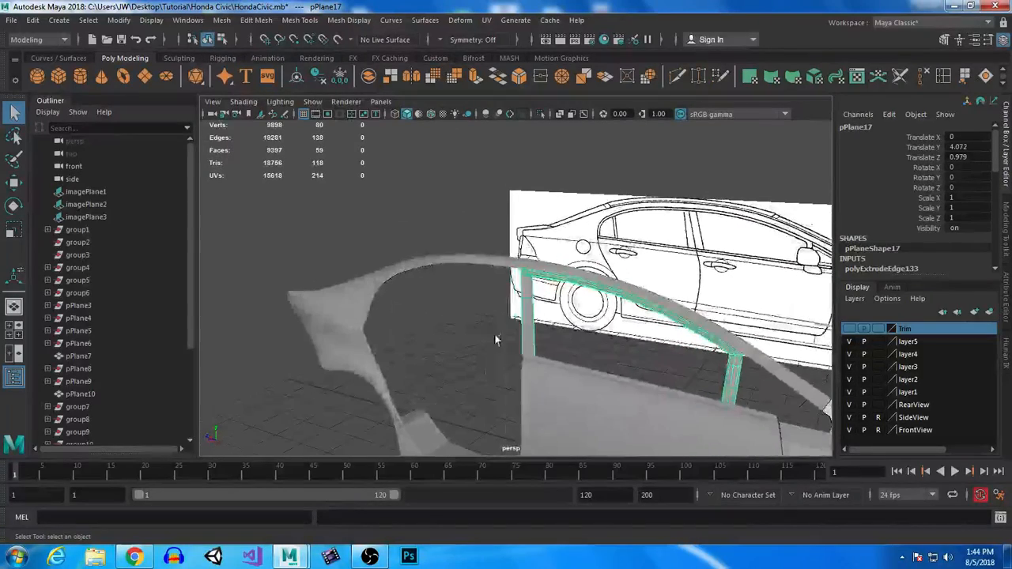
pyautogui.keyDown('shift'); pyautogui.moveTo(577, 389); pyautogui.dragTo(553, 393); pyautogui.keyUp('shift')
pyautogui.press('1')
pyautogui.press('1')
pyautogui.click(466, 364)
# Review the unsmoothed body from several angles and save the scene.
pyautogui.keyDown('alt'); pyautogui.moveTo(466, 364); pyautogui.dragTo(545, 375); pyautogui.keyUp('alt')
pyautogui.keyDown('alt'); pyautogui.moveTo(545, 375); pyautogui.dragTo(518, 310, button='middle'); pyautogui.keyUp('alt')
pyautogui.keyDown('alt'); pyautogui.moveTo(518, 309); pyautogui.dragTo(532, 341); pyautogui.keyUp('alt')
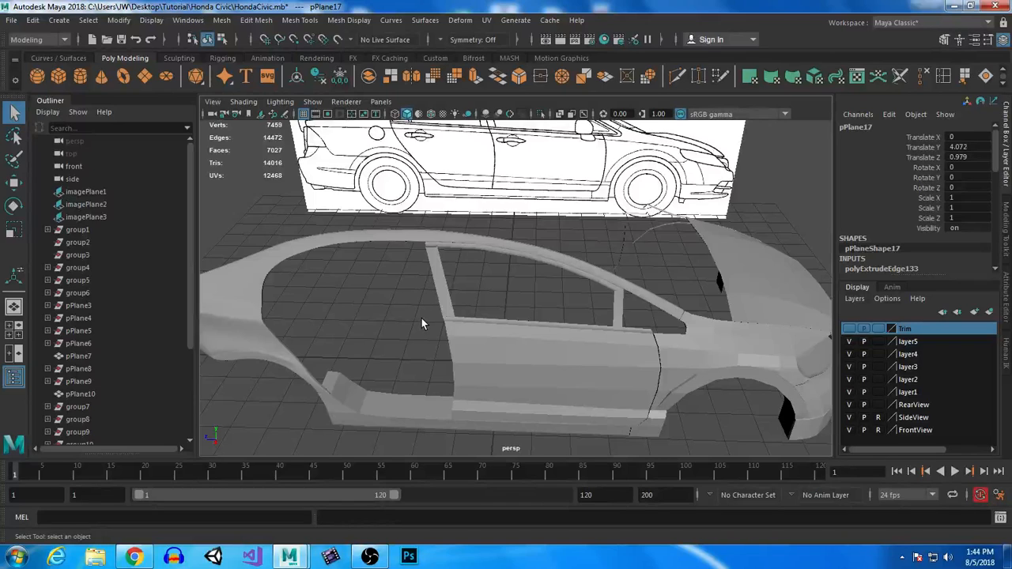
pyautogui.keyDown('alt'); pyautogui.moveTo(398, 309); pyautogui.dragTo(345, 295); pyautogui.keyUp('alt')
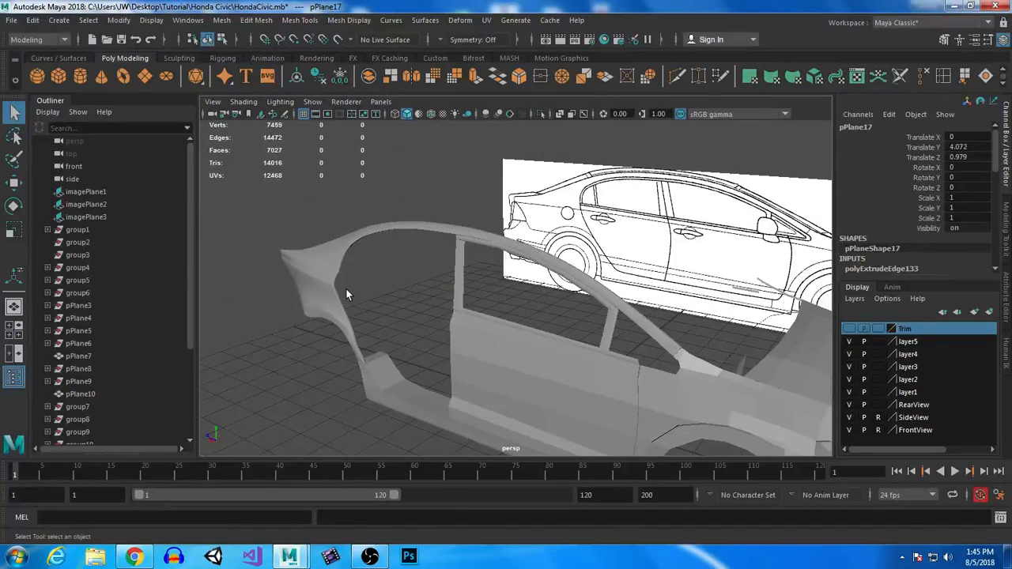
pyautogui.keyDown('alt'); pyautogui.moveTo(347, 289); pyautogui.dragTo(456, 420); pyautogui.keyUp('alt')
pyautogui.hotkey('ctrl', 's')
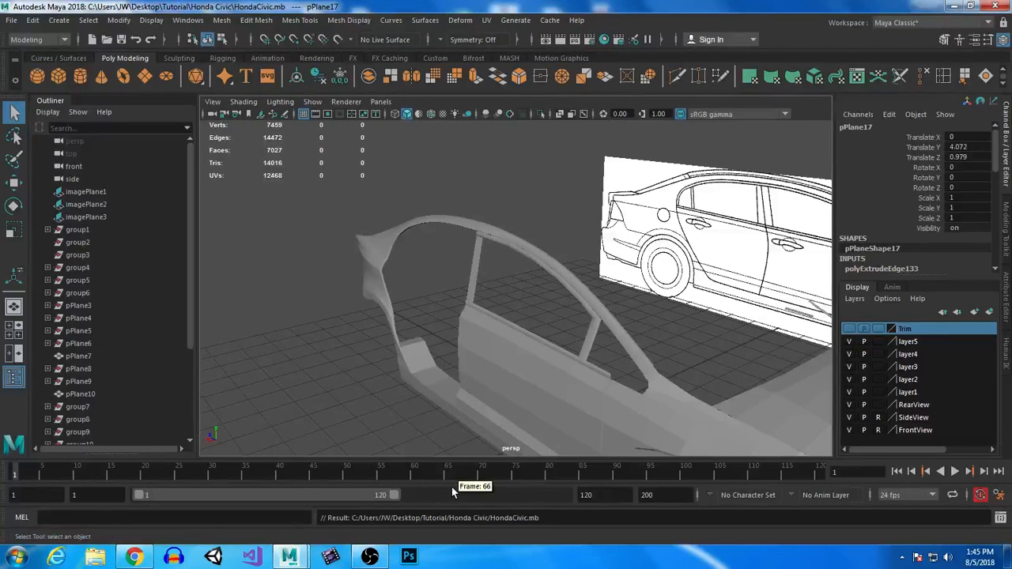